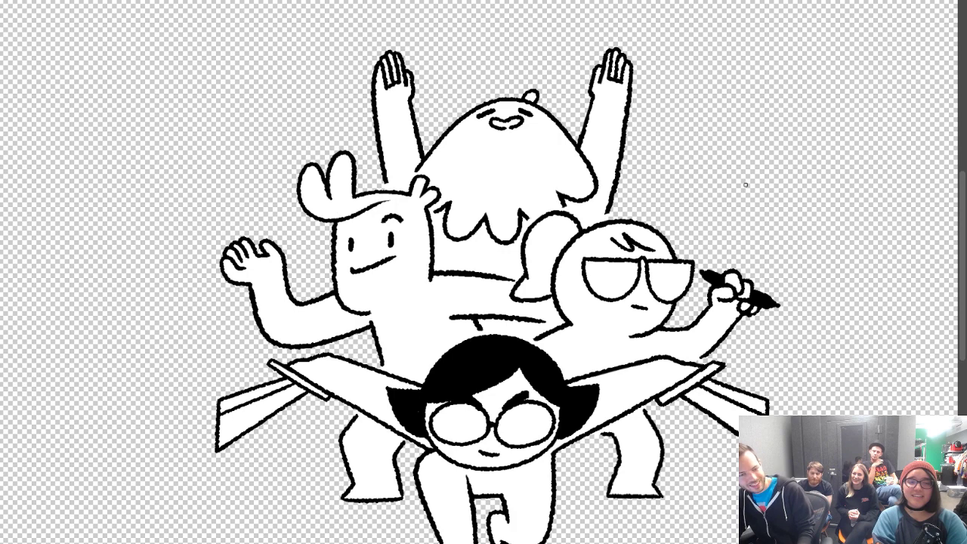
Undo the black fill behind the character group and fill the background with medium gray
{"action": "key", "text": "z"}
{"action": "left_click_drag", "start_coordinate": [709, 141], "coordinate": [699, 151]}
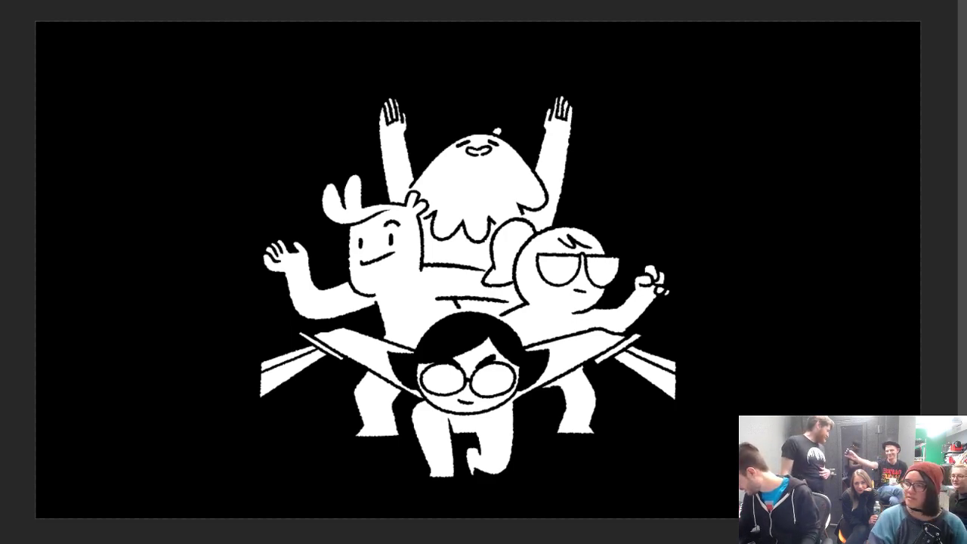
{"action": "key", "text": "ctrl+z"}
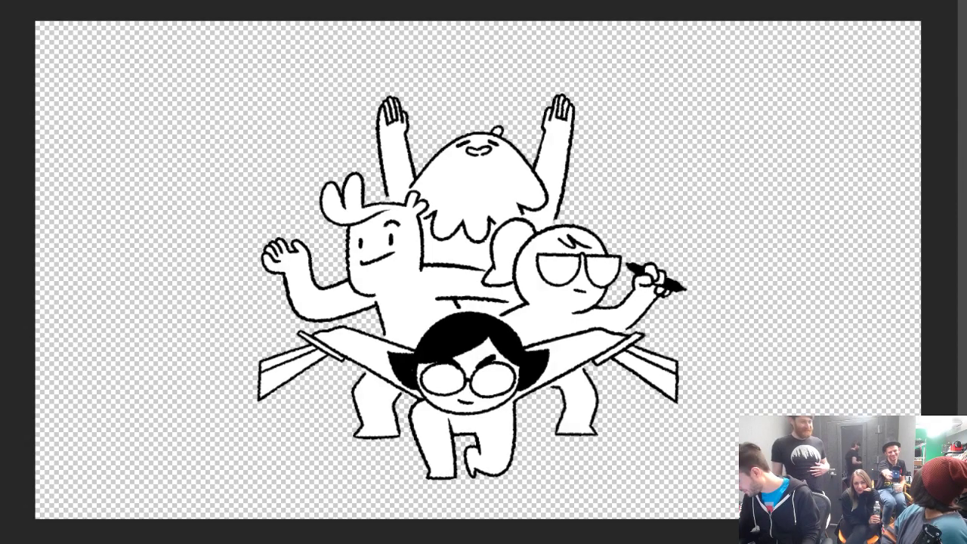
{"action": "key", "text": "alt+BackSpace"}
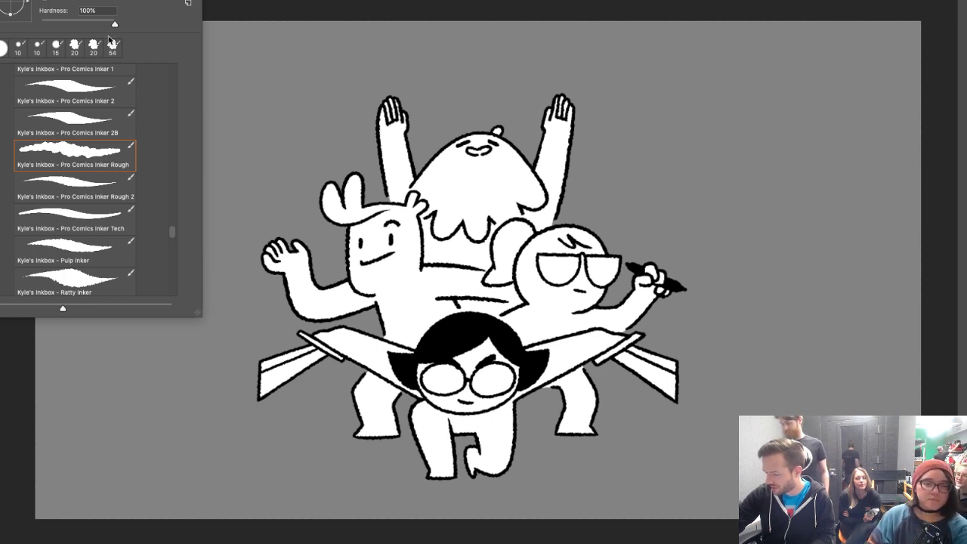
Switch the brush to the Hard Round preset from the General Brushes folder
{"action": "mouse_move", "coordinate": [172, 231]}
{"action": "left_mouse_down"}
{"action": "mouse_move", "coordinate": [170, 215]}
{"action": "mouse_move", "coordinate": [162, 218]}
{"action": "left_mouse_up"}
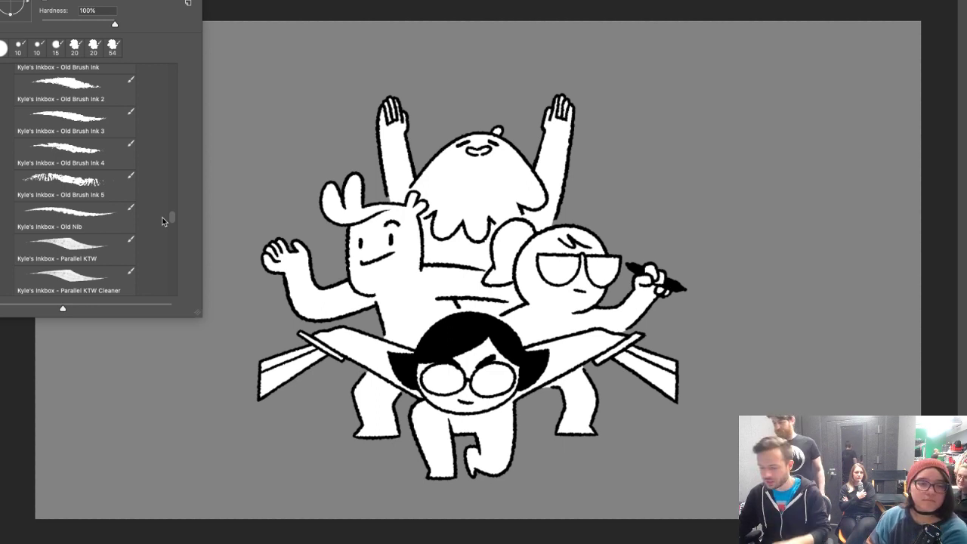
{"action": "mouse_move", "coordinate": [162, 217]}
{"action": "left_mouse_down"}
{"action": "mouse_move", "coordinate": [175, 185]}
{"action": "mouse_move", "coordinate": [170, 217]}
{"action": "mouse_move", "coordinate": [179, 69]}
{"action": "left_mouse_up"}
{"action": "left_click", "coordinate": [12, 74]}
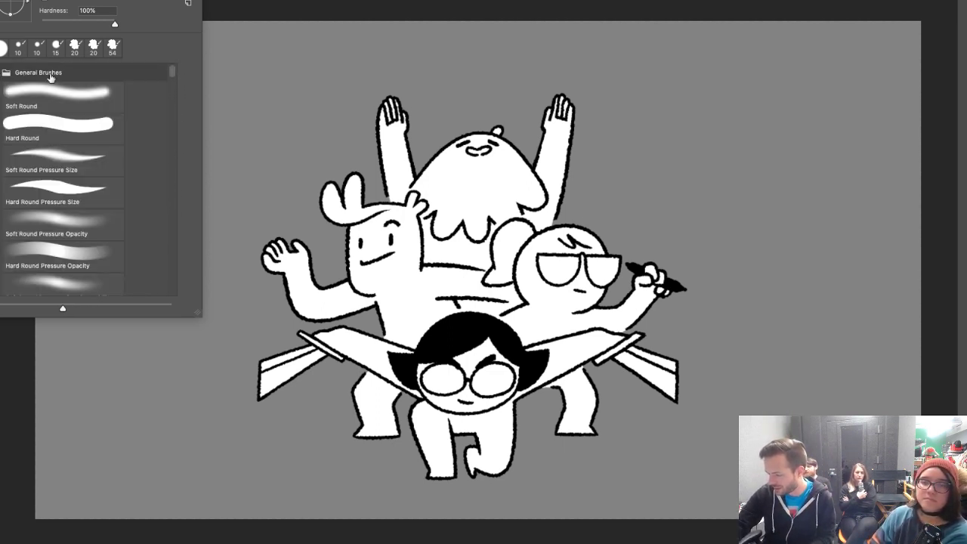
{"action": "left_click", "coordinate": [95, 133]}
{"action": "key", "text": "Return"}
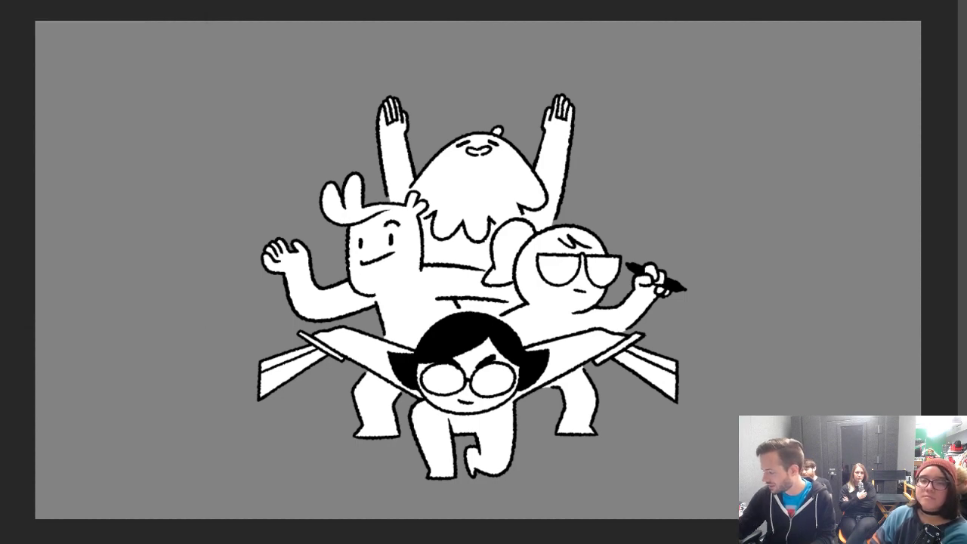
Paint a white border around the shaggy figure's raised left-hand arm, down to the neighboring character's head
{"action": "key", "text": "z"}
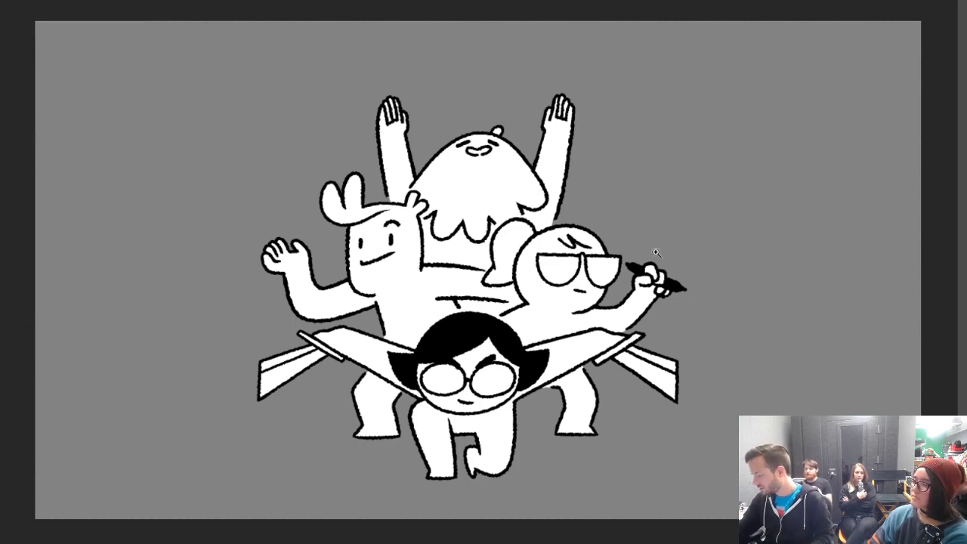
{"action": "left_click_drag", "start_coordinate": [595, 262], "coordinate": [620, 244]}
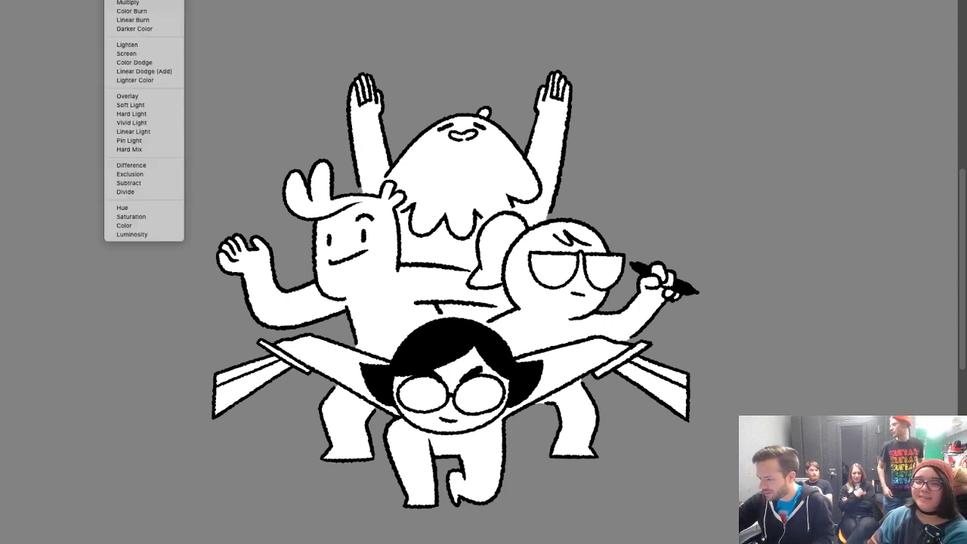
{"action": "key", "text": "Escape"}
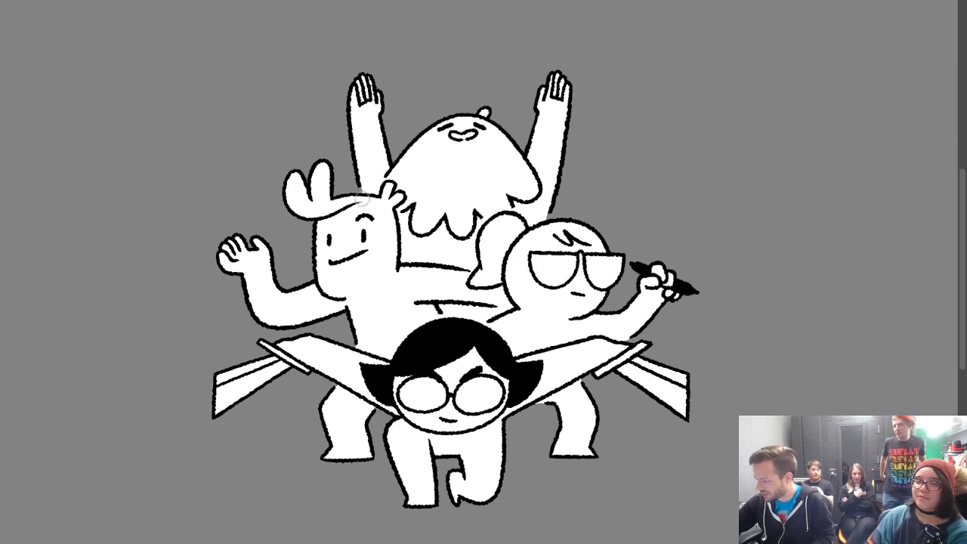
{"action": "key", "text": "v"}
{"action": "mouse_move", "coordinate": [360, 198]}
{"action": "left_mouse_down"}
{"action": "mouse_move", "coordinate": [346, 81]}
{"action": "mouse_move", "coordinate": [377, 57]}
{"action": "mouse_move", "coordinate": [362, 70]}
{"action": "mouse_move", "coordinate": [378, 79]}
{"action": "mouse_move", "coordinate": [385, 111]}
{"action": "mouse_move", "coordinate": [383, 91]}
{"action": "mouse_move", "coordinate": [395, 179]}
{"action": "left_mouse_up"}
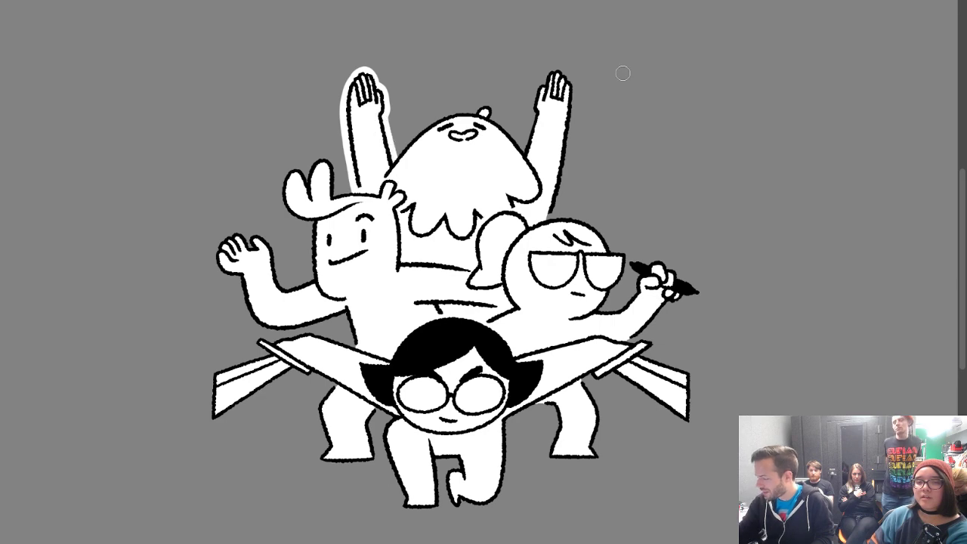
Paint the white border over the top of the shaggy figure's head and around its small knob
{"action": "key", "text": "z"}
{"action": "left_click_drag", "start_coordinate": [494, 112], "coordinate": [537, 102]}
{"action": "mouse_move", "coordinate": [565, 215]}
{"action": "left_mouse_down"}
{"action": "mouse_move", "coordinate": [509, 143]}
{"action": "mouse_move", "coordinate": [463, 116]}
{"action": "mouse_move", "coordinate": [401, 113]}
{"action": "mouse_move", "coordinate": [264, 207]}
{"action": "left_mouse_up"}
{"action": "key", "text": "ctrl+z"}
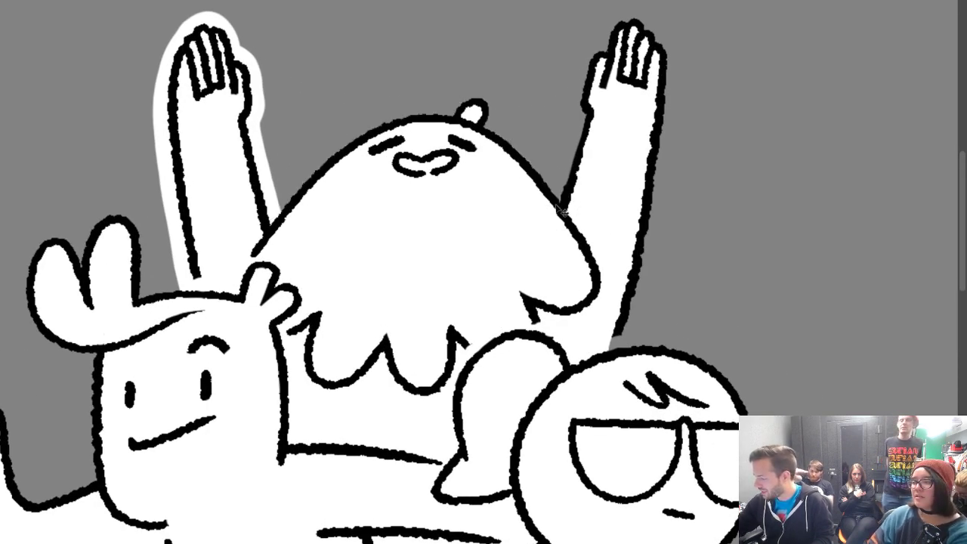
{"action": "mouse_move", "coordinate": [560, 211]}
{"action": "left_mouse_down"}
{"action": "mouse_move", "coordinate": [533, 177]}
{"action": "mouse_move", "coordinate": [475, 132]}
{"action": "mouse_move", "coordinate": [406, 118]}
{"action": "mouse_move", "coordinate": [265, 206]}
{"action": "left_mouse_up"}
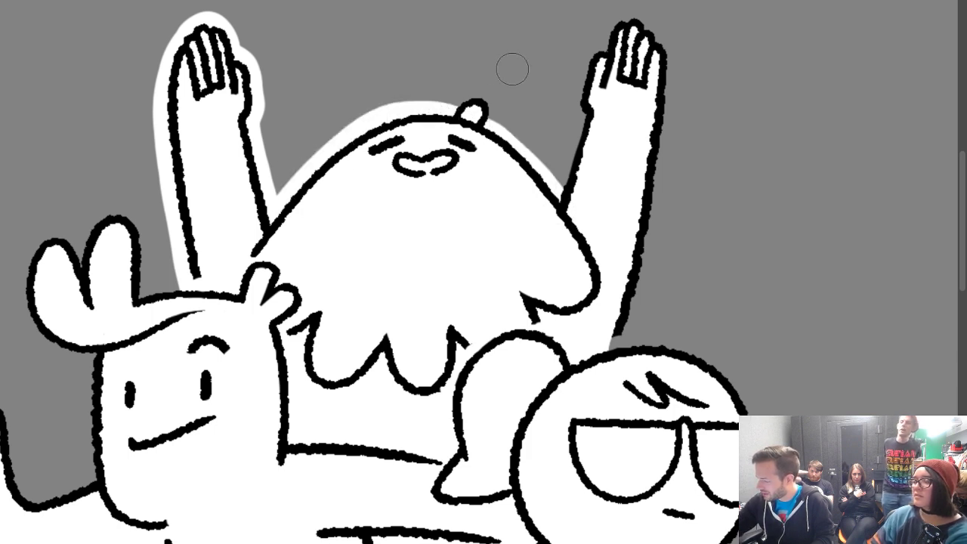
{"action": "mouse_move", "coordinate": [457, 115]}
{"action": "left_mouse_down"}
{"action": "mouse_move", "coordinate": [481, 121]}
{"action": "mouse_move", "coordinate": [460, 120]}
{"action": "mouse_move", "coordinate": [481, 105]}
{"action": "mouse_move", "coordinate": [472, 136]}
{"action": "mouse_move", "coordinate": [490, 93]}
{"action": "left_mouse_up"}
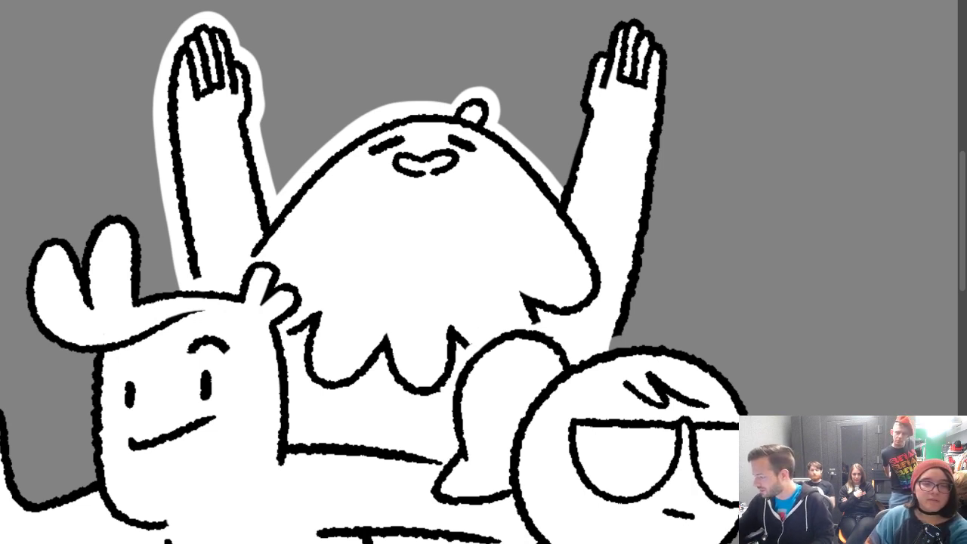
Paint the white border around both sides of the shaggy figure's raised right-hand arm, redoing its outer edge
{"action": "mouse_move", "coordinate": [568, 210]}
{"action": "left_mouse_down"}
{"action": "mouse_move", "coordinate": [601, 95]}
{"action": "mouse_move", "coordinate": [590, 111]}
{"action": "mouse_move", "coordinate": [582, 97]}
{"action": "mouse_move", "coordinate": [593, 62]}
{"action": "mouse_move", "coordinate": [609, 56]}
{"action": "mouse_move", "coordinate": [627, 30]}
{"action": "mouse_move", "coordinate": [612, 47]}
{"action": "mouse_move", "coordinate": [614, 29]}
{"action": "mouse_move", "coordinate": [629, 20]}
{"action": "mouse_move", "coordinate": [651, 30]}
{"action": "mouse_move", "coordinate": [661, 78]}
{"action": "mouse_move", "coordinate": [604, 378]}
{"action": "left_mouse_up"}
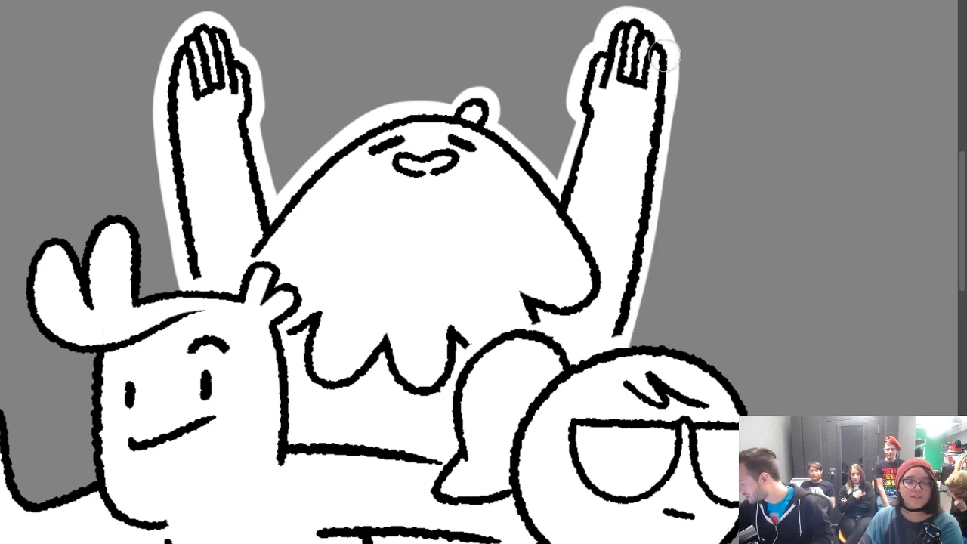
{"action": "mouse_move", "coordinate": [665, 54]}
{"action": "left_mouse_down"}
{"action": "mouse_move", "coordinate": [646, 191]}
{"action": "mouse_move", "coordinate": [587, 367]}
{"action": "left_mouse_up"}
{"action": "left_click_drag", "start_coordinate": [672, 88], "coordinate": [611, 395]}
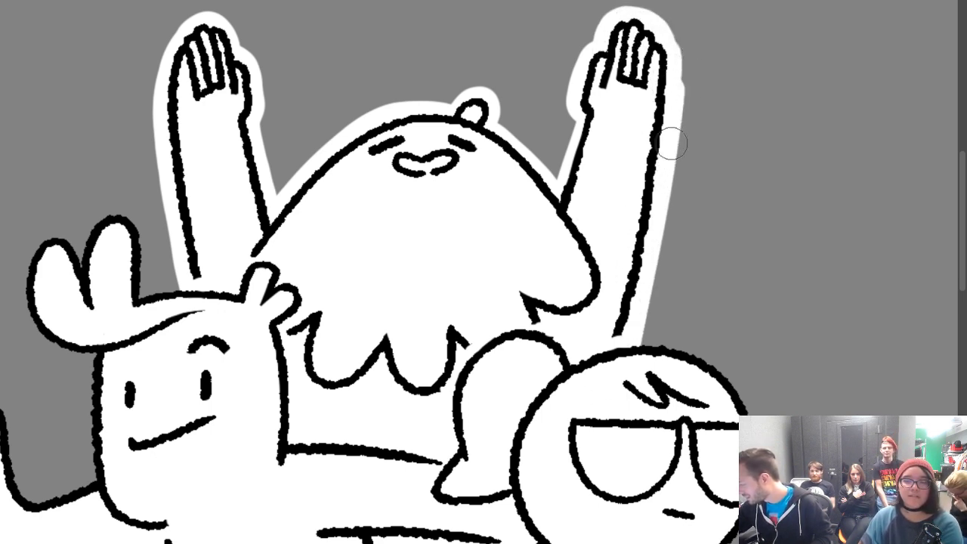
{"action": "key", "text": "ctrl+z"}
{"action": "left_click_drag", "start_coordinate": [659, 41], "coordinate": [608, 360]}
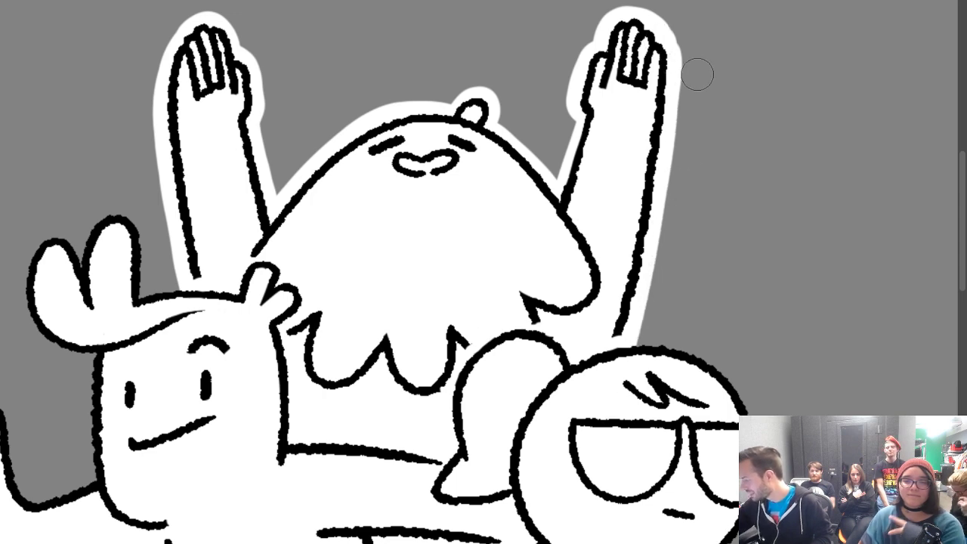
Paint the white border around the waving character's two hair tufts and down the outer side of the face
{"action": "mouse_move", "coordinate": [594, 241]}
{"action": "left_mouse_down"}
{"action": "mouse_move", "coordinate": [675, 192]}
{"action": "mouse_move", "coordinate": [895, 108]}
{"action": "left_mouse_up"}
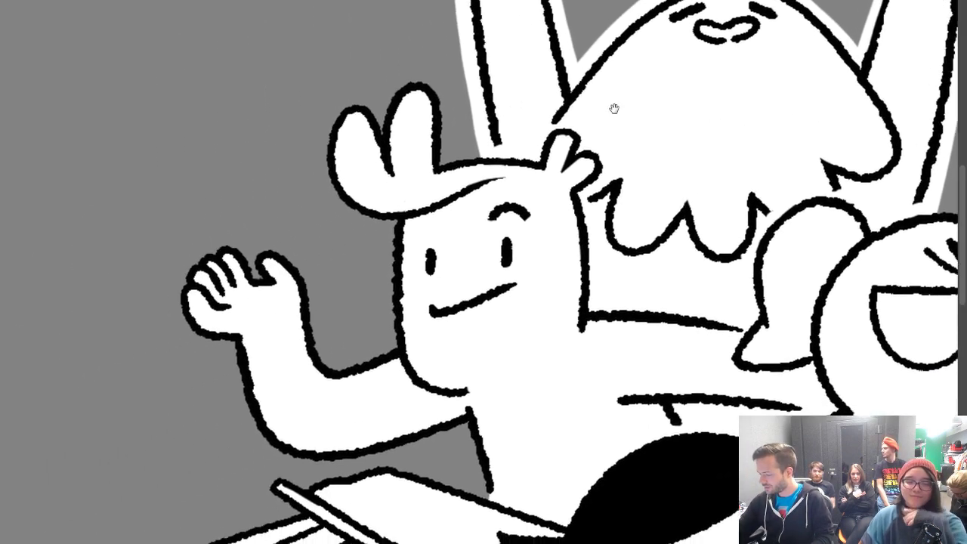
{"action": "left_click_drag", "start_coordinate": [613, 108], "coordinate": [675, 85]}
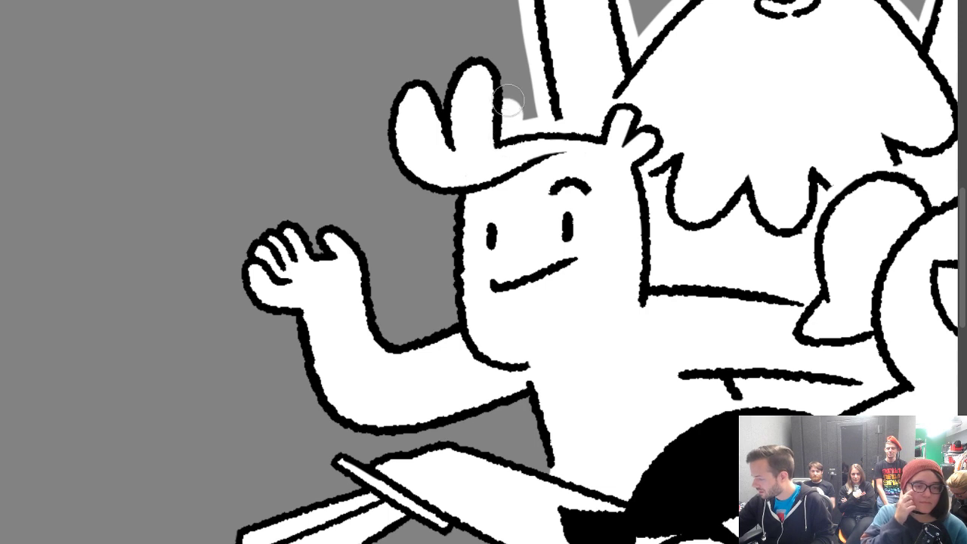
{"action": "mouse_move", "coordinate": [508, 100]}
{"action": "left_mouse_down"}
{"action": "mouse_move", "coordinate": [453, 58]}
{"action": "mouse_move", "coordinate": [453, 126]}
{"action": "left_mouse_up"}
{"action": "key", "text": "ctrl+z"}
{"action": "mouse_move", "coordinate": [503, 145]}
{"action": "left_mouse_down"}
{"action": "mouse_move", "coordinate": [472, 59]}
{"action": "mouse_move", "coordinate": [450, 91]}
{"action": "mouse_move", "coordinate": [423, 79]}
{"action": "mouse_move", "coordinate": [389, 151]}
{"action": "mouse_move", "coordinate": [457, 198]}
{"action": "mouse_move", "coordinate": [452, 325]}
{"action": "left_mouse_up"}
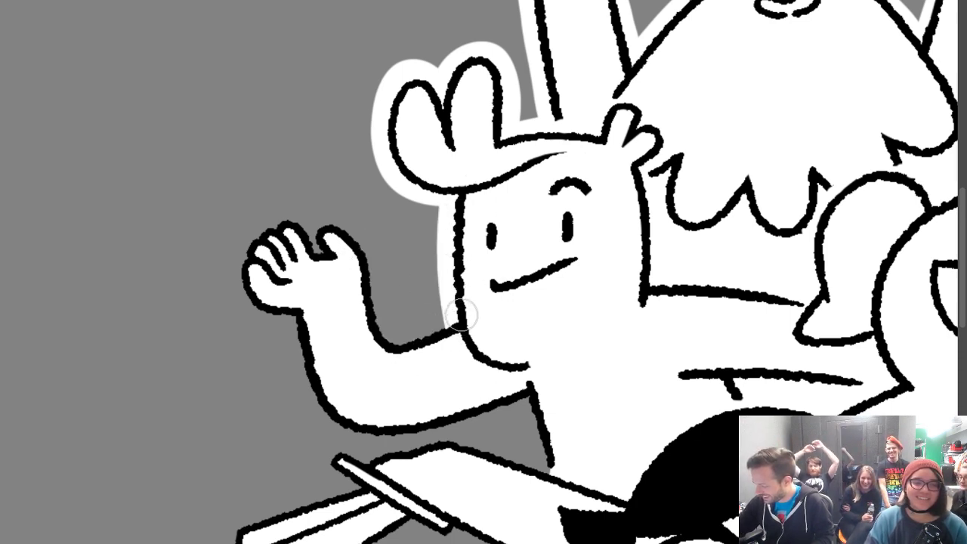
Paint the white border along the upper edge of the waving arm and around its hand
{"action": "left_click_drag", "start_coordinate": [336, 170], "coordinate": [381, 240]}
{"action": "key", "text": "ctrl+z"}
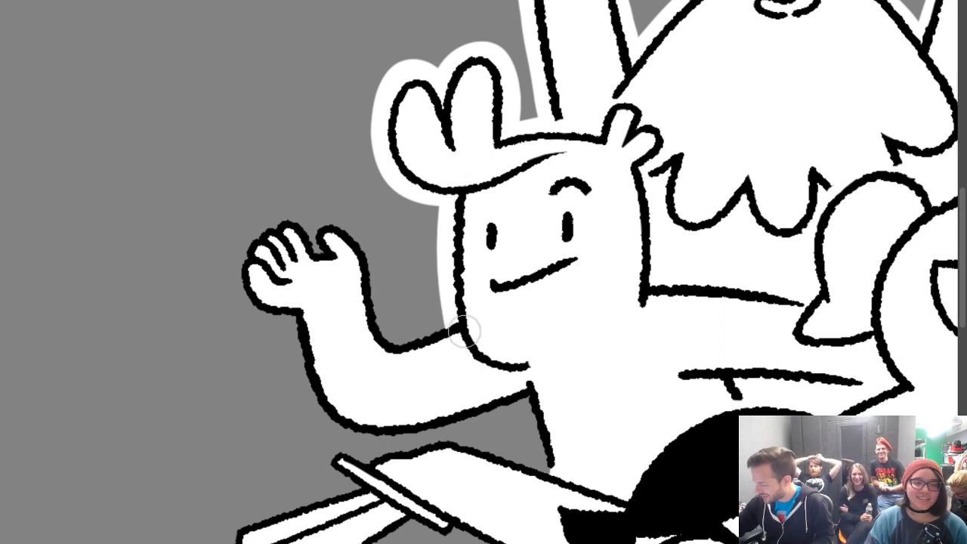
{"action": "mouse_move", "coordinate": [462, 331]}
{"action": "left_mouse_down"}
{"action": "mouse_move", "coordinate": [386, 345]}
{"action": "mouse_move", "coordinate": [365, 302]}
{"action": "mouse_move", "coordinate": [362, 258]}
{"action": "mouse_move", "coordinate": [339, 230]}
{"action": "mouse_move", "coordinate": [316, 236]}
{"action": "mouse_move", "coordinate": [328, 240]}
{"action": "mouse_move", "coordinate": [286, 219]}
{"action": "mouse_move", "coordinate": [257, 236]}
{"action": "mouse_move", "coordinate": [239, 274]}
{"action": "mouse_move", "coordinate": [265, 310]}
{"action": "mouse_move", "coordinate": [320, 306]}
{"action": "mouse_move", "coordinate": [293, 280]}
{"action": "left_mouse_up"}
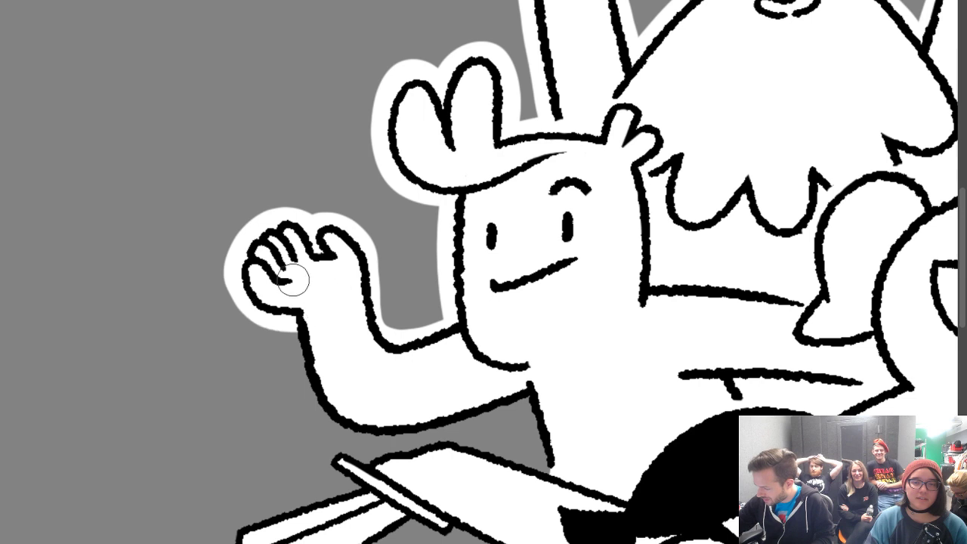
{"action": "mouse_move", "coordinate": [237, 268]}
{"action": "left_mouse_down"}
{"action": "mouse_move", "coordinate": [240, 296]}
{"action": "mouse_move", "coordinate": [282, 318]}
{"action": "left_mouse_up"}
{"action": "key", "text": "ctrl+z"}
{"action": "left_click_drag", "start_coordinate": [241, 265], "coordinate": [241, 288]}
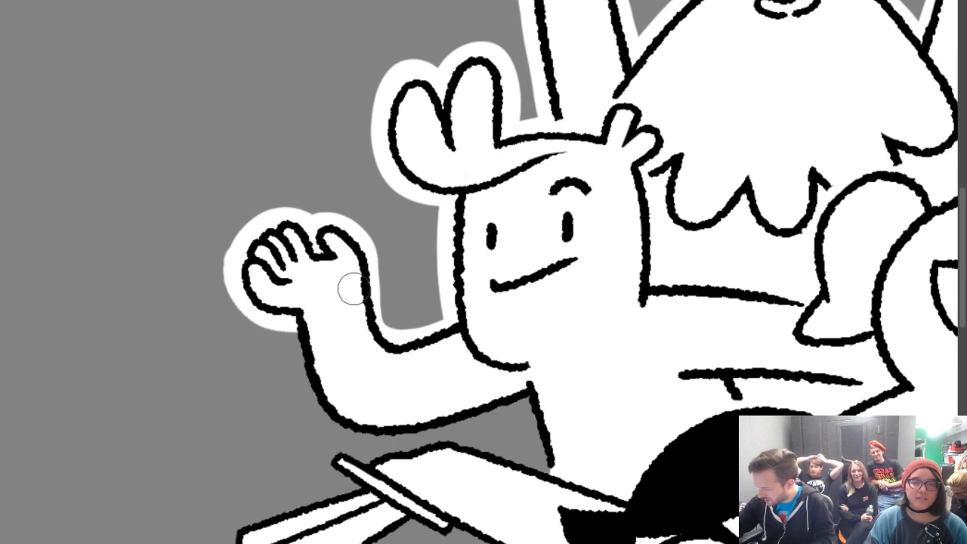
Paint the white border along the underside of the waving arm from the torso to the wrist
{"action": "mouse_move", "coordinate": [526, 394]}
{"action": "left_mouse_down"}
{"action": "mouse_move", "coordinate": [388, 429]}
{"action": "mouse_move", "coordinate": [295, 333]}
{"action": "left_mouse_up"}
{"action": "key", "text": "ctrl+z"}
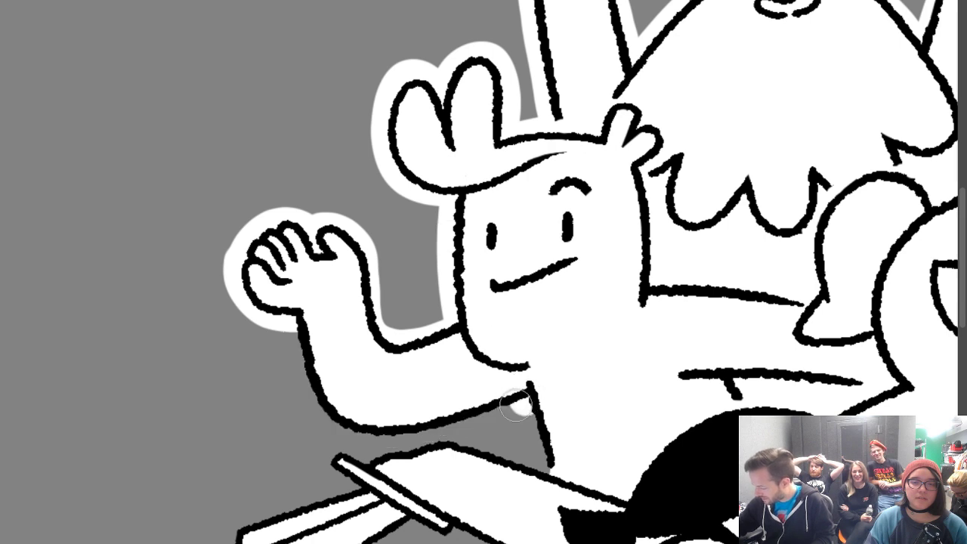
{"action": "mouse_move", "coordinate": [516, 405]}
{"action": "left_mouse_down"}
{"action": "mouse_move", "coordinate": [317, 440]}
{"action": "mouse_move", "coordinate": [287, 332]}
{"action": "left_mouse_up"}
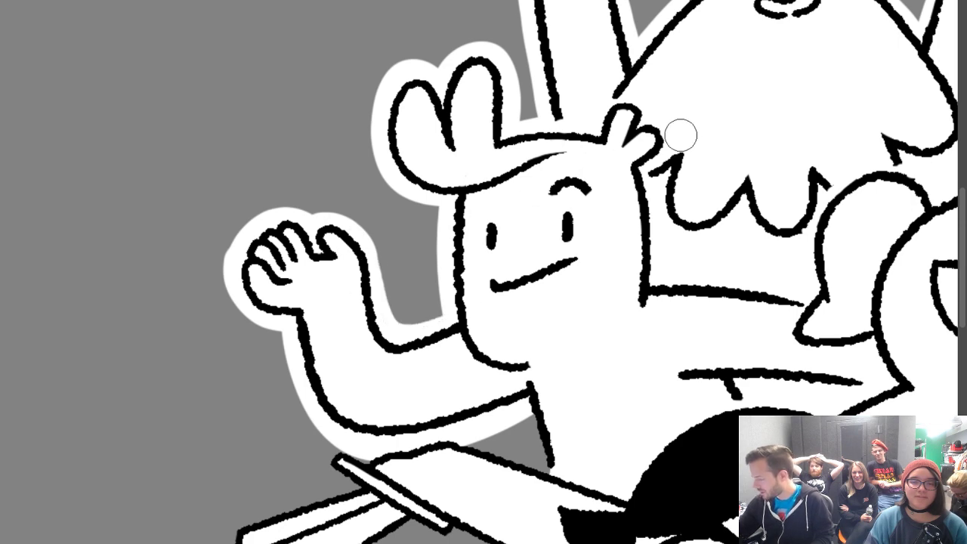
Paint the white border around the narrow slanted bar below the waving arm
{"action": "scroll", "coordinate": [664, 143], "scroll_direction": "down", "scroll_amount": 8}
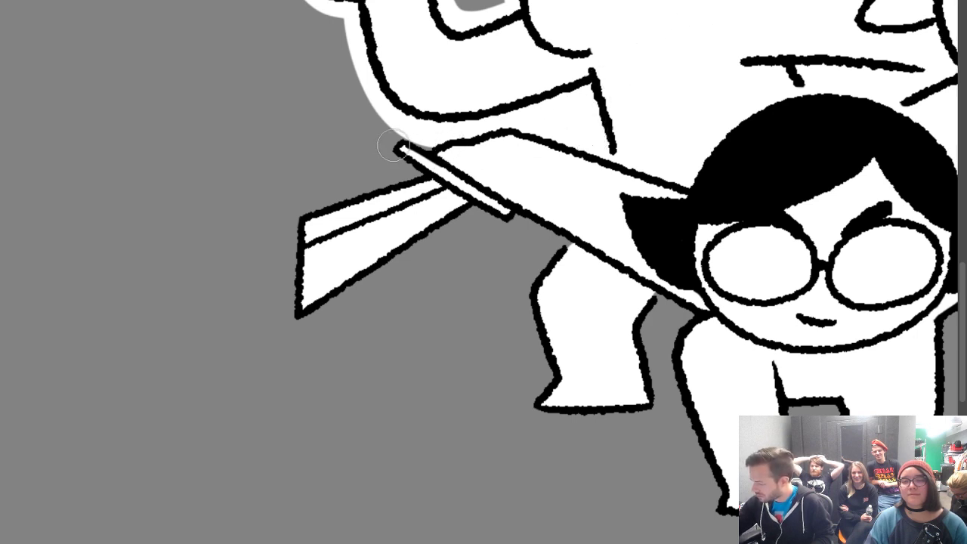
{"action": "left_click_drag", "start_coordinate": [389, 144], "coordinate": [427, 164]}
{"action": "key", "text": "ctrl+z"}
{"action": "mouse_move", "coordinate": [515, 220]}
{"action": "left_mouse_down"}
{"action": "mouse_move", "coordinate": [387, 139]}
{"action": "mouse_move", "coordinate": [410, 147]}
{"action": "left_mouse_up"}
Paint the white border around the flared striped panel beyond the slanted bar, redoing uneven strokes
{"action": "left_click_drag", "start_coordinate": [294, 221], "coordinate": [453, 168]}
{"action": "key", "text": "ctrl+z"}
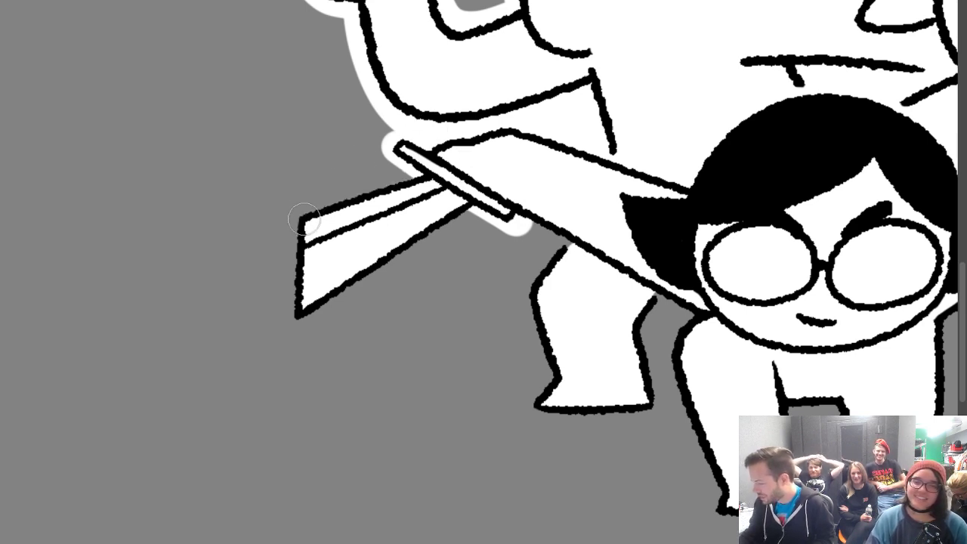
{"action": "left_click_drag", "start_coordinate": [304, 219], "coordinate": [414, 167]}
{"action": "key", "text": "ctrl+z"}
{"action": "left_click_drag", "start_coordinate": [306, 217], "coordinate": [423, 173]}
{"action": "left_click_drag", "start_coordinate": [302, 218], "coordinate": [296, 317]}
{"action": "key", "text": "ctrl+z"}
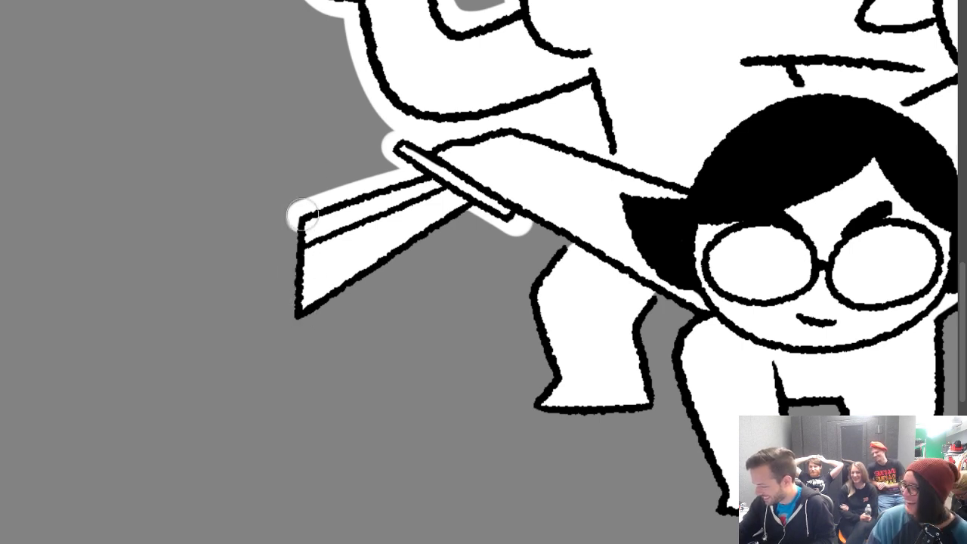
{"action": "mouse_move", "coordinate": [301, 215]}
{"action": "left_mouse_down"}
{"action": "mouse_move", "coordinate": [295, 327]}
{"action": "mouse_move", "coordinate": [346, 225]}
{"action": "mouse_move", "coordinate": [329, 281]}
{"action": "mouse_move", "coordinate": [297, 324]}
{"action": "mouse_move", "coordinate": [468, 213]}
{"action": "left_mouse_up"}
{"action": "key", "text": "ctrl+z"}
{"action": "left_click_drag", "start_coordinate": [290, 328], "coordinate": [484, 210]}
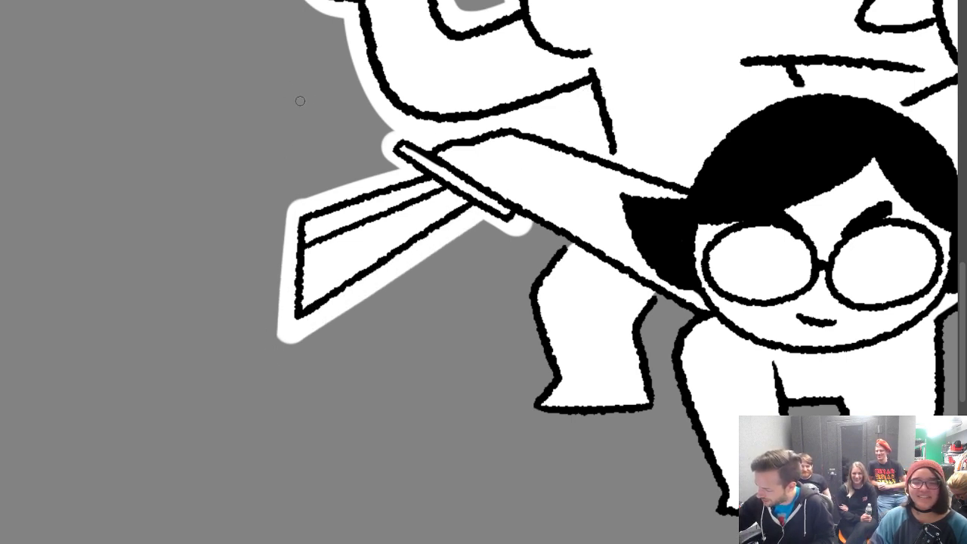
Enlarge the brush and paint the white border around the standing leg and foot beneath the slanted bar
{"action": "key", "text": "bracketright"}
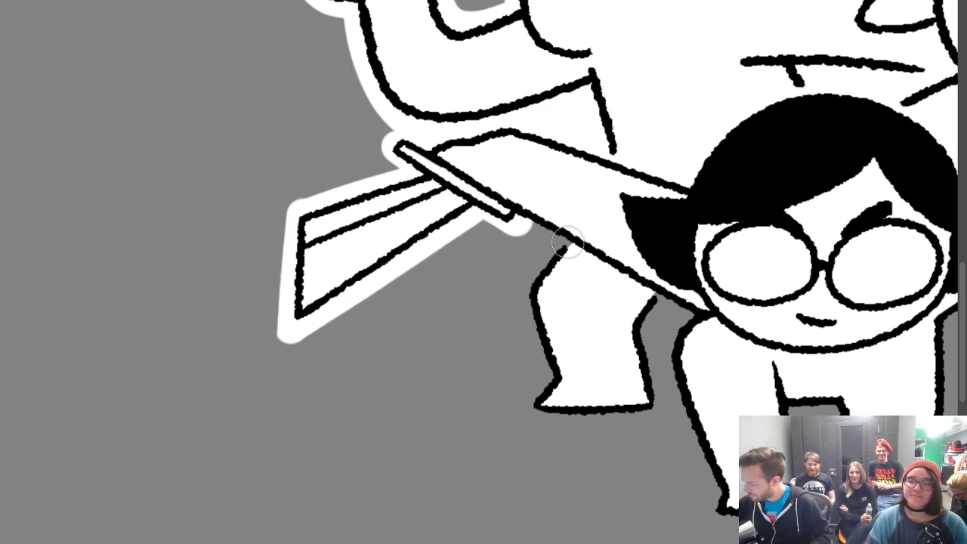
{"action": "left_click_drag", "start_coordinate": [563, 241], "coordinate": [518, 195]}
{"action": "left_click_drag", "start_coordinate": [555, 382], "coordinate": [532, 253]}
{"action": "mouse_move", "coordinate": [653, 401]}
{"action": "left_mouse_down"}
{"action": "mouse_move", "coordinate": [637, 344]}
{"action": "mouse_move", "coordinate": [664, 290]}
{"action": "left_mouse_up"}
{"action": "left_click_drag", "start_coordinate": [641, 344], "coordinate": [671, 278]}
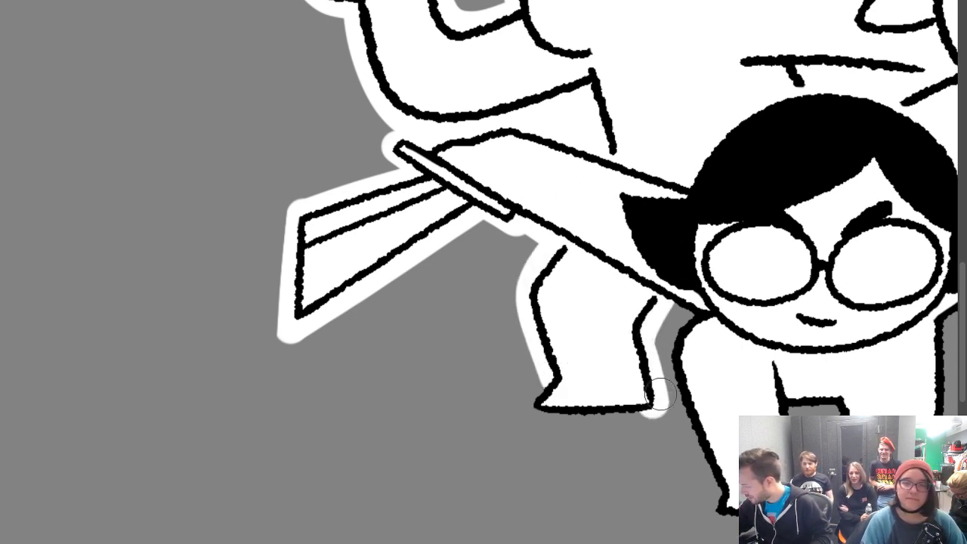
{"action": "mouse_move", "coordinate": [653, 410]}
{"action": "left_mouse_down"}
{"action": "mouse_move", "coordinate": [522, 403]}
{"action": "mouse_move", "coordinate": [567, 376]}
{"action": "mouse_move", "coordinate": [537, 404]}
{"action": "mouse_move", "coordinate": [591, 338]}
{"action": "mouse_move", "coordinate": [536, 408]}
{"action": "mouse_move", "coordinate": [546, 391]}
{"action": "mouse_move", "coordinate": [585, 412]}
{"action": "left_mouse_up"}
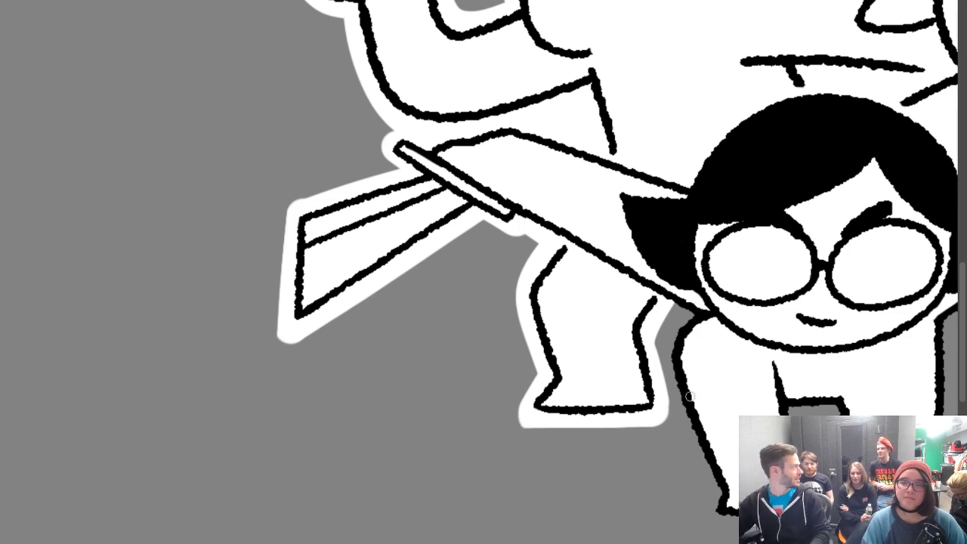
Paint the white border along the outer side and foot of the kneeling character's left-hand leg
{"action": "mouse_move", "coordinate": [837, 147]}
{"action": "left_mouse_down"}
{"action": "mouse_move", "coordinate": [639, 99]}
{"action": "mouse_move", "coordinate": [637, 87]}
{"action": "left_mouse_up"}
{"action": "mouse_move", "coordinate": [521, 431]}
{"action": "left_mouse_down"}
{"action": "mouse_move", "coordinate": [462, 291]}
{"action": "mouse_move", "coordinate": [475, 251]}
{"action": "left_mouse_up"}
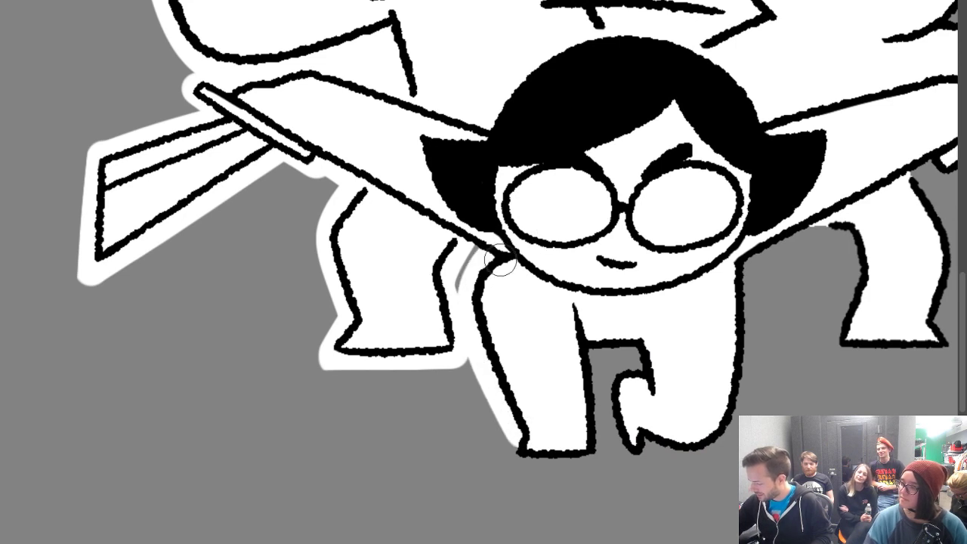
{"action": "mouse_move", "coordinate": [520, 438]}
{"action": "left_mouse_down"}
{"action": "mouse_move", "coordinate": [506, 458]}
{"action": "mouse_move", "coordinate": [583, 456]}
{"action": "mouse_move", "coordinate": [518, 451]}
{"action": "mouse_move", "coordinate": [582, 453]}
{"action": "mouse_move", "coordinate": [596, 339]}
{"action": "mouse_move", "coordinate": [625, 352]}
{"action": "mouse_move", "coordinate": [613, 385]}
{"action": "mouse_move", "coordinate": [638, 453]}
{"action": "mouse_move", "coordinate": [608, 423]}
{"action": "mouse_move", "coordinate": [642, 450]}
{"action": "mouse_move", "coordinate": [666, 364]}
{"action": "left_mouse_up"}
{"action": "key", "text": "ctrl+z"}
Extend the white border up the kneeling character's right-hand leg and around the standing leg on that side
{"action": "mouse_move", "coordinate": [651, 440]}
{"action": "left_mouse_down"}
{"action": "mouse_move", "coordinate": [721, 432]}
{"action": "mouse_move", "coordinate": [735, 233]}
{"action": "left_mouse_up"}
{"action": "key", "text": "ctrl+z"}
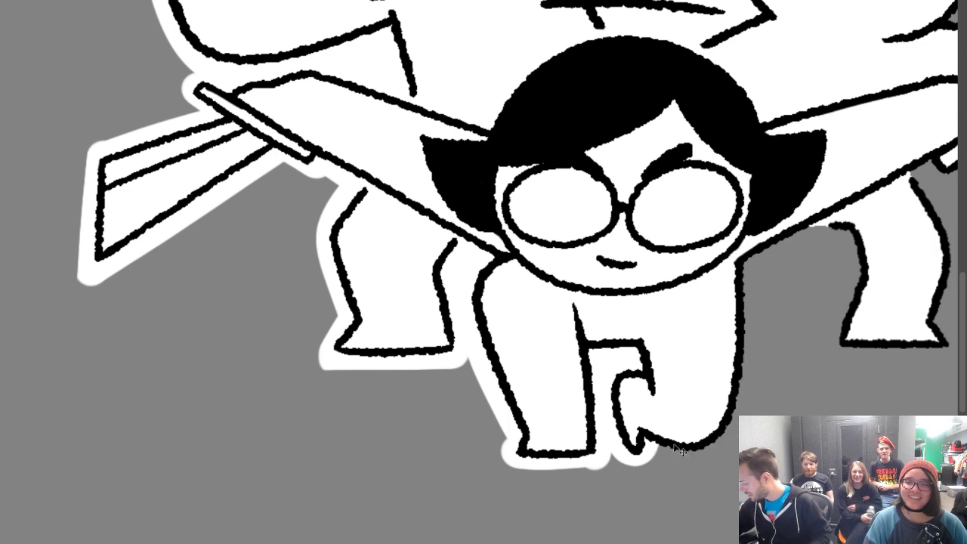
{"action": "mouse_move", "coordinate": [655, 441]}
{"action": "left_mouse_down"}
{"action": "mouse_move", "coordinate": [669, 447]}
{"action": "mouse_move", "coordinate": [729, 212]}
{"action": "left_mouse_up"}
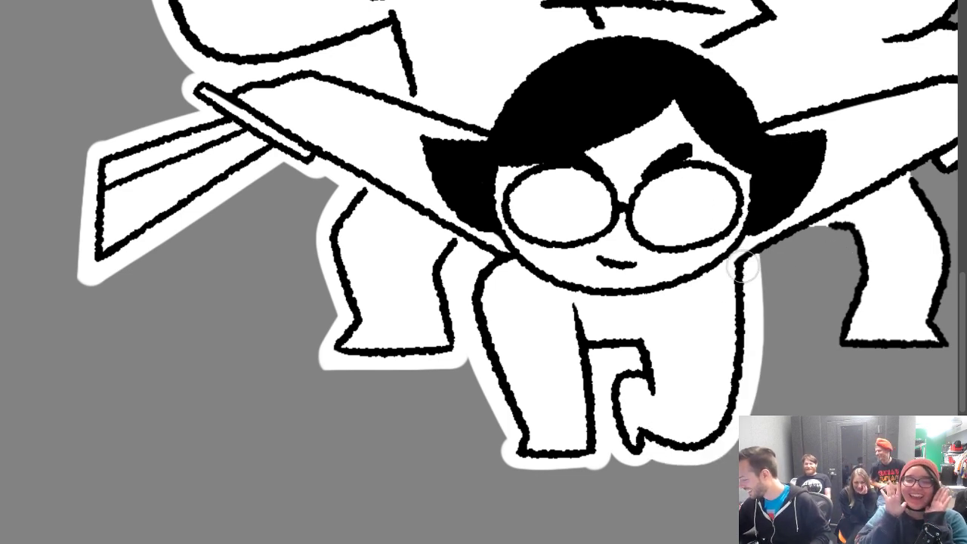
{"action": "mouse_move", "coordinate": [843, 227]}
{"action": "left_mouse_down"}
{"action": "mouse_move", "coordinate": [853, 277]}
{"action": "mouse_move", "coordinate": [837, 334]}
{"action": "mouse_move", "coordinate": [856, 330]}
{"action": "mouse_move", "coordinate": [836, 350]}
{"action": "mouse_move", "coordinate": [953, 353]}
{"action": "left_mouse_up"}
{"action": "mouse_move", "coordinate": [840, 324]}
{"action": "left_mouse_down"}
{"action": "mouse_move", "coordinate": [760, 300]}
{"action": "mouse_move", "coordinate": [781, 270]}
{"action": "mouse_move", "coordinate": [725, 355]}
{"action": "mouse_move", "coordinate": [679, 333]}
{"action": "mouse_move", "coordinate": [675, 343]}
{"action": "mouse_move", "coordinate": [690, 294]}
{"action": "mouse_move", "coordinate": [673, 191]}
{"action": "left_mouse_up"}
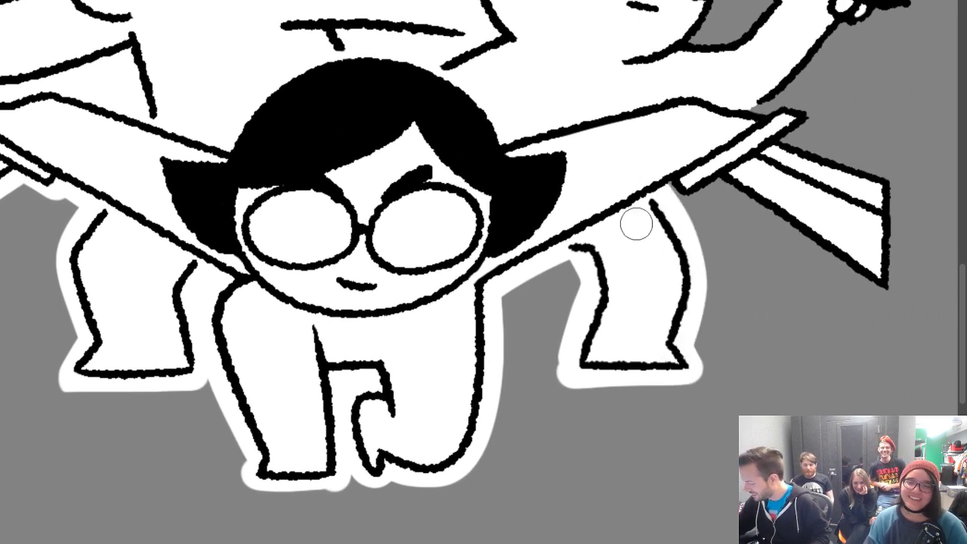
Trim the lower edge of the white border flat beneath the standing foot on the right-hand side, redoing the uneven cut
{"action": "left_click_drag", "start_coordinate": [542, 384], "coordinate": [783, 379]}
{"action": "key", "text": "ctrl+z"}
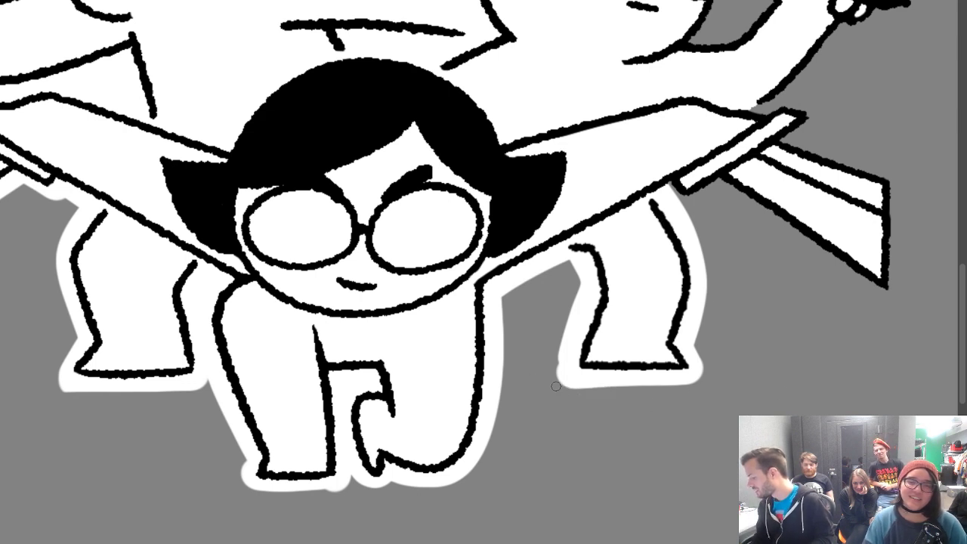
{"action": "left_click_drag", "start_coordinate": [556, 385], "coordinate": [775, 392]}
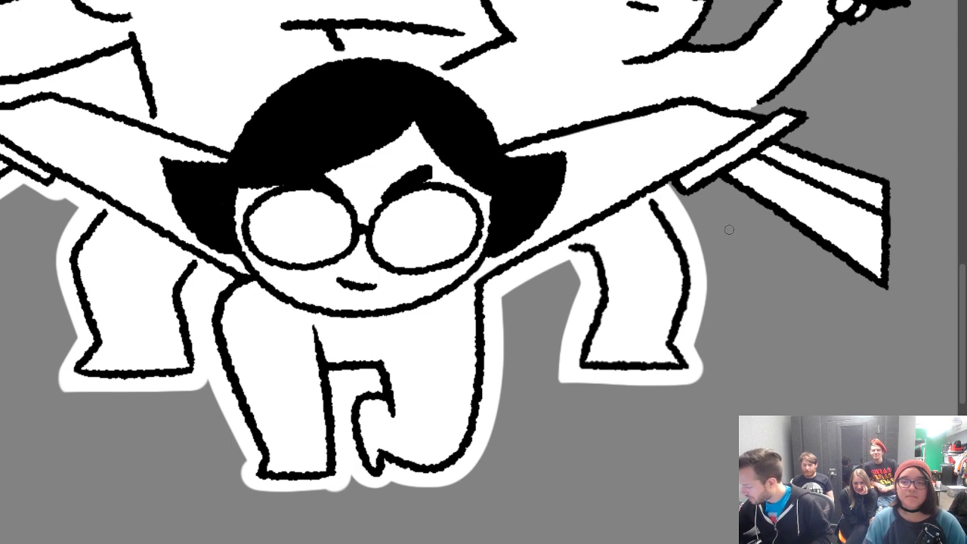
Paint the white border from beneath the slanted bar around the right-hand flared striped panel, redoing the uneven stroke
{"action": "key", "text": "b"}
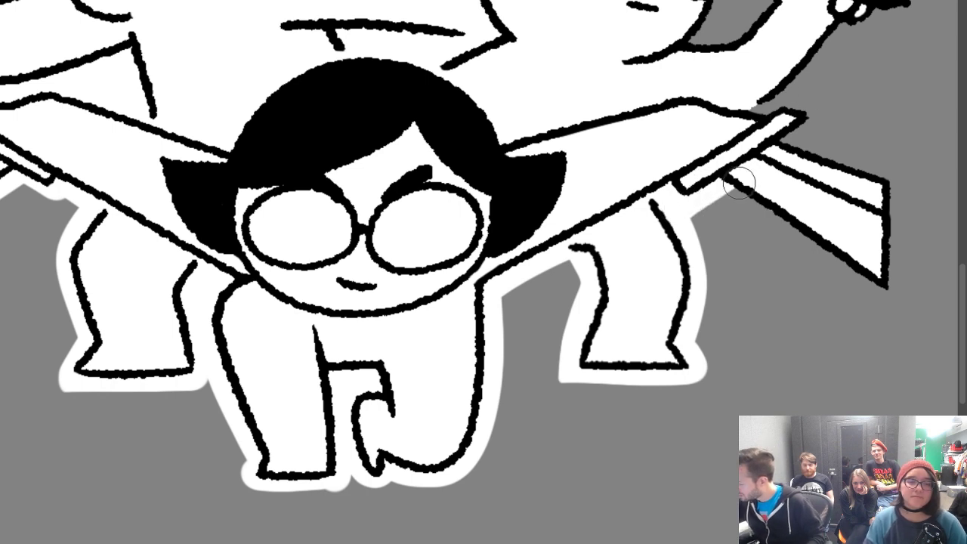
{"action": "left_click_drag", "start_coordinate": [732, 184], "coordinate": [892, 292]}
{"action": "key", "text": "ctrl+z"}
{"action": "mouse_move", "coordinate": [731, 181]}
{"action": "left_mouse_down"}
{"action": "mouse_move", "coordinate": [886, 290]}
{"action": "mouse_move", "coordinate": [892, 162]}
{"action": "mouse_move", "coordinate": [744, 119]}
{"action": "left_mouse_up"}
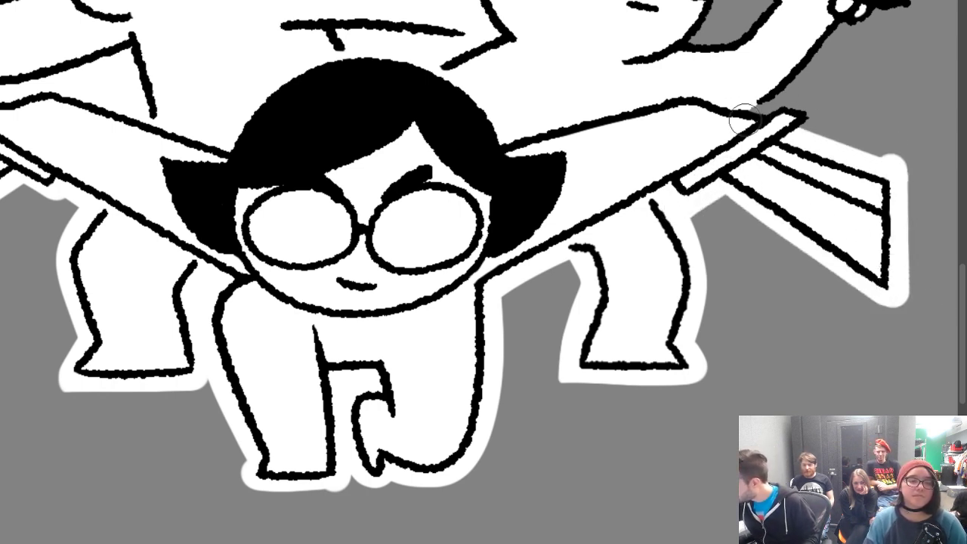
Trim the border straight along the striped panel's upper and outer edges so its corners turn sharp, redoing uneven cuts
{"action": "key", "text": "ctrl+z"}
{"action": "left_click_drag", "start_coordinate": [891, 162], "coordinate": [729, 108]}
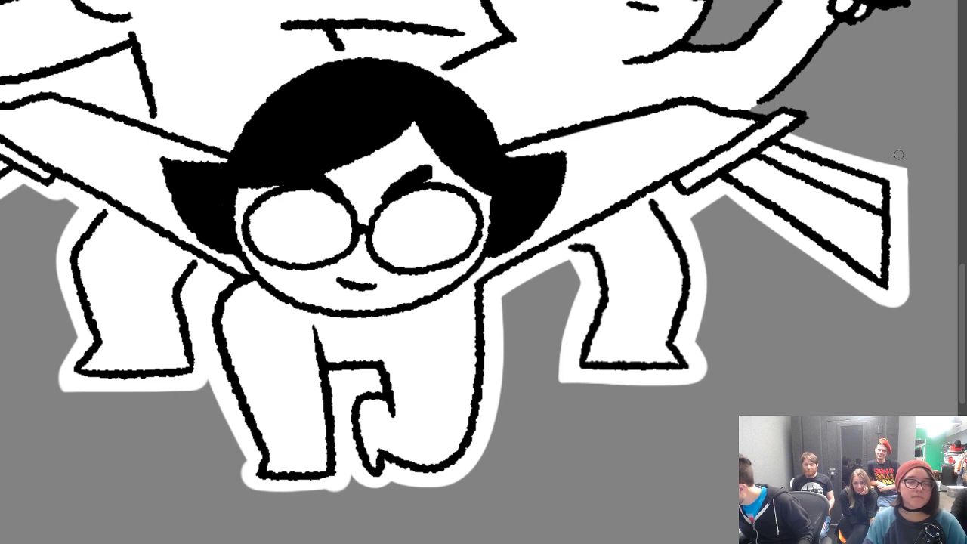
{"action": "left_click_drag", "start_coordinate": [908, 165], "coordinate": [910, 303]}
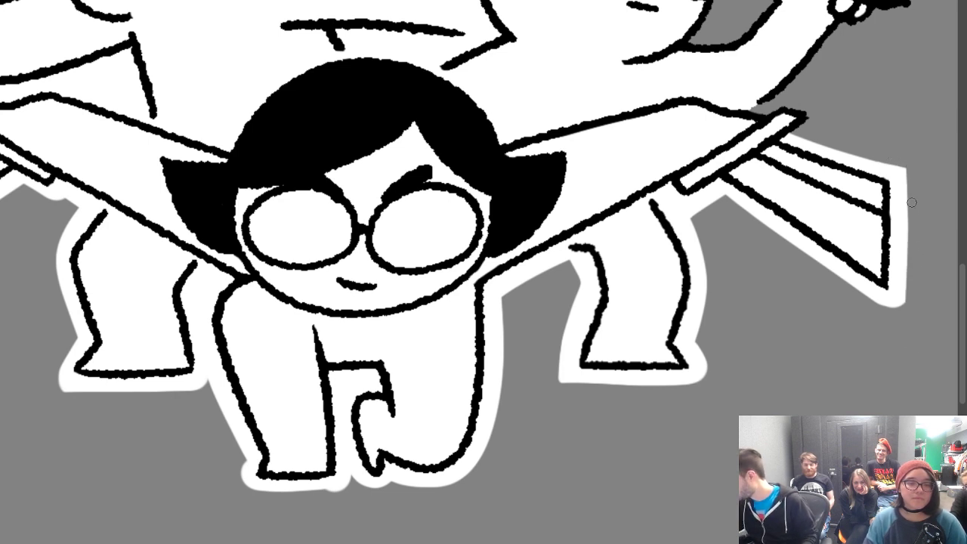
{"action": "key", "text": "ctrl+z"}
{"action": "left_click_drag", "start_coordinate": [910, 166], "coordinate": [910, 377]}
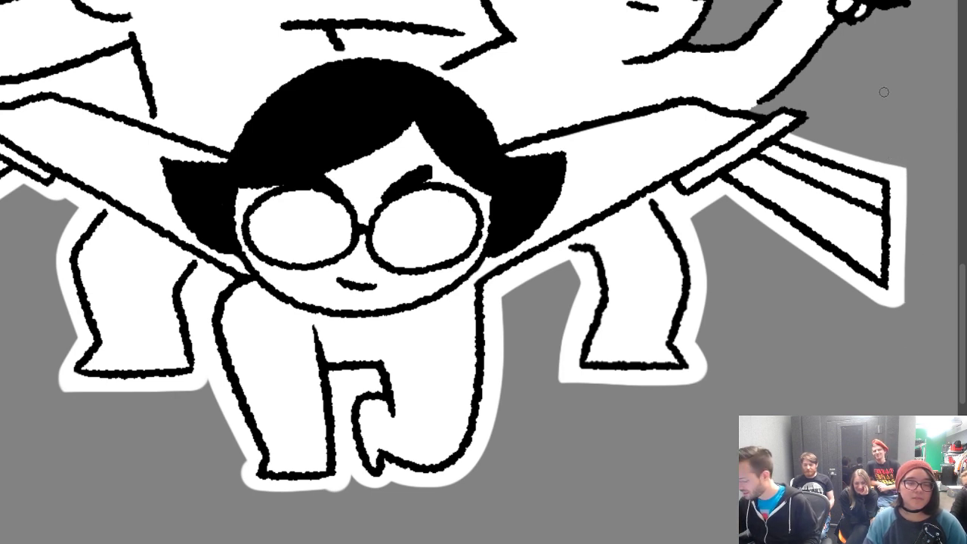
Paint the white border from the end of the slanted bar along the underside of the pen-holding character's forearm
{"action": "left_click_drag", "start_coordinate": [835, 126], "coordinate": [844, 249]}
{"action": "key", "text": "b"}
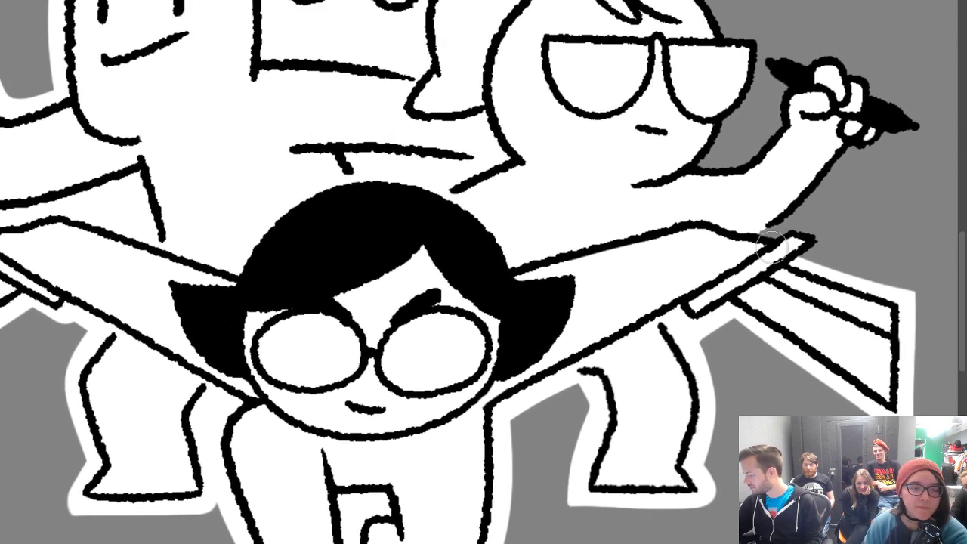
{"action": "mouse_move", "coordinate": [775, 246]}
{"action": "left_mouse_down"}
{"action": "mouse_move", "coordinate": [804, 231]}
{"action": "mouse_move", "coordinate": [867, 143]}
{"action": "left_mouse_up"}
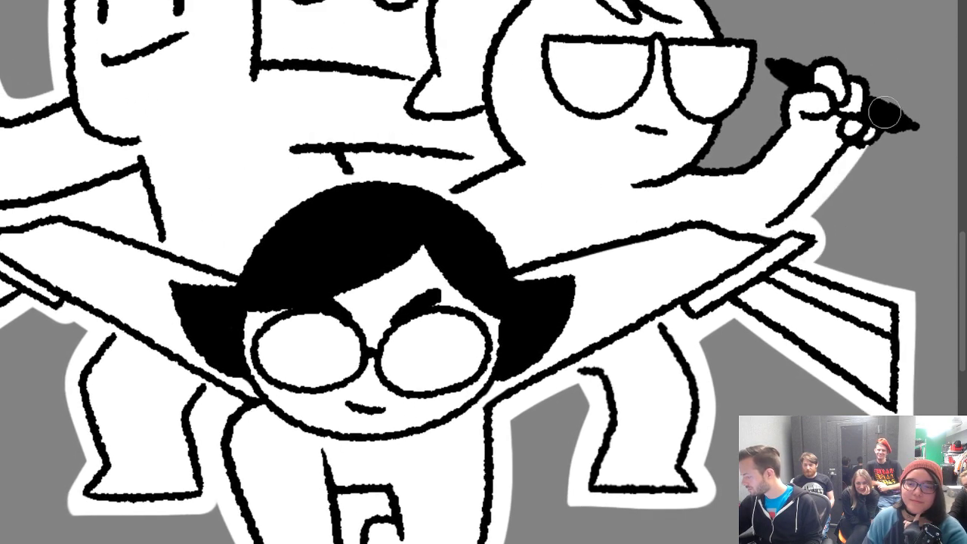
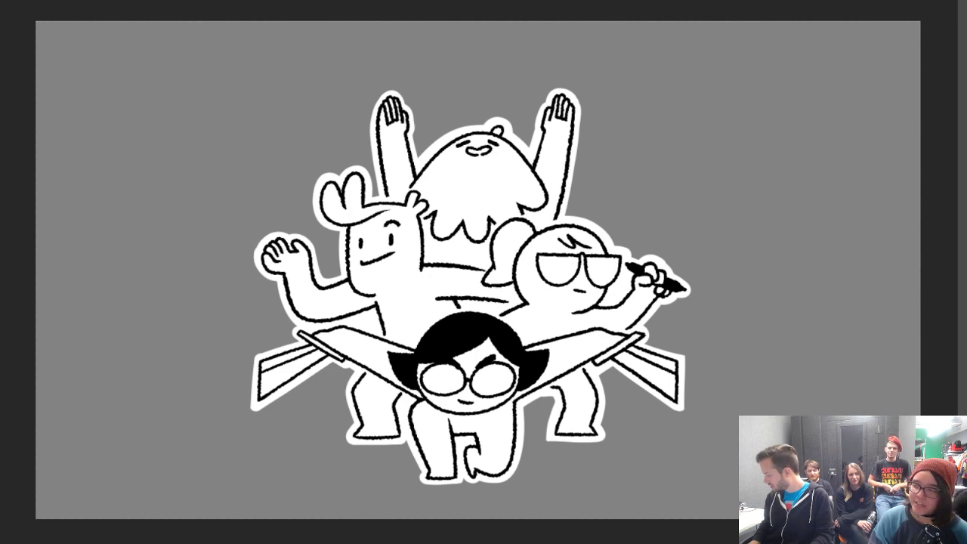
Compare the bordered character group against the gray background and against transparency
{"action": "key", "text": "ctrl+z"}
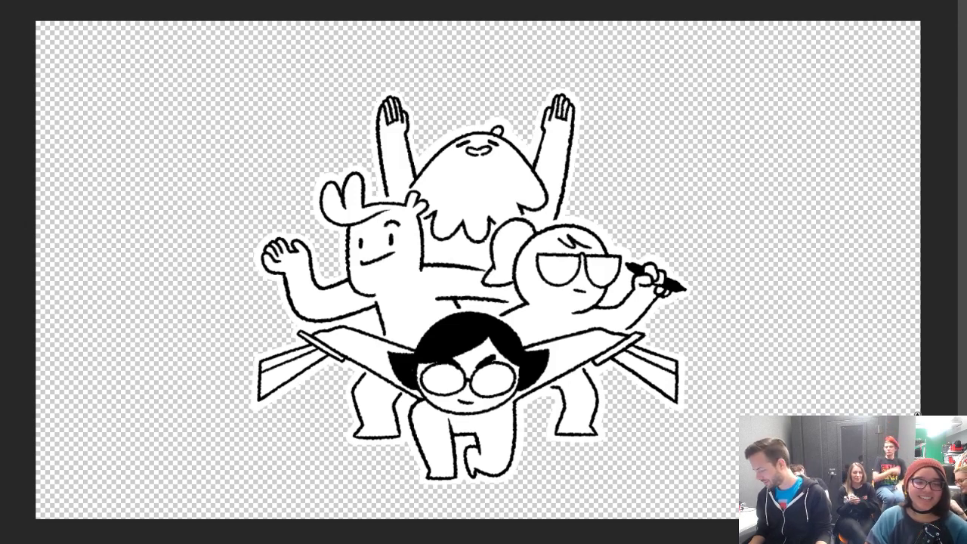
{"action": "key", "text": "alt+BackSpace"}
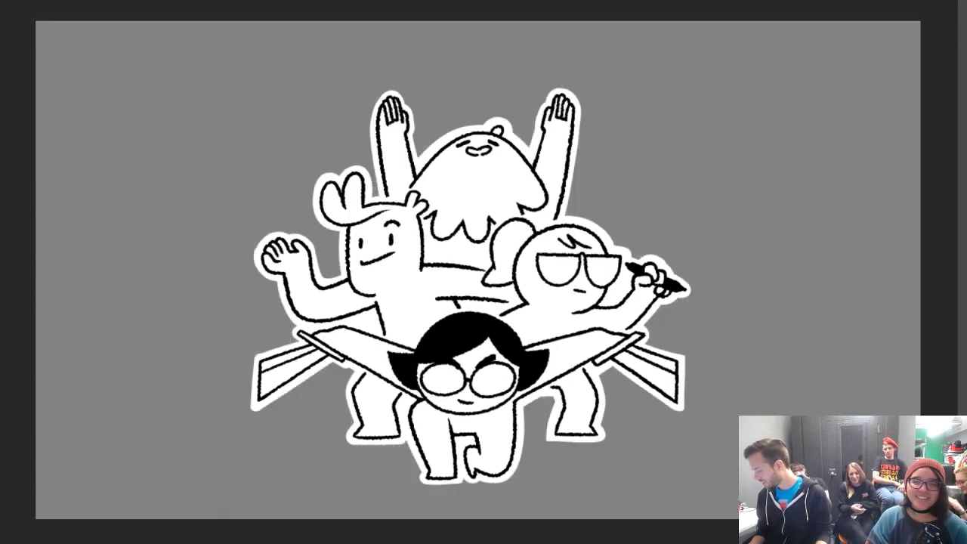
{"action": "key", "text": "ctrl+z"}
{"action": "key", "text": "alt+BackSpace"}
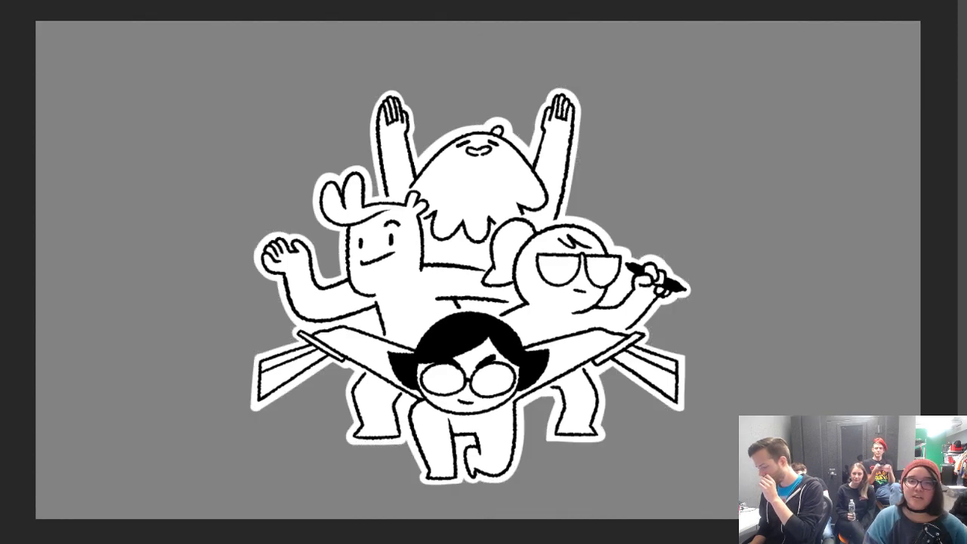
Darken the gray background with a Hue/Saturation lightness of -40 and hide it to leave the artwork on transparency
{"action": "key", "text": "ctrl+u"}
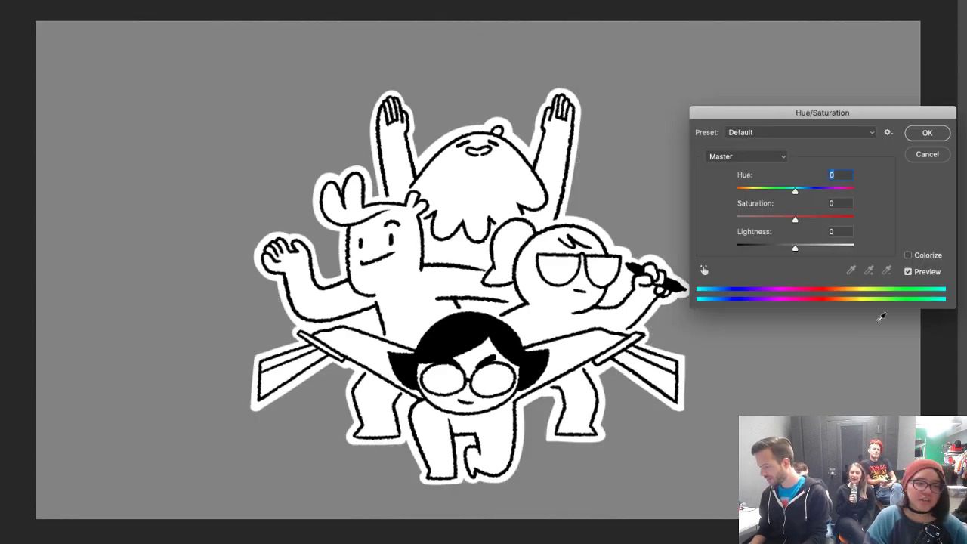
{"action": "left_click_drag", "start_coordinate": [795, 249], "coordinate": [771, 252]}
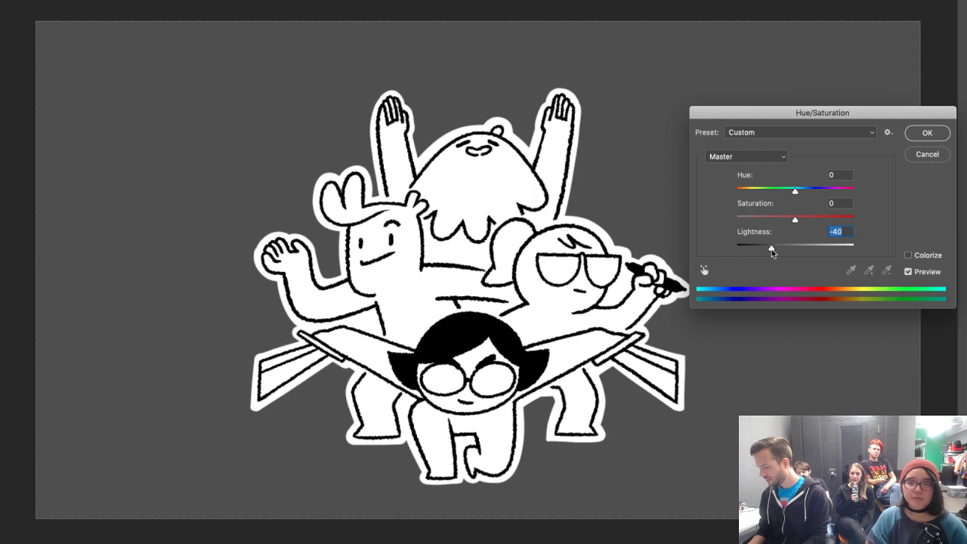
{"action": "left_click", "coordinate": [924, 135]}
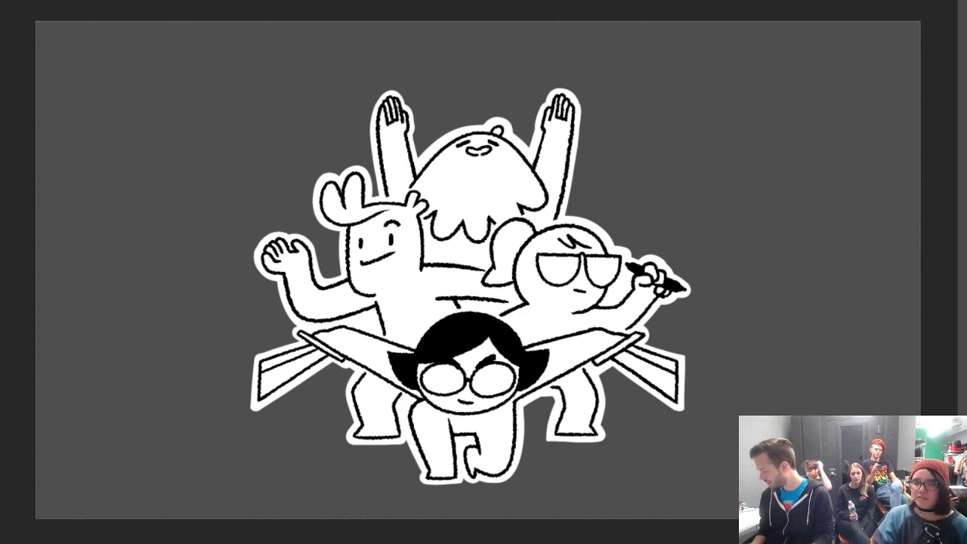
{"action": "key", "text": "ctrl+comma"}
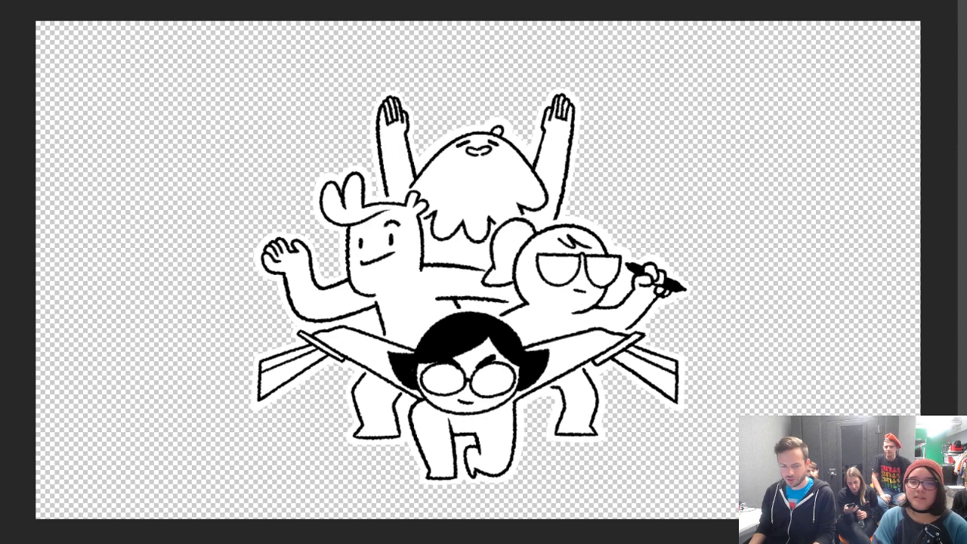
Paint over the tiny light speck in the front character's black hair with a reduced brush
{"action": "left_click_drag", "start_coordinate": [287, 326], "coordinate": [297, 313]}
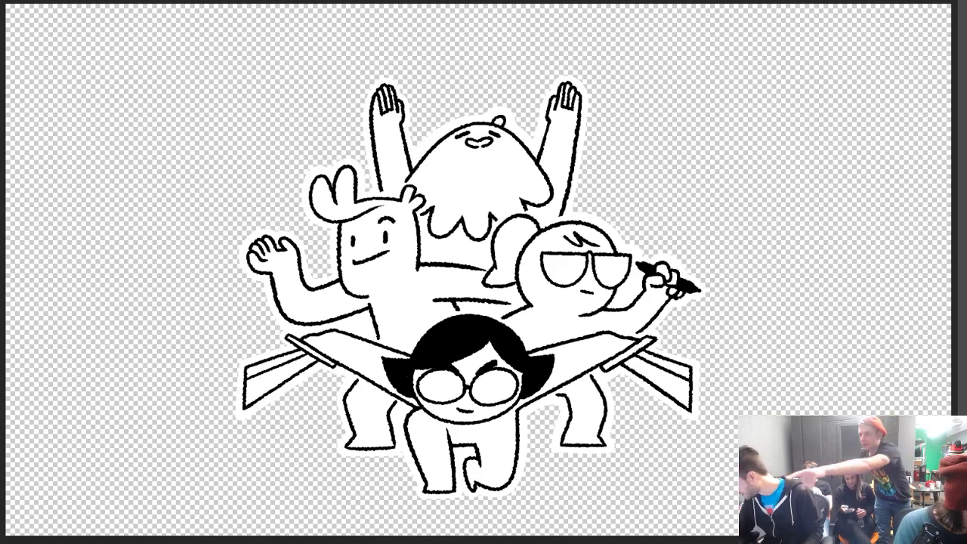
{"action": "left_click_drag", "start_coordinate": [412, 431], "coordinate": [462, 362]}
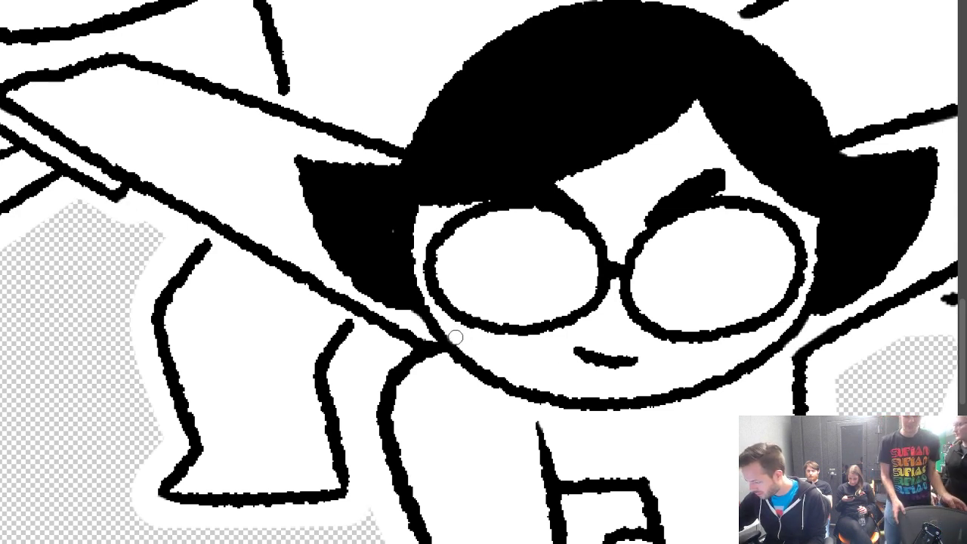
{"action": "key", "text": "b"}
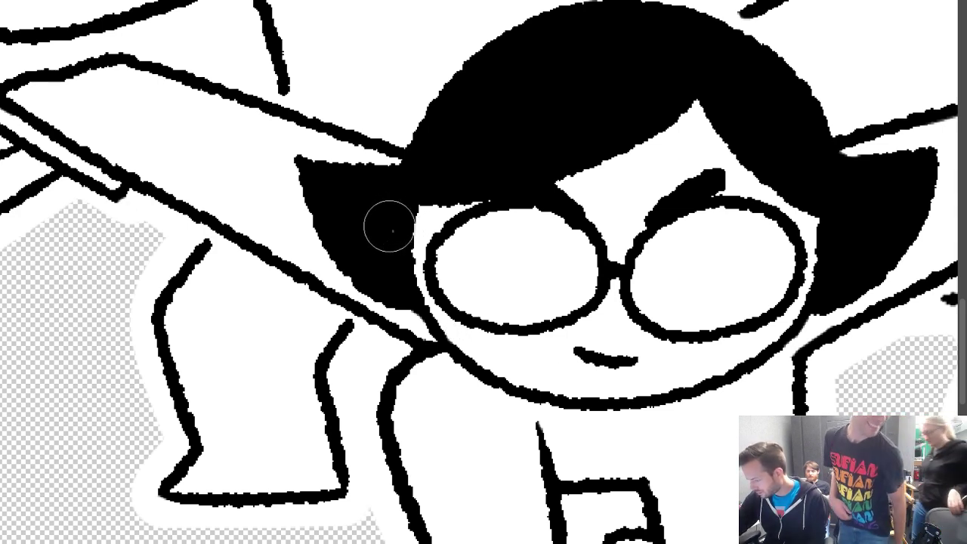
{"action": "key", "text": "bracketleft"}
{"action": "key", "text": "bracketleft"}
{"action": "key", "text": "bracketleft"}
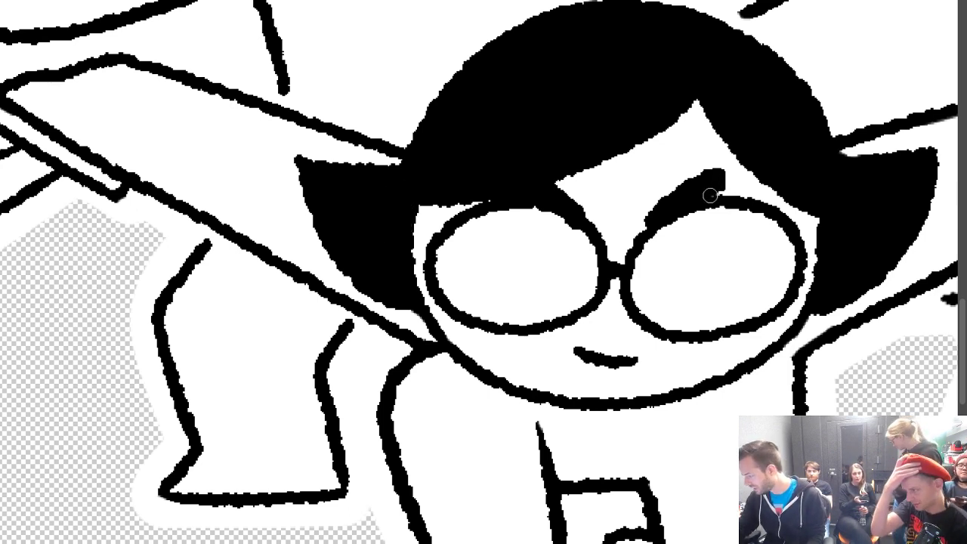
Check the document's canvas size settings with the whole canvas in view
{"action": "scroll", "coordinate": [744, 151], "scroll_direction": "down", "scroll_amount": 4}
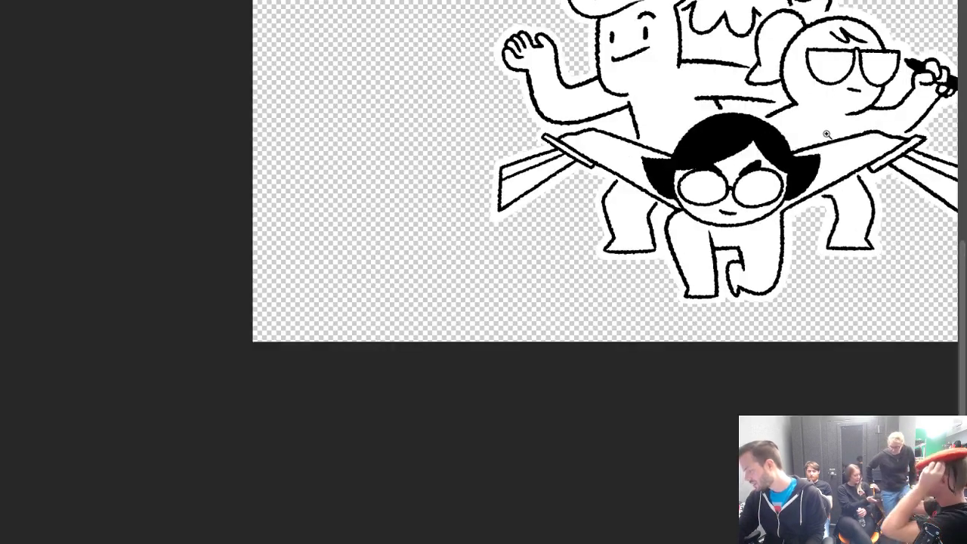
{"action": "scroll", "coordinate": [825, 146], "scroll_direction": "down", "scroll_amount": 3}
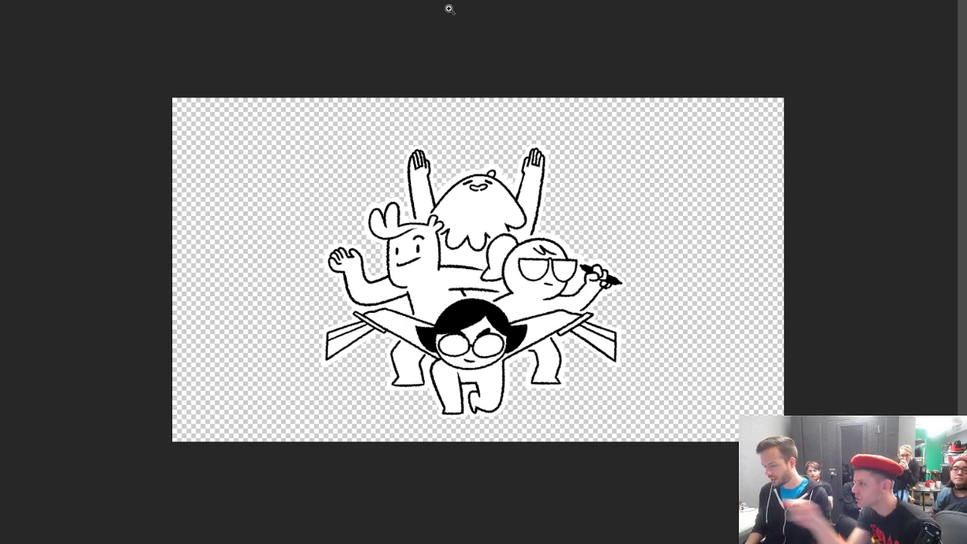
{"action": "left_click", "coordinate": [136, 1]}
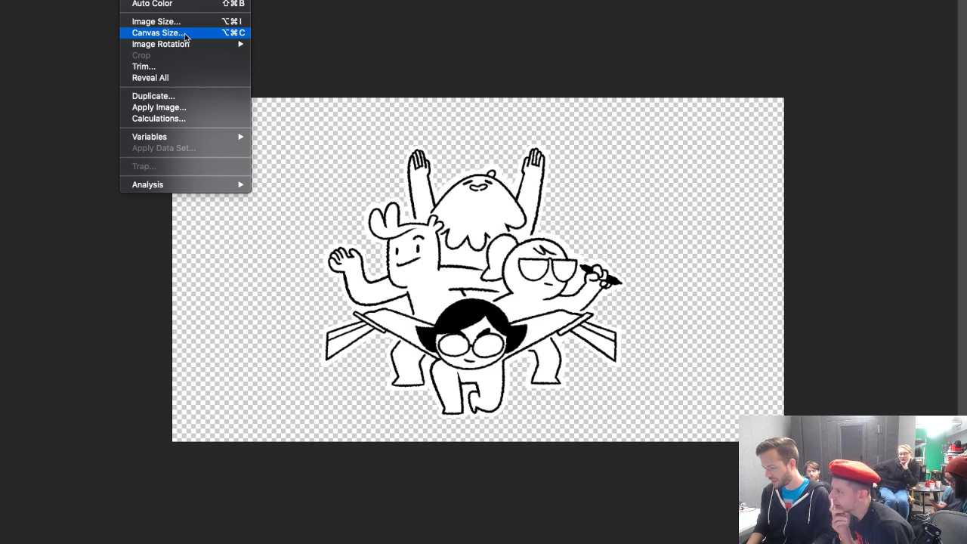
{"action": "left_click", "coordinate": [426, 105]}
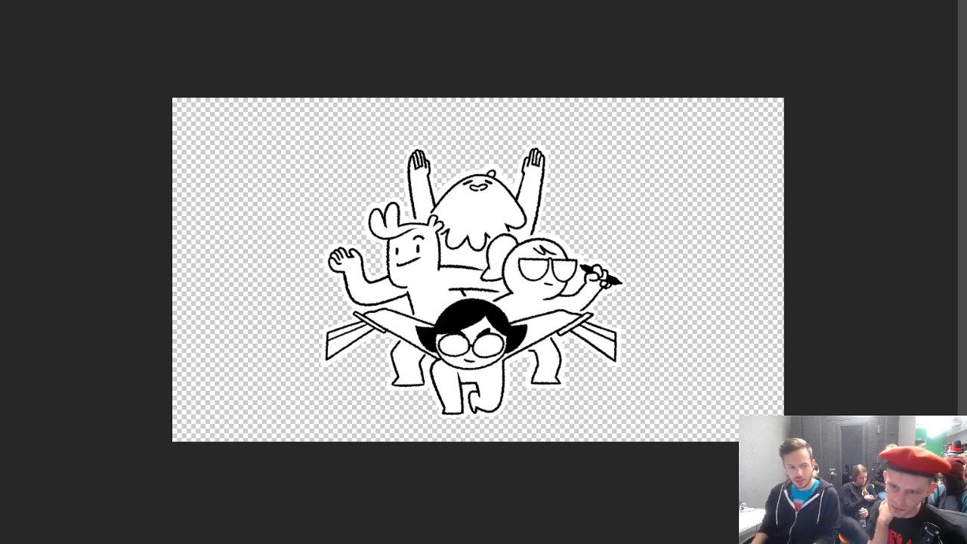
Examine the characters' line work and white border at close range and as a whole
{"action": "key", "text": "ctrl+plus"}
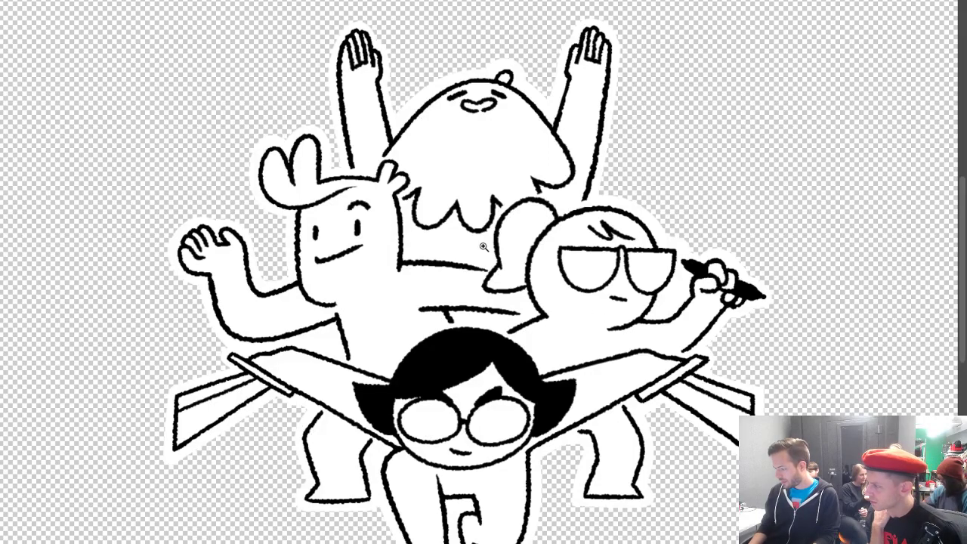
{"action": "left_click_drag", "start_coordinate": [444, 248], "coordinate": [500, 243]}
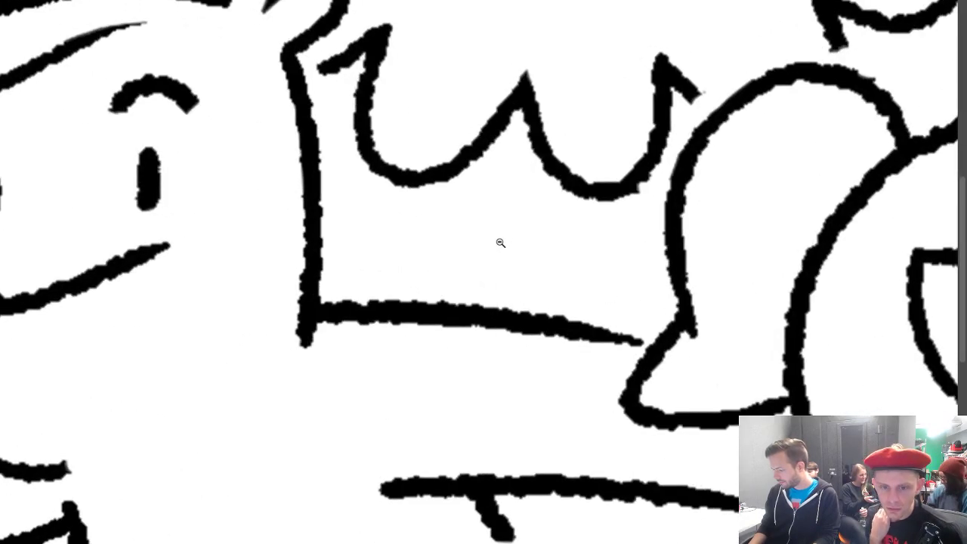
{"action": "left_click_drag", "start_coordinate": [500, 242], "coordinate": [428, 252]}
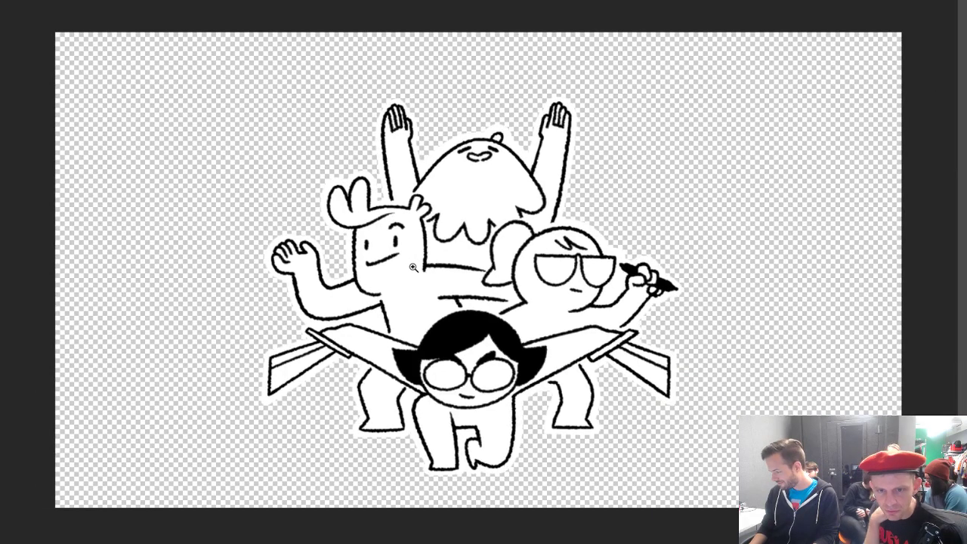
{"action": "left_click", "coordinate": [414, 267]}
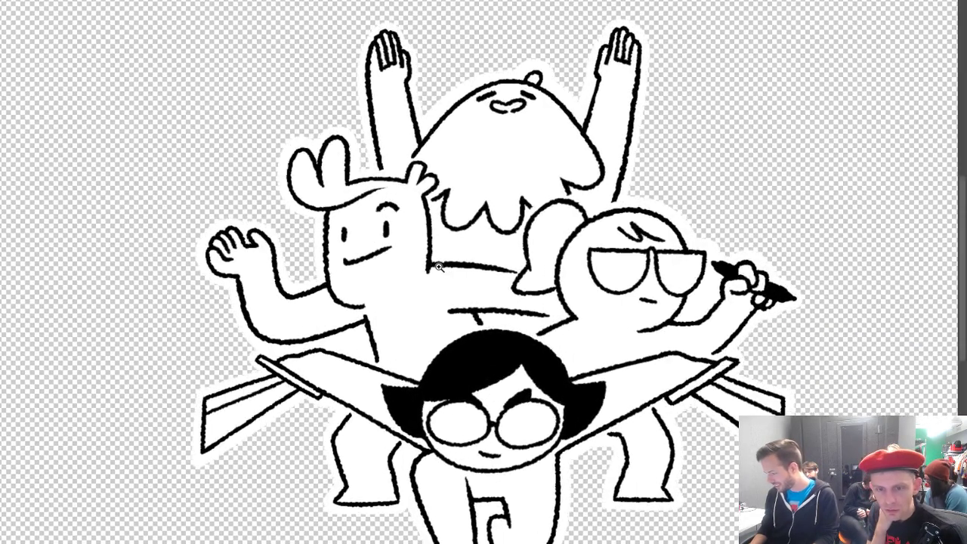
{"action": "left_click", "coordinate": [438, 269]}
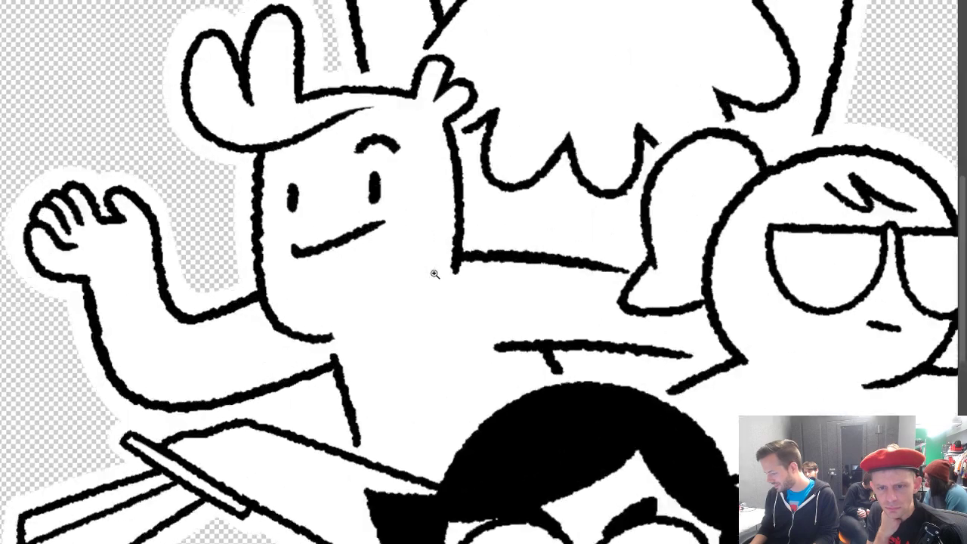
{"action": "left_click_drag", "start_coordinate": [419, 274], "coordinate": [463, 267]}
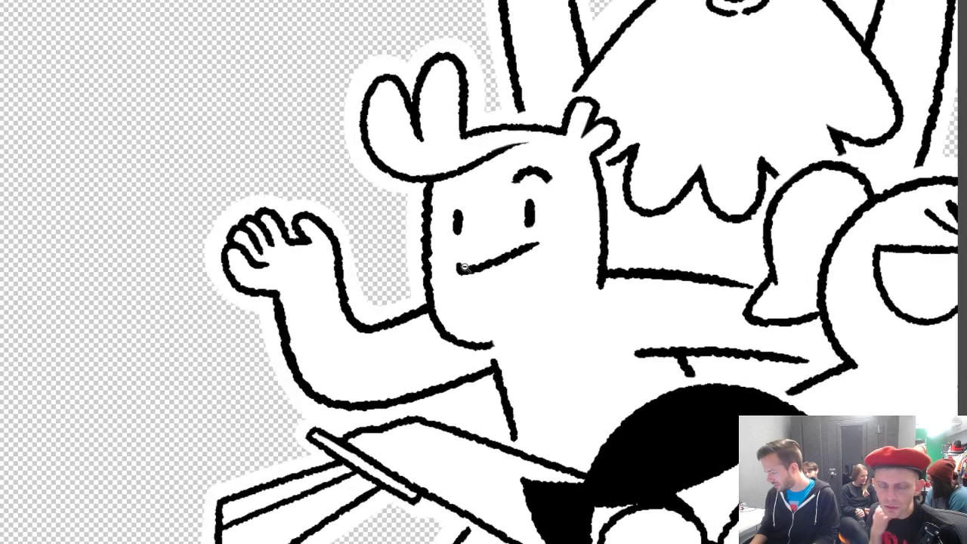
{"action": "left_click_drag", "start_coordinate": [550, 274], "coordinate": [513, 276]}
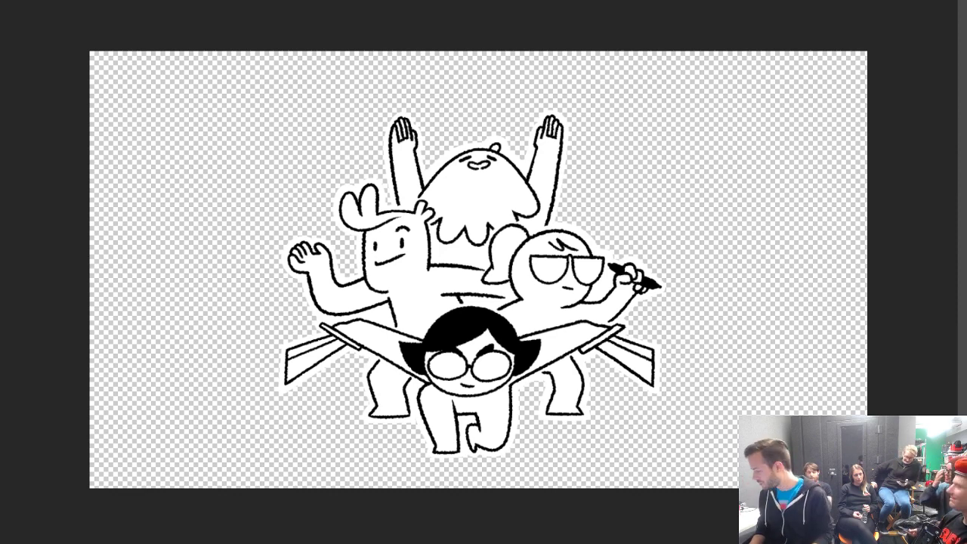
Clear the character artwork from the transparent canvas and open the canvas size settings
{"action": "key", "text": "Delete"}
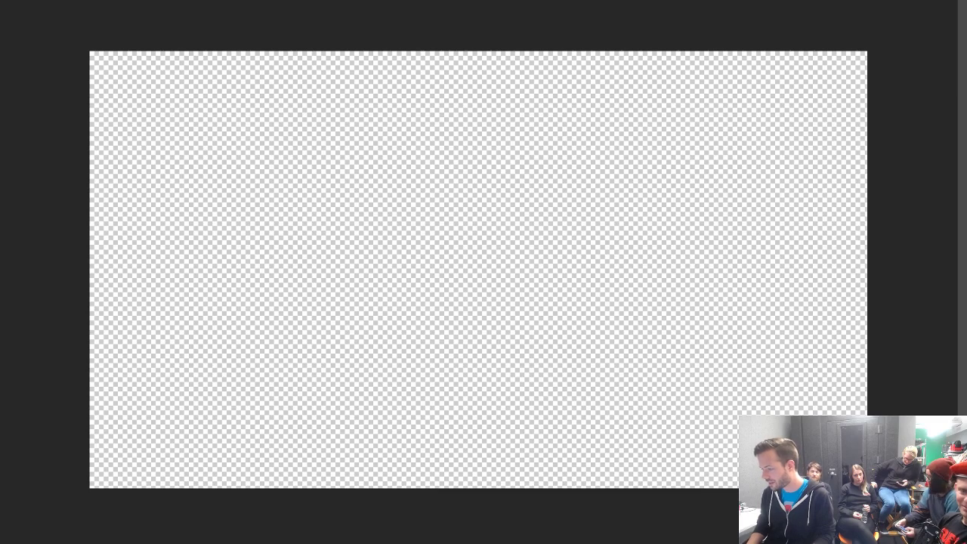
{"action": "left_click", "coordinate": [193, 2]}
{"action": "left_click", "coordinate": [189, 33]}
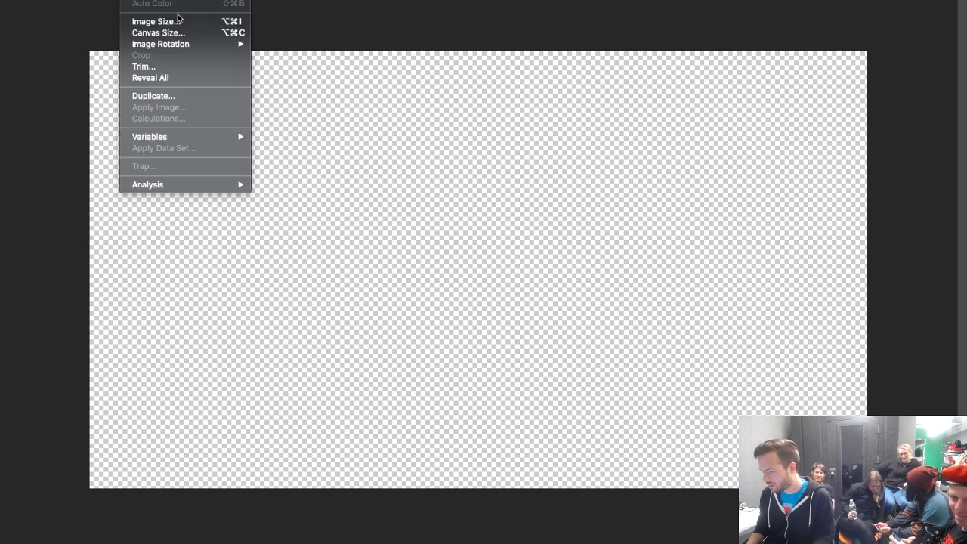
{"action": "left_click", "coordinate": [180, 32]}
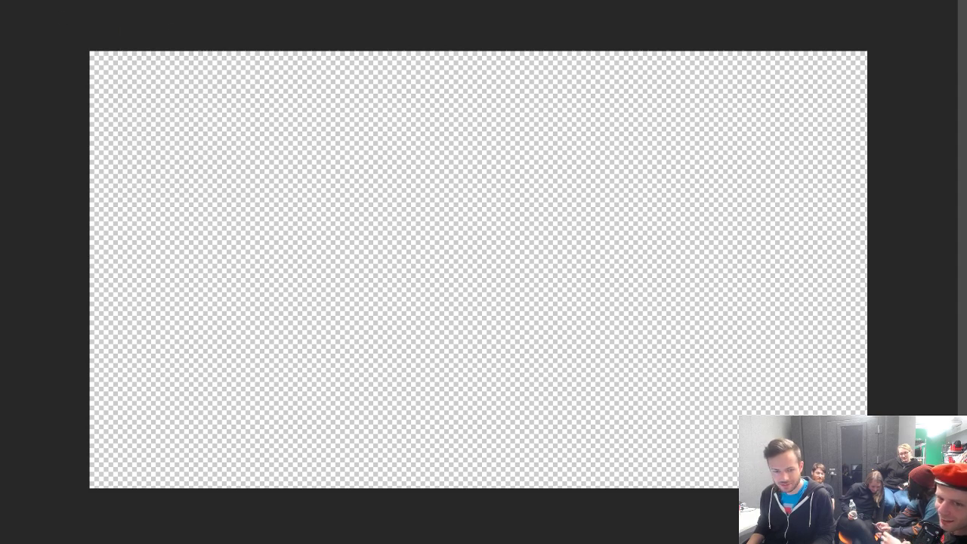
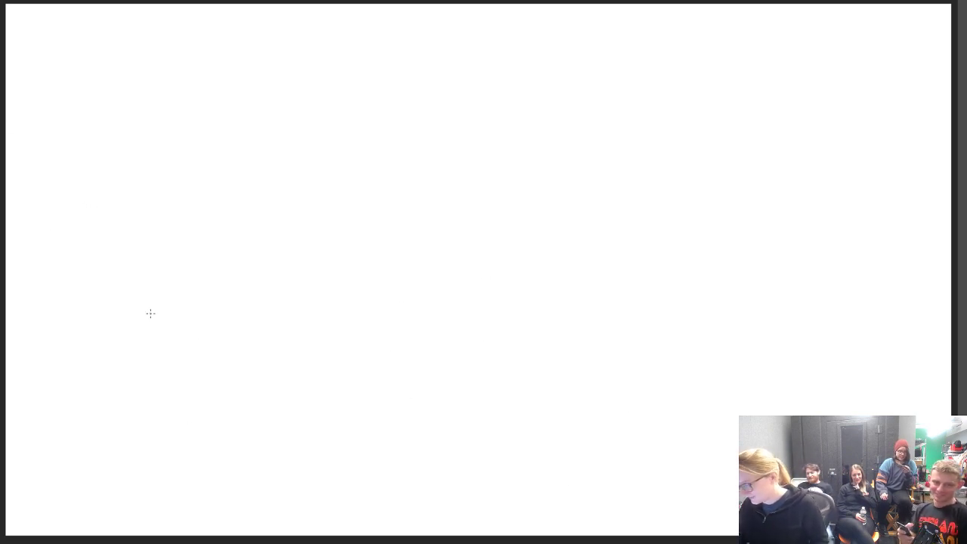
Draw a large circular path spanning nearly the full height of the white canvas and stroke it with a thick black line
{"action": "left_click", "coordinate": [3, 269]}
{"action": "left_click", "coordinate": [56, 294]}
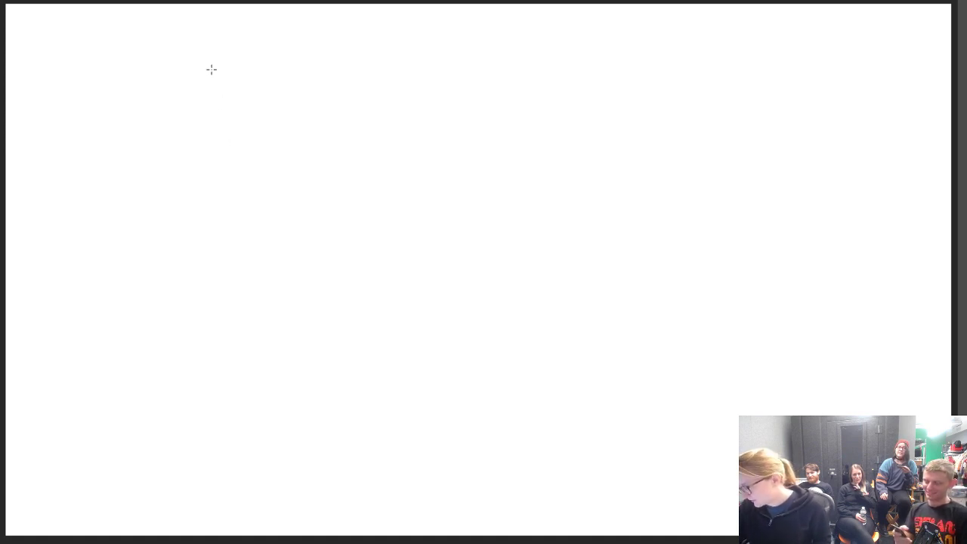
{"action": "left_click_drag", "start_coordinate": [227, 85], "coordinate": [740, 510]}
{"action": "key", "text": "ctrl+z"}
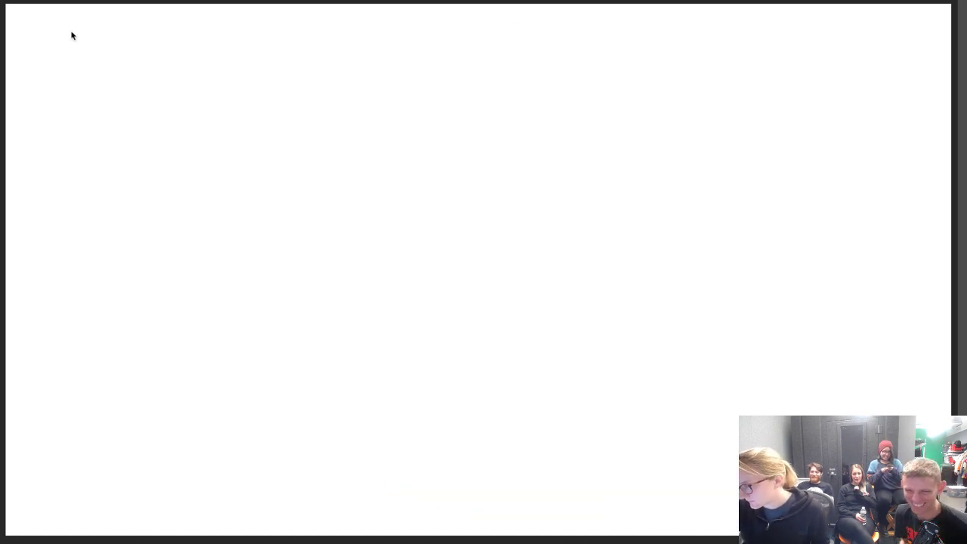
{"action": "mouse_move", "coordinate": [253, 32]}
{"action": "left_mouse_down"}
{"action": "mouse_move", "coordinate": [388, 188]}
{"action": "mouse_move", "coordinate": [708, 458]}
{"action": "mouse_move", "coordinate": [718, 497]}
{"action": "mouse_move", "coordinate": [745, 525]}
{"action": "mouse_move", "coordinate": [741, 516]}
{"action": "left_mouse_up"}
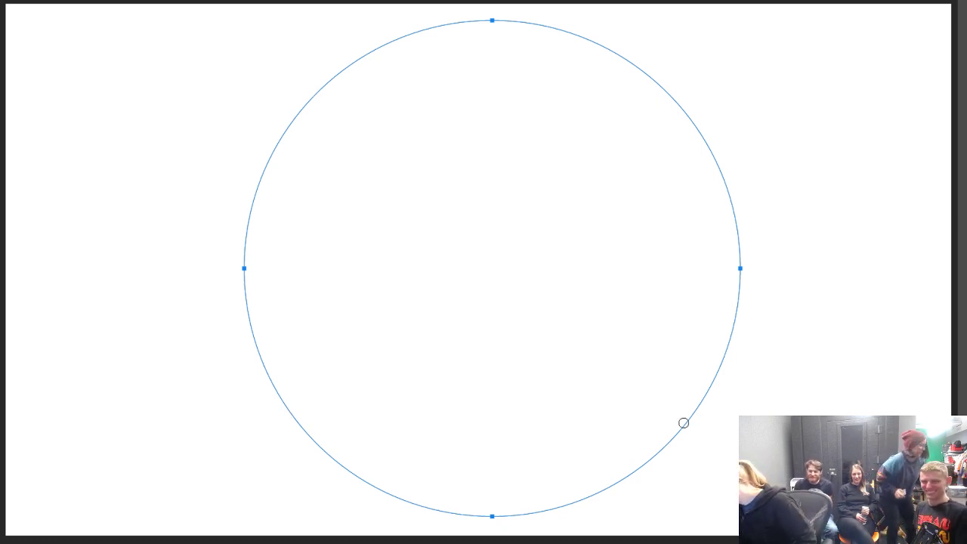
{"action": "key", "text": "Return"}
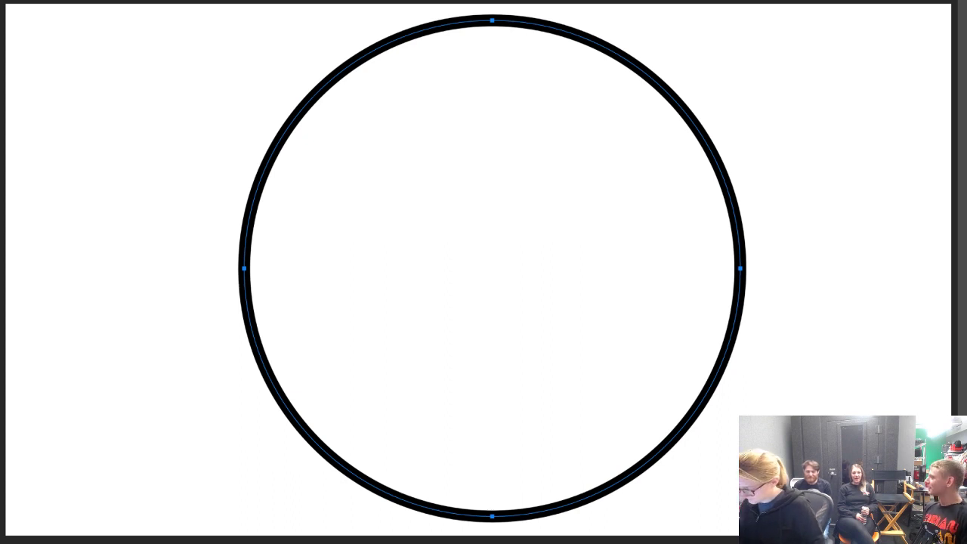
{"action": "key", "text": "ctrl+z"}
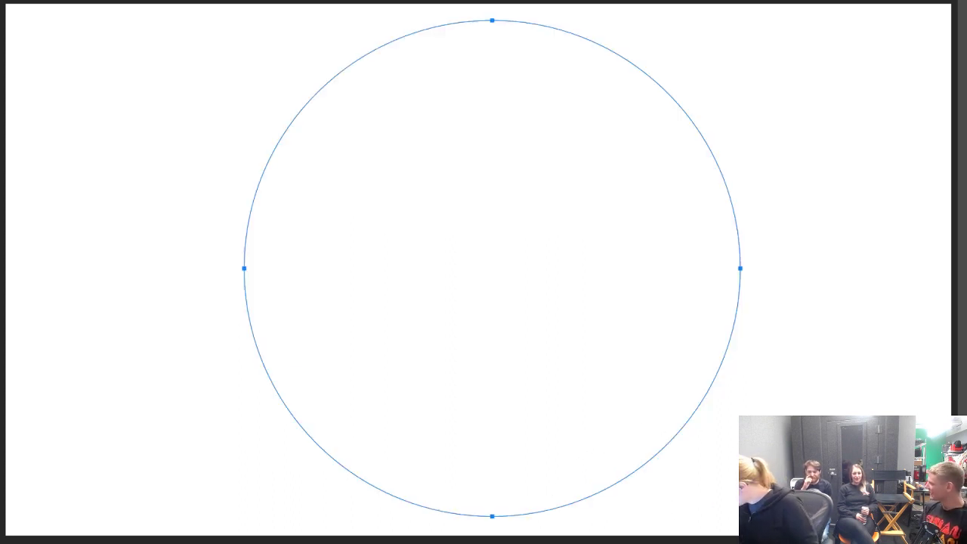
{"action": "key", "text": "Return"}
{"action": "key", "text": "Escape"}
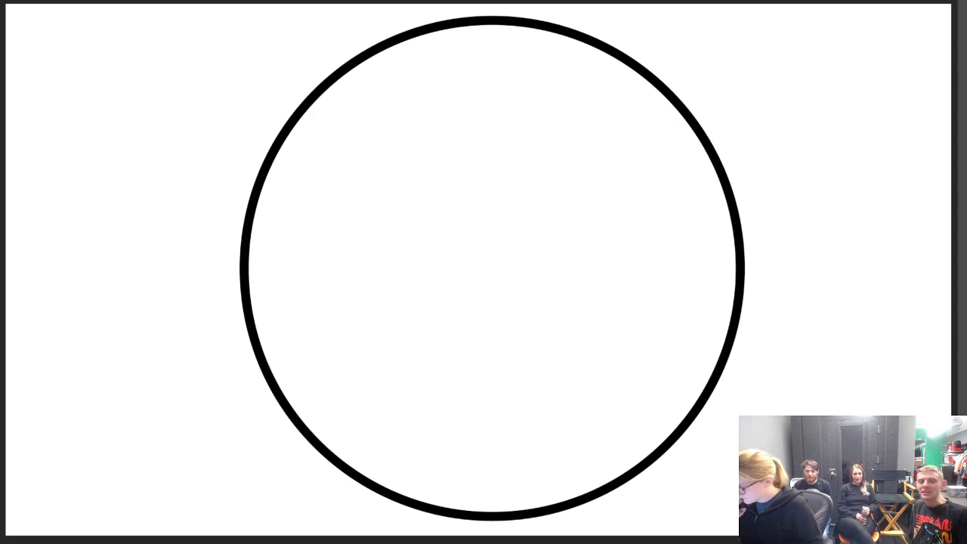
Add a vertical and a horizontal guide crossing at the centre of the canvas
{"action": "left_click", "coordinate": [318, 2]}
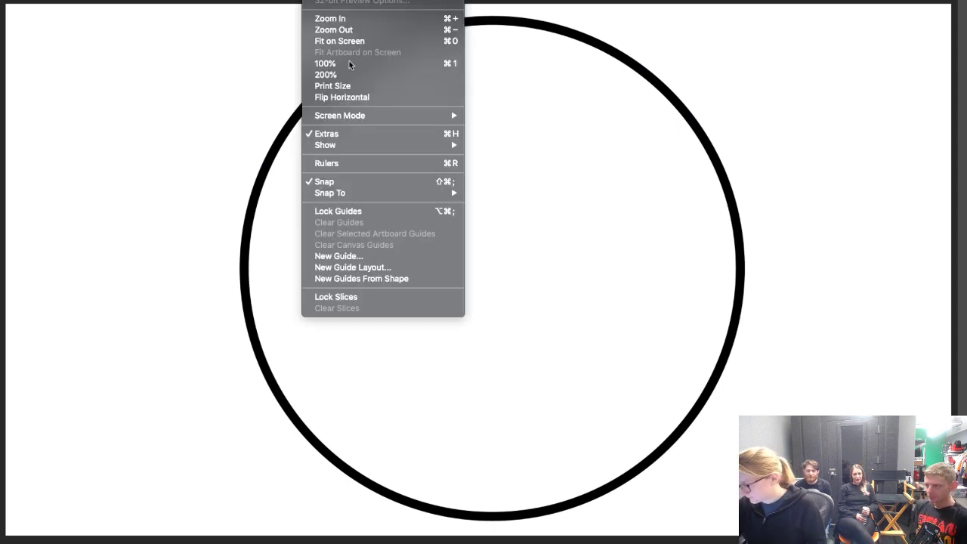
{"action": "left_click", "coordinate": [361, 253]}
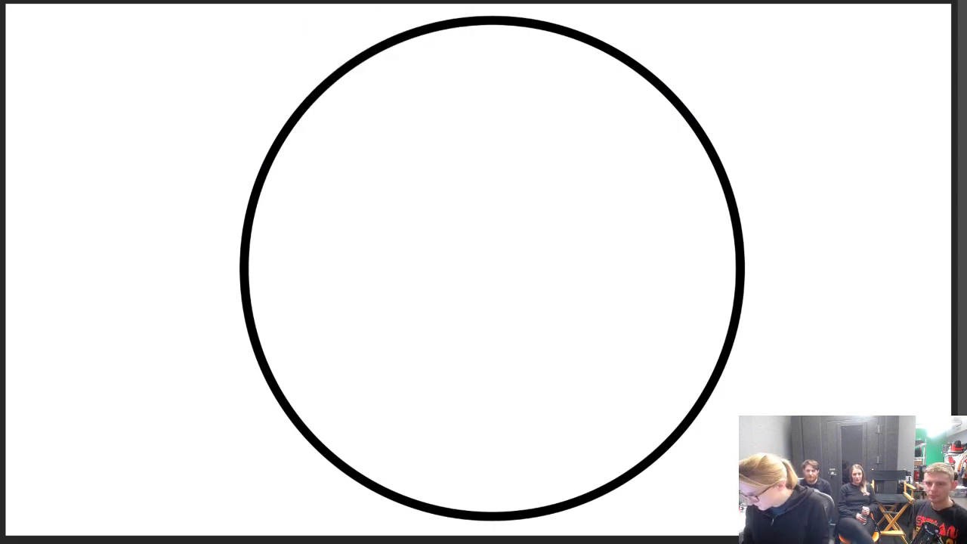
{"action": "key", "text": "Return"}
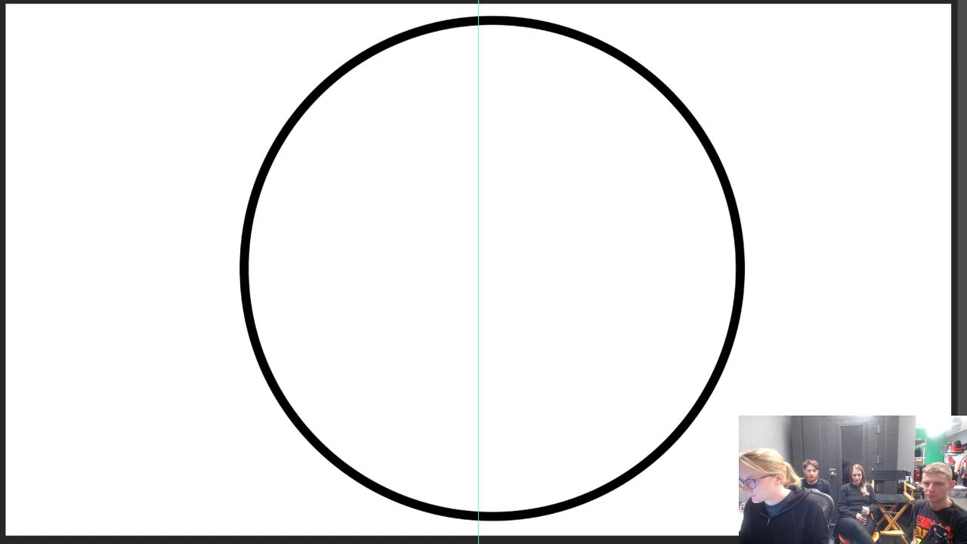
{"action": "left_click", "coordinate": [318, 2]}
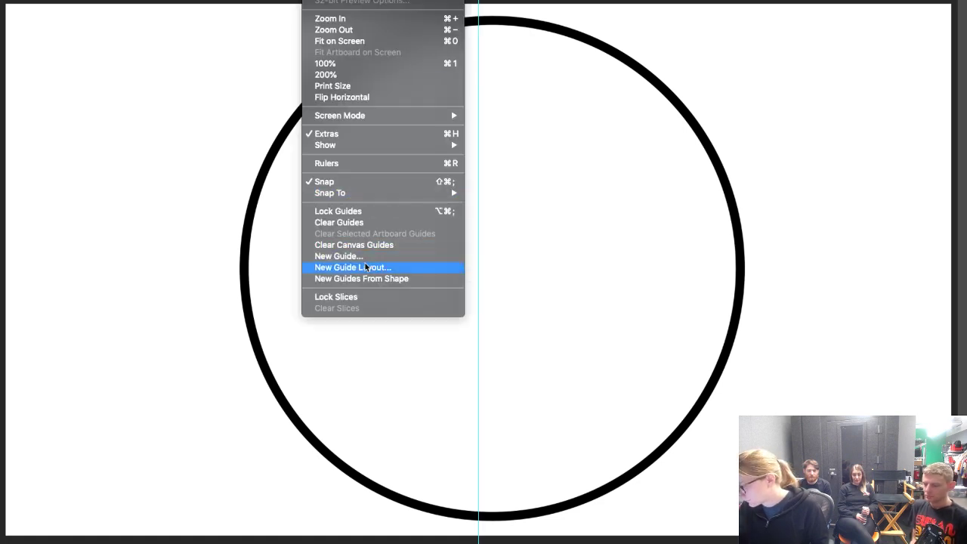
{"action": "left_click", "coordinate": [352, 278]}
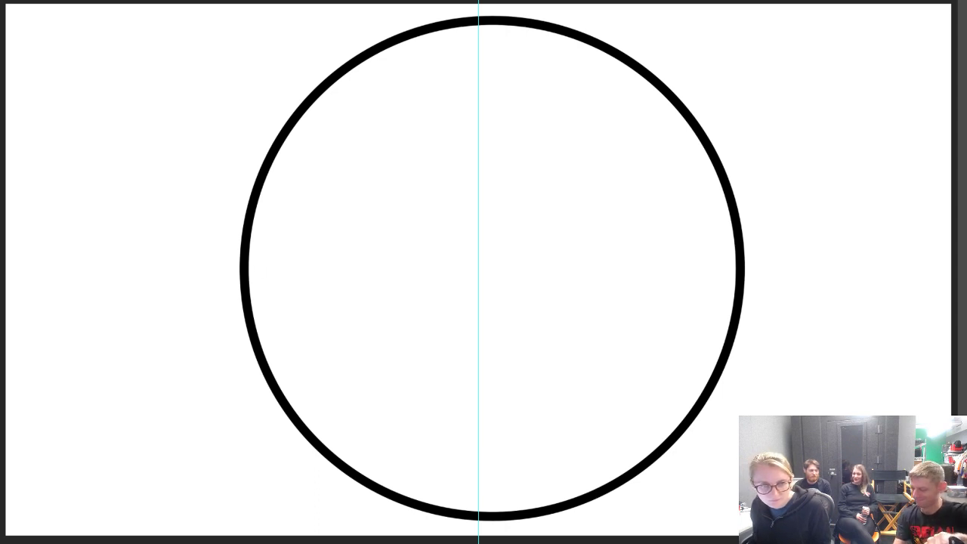
{"action": "key", "text": "Return"}
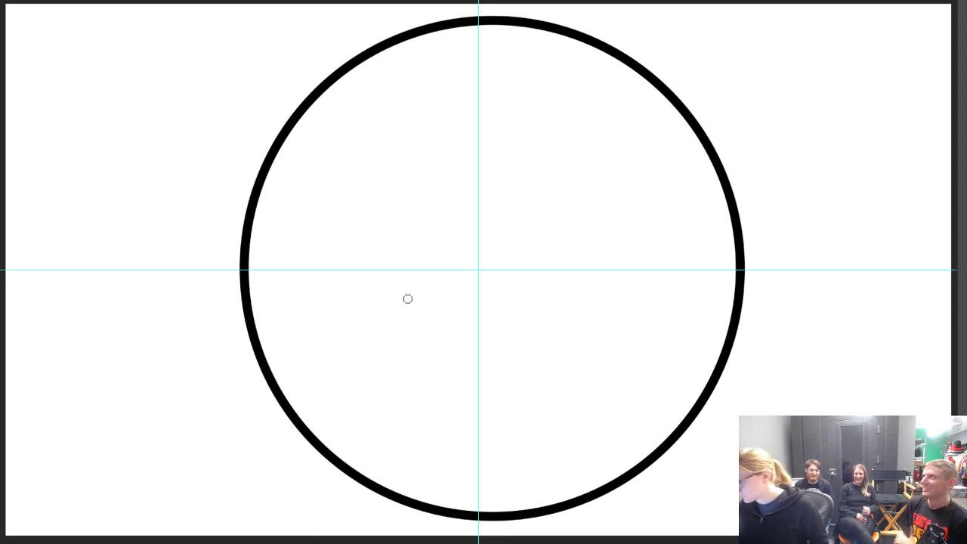
Move the large black circle so that its centre sits on the crossing of the two guides
{"action": "key", "text": "ctrl+t"}
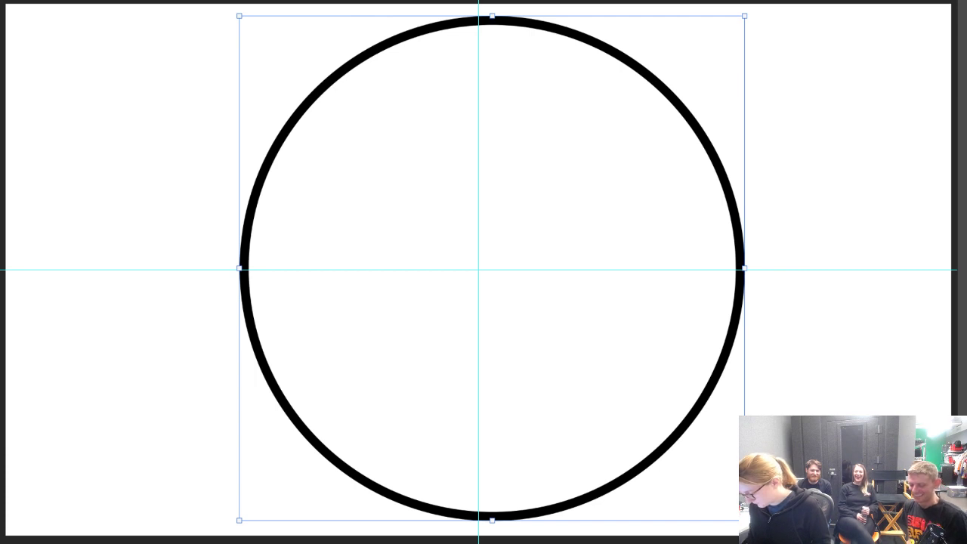
{"action": "key", "text": "Left"}
{"action": "key", "text": "Left"}
{"action": "key", "text": "Left"}
{"action": "key", "text": "Left"}
{"action": "key", "text": "Left"}
{"action": "key", "text": "Left"}
{"action": "key", "text": "Left"}
{"action": "key", "text": "Left"}
{"action": "key", "text": "Left"}
{"action": "key", "text": "Left"}
{"action": "key", "text": "Left"}
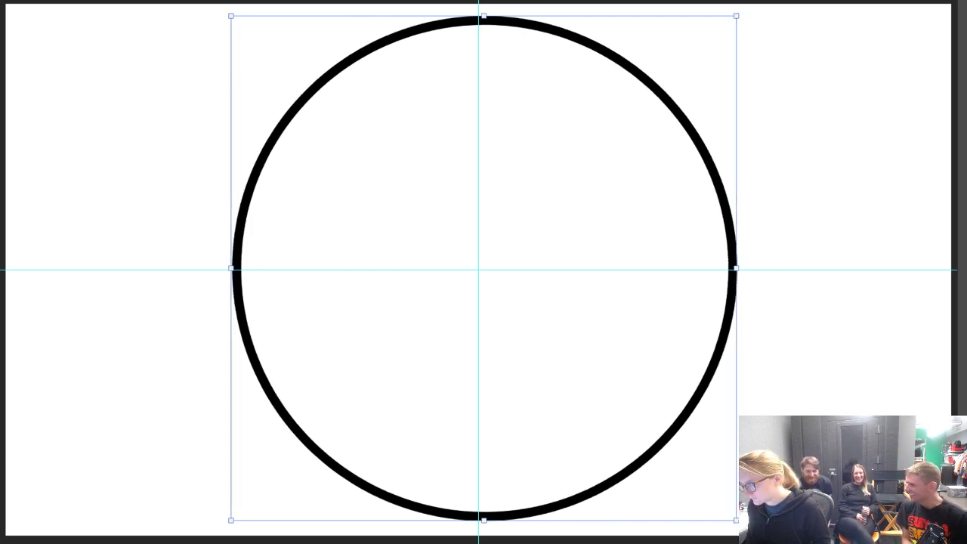
{"action": "key", "text": "Left"}
{"action": "key", "text": "Left"}
{"action": "key", "text": "Left"}
{"action": "key", "text": "Left"}
{"action": "key", "text": "Left"}
{"action": "key", "text": "Left"}
{"action": "key", "text": "Left"}
{"action": "key", "text": "Left"}
{"action": "key", "text": "Left"}
{"action": "key", "text": "Left"}
{"action": "key", "text": "Left"}
{"action": "key", "text": "Left"}
{"action": "key", "text": "Left"}
{"action": "key", "text": "Right"}
{"action": "key", "text": "Right"}
{"action": "key", "text": "Right"}
{"action": "key", "text": "Right"}
{"action": "key", "text": "Right"}
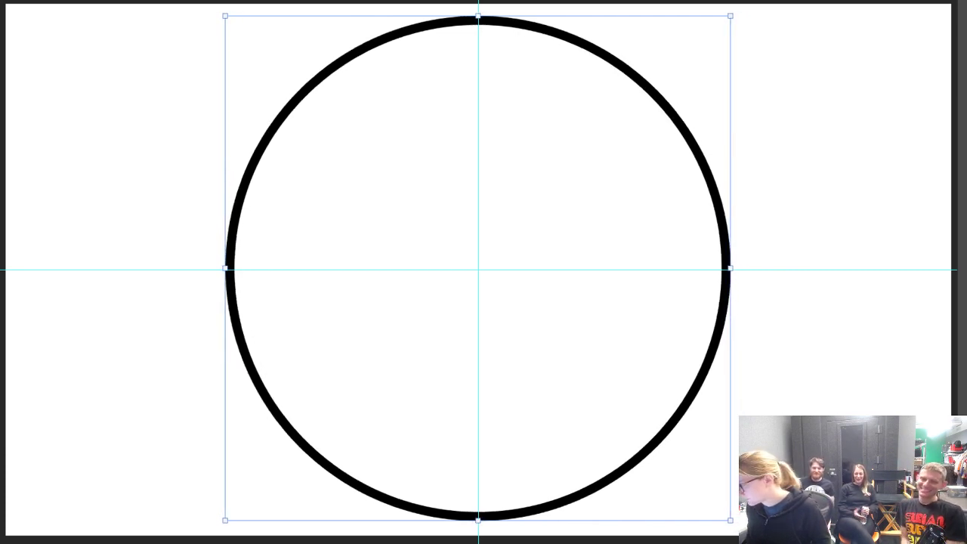
{"action": "key", "text": "Right"}
{"action": "key", "text": "Down"}
{"action": "key", "text": "Down"}
{"action": "key", "text": "Down"}
{"action": "key", "text": "Down"}
{"action": "key", "text": "Up"}
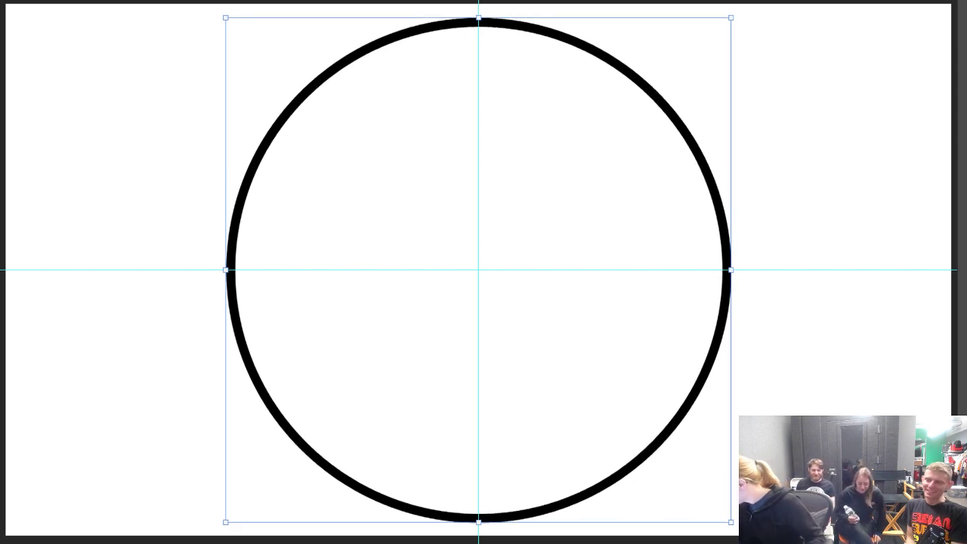
{"action": "key", "text": "Return"}
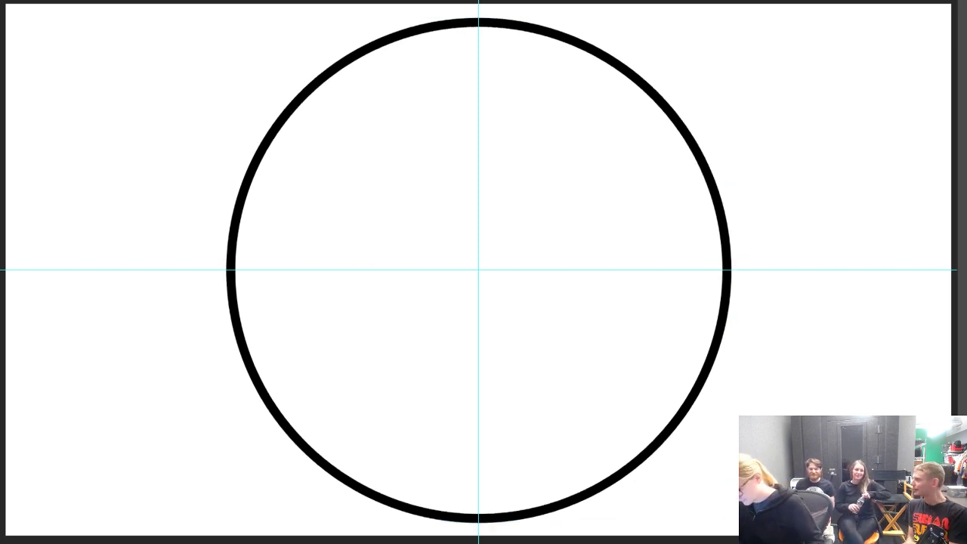
Draw a smaller circular path inside the large ring and stroke it with the same thick black line
{"action": "left_click_drag", "start_coordinate": [318, 142], "coordinate": [736, 454]}
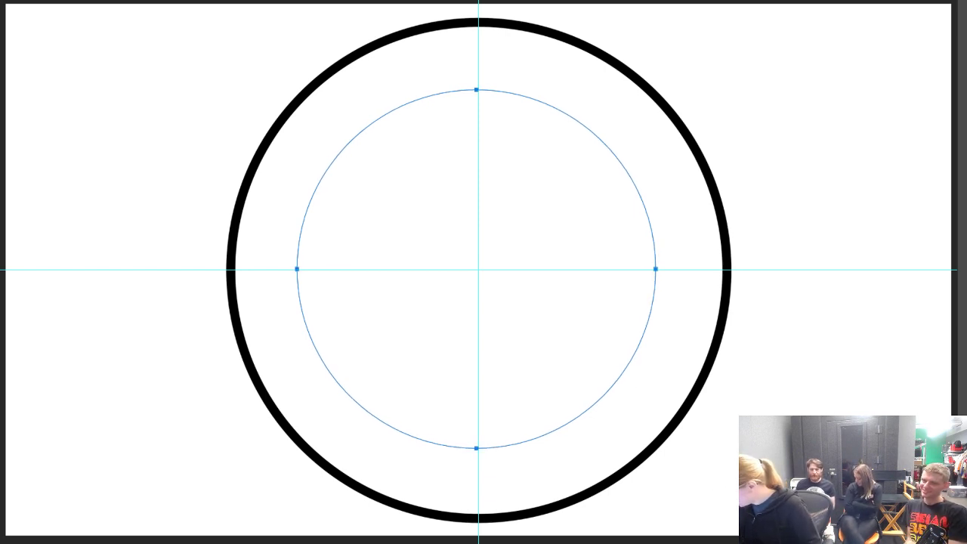
{"action": "key", "text": "Return"}
{"action": "key", "text": "Escape"}
Nudge the inner black circle until its centre sits on the guide crossing, concentric with the outer ring
{"action": "key", "text": "ctrl+t"}
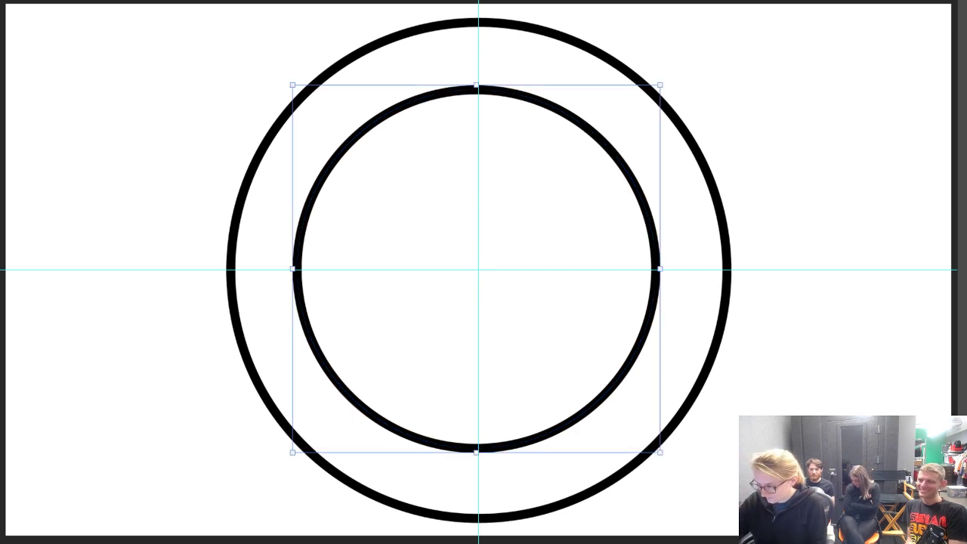
{"action": "key", "text": "Right"}
{"action": "key", "text": "Right"}
{"action": "key", "text": "Right"}
{"action": "key", "text": "Right"}
{"action": "key", "text": "Right"}
{"action": "key", "text": "Right"}
{"action": "key", "text": "Right"}
{"action": "key", "text": "Right"}
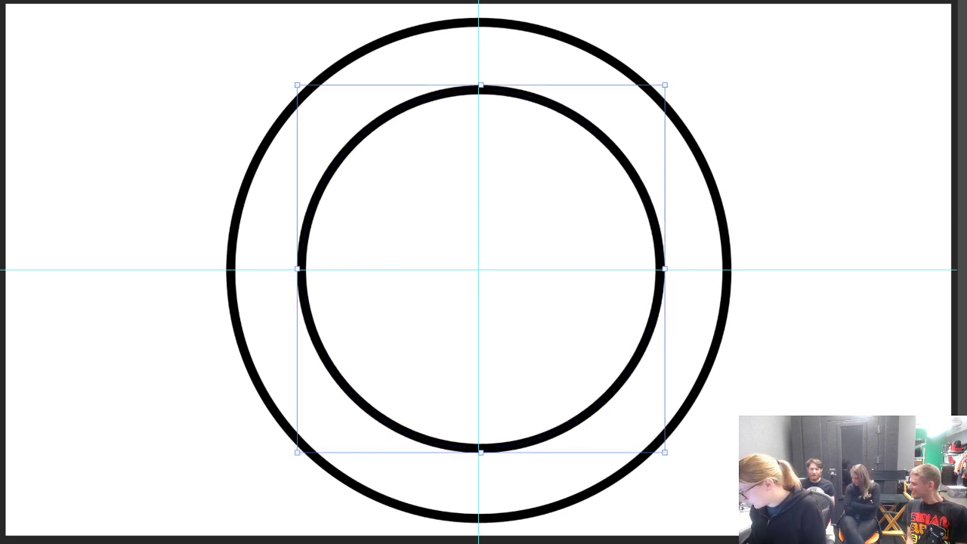
{"action": "key", "text": "Down"}
{"action": "key", "text": "Down"}
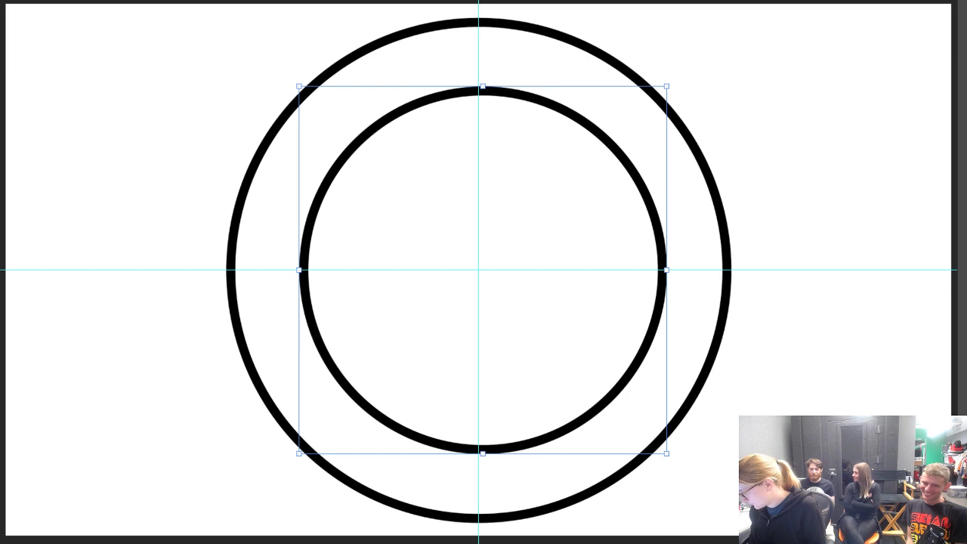
{"action": "key", "text": "Left"}
{"action": "key", "text": "Left"}
{"action": "key", "text": "Left"}
{"action": "key", "text": "Left"}
{"action": "key", "text": "Left"}
{"action": "key", "text": "Left"}
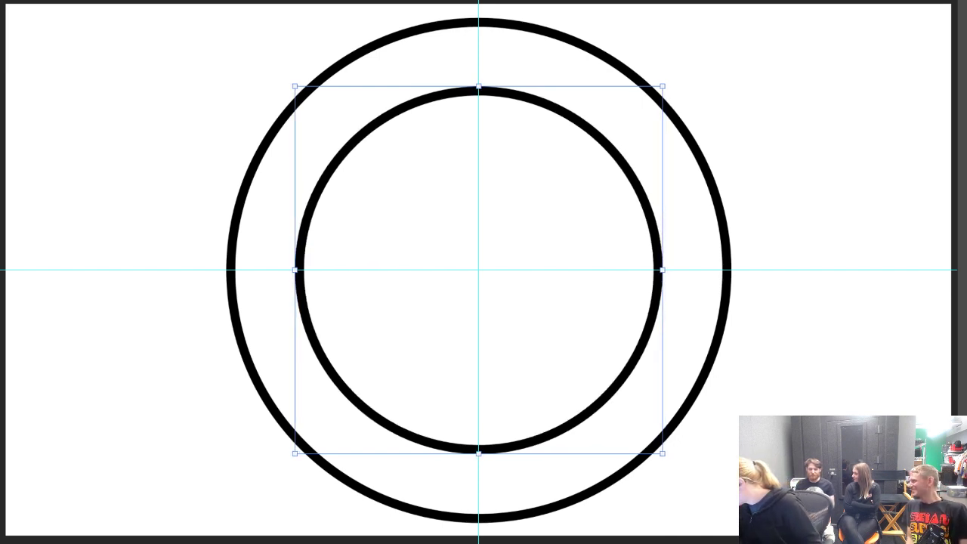
{"action": "key", "text": "alt+["}
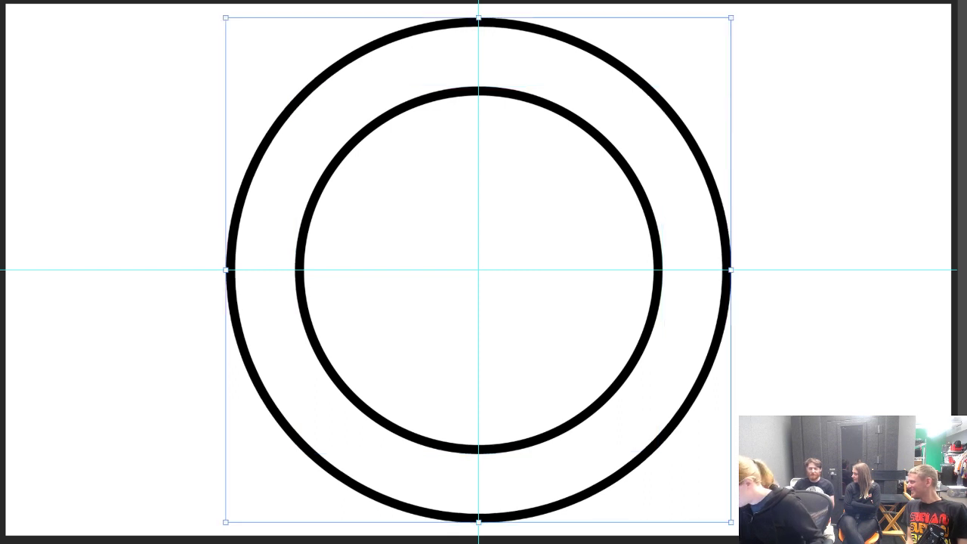
{"action": "key", "text": "alt+["}
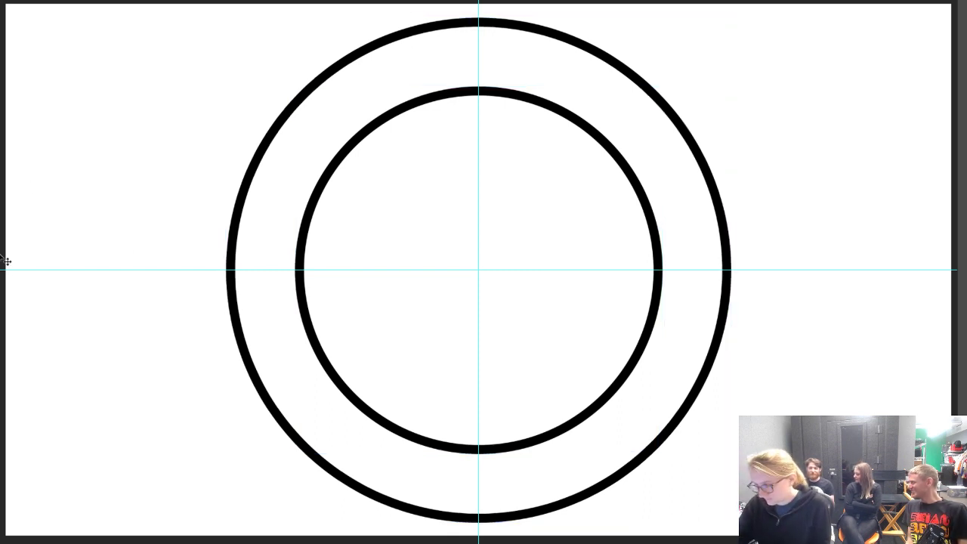
{"action": "left_click_drag", "start_coordinate": [403, 290], "coordinate": [740, 533]}
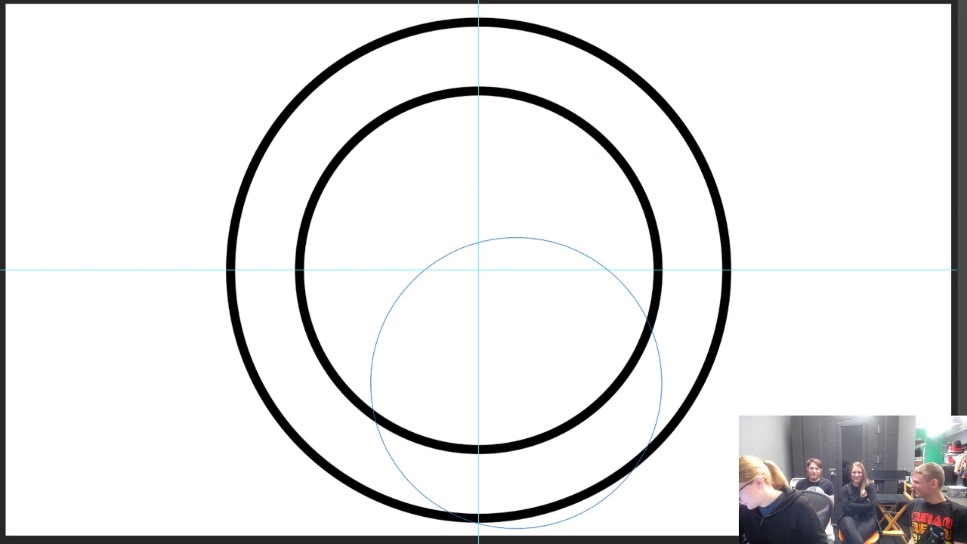
{"action": "left_click_drag", "start_coordinate": [435, 287], "coordinate": [669, 484]}
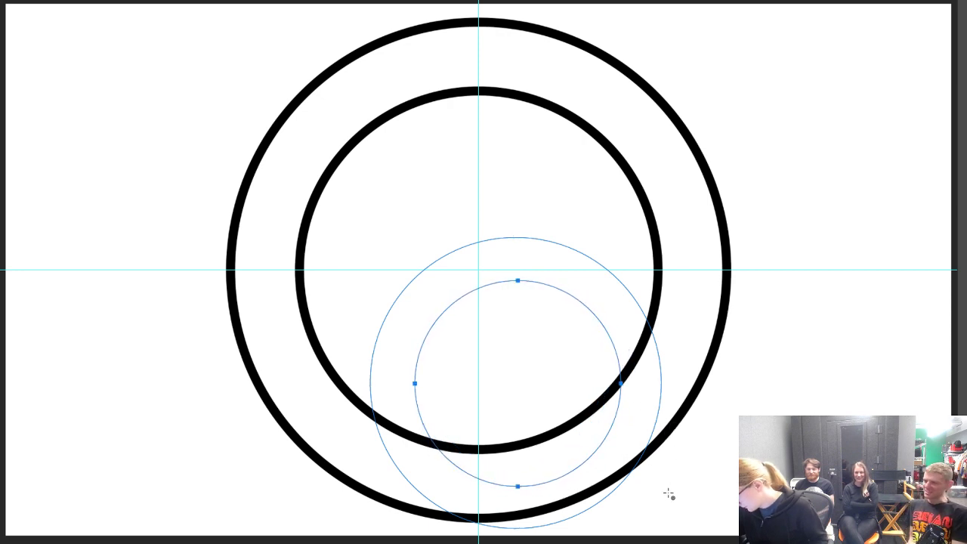
{"action": "key", "text": "Delete"}
{"action": "key", "text": "Delete"}
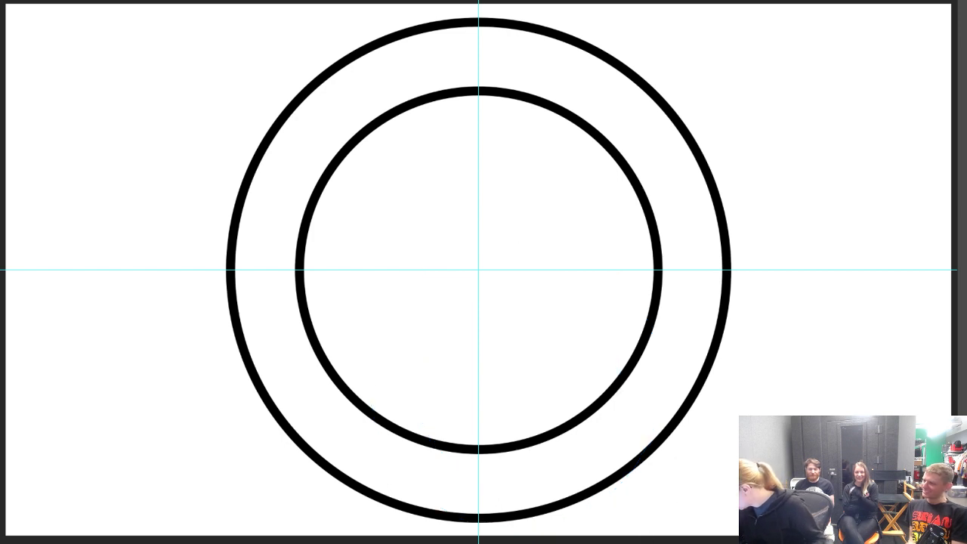
{"action": "key", "text": "ctrl+z"}
Draw a third circular path centred on the guide crossing inside the second ring and stroke it with a thinner black line
{"action": "left_click_drag", "start_coordinate": [358, 137], "coordinate": [634, 401]}
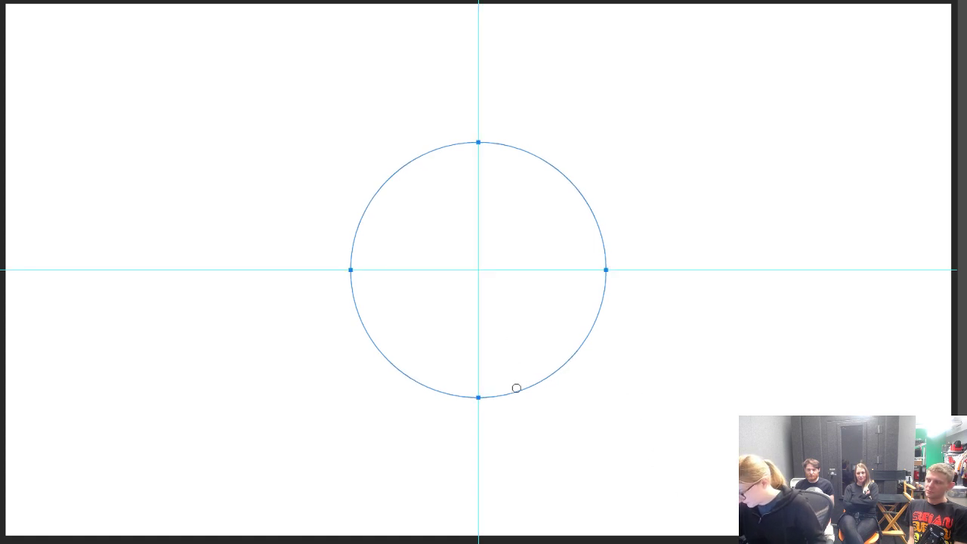
{"action": "key", "text": "ctrl+z"}
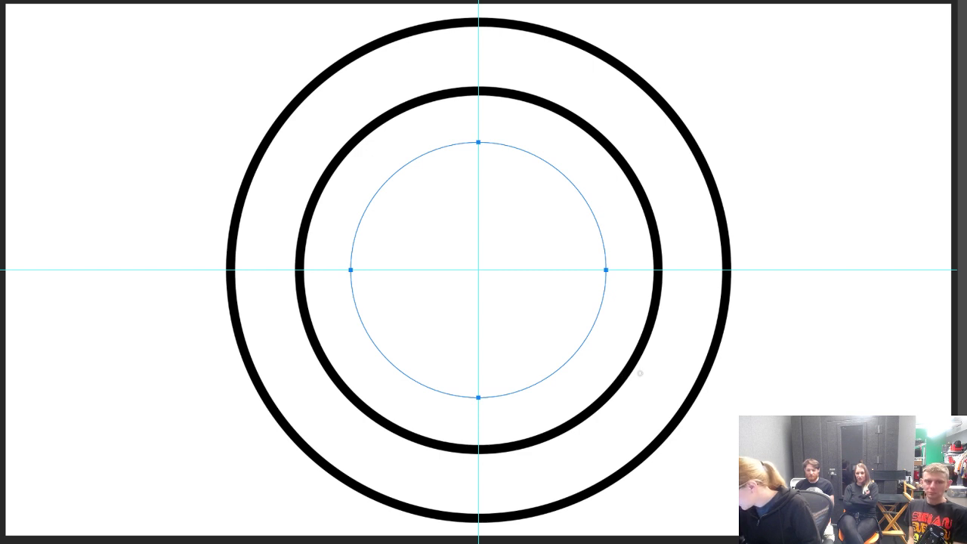
{"action": "key", "text": "Return"}
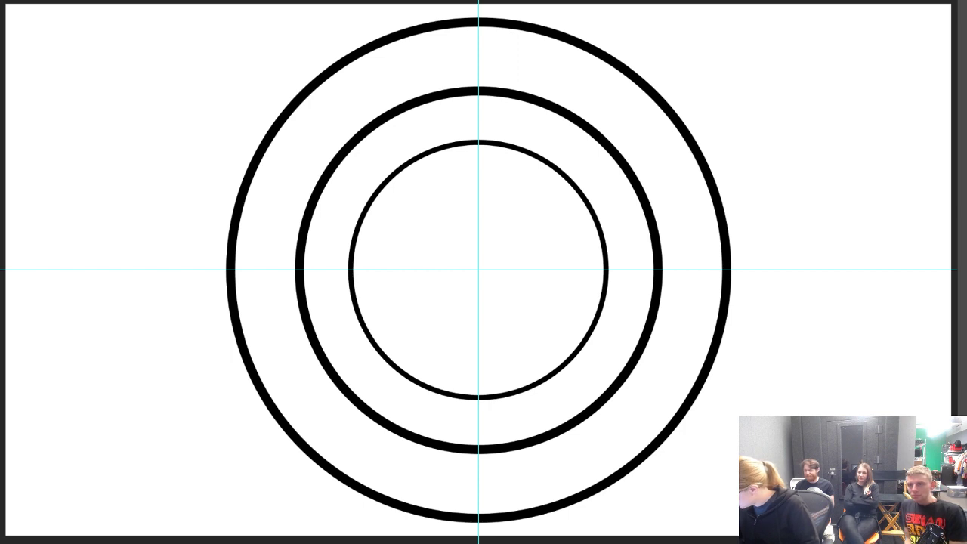
Draw a fourth circular path centred on the guide crossing inside the third ring and stroke it with the same thin black line
{"action": "left_click_drag", "start_coordinate": [417, 204], "coordinate": [570, 346]}
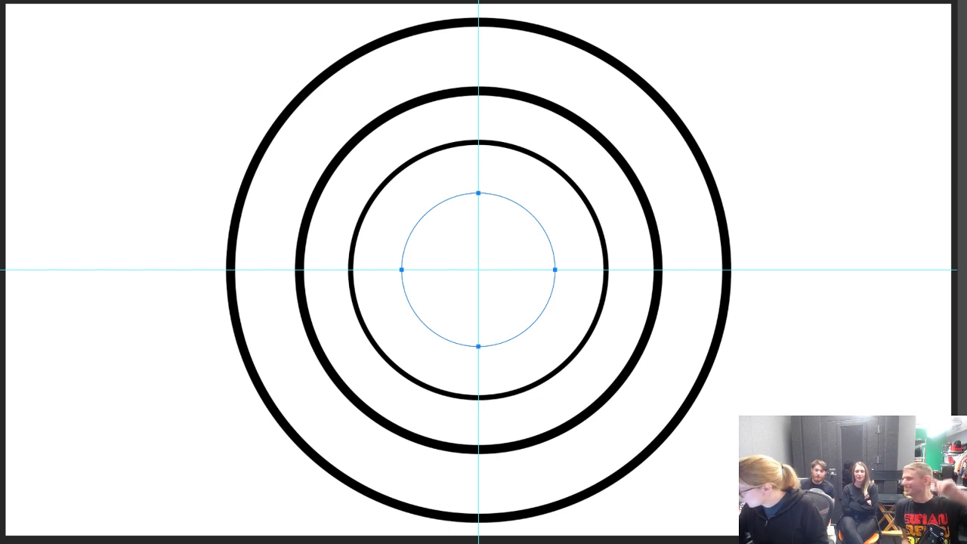
{"action": "key", "text": "Return"}
{"action": "key", "text": "Return"}
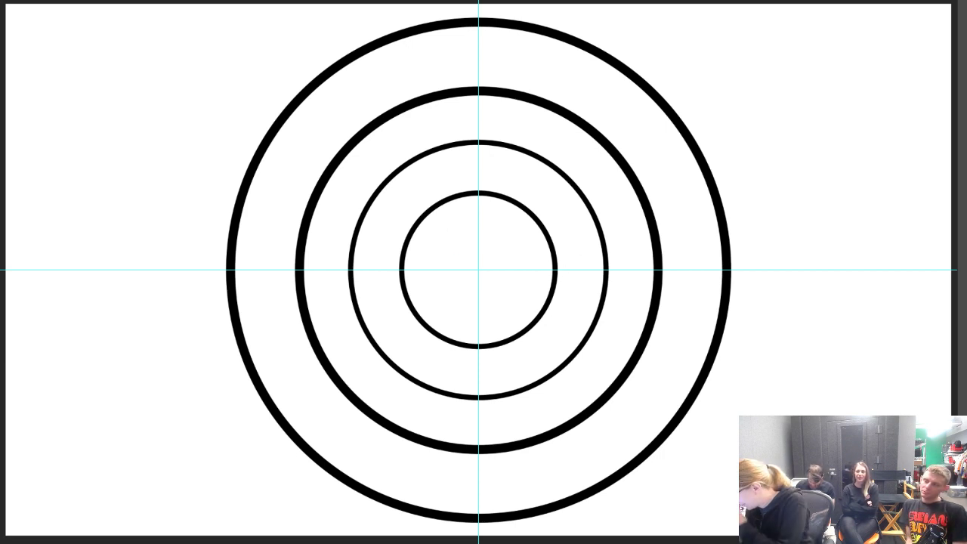
Enlarge the two innermost circles together and move them down so they overlap the lower edge of the second ring
{"action": "key", "text": "alt+["}
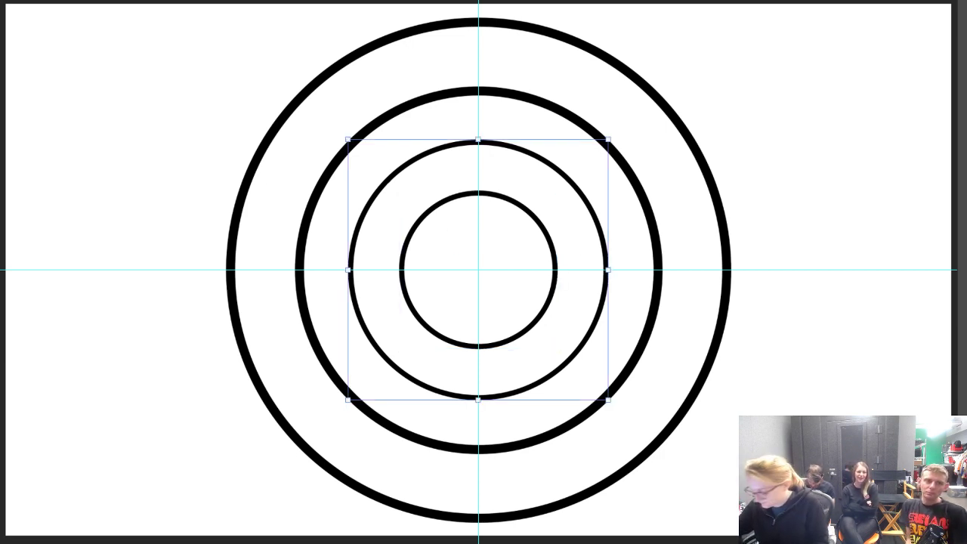
{"action": "left_click_drag", "start_coordinate": [566, 313], "coordinate": [574, 429]}
{"action": "left_click_drag", "start_coordinate": [618, 257], "coordinate": [695, 183]}
{"action": "left_click_drag", "start_coordinate": [632, 237], "coordinate": [601, 258]}
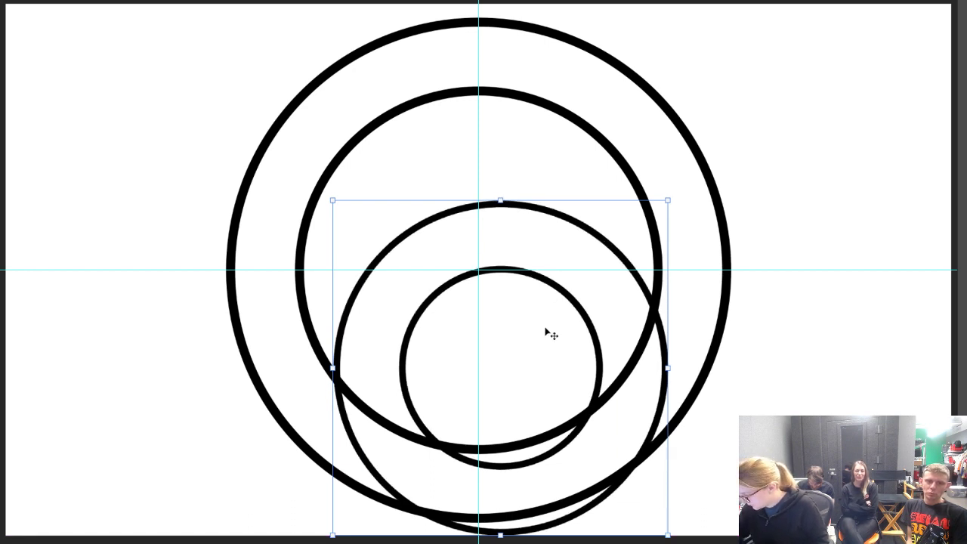
{"action": "left_click_drag", "start_coordinate": [552, 345], "coordinate": [549, 355]}
Remove the parts of the two moved circles that extend beyond the lower edge of the second ring
{"action": "key", "text": "u"}
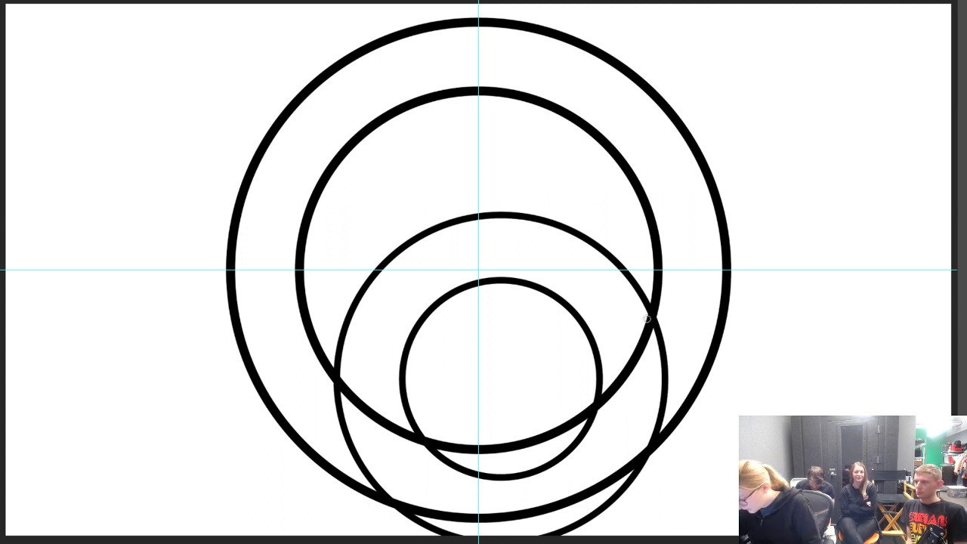
{"action": "mouse_move", "coordinate": [656, 311]}
{"action": "left_mouse_down"}
{"action": "mouse_move", "coordinate": [625, 375]}
{"action": "mouse_move", "coordinate": [584, 414]}
{"action": "mouse_move", "coordinate": [559, 432]}
{"action": "mouse_move", "coordinate": [482, 451]}
{"action": "mouse_move", "coordinate": [385, 426]}
{"action": "mouse_move", "coordinate": [322, 359]}
{"action": "mouse_move", "coordinate": [303, 367]}
{"action": "mouse_move", "coordinate": [306, 489]}
{"action": "mouse_move", "coordinate": [699, 535]}
{"action": "mouse_move", "coordinate": [791, 370]}
{"action": "mouse_move", "coordinate": [735, 272]}
{"action": "mouse_move", "coordinate": [753, 299]}
{"action": "left_mouse_up"}
{"action": "key", "text": "ctrl+x"}
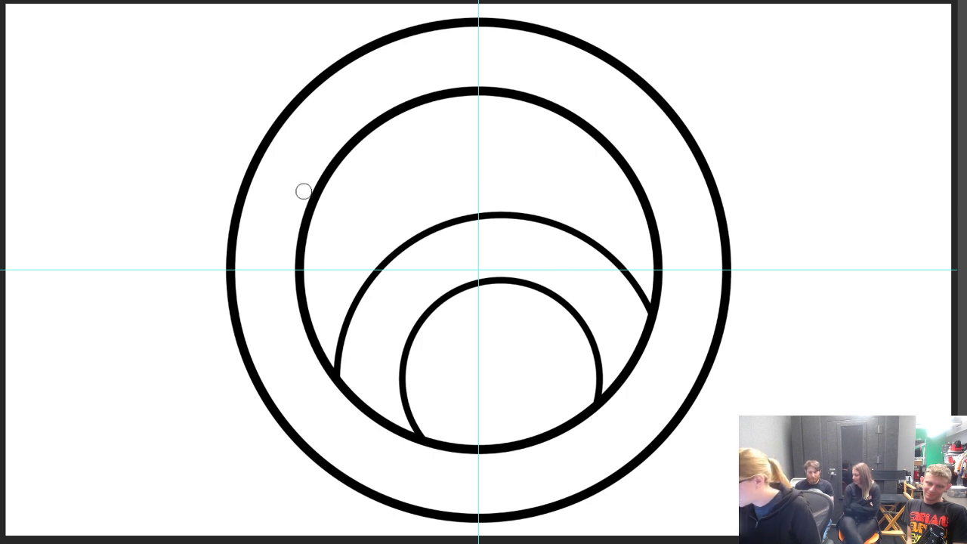
Paint two round black dots as eyes inside the smallest circle, the right one slightly lower
{"action": "left_click", "coordinate": [470, 348]}
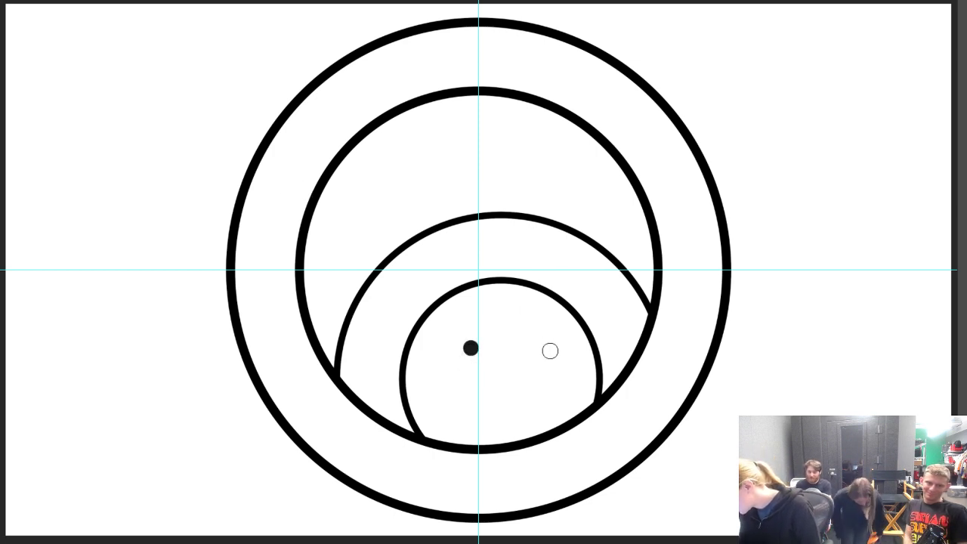
{"action": "key", "text": "v"}
{"action": "key", "text": "ctrl+z"}
{"action": "key", "text": "b"}
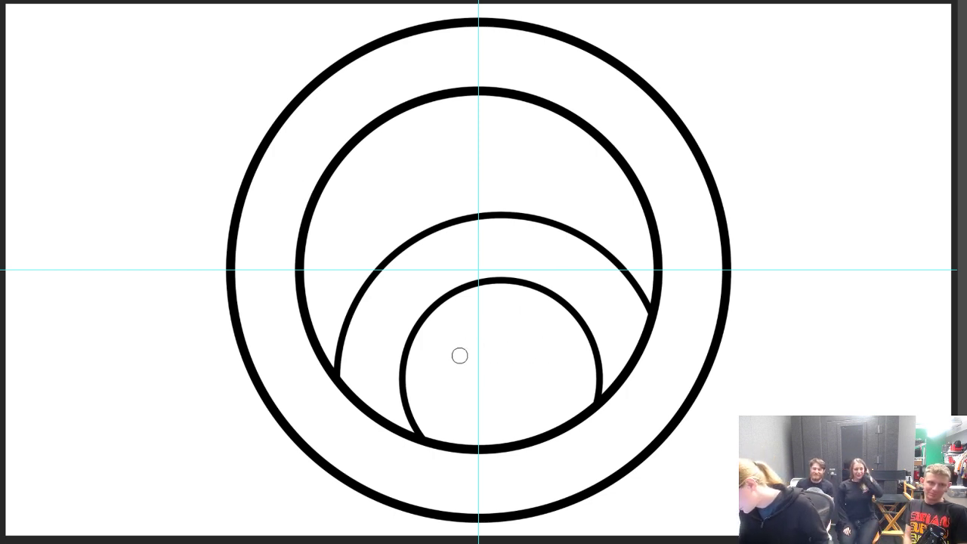
{"action": "left_click", "coordinate": [460, 354]}
{"action": "left_click", "coordinate": [535, 362]}
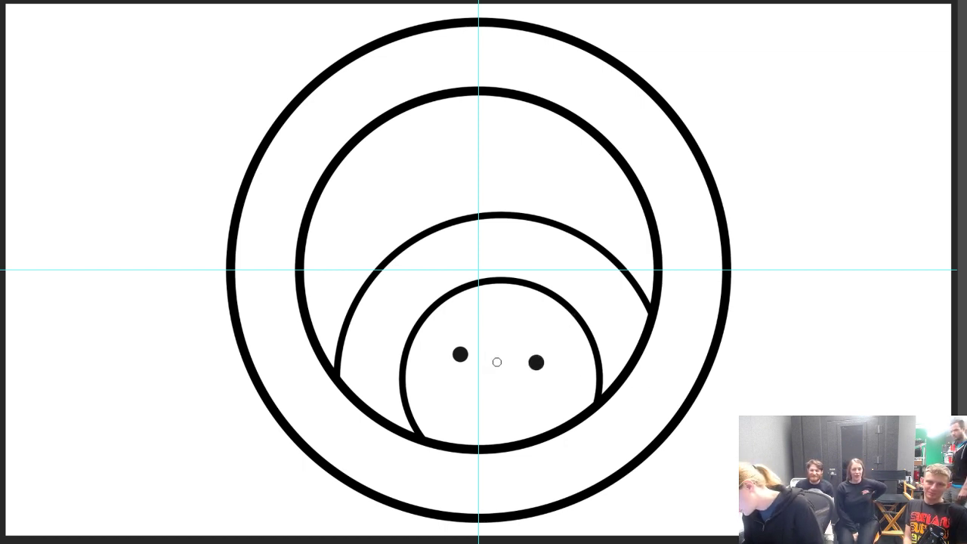
{"action": "left_click_drag", "start_coordinate": [500, 362], "coordinate": [472, 372]}
{"action": "key", "text": "ctrl+z"}
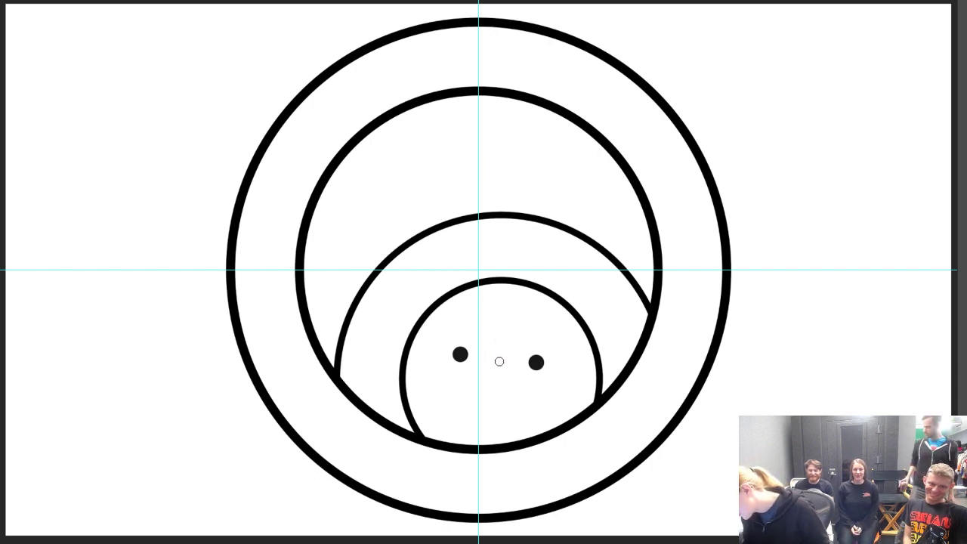
{"action": "mouse_move", "coordinate": [498, 362]}
{"action": "left_mouse_down"}
{"action": "mouse_move", "coordinate": [481, 362]}
{"action": "mouse_move", "coordinate": [469, 384]}
{"action": "left_mouse_up"}
{"action": "key", "text": "ctrl+z"}
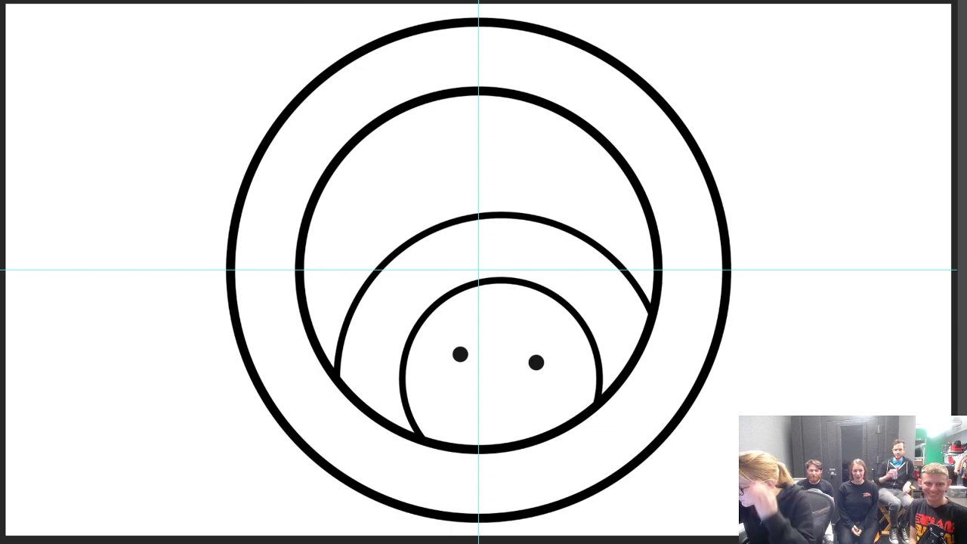
{"action": "left_click", "coordinate": [354, 2]}
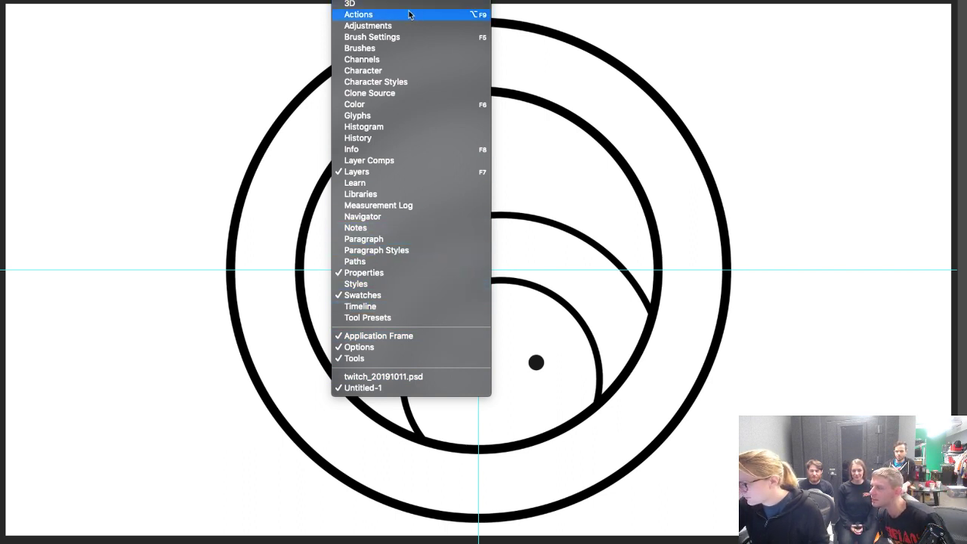
{"action": "left_click", "coordinate": [416, 181]}
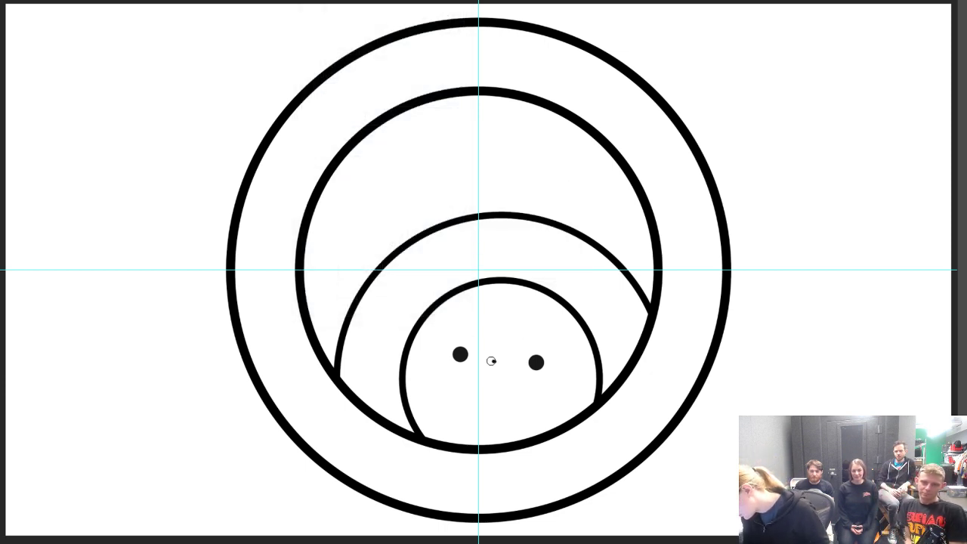
{"action": "left_click_drag", "start_coordinate": [470, 370], "coordinate": [497, 408]}
{"action": "key", "text": "ctrl+z"}
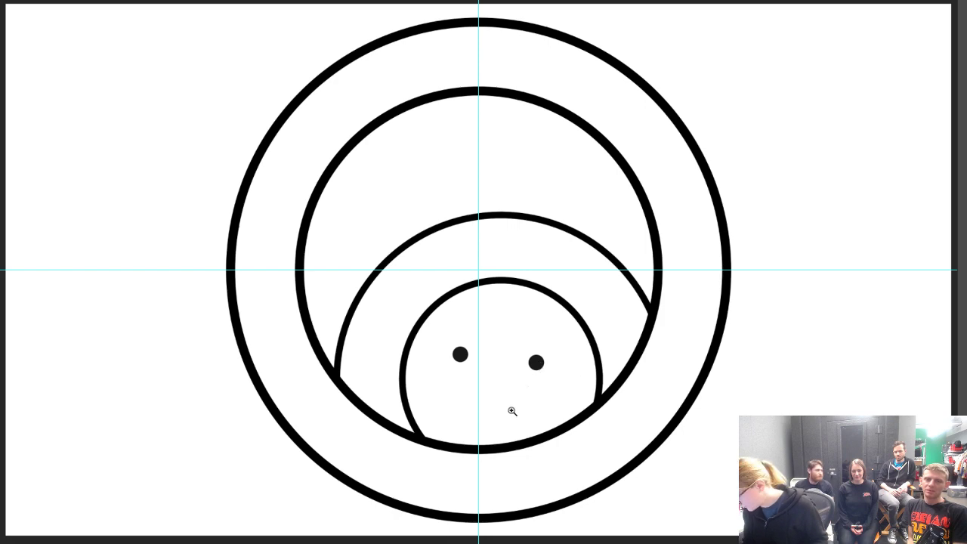
Draw a black C-shaped nose curve, open to the right, between the two eyes
{"action": "scroll", "coordinate": [512, 405], "scroll_direction": "up", "scroll_amount": 5}
{"action": "mouse_move", "coordinate": [492, 253]}
{"action": "left_mouse_down"}
{"action": "mouse_move", "coordinate": [377, 277]}
{"action": "mouse_move", "coordinate": [366, 315]}
{"action": "mouse_move", "coordinate": [394, 347]}
{"action": "mouse_move", "coordinate": [484, 369]}
{"action": "left_mouse_up"}
{"action": "key", "text": "ctrl+z"}
{"action": "mouse_move", "coordinate": [480, 234]}
{"action": "left_mouse_down"}
{"action": "mouse_move", "coordinate": [439, 233]}
{"action": "mouse_move", "coordinate": [380, 266]}
{"action": "mouse_move", "coordinate": [372, 303]}
{"action": "mouse_move", "coordinate": [391, 327]}
{"action": "mouse_move", "coordinate": [462, 348]}
{"action": "mouse_move", "coordinate": [514, 342]}
{"action": "left_mouse_up"}
{"action": "key", "text": "ctrl+z"}
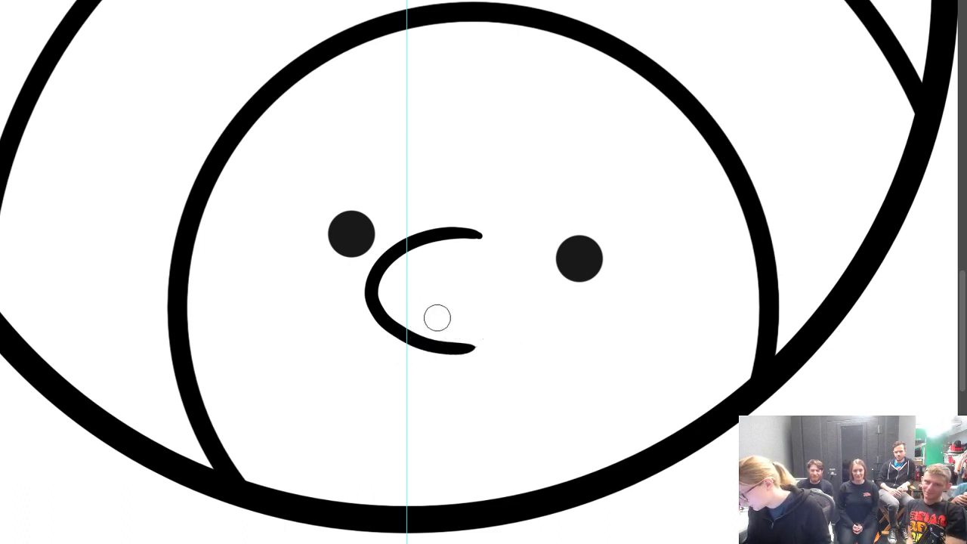
{"action": "mouse_move", "coordinate": [438, 312]}
{"action": "left_mouse_down"}
{"action": "mouse_move", "coordinate": [337, 316]}
{"action": "mouse_move", "coordinate": [204, 490]}
{"action": "left_mouse_up"}
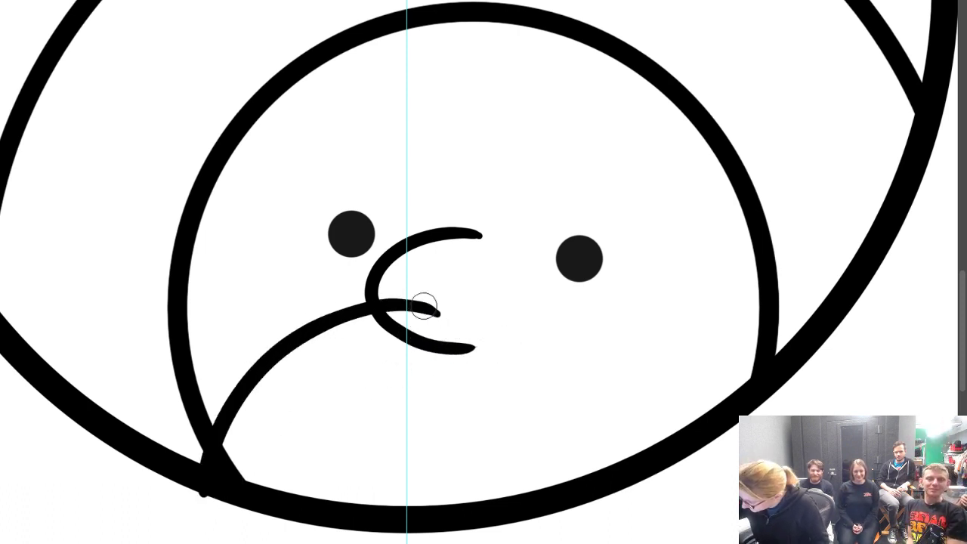
{"action": "mouse_move", "coordinate": [437, 311]}
{"action": "left_mouse_down"}
{"action": "mouse_move", "coordinate": [503, 316]}
{"action": "mouse_move", "coordinate": [578, 358]}
{"action": "mouse_move", "coordinate": [629, 420]}
{"action": "mouse_move", "coordinate": [651, 475]}
{"action": "left_mouse_up"}
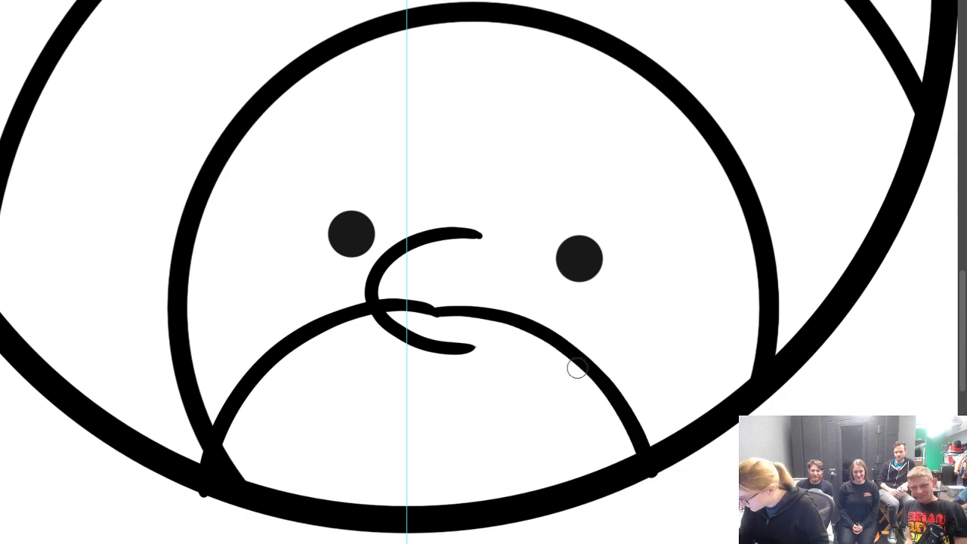
{"action": "key", "text": "ctrl+z"}
{"action": "key", "text": "ctrl+z"}
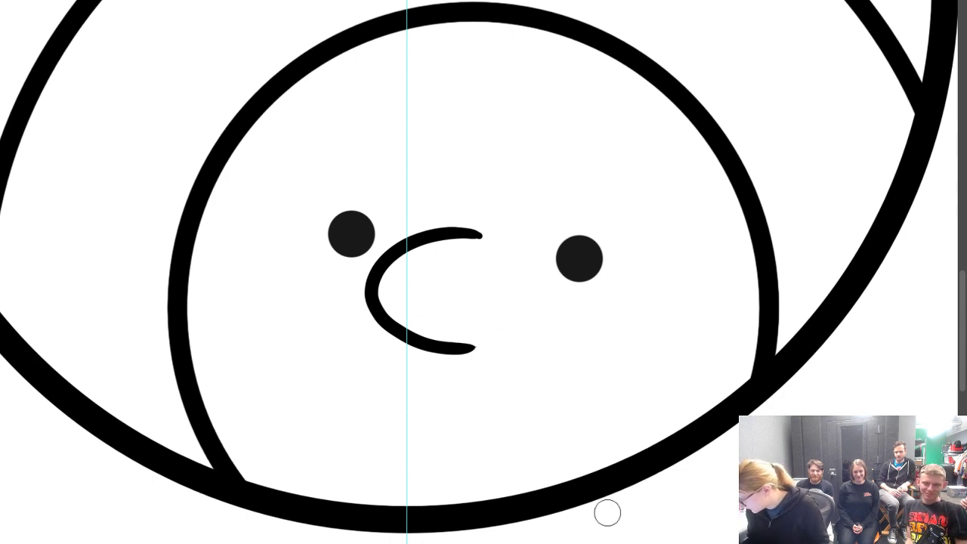
Draw a wide black arch for the mouth, rising from the lower edge of the second ring to the nose
{"action": "mouse_move", "coordinate": [607, 529]}
{"action": "left_mouse_down"}
{"action": "mouse_move", "coordinate": [580, 419]}
{"action": "mouse_move", "coordinate": [481, 330]}
{"action": "mouse_move", "coordinate": [348, 340]}
{"action": "mouse_move", "coordinate": [241, 491]}
{"action": "mouse_move", "coordinate": [240, 520]}
{"action": "left_mouse_up"}
{"action": "left_click_drag", "start_coordinate": [583, 423], "coordinate": [633, 367]}
{"action": "key", "text": "ctrl+z"}
{"action": "key", "text": "ctrl+z"}
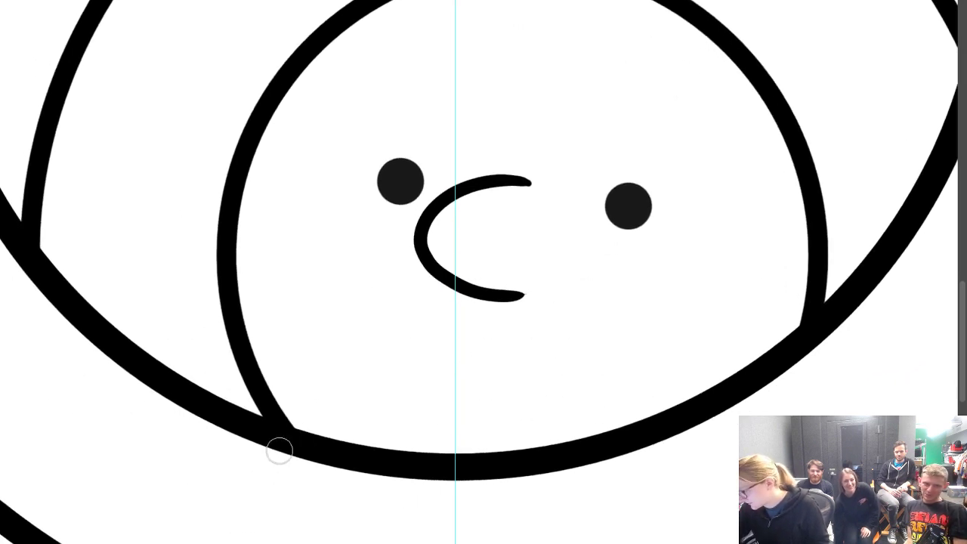
{"action": "mouse_move", "coordinate": [276, 473]}
{"action": "left_mouse_down"}
{"action": "mouse_move", "coordinate": [372, 306]}
{"action": "mouse_move", "coordinate": [454, 275]}
{"action": "mouse_move", "coordinate": [538, 287]}
{"action": "mouse_move", "coordinate": [595, 323]}
{"action": "mouse_move", "coordinate": [634, 393]}
{"action": "mouse_move", "coordinate": [650, 500]}
{"action": "mouse_move", "coordinate": [642, 510]}
{"action": "mouse_move", "coordinate": [627, 408]}
{"action": "mouse_move", "coordinate": [558, 302]}
{"action": "mouse_move", "coordinate": [405, 291]}
{"action": "mouse_move", "coordinate": [289, 425]}
{"action": "mouse_move", "coordinate": [278, 487]}
{"action": "left_mouse_up"}
{"action": "key", "text": "ctrl+z"}
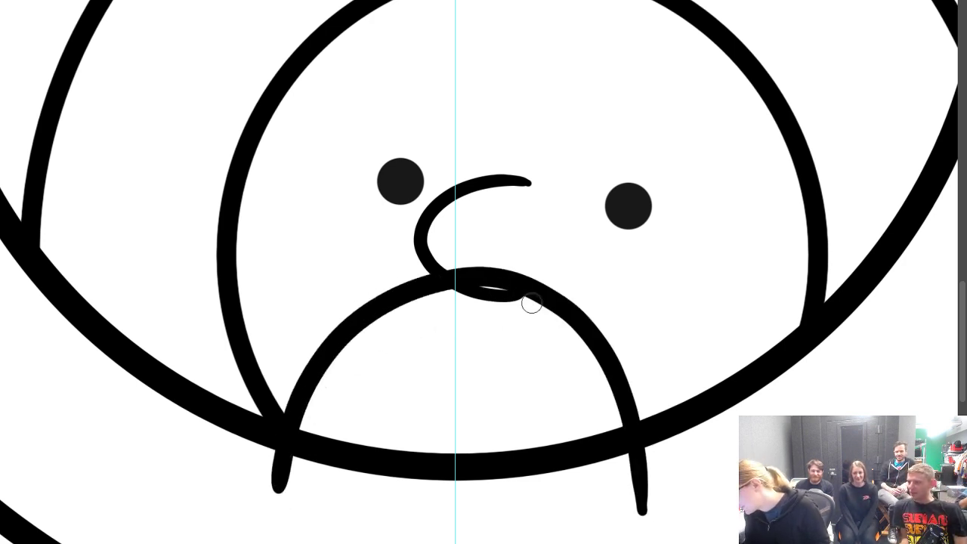
Erase the nose end inside the arch and the arch ends below the ring, adding a short line at the mouth's base
{"action": "mouse_move", "coordinate": [532, 304]}
{"action": "left_mouse_down"}
{"action": "mouse_move", "coordinate": [447, 299]}
{"action": "mouse_move", "coordinate": [524, 306]}
{"action": "left_mouse_up"}
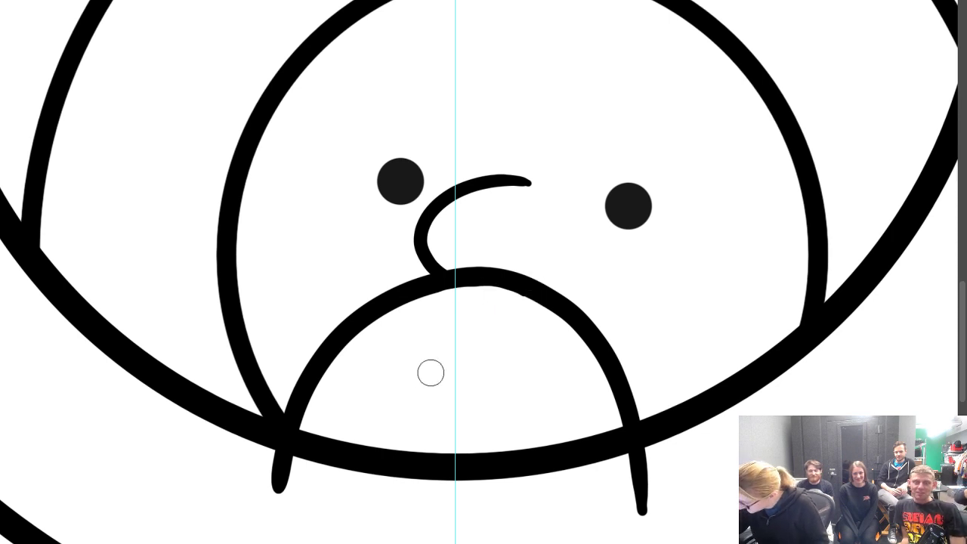
{"action": "left_click_drag", "start_coordinate": [446, 417], "coordinate": [484, 511]}
{"action": "mouse_move", "coordinate": [453, 461]}
{"action": "left_mouse_down"}
{"action": "mouse_move", "coordinate": [470, 479]}
{"action": "mouse_move", "coordinate": [546, 506]}
{"action": "mouse_move", "coordinate": [613, 456]}
{"action": "mouse_move", "coordinate": [656, 492]}
{"action": "mouse_move", "coordinate": [639, 498]}
{"action": "left_mouse_up"}
{"action": "mouse_move", "coordinate": [280, 457]}
{"action": "left_mouse_down"}
{"action": "mouse_move", "coordinate": [258, 461]}
{"action": "mouse_move", "coordinate": [306, 488]}
{"action": "mouse_move", "coordinate": [247, 475]}
{"action": "left_mouse_up"}
{"action": "left_click", "coordinate": [468, 391], "text": "ctrl+alt"}
{"action": "left_click_drag", "start_coordinate": [470, 393], "coordinate": [514, 339]}
{"action": "left_click_drag", "start_coordinate": [544, 284], "coordinate": [520, 458]}
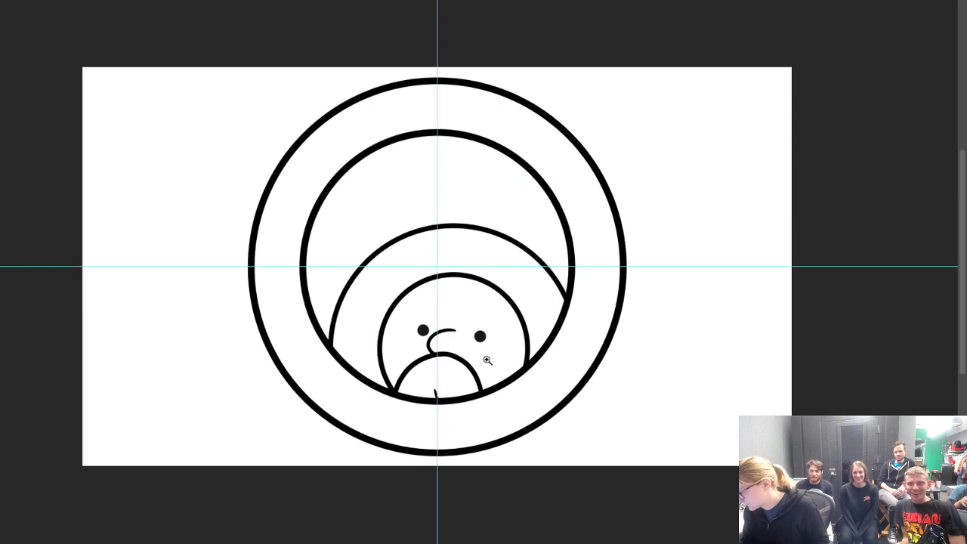
Select both eyes and move them slightly down and to the left, closer to the level of the nose
{"action": "left_click", "coordinate": [487, 360]}
{"action": "key", "text": "w"}
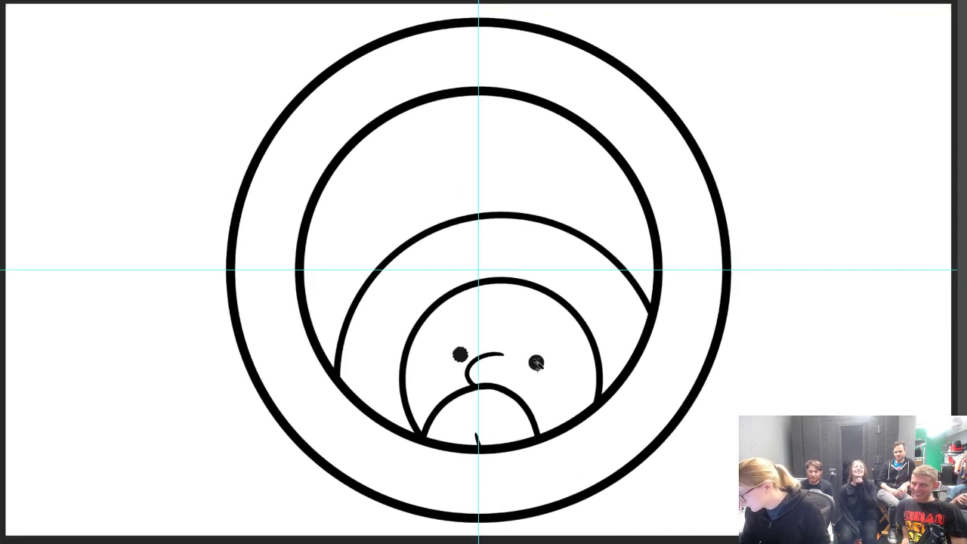
{"action": "key", "text": "v"}
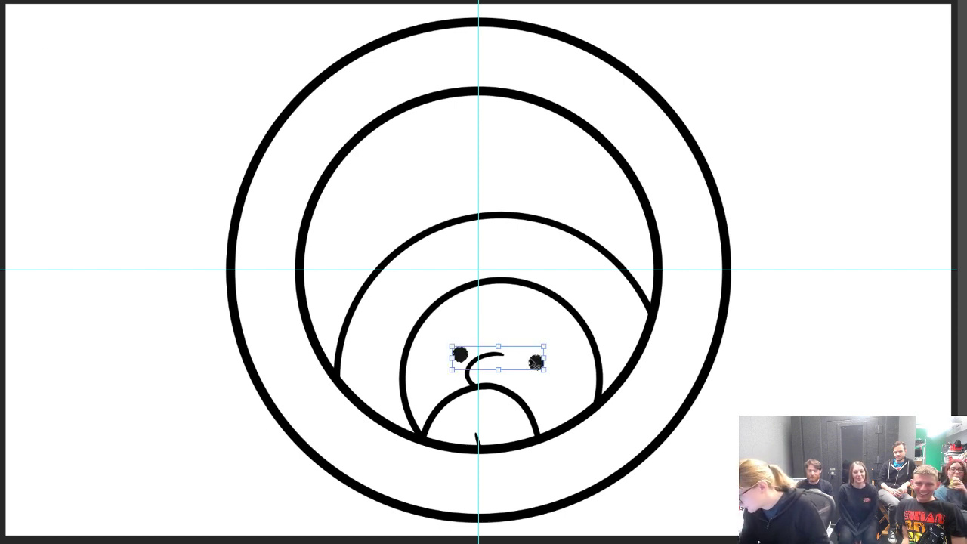
{"action": "left_click_drag", "start_coordinate": [535, 362], "coordinate": [524, 372]}
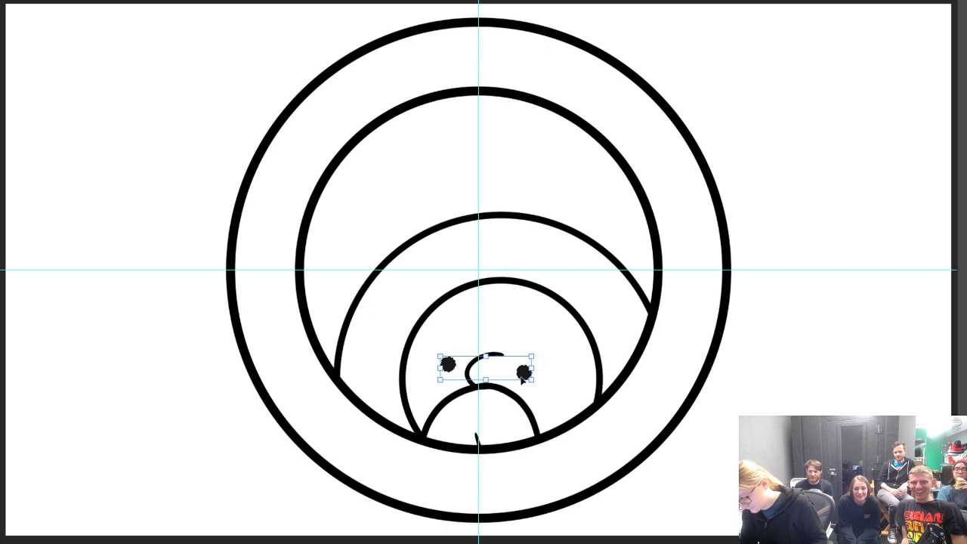
{"action": "key", "text": "super+s"}
{"action": "left_click", "coordinate": [692, 394]}
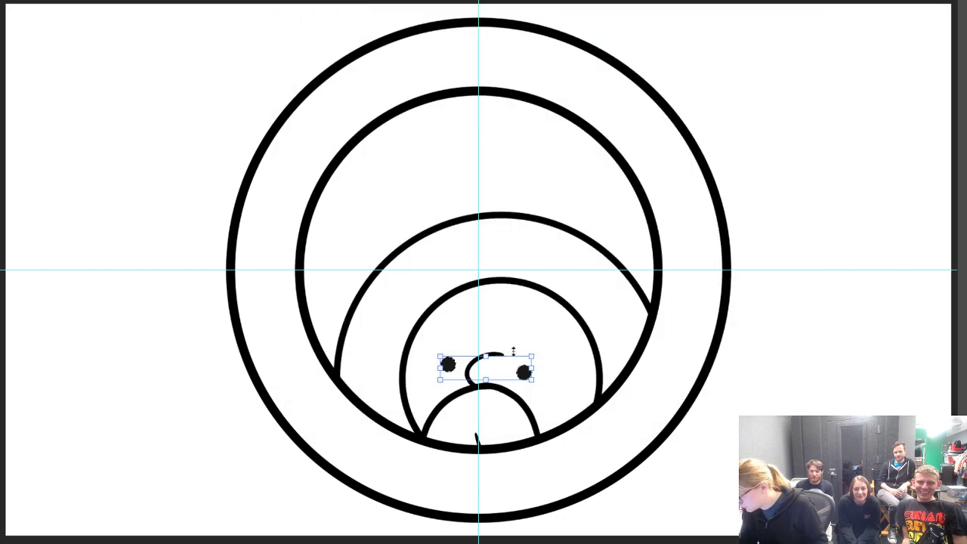
{"action": "left_click", "coordinate": [508, 372]}
{"action": "left_click", "coordinate": [548, 328]}
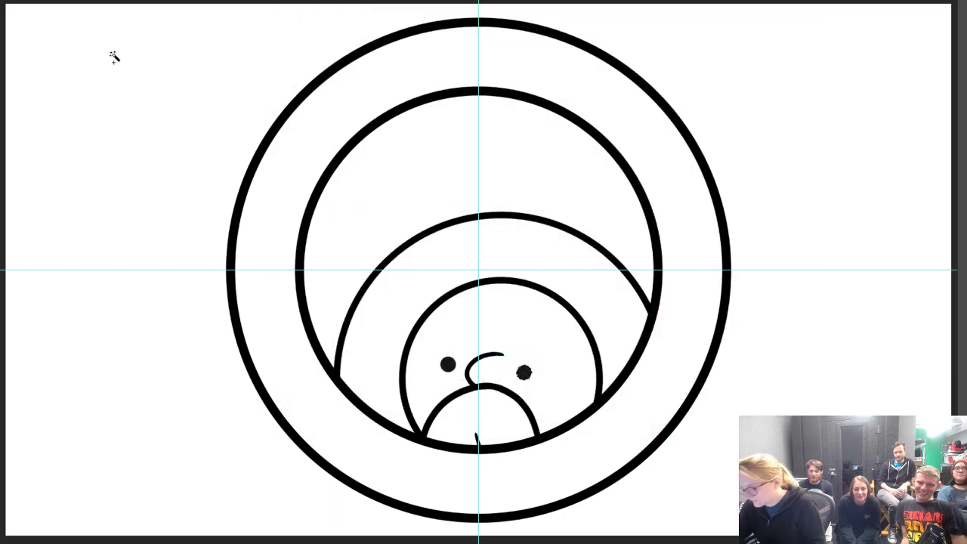
Select only the right eye and nudge it to the right and slightly down, away from the nose
{"action": "left_click", "coordinate": [523, 371]}
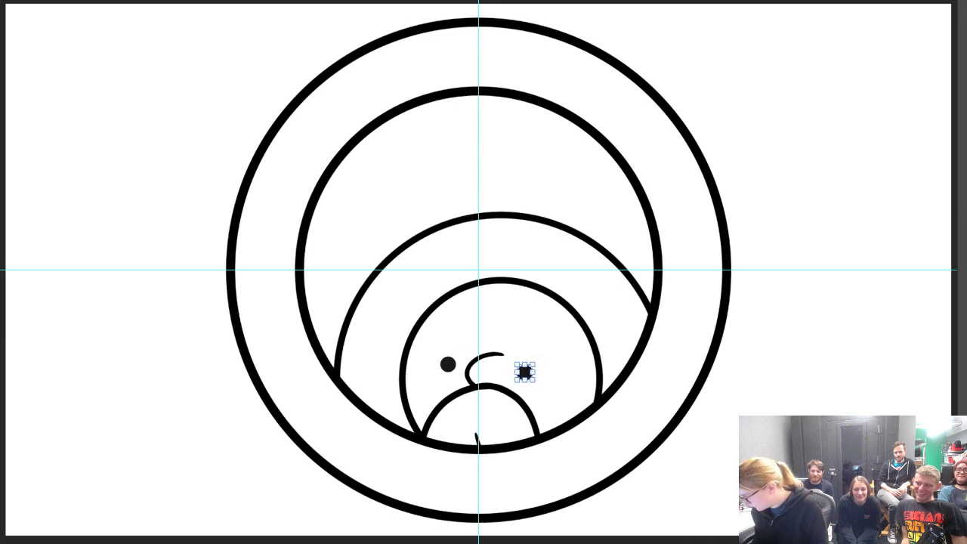
{"action": "key", "text": "Right"}
{"action": "key", "text": "Right"}
{"action": "key", "text": "Right"}
{"action": "key", "text": "Right"}
{"action": "key", "text": "Right"}
{"action": "key", "text": "Right"}
{"action": "key", "text": "Right"}
{"action": "key", "text": "Right"}
{"action": "key", "text": "Right"}
{"action": "key", "text": "Right"}
{"action": "key", "text": "Right"}
{"action": "key", "text": "Right"}
{"action": "key", "text": "Right"}
{"action": "key", "text": "Right"}
{"action": "key", "text": "Right"}
{"action": "key", "text": "Right"}
{"action": "key", "text": "Right"}
{"action": "key", "text": "Right"}
{"action": "key", "text": "Right"}
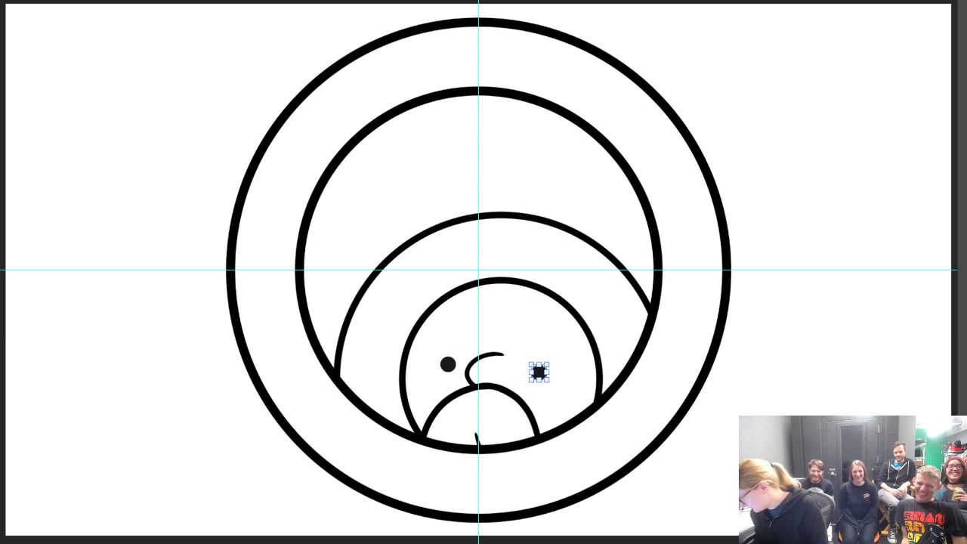
{"action": "key", "text": "Right"}
{"action": "key", "text": "Right"}
{"action": "key", "text": "Right"}
{"action": "key", "text": "Right"}
{"action": "key", "text": "Right"}
{"action": "key", "text": "Down"}
{"action": "key", "text": "Down"}
{"action": "key", "text": "Down"}
{"action": "key", "text": "Down"}
{"action": "key", "text": "Right"}
{"action": "key", "text": "Down"}
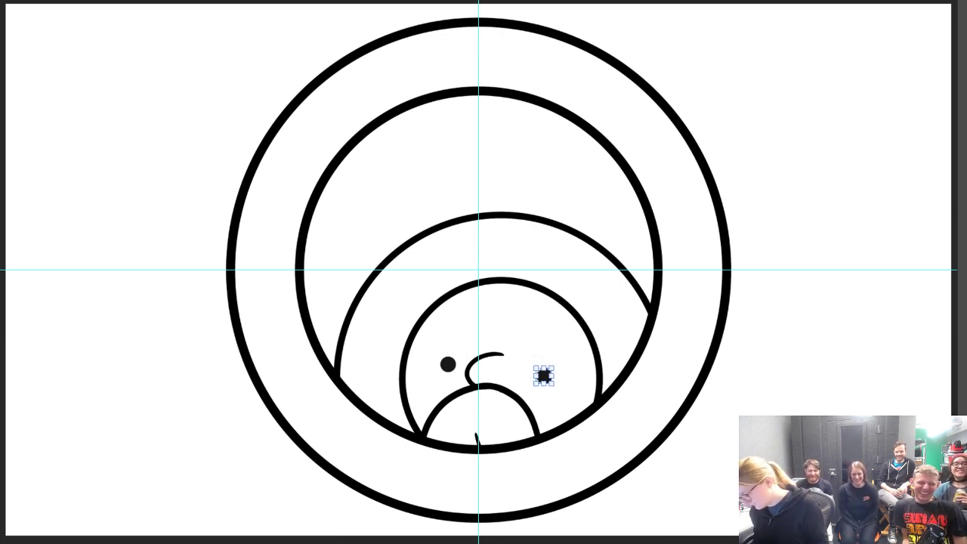
{"action": "left_click", "coordinate": [492, 382]}
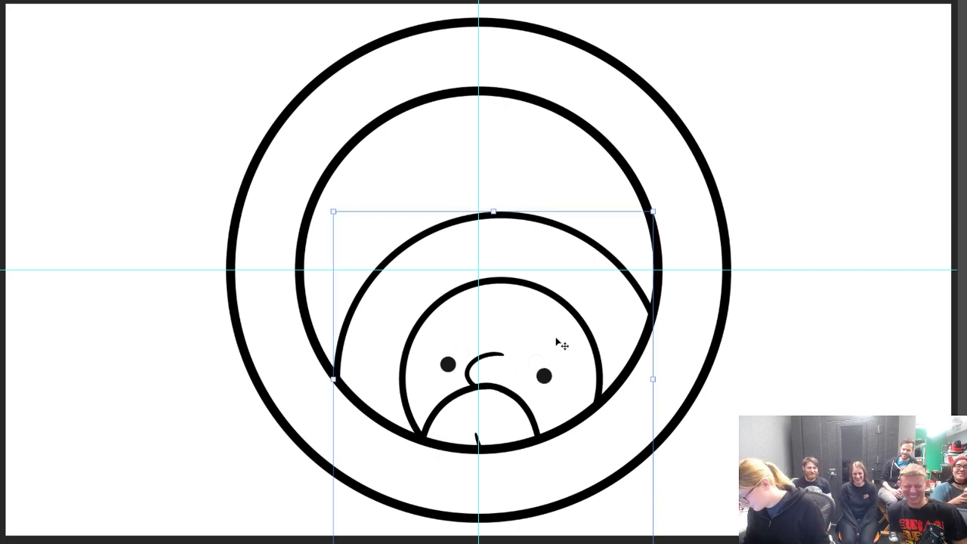
Lasso both eyes and shift them slightly to the left and up, then deselect them
{"action": "key", "text": "z"}
{"action": "left_click", "coordinate": [520, 399]}
{"action": "mouse_move", "coordinate": [345, 296]}
{"action": "left_mouse_down"}
{"action": "mouse_move", "coordinate": [369, 350]}
{"action": "mouse_move", "coordinate": [422, 298]}
{"action": "mouse_move", "coordinate": [476, 268]}
{"action": "mouse_move", "coordinate": [519, 310]}
{"action": "mouse_move", "coordinate": [555, 383]}
{"action": "mouse_move", "coordinate": [577, 278]}
{"action": "mouse_move", "coordinate": [362, 253]}
{"action": "left_mouse_up"}
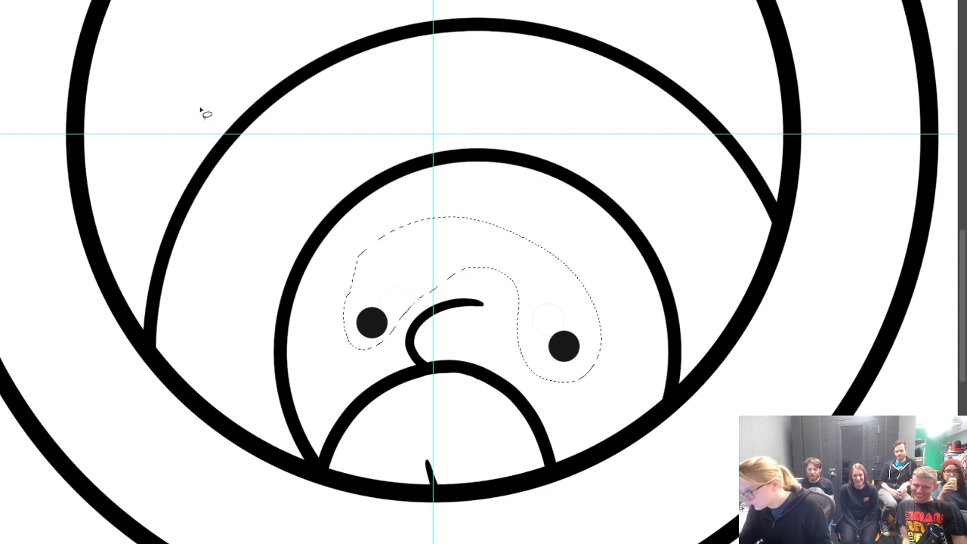
{"action": "key", "text": "ctrl+t"}
{"action": "left_click_drag", "start_coordinate": [558, 348], "coordinate": [544, 345]}
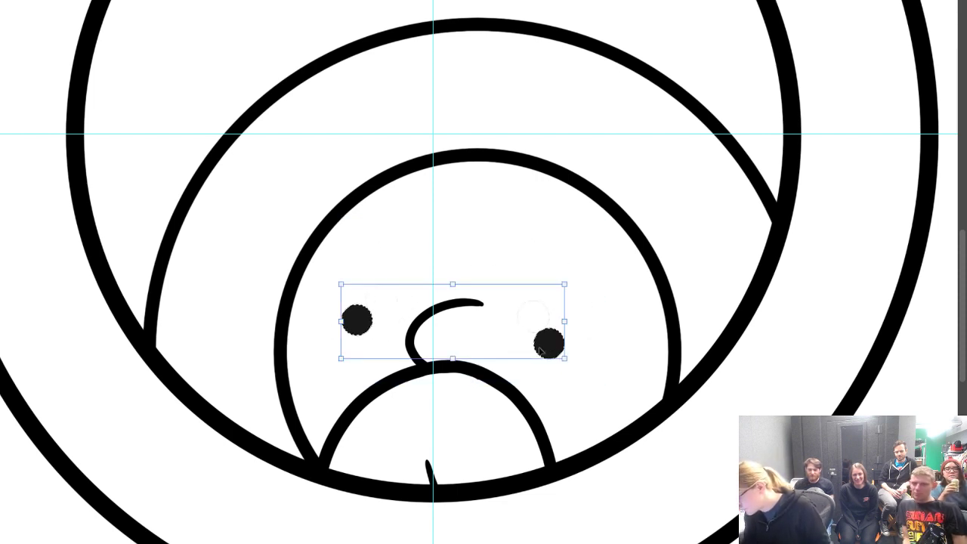
{"action": "key", "text": "ctrl+d"}
Add a short slanted tick on the mouth arch just below and to the right of the nose
{"action": "key", "text": "e"}
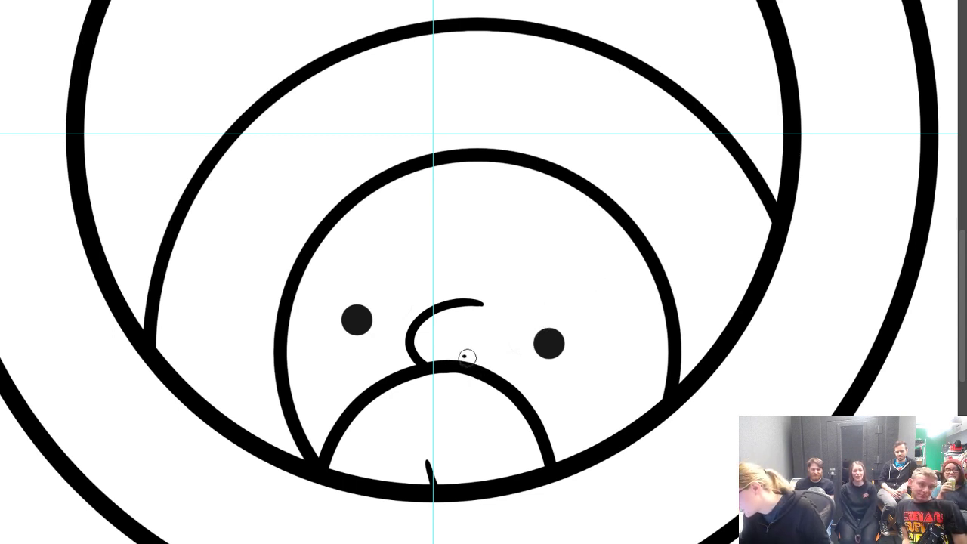
{"action": "left_click_drag", "start_coordinate": [464, 356], "coordinate": [478, 370]}
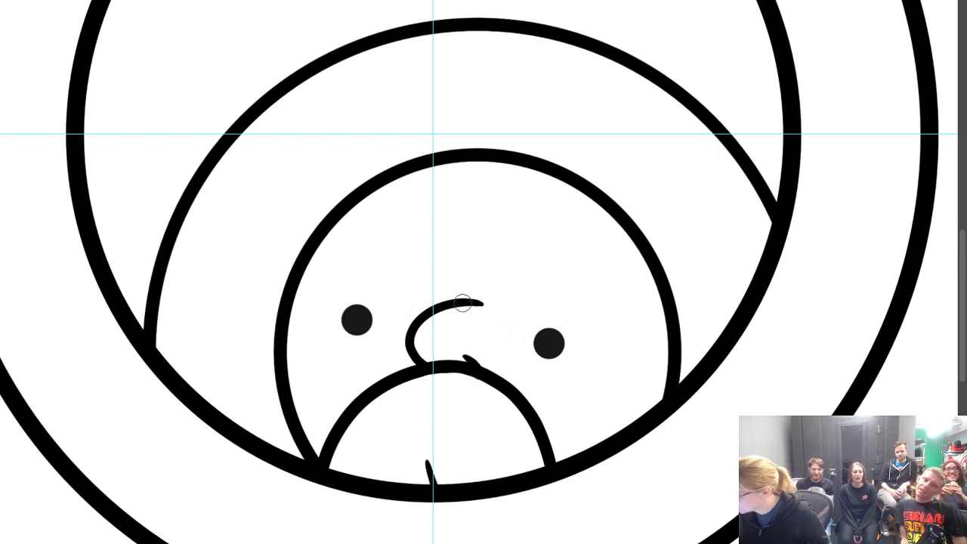
{"action": "key", "text": "z"}
{"action": "left_click", "coordinate": [571, 265], "text": "alt"}
{"action": "left_click_drag", "start_coordinate": [574, 269], "coordinate": [562, 256]}
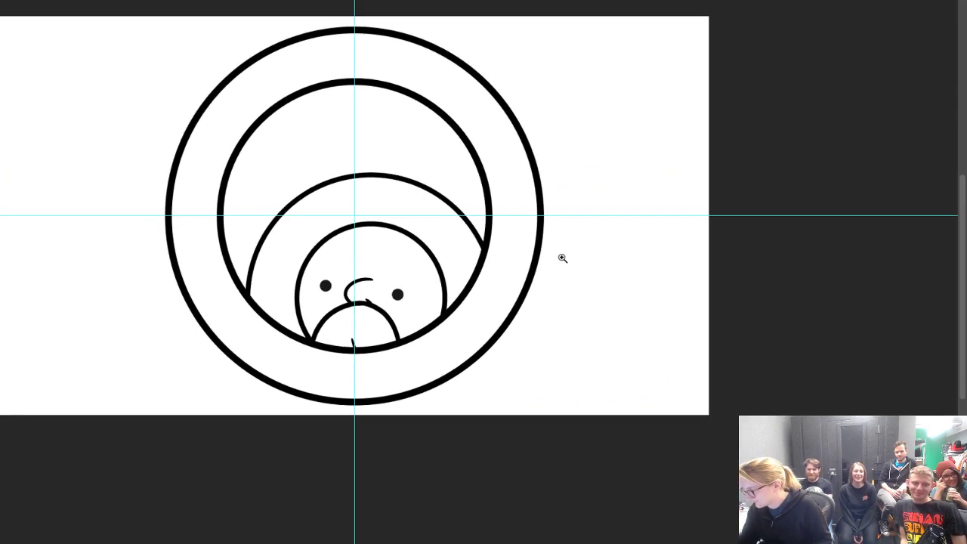
Trace the upper half of the inner ring with a Pen path from its left edge over the top to its right edge
{"action": "mouse_move", "coordinate": [540, 299]}
{"action": "left_mouse_down"}
{"action": "mouse_move", "coordinate": [671, 405]}
{"action": "mouse_move", "coordinate": [649, 384]}
{"action": "left_mouse_up"}
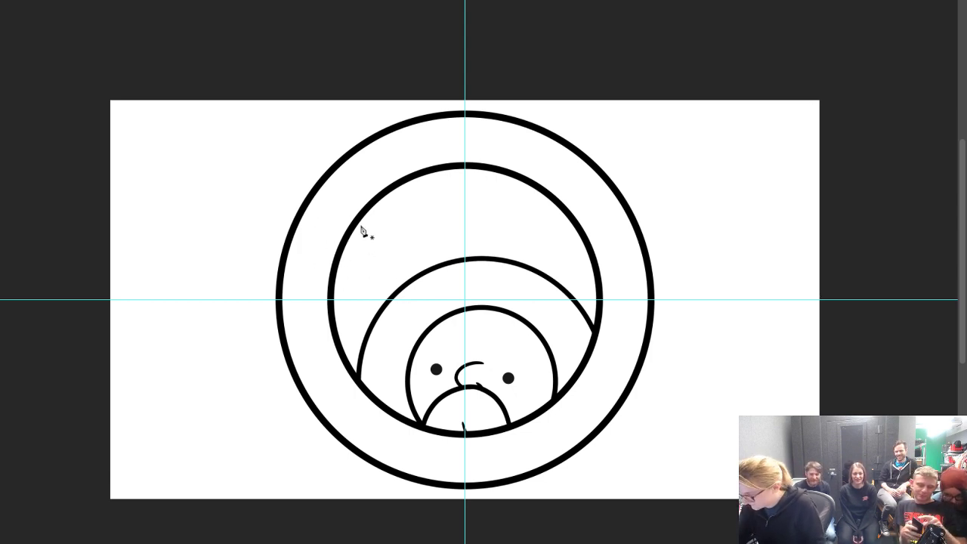
{"action": "left_click", "coordinate": [331, 300]}
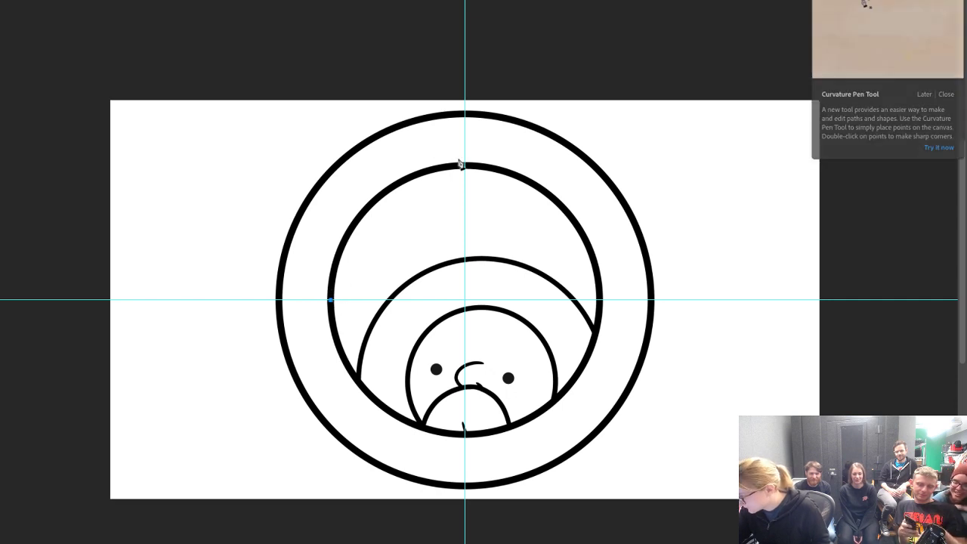
{"action": "left_click", "coordinate": [465, 167]}
{"action": "left_click_drag", "start_coordinate": [465, 166], "coordinate": [594, 165]}
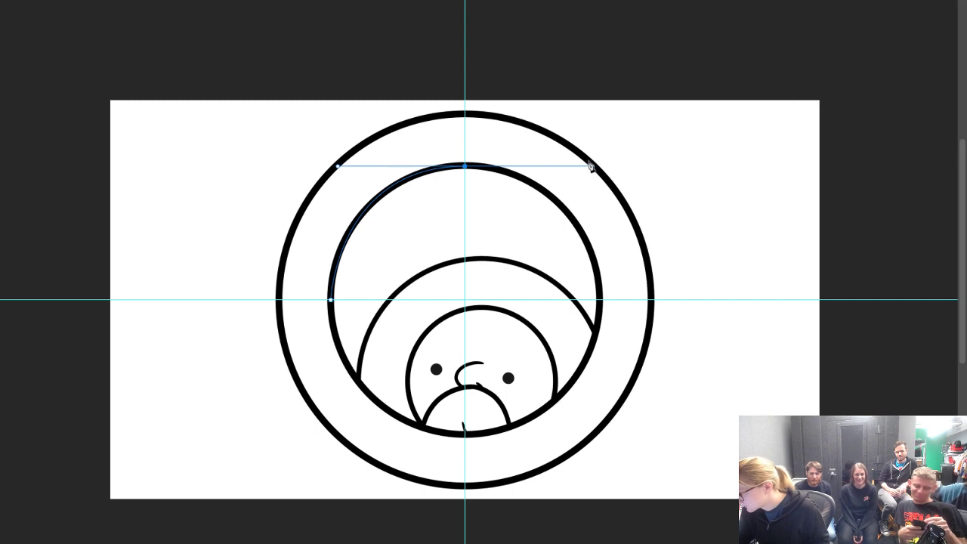
{"action": "left_click", "coordinate": [601, 302]}
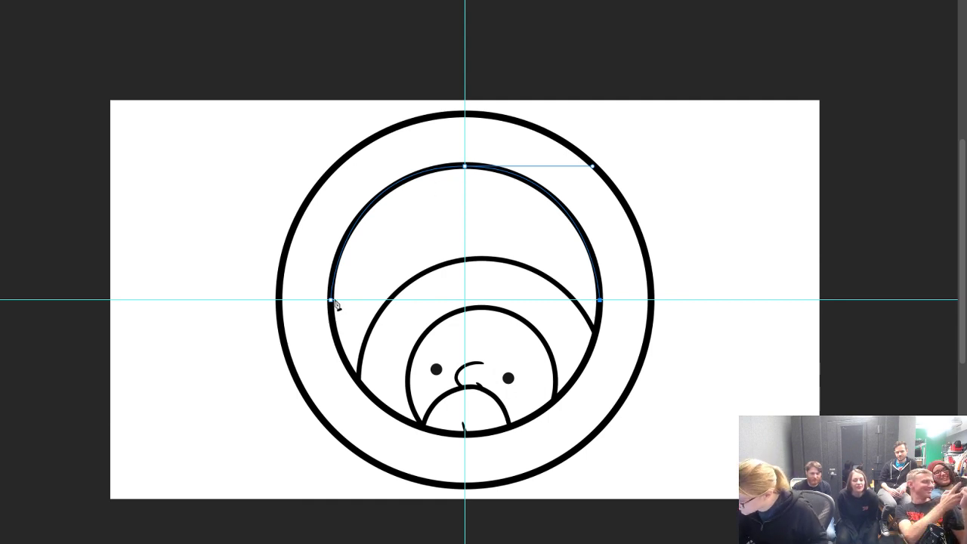
{"action": "left_click_drag", "start_coordinate": [331, 301], "coordinate": [335, 332]}
{"action": "key", "text": "ctrl+z"}
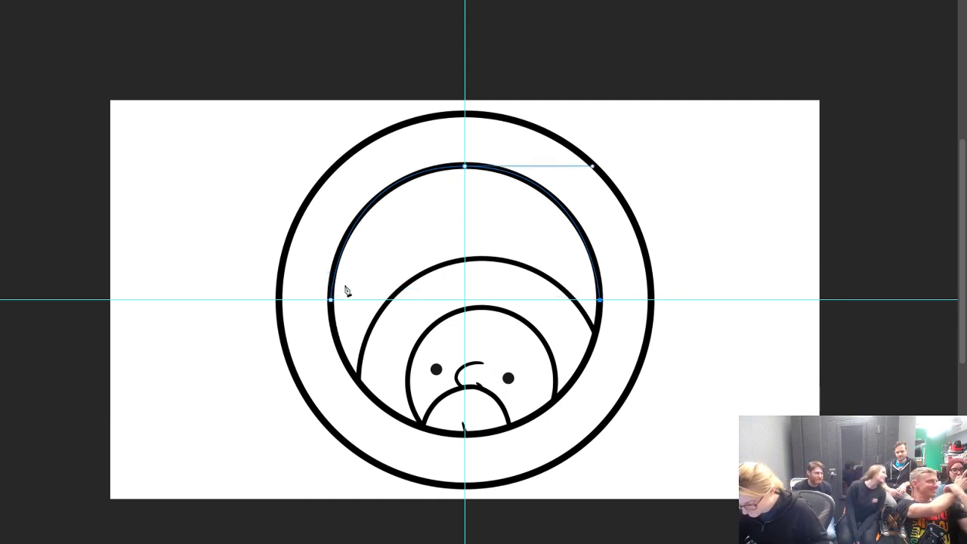
{"action": "right_click", "coordinate": [330, 300]}
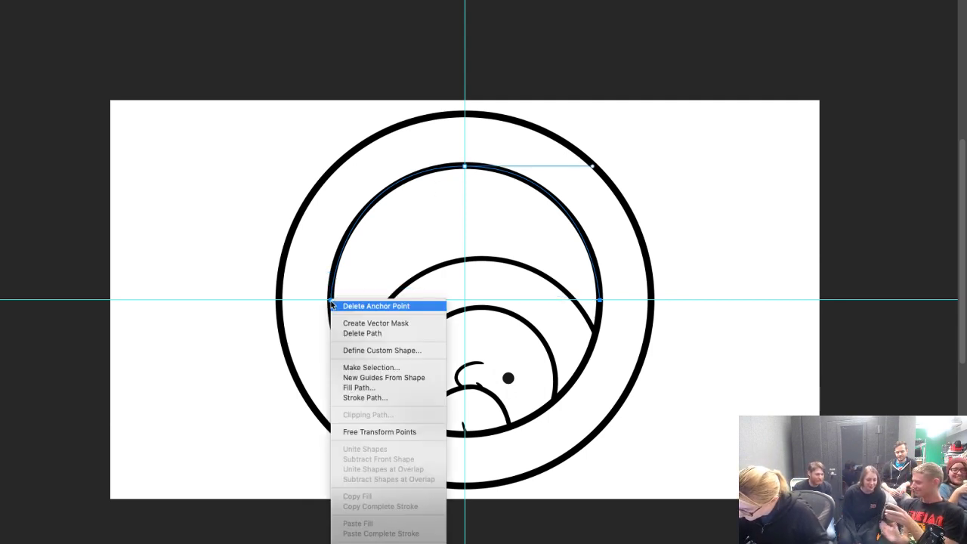
{"action": "left_click", "coordinate": [309, 320]}
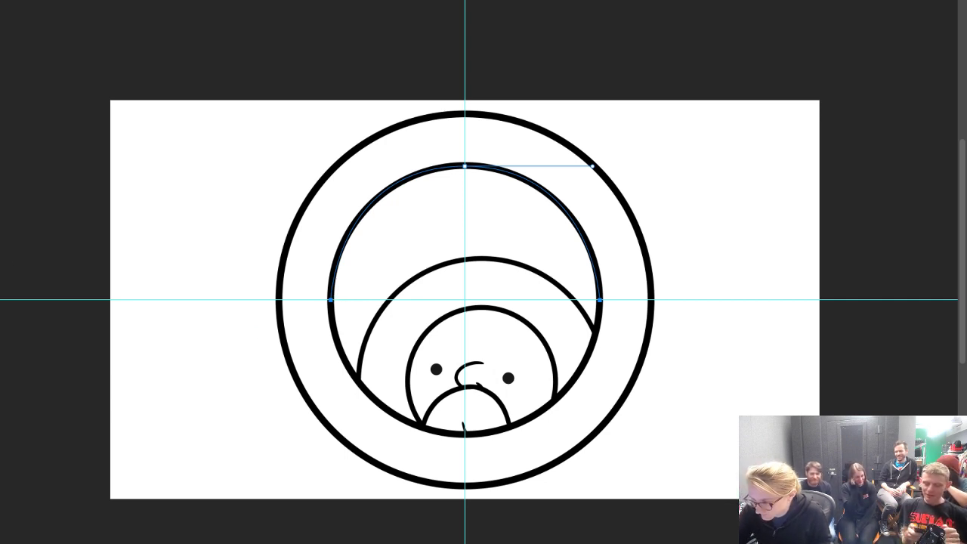
Try to pull the path's left end anchor downward along the inner ring, and undo the moves
{"action": "right_click", "coordinate": [1, 256]}
{"action": "left_click", "coordinate": [21, 258]}
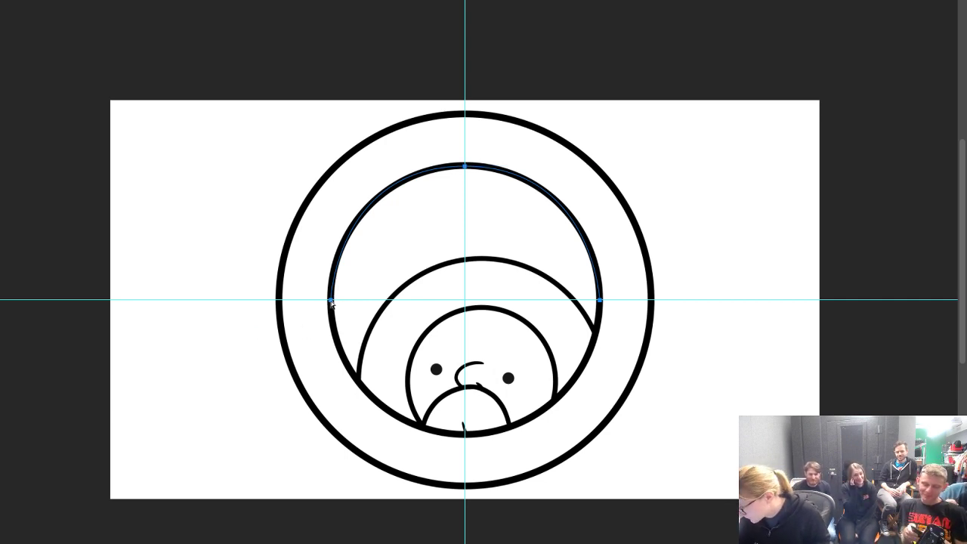
{"action": "left_click_drag", "start_coordinate": [331, 301], "coordinate": [300, 391]}
{"action": "key", "text": "ctrl+z"}
{"action": "key", "text": "ctrl+z"}
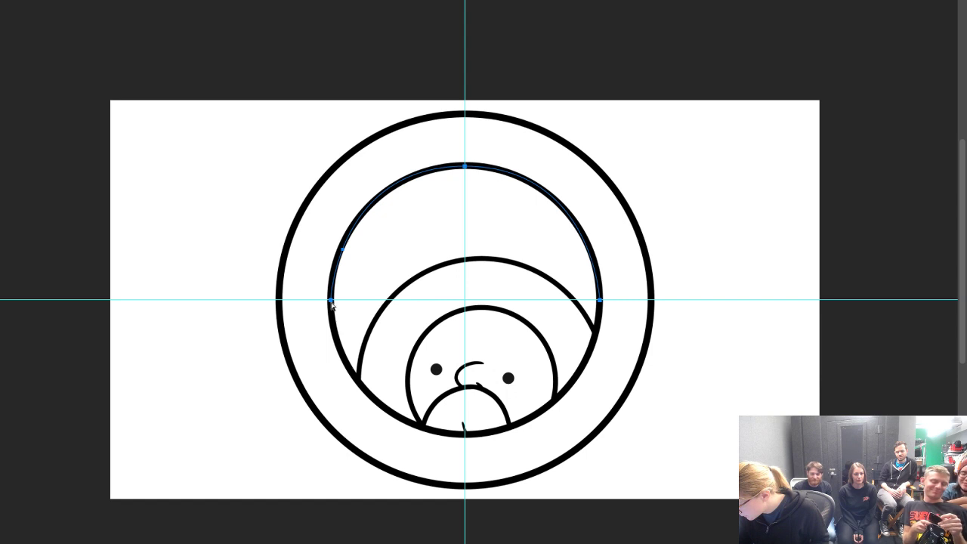
{"action": "left_click_drag", "start_coordinate": [332, 302], "coordinate": [336, 358]}
{"action": "key", "text": "ctrl+z"}
Adjust the direction handles of the path's left end and top anchors so the left arc follows the inner ring
{"action": "left_click_drag", "start_coordinate": [341, 251], "coordinate": [322, 266]}
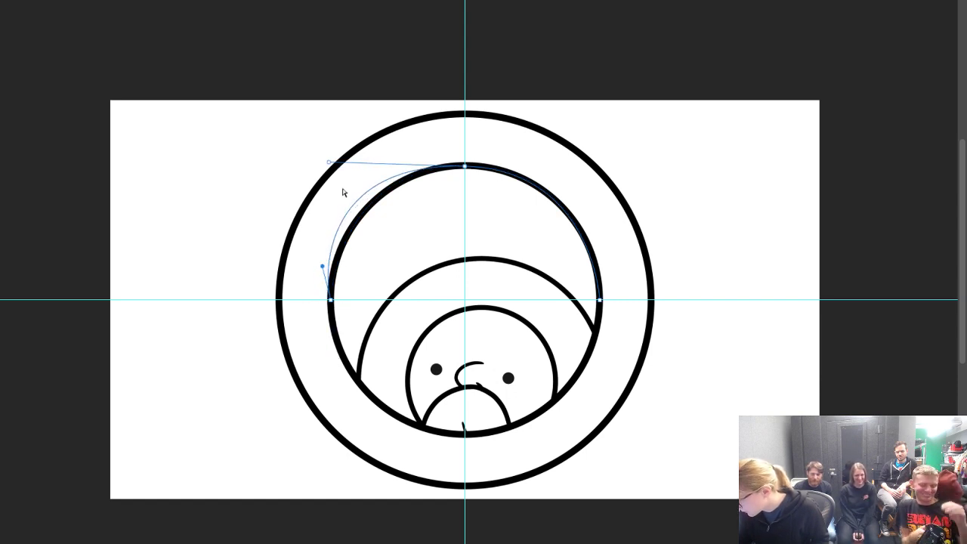
{"action": "left_click_drag", "start_coordinate": [328, 162], "coordinate": [362, 166]}
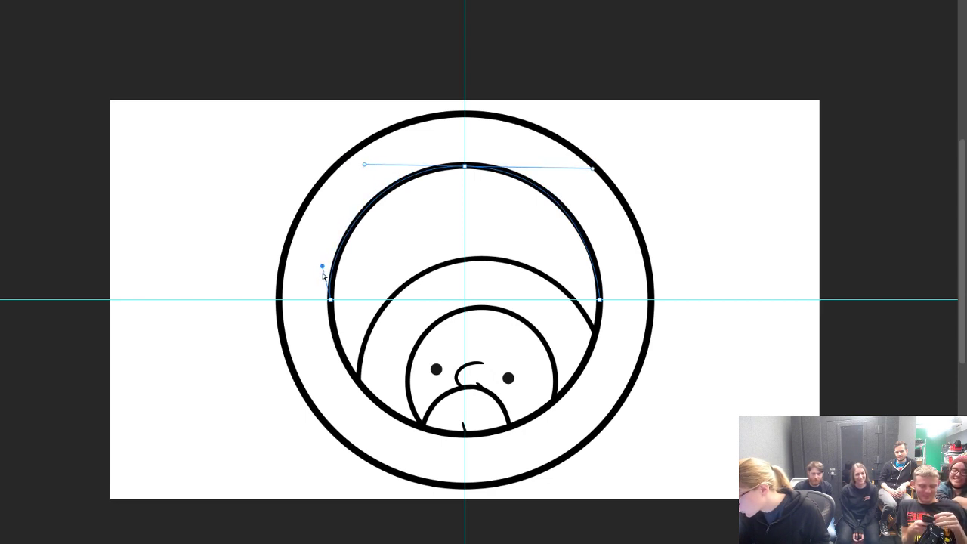
{"action": "left_click_drag", "start_coordinate": [322, 266], "coordinate": [327, 249]}
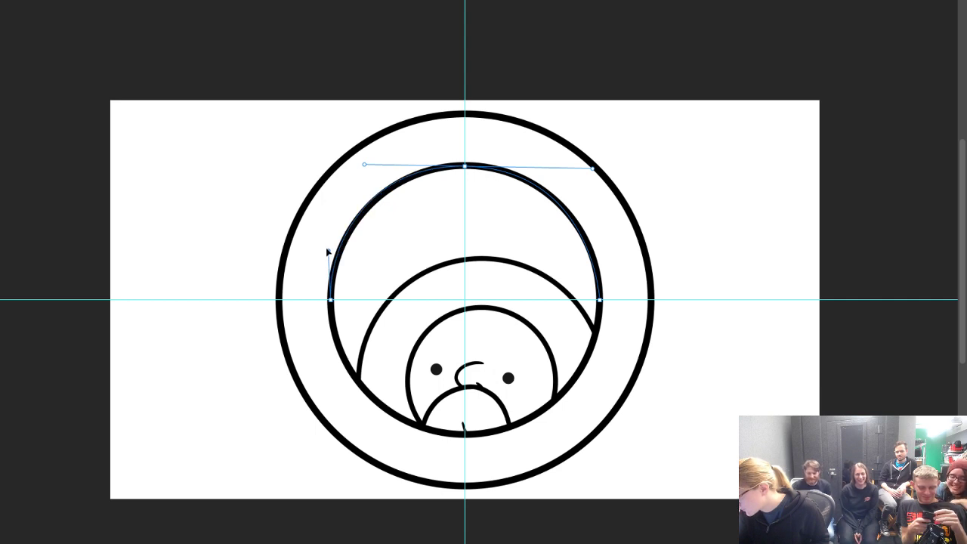
{"action": "mouse_move", "coordinate": [363, 165]}
{"action": "left_mouse_down"}
{"action": "mouse_move", "coordinate": [377, 164]}
{"action": "mouse_move", "coordinate": [370, 167]}
{"action": "left_mouse_up"}
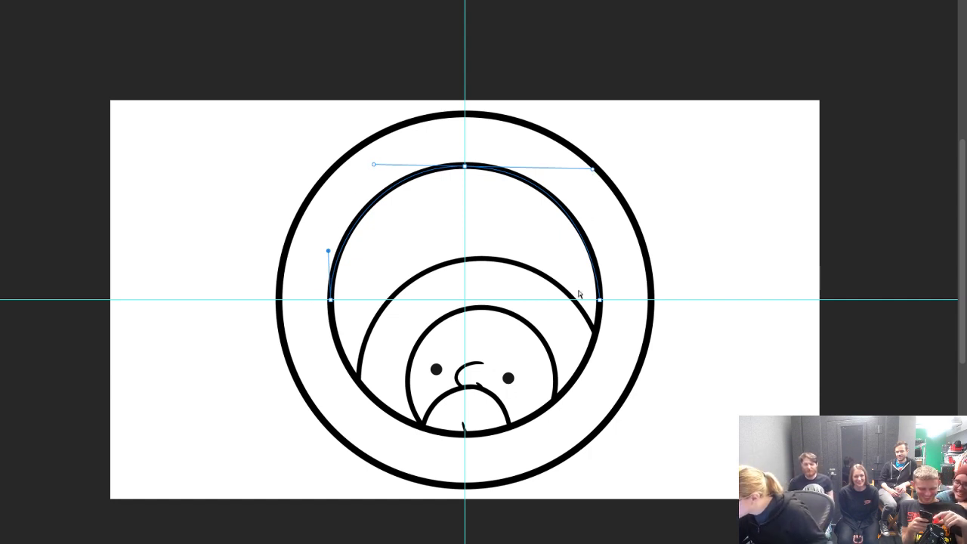
{"action": "left_click_drag", "start_coordinate": [597, 300], "coordinate": [597, 297]}
{"action": "left_click", "coordinate": [599, 300]}
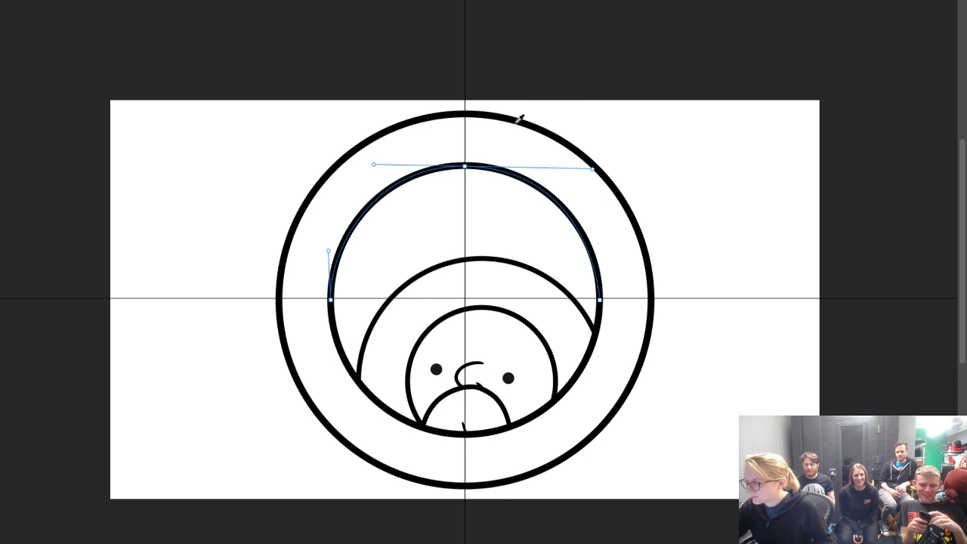
{"action": "left_click", "coordinate": [317, 2]}
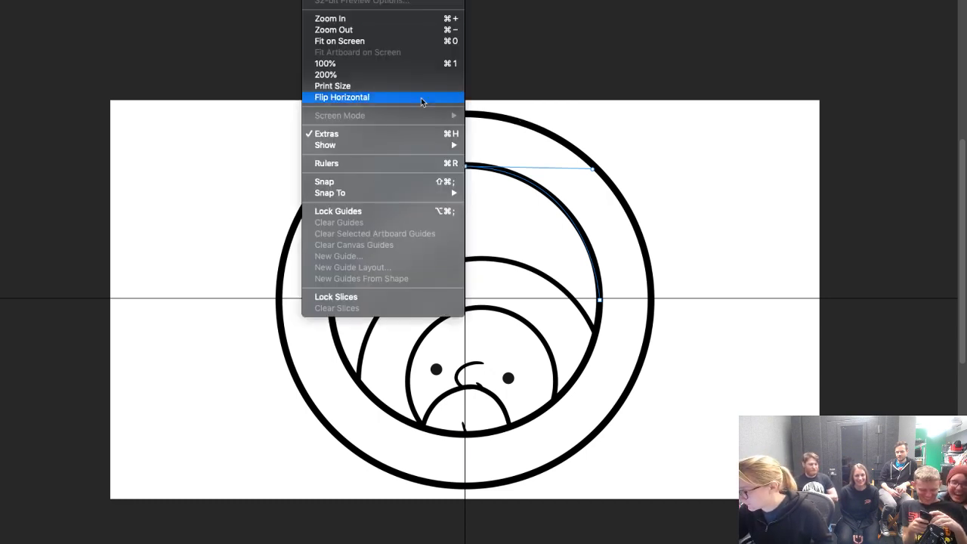
{"action": "mouse_move", "coordinate": [354, 0]}
{"action": "key", "text": "Escape"}
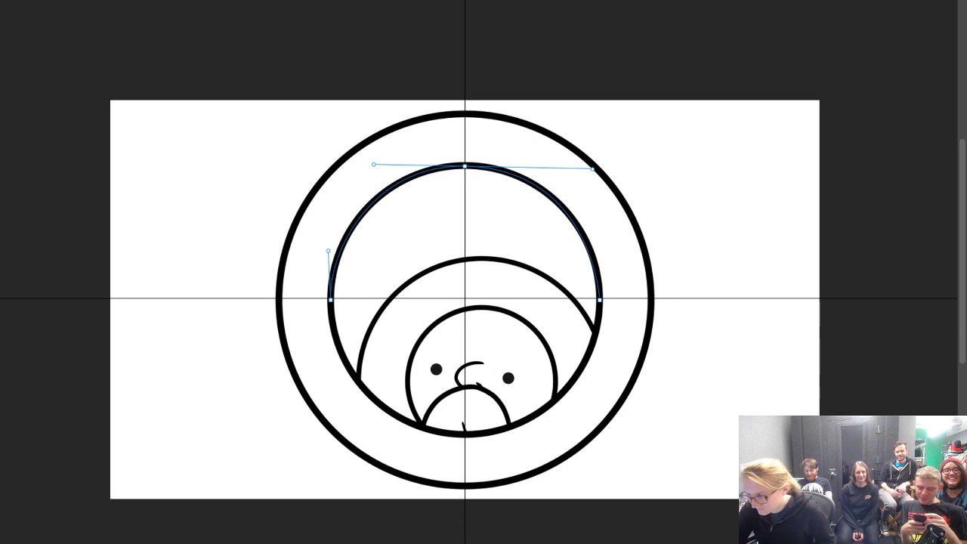
{"action": "left_click", "coordinate": [428, 343]}
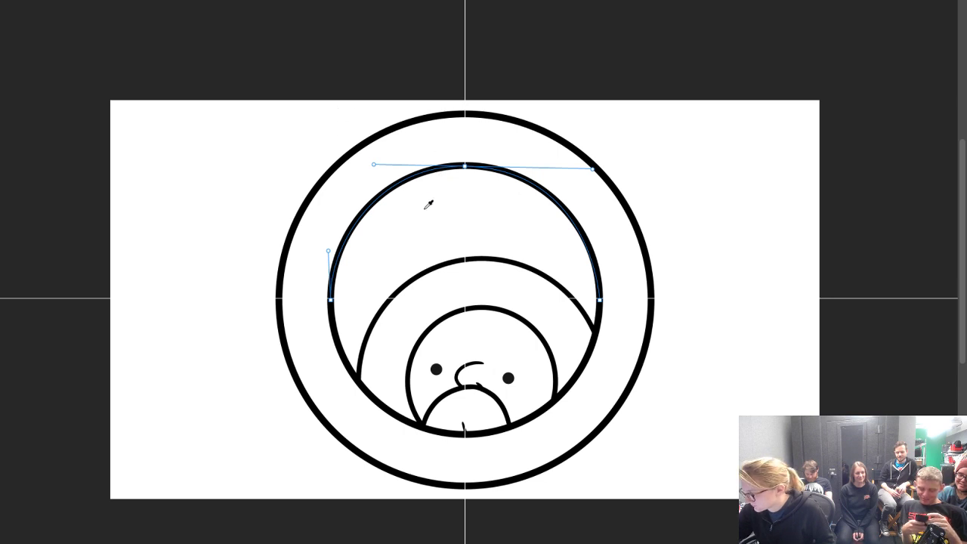
{"action": "left_click", "coordinate": [438, 266]}
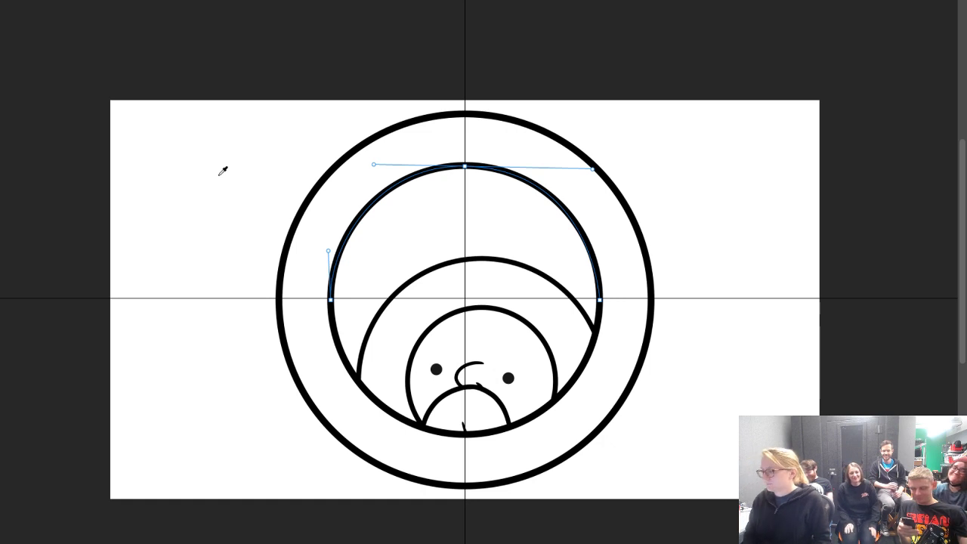
{"action": "left_click", "coordinate": [221, 205]}
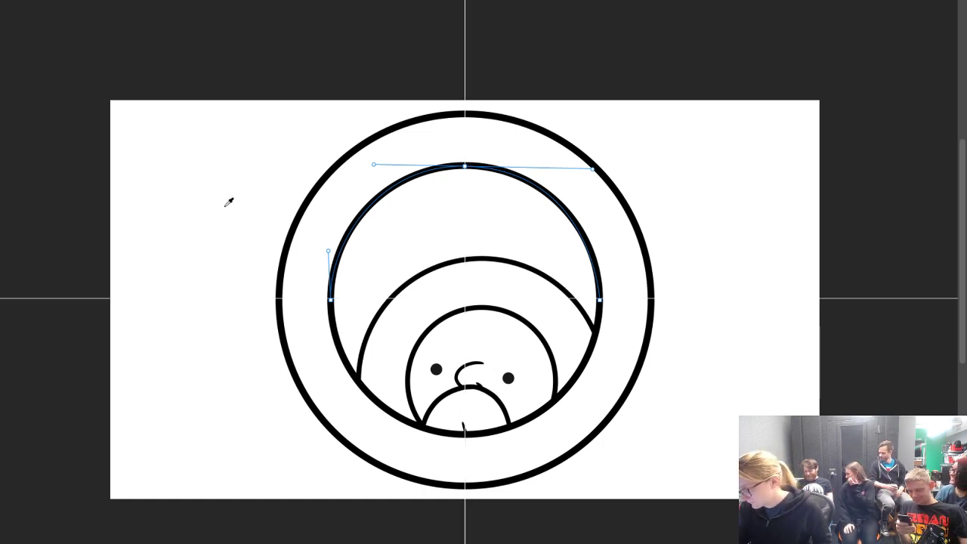
{"action": "left_click", "coordinate": [286, 252]}
{"action": "left_click", "coordinate": [257, 1]}
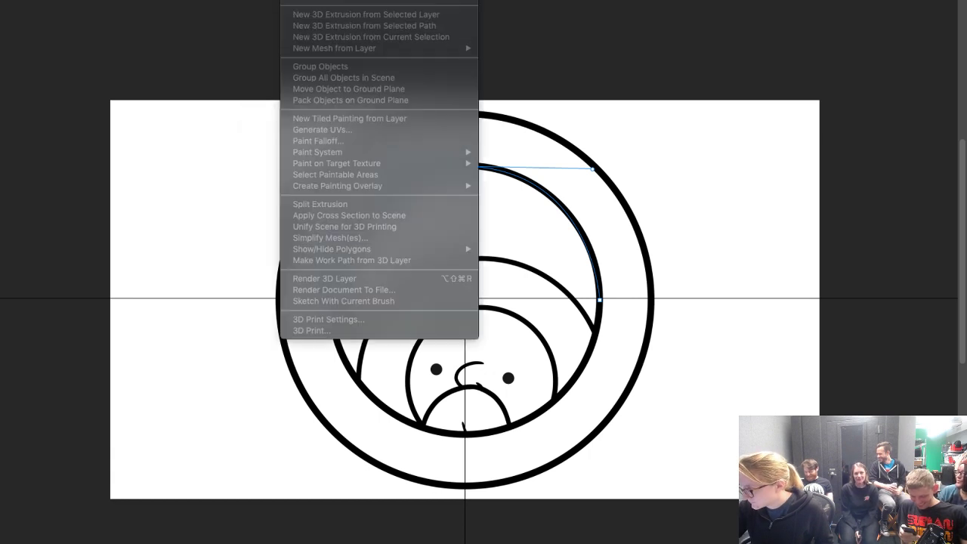
{"action": "mouse_move", "coordinate": [315, 2]}
{"action": "left_click", "coordinate": [561, 54]}
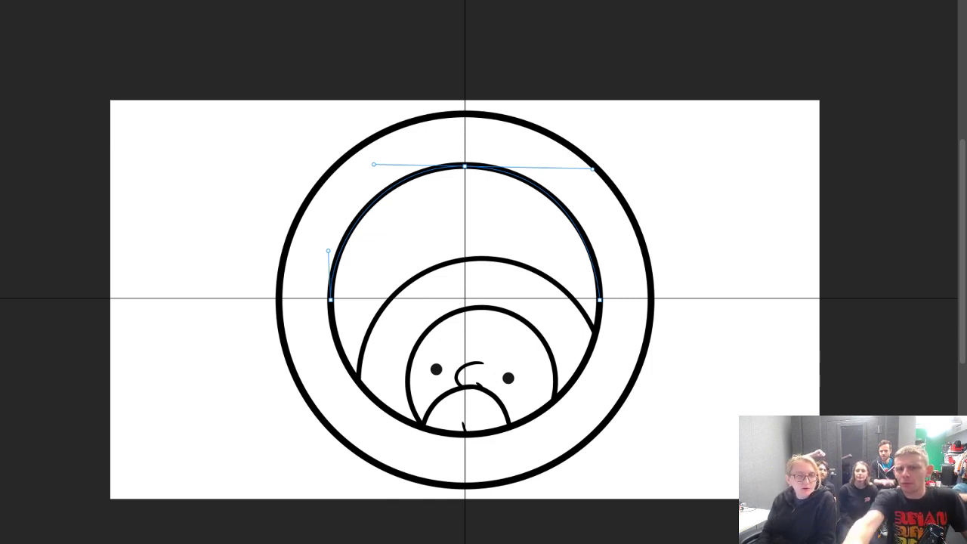
Shift the path's right end anchor slightly up onto the horizontal guide, and undo the extra downward move
{"action": "scroll", "coordinate": [465, 299], "scroll_direction": "up", "scroll_amount": 3}
{"action": "scroll", "coordinate": [465, 299], "scroll_direction": "left", "scroll_amount": 3}
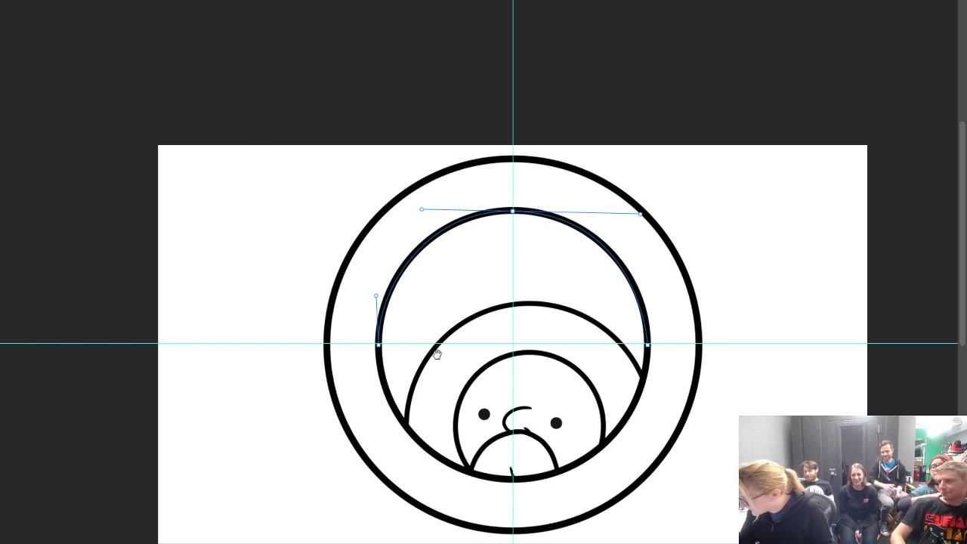
{"action": "left_click_drag", "start_coordinate": [438, 346], "coordinate": [348, 265]}
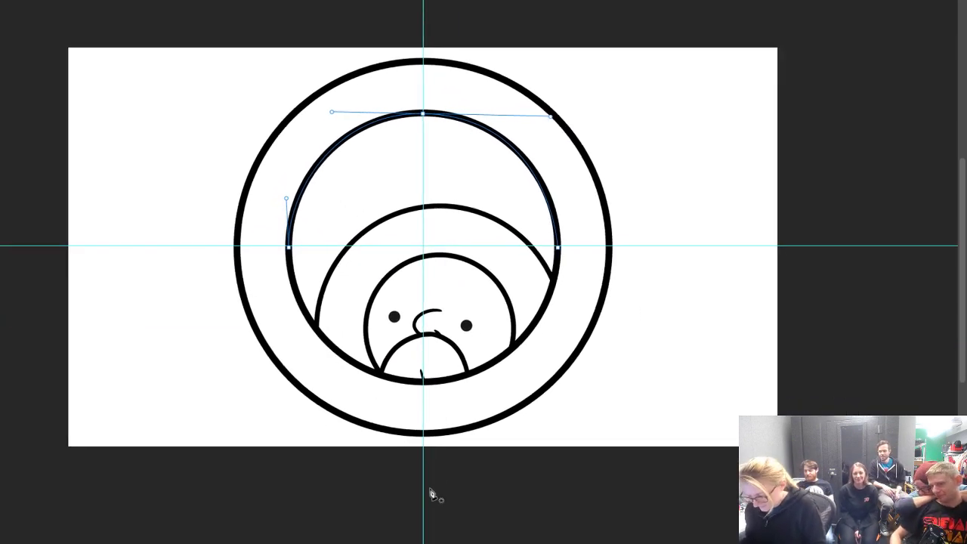
{"action": "left_click", "coordinate": [558, 248]}
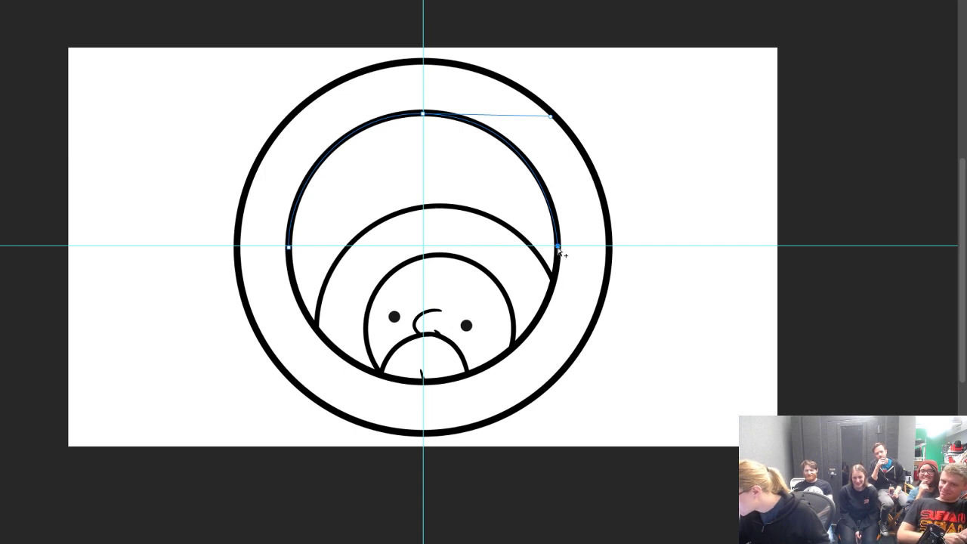
{"action": "left_click_drag", "start_coordinate": [558, 248], "coordinate": [559, 258]}
{"action": "key", "text": "super+z"}
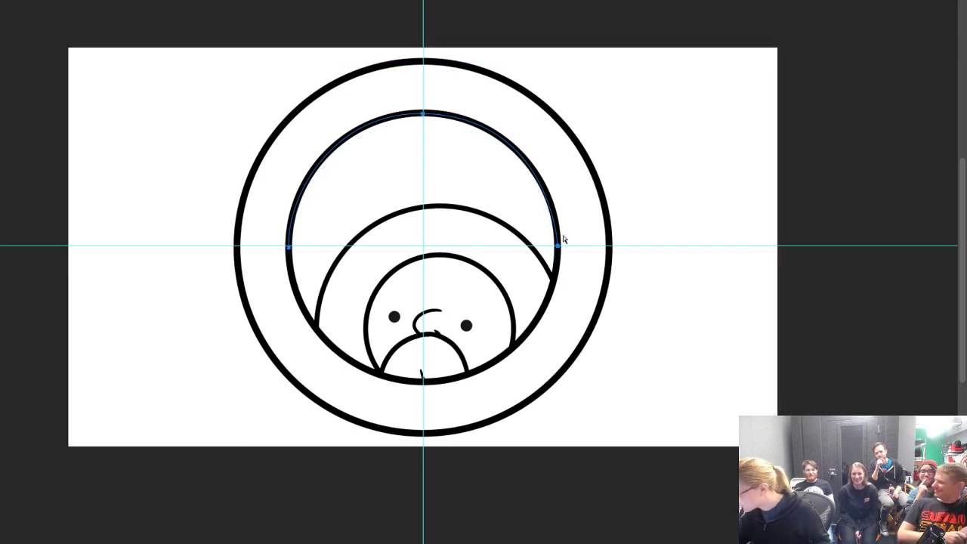
{"action": "right_click", "coordinate": [558, 247]}
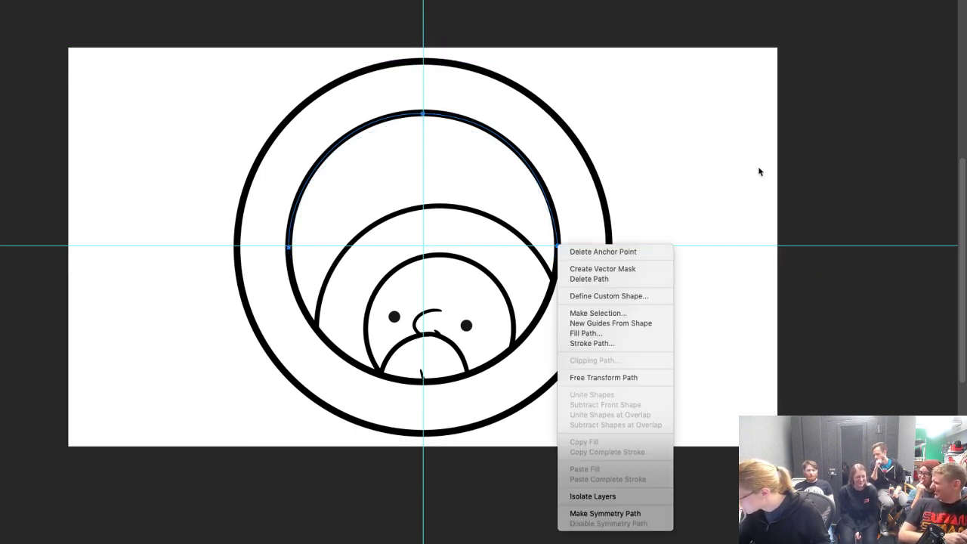
{"action": "left_click", "coordinate": [817, 163]}
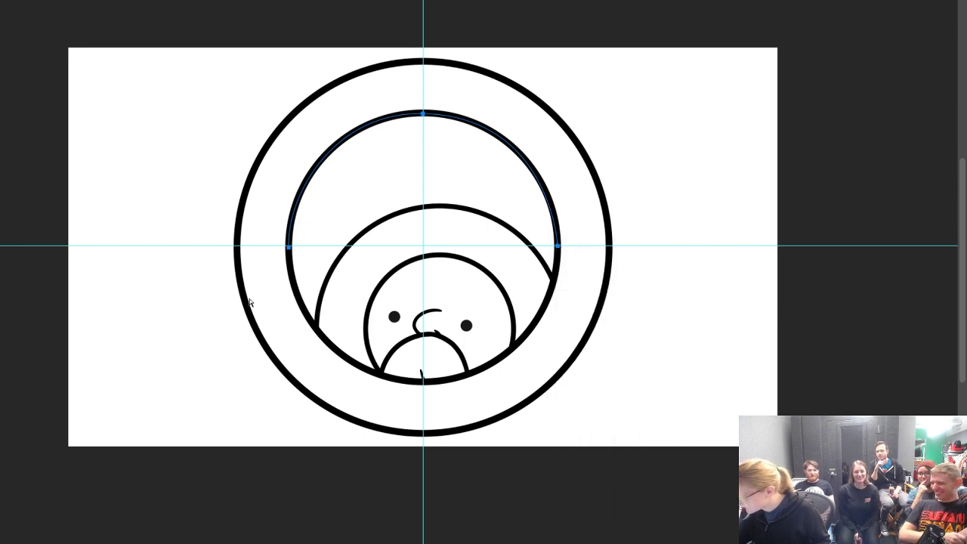
Pull short vertical handles from the path's right end anchor with the Convert Point Tool and shorten the top anchor's right handle
{"action": "left_click", "coordinate": [2, 258]}
{"action": "left_click", "coordinate": [11, 256]}
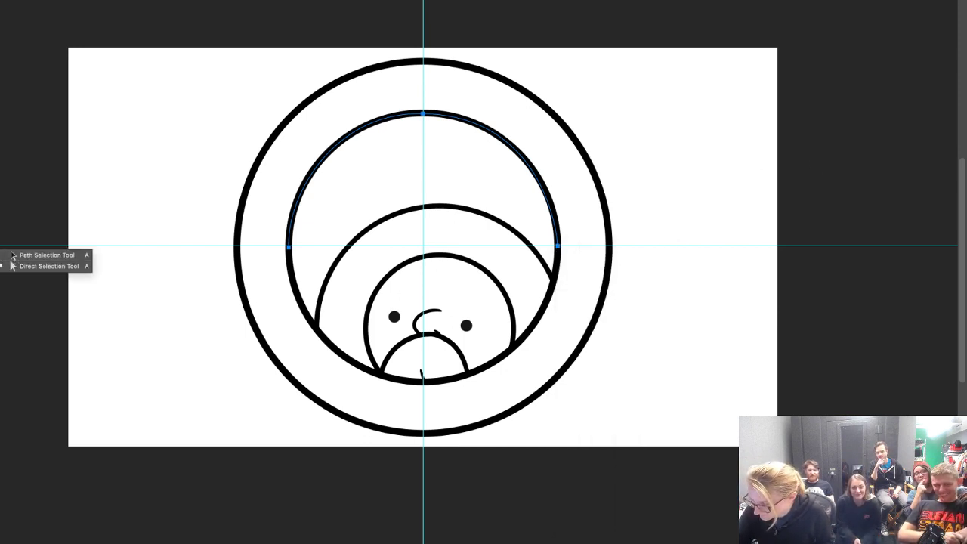
{"action": "left_click", "coordinate": [4, 221]}
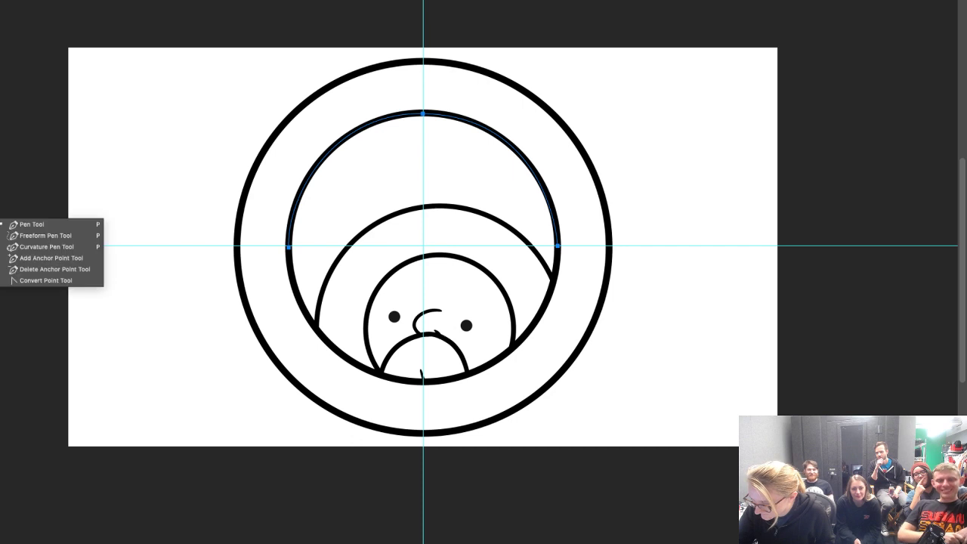
{"action": "left_click", "coordinate": [23, 278]}
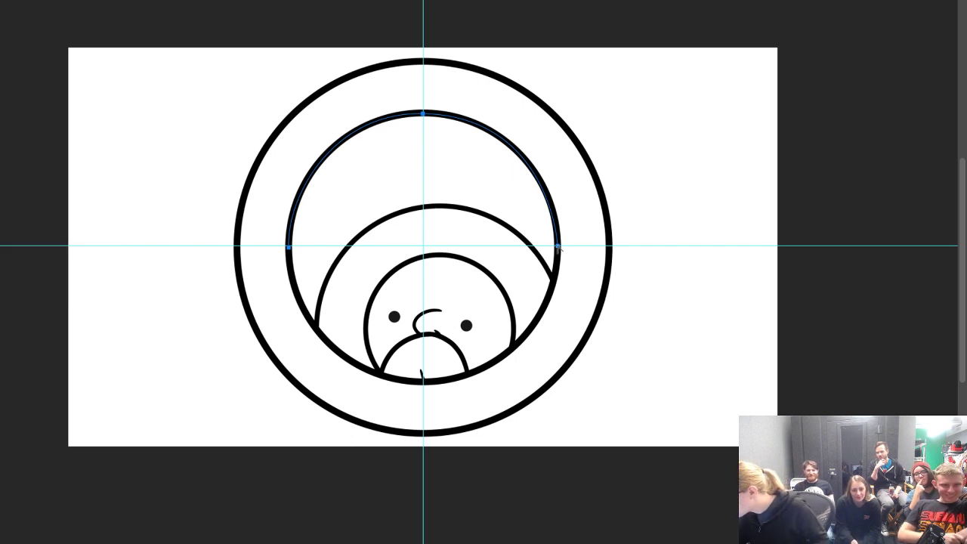
{"action": "mouse_move", "coordinate": [558, 247]}
{"action": "left_mouse_down"}
{"action": "mouse_move", "coordinate": [559, 272]}
{"action": "mouse_move", "coordinate": [558, 258]}
{"action": "left_mouse_up"}
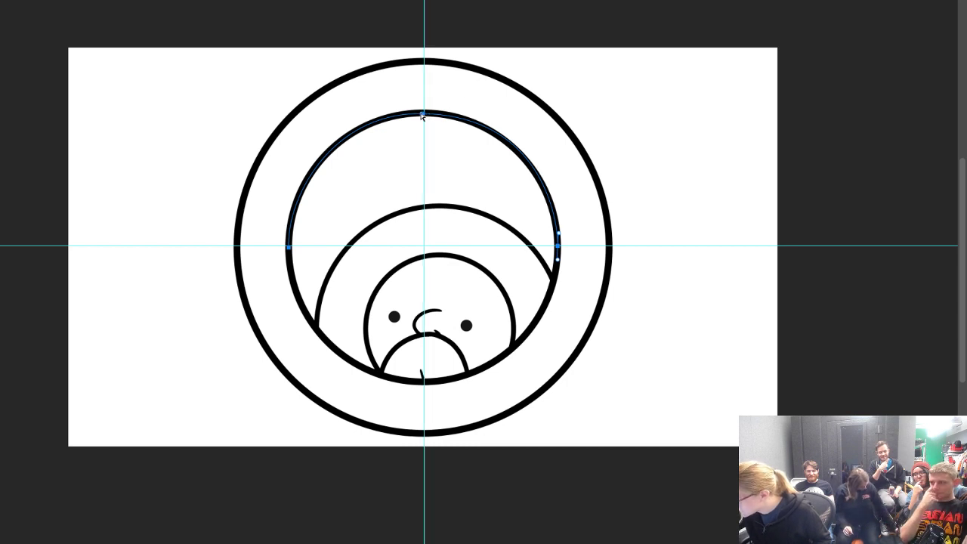
{"action": "left_click_drag", "start_coordinate": [423, 113], "coordinate": [539, 117]}
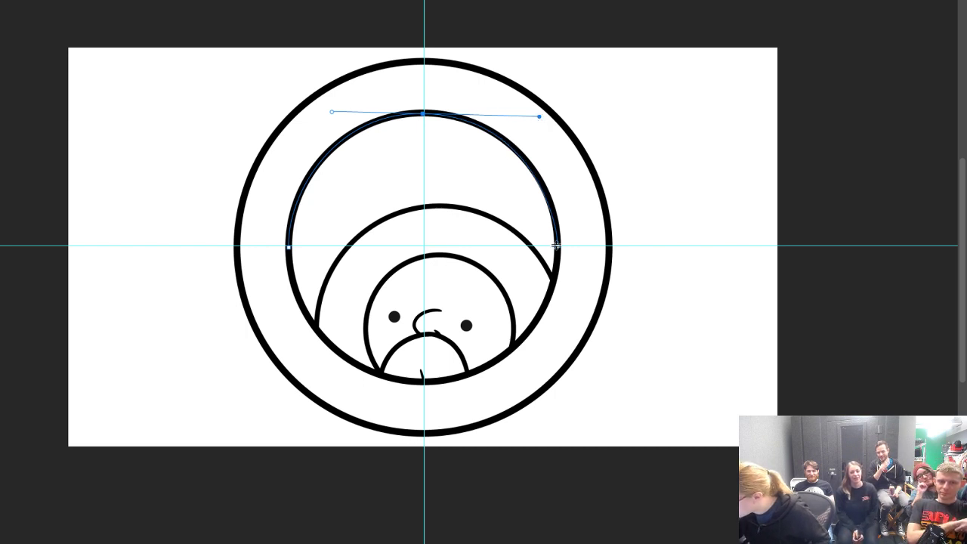
Lengthen the upper handle of the path's right end anchor and place the text "buzz's" on the path
{"action": "left_click", "coordinate": [557, 246]}
{"action": "left_click_drag", "start_coordinate": [559, 236], "coordinate": [559, 223]}
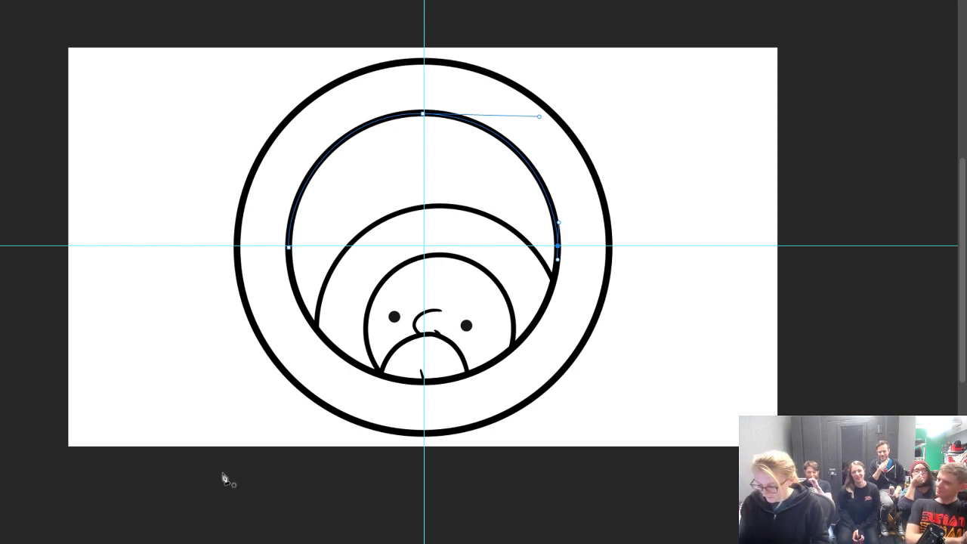
{"action": "left_click", "coordinate": [321, 155]}
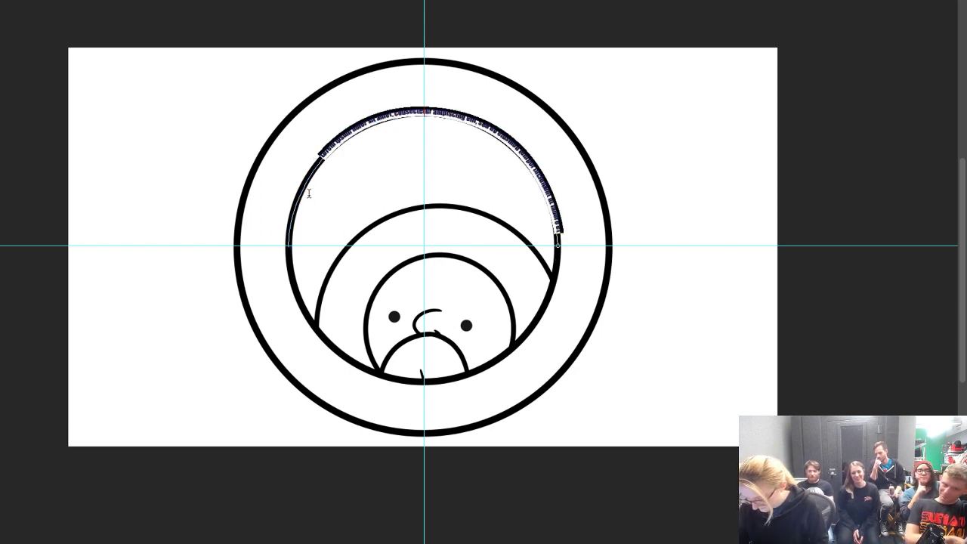
{"action": "key", "text": "BackSpace"}
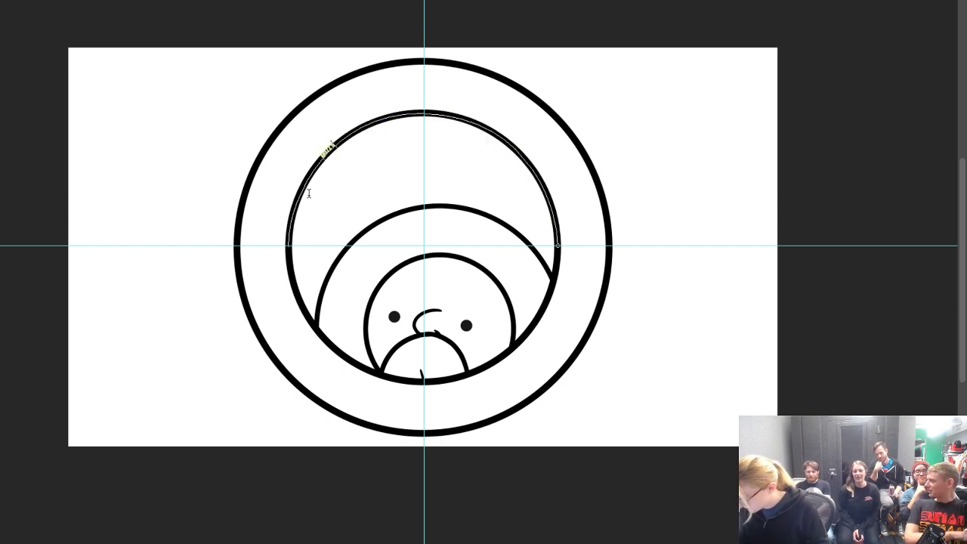
Set the path text to 76 pt All Caps in the Character settings and commit it
{"action": "key", "text": "ctrl+a"}
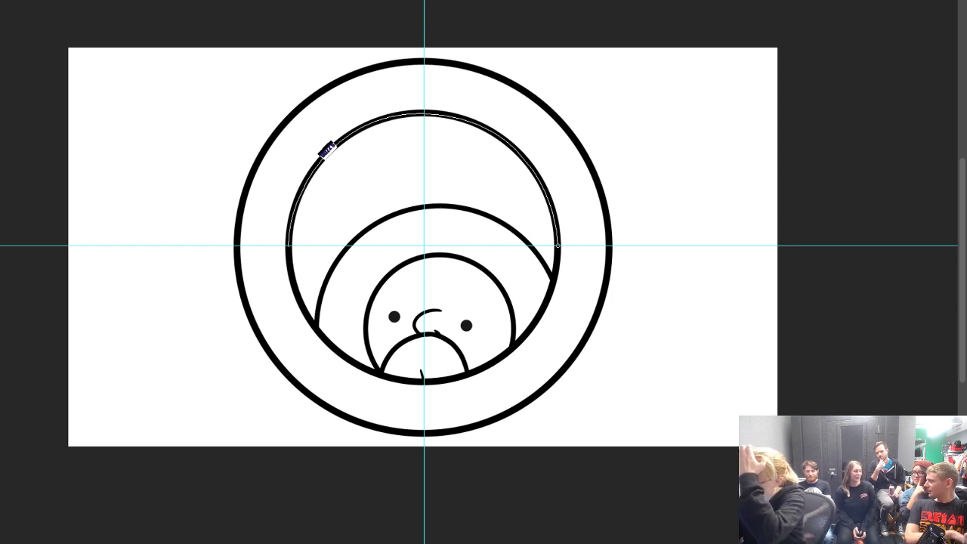
{"action": "key", "text": "ctrl+t"}
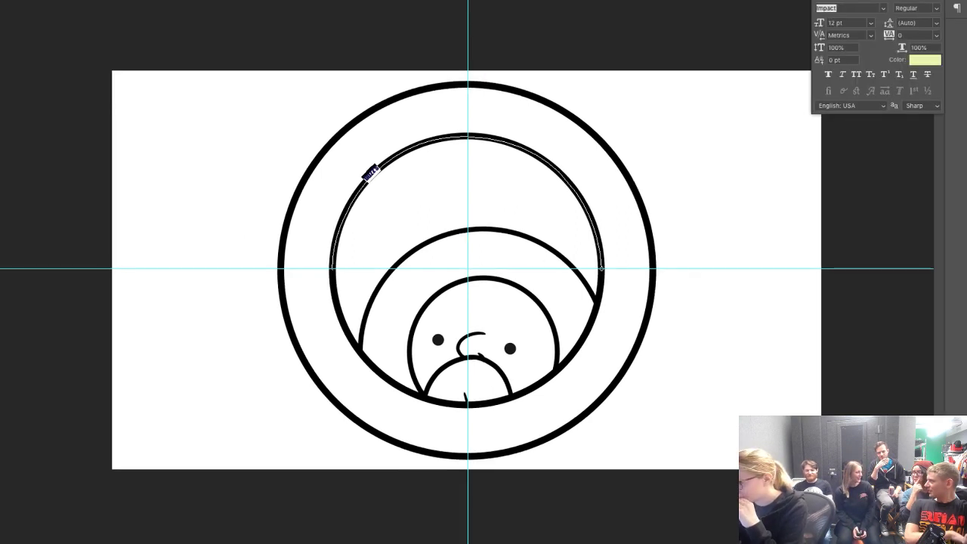
{"action": "left_click_drag", "start_coordinate": [825, 0], "coordinate": [60, 167]}
{"action": "left_click_drag", "start_coordinate": [54, 226], "coordinate": [89, 215]}
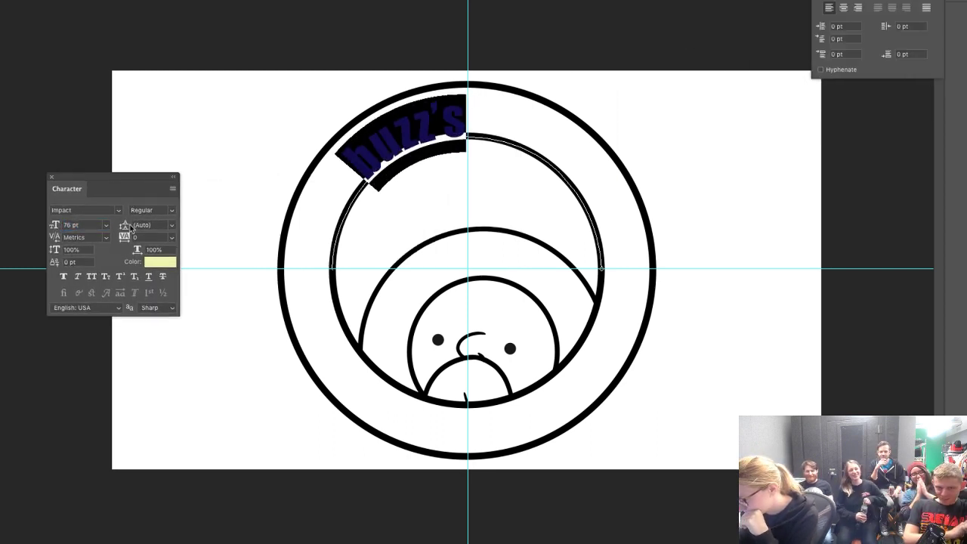
{"action": "left_click", "coordinate": [92, 275]}
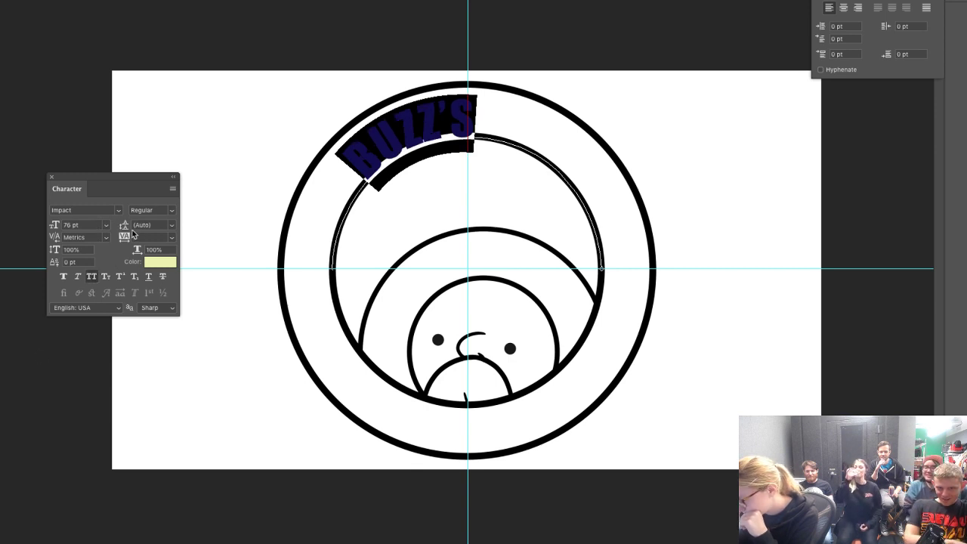
{"action": "left_click", "coordinate": [432, 128]}
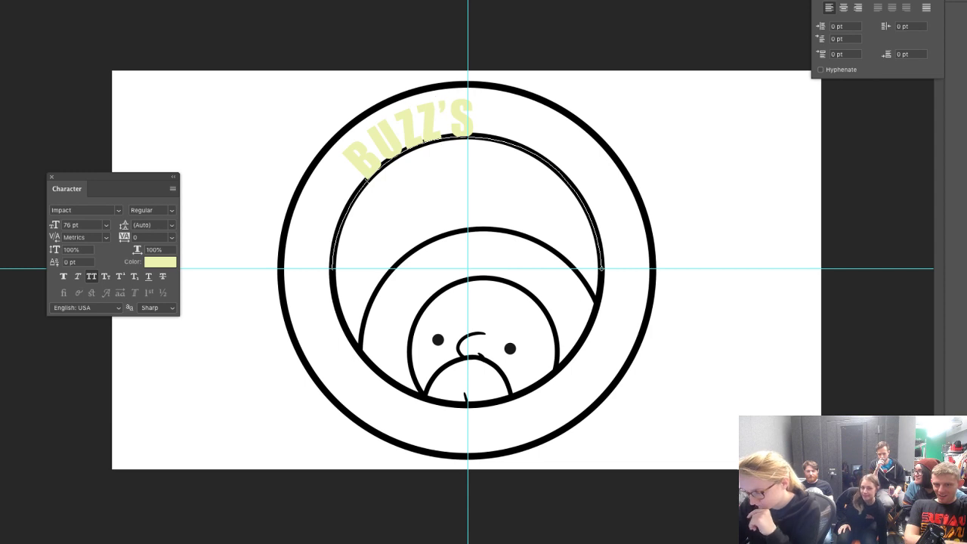
{"action": "key", "text": "super+Return"}
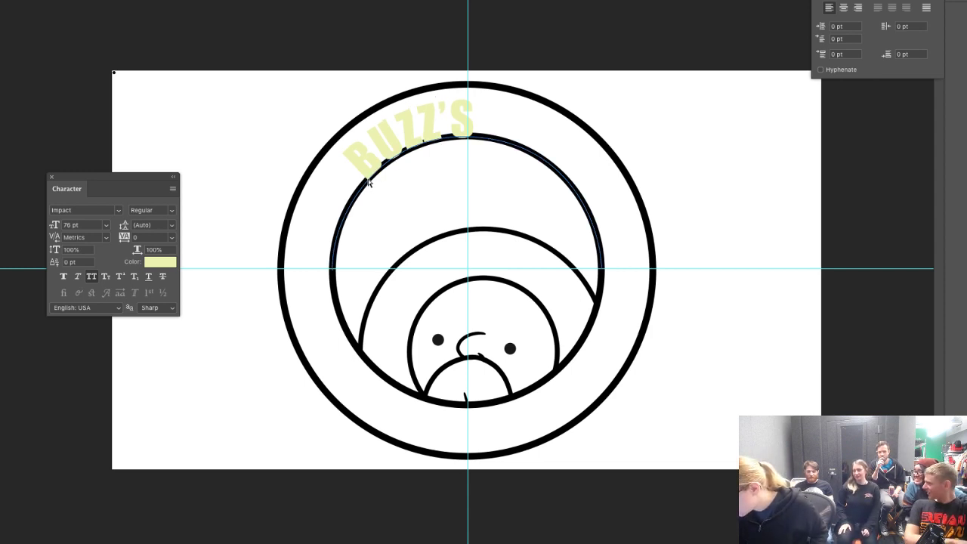
Center-align the path text and slide it along the path until it is centred on the vertical guide
{"action": "left_click_drag", "start_coordinate": [369, 189], "coordinate": [373, 173]}
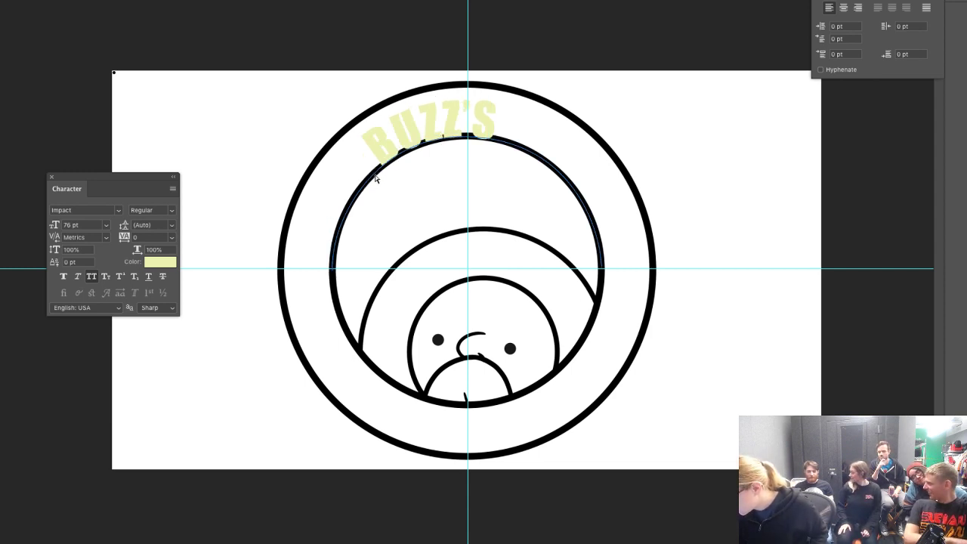
{"action": "left_click", "coordinate": [396, 149]}
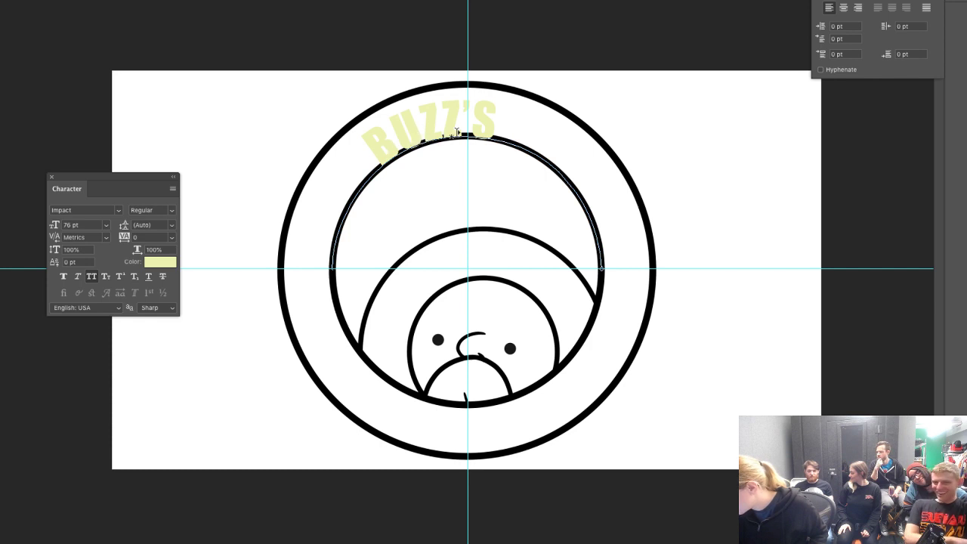
{"action": "left_click_drag", "start_coordinate": [456, 133], "coordinate": [409, 147]}
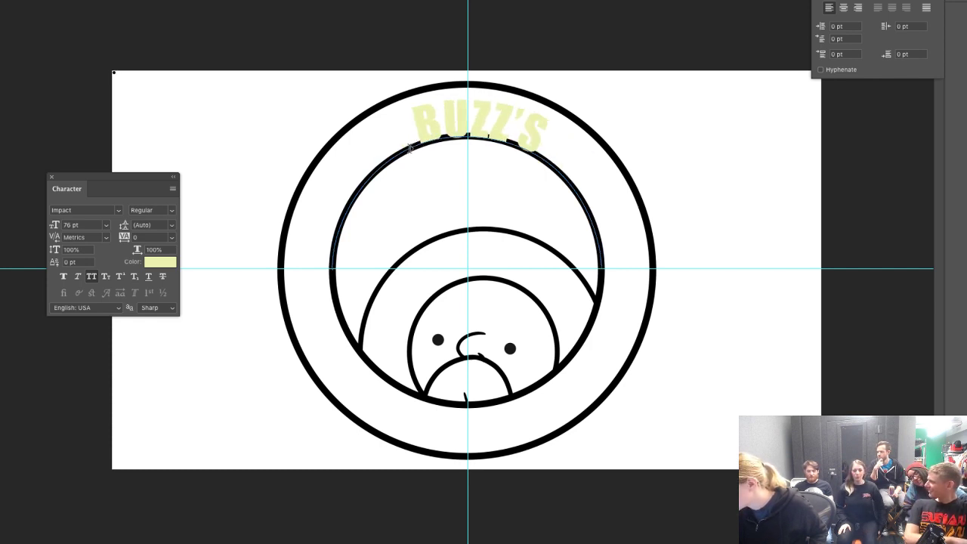
{"action": "left_click", "coordinate": [843, 6]}
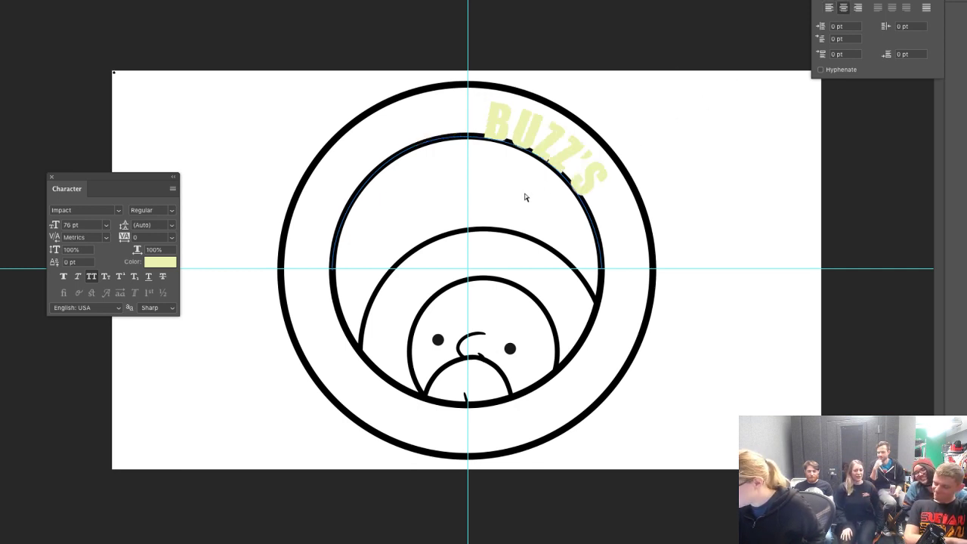
{"action": "mouse_move", "coordinate": [531, 147]}
{"action": "left_mouse_down"}
{"action": "mouse_move", "coordinate": [460, 138]}
{"action": "mouse_move", "coordinate": [412, 170]}
{"action": "mouse_move", "coordinate": [408, 148]}
{"action": "mouse_move", "coordinate": [466, 130]}
{"action": "left_mouse_up"}
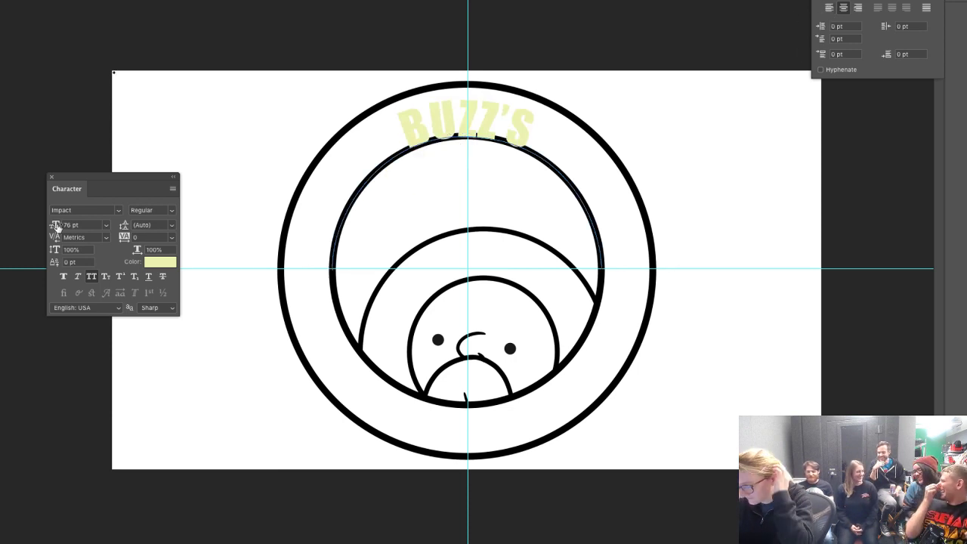
Set the path text's size to 84 pt and nudge the text up off the inner ring's line
{"action": "mouse_move", "coordinate": [55, 226]}
{"action": "left_mouse_down"}
{"action": "mouse_move", "coordinate": [69, 227]}
{"action": "mouse_move", "coordinate": [50, 228]}
{"action": "left_mouse_up"}
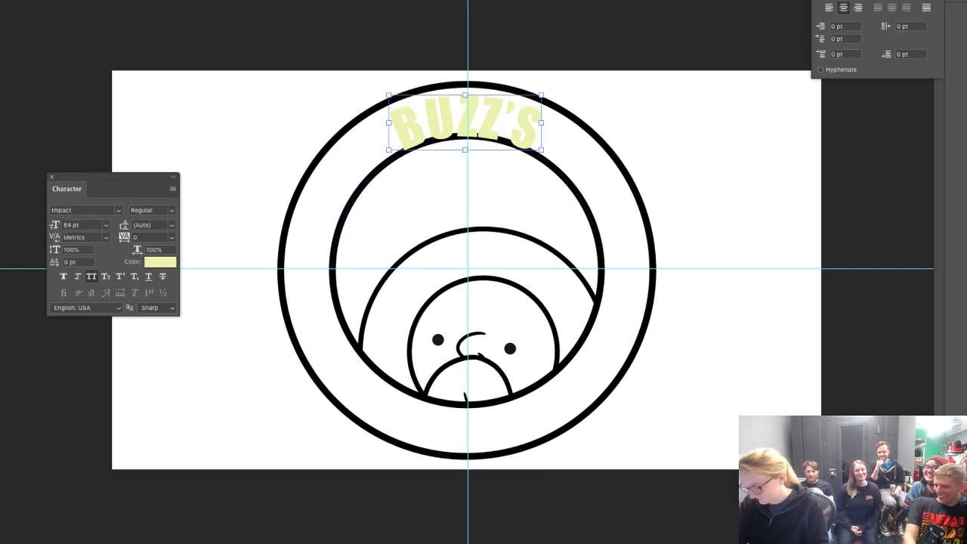
{"action": "key", "text": "Up"}
{"action": "key", "text": "Up"}
{"action": "key", "text": "Up"}
{"action": "key", "text": "Up"}
{"action": "key", "text": "Up"}
{"action": "key", "text": "Up"}
{"action": "key", "text": "Up"}
{"action": "key", "text": "Up"}
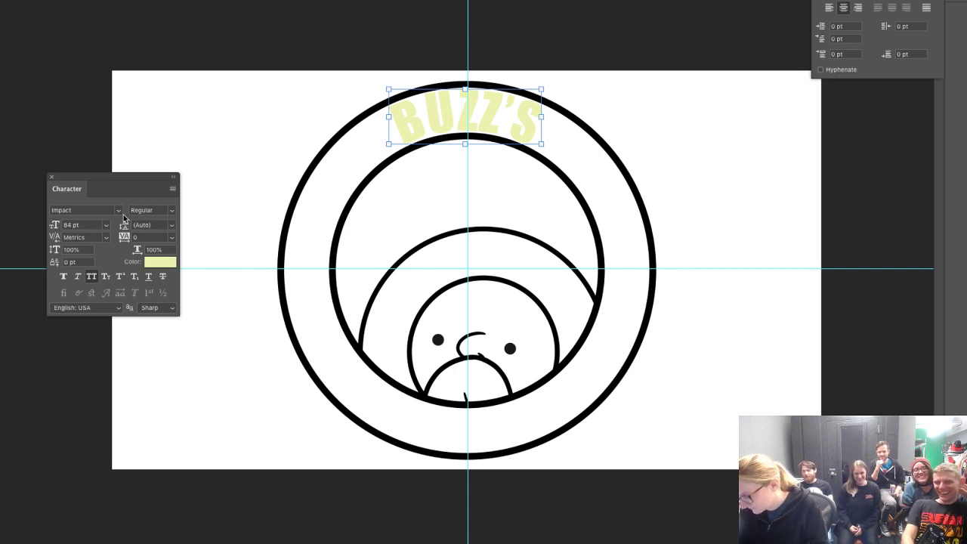
Set the path text's tracking to 160 and its font to Arial Black
{"action": "left_click_drag", "start_coordinate": [123, 245], "coordinate": [125, 239]}
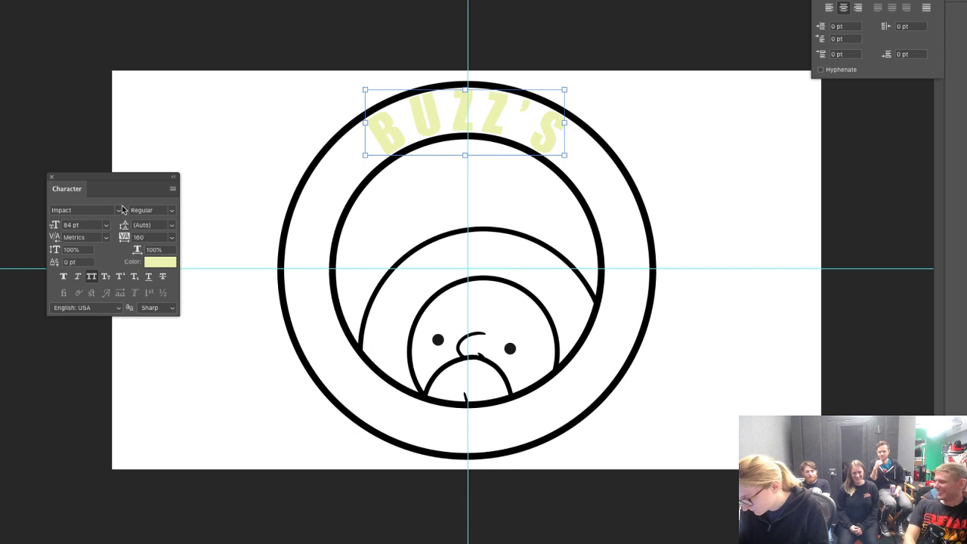
{"action": "left_click", "coordinate": [121, 211]}
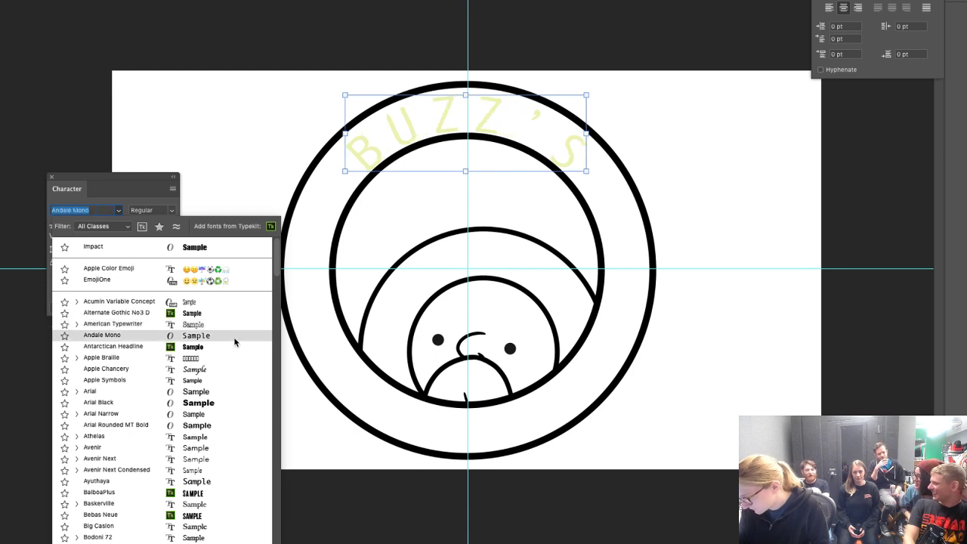
{"action": "left_click", "coordinate": [228, 402]}
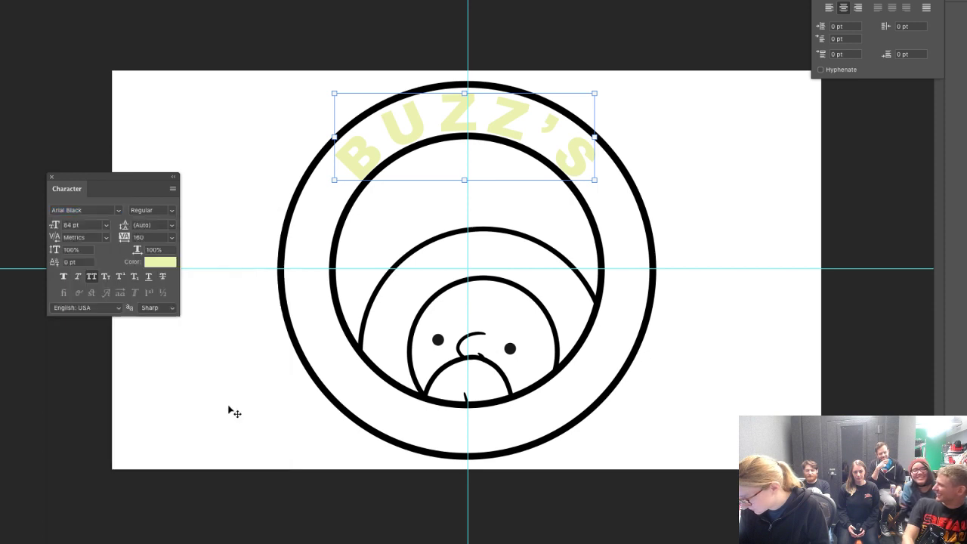
Set the path text's tracking to 140 and nudge the text slightly upward between the two rings
{"action": "left_click", "coordinate": [124, 236]}
{"action": "key", "text": "Up"}
{"action": "key", "text": "Up"}
{"action": "key", "text": "Up"}
{"action": "key", "text": "Up"}
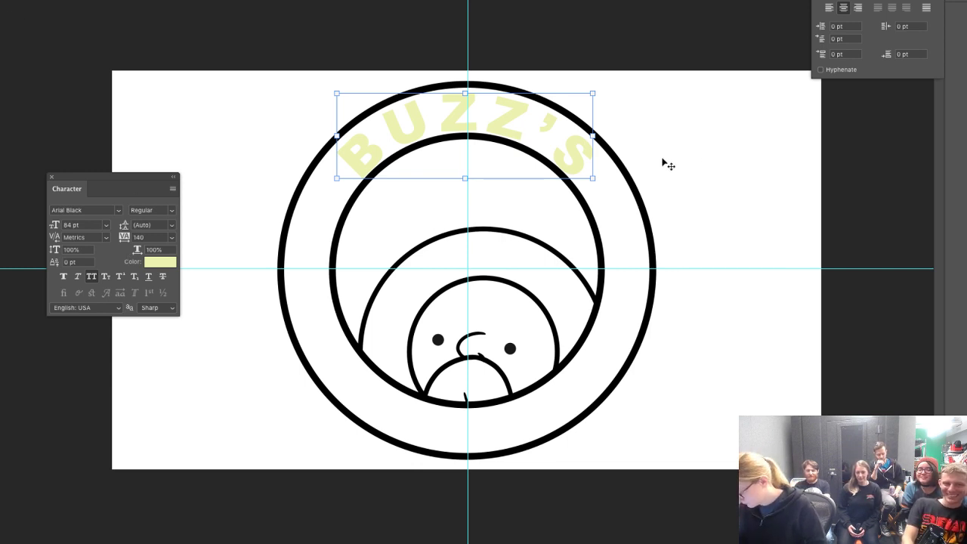
{"action": "key", "text": "Up"}
{"action": "key", "text": "Up"}
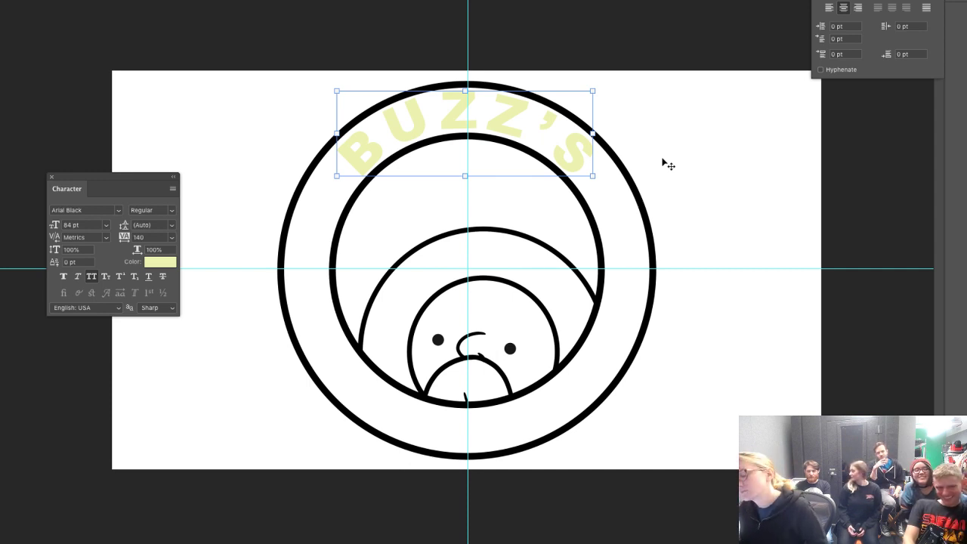
Move the left and right end anchors of the text path slightly outward from the inner ring with the Direct Selection Tool
{"action": "key", "text": "p"}
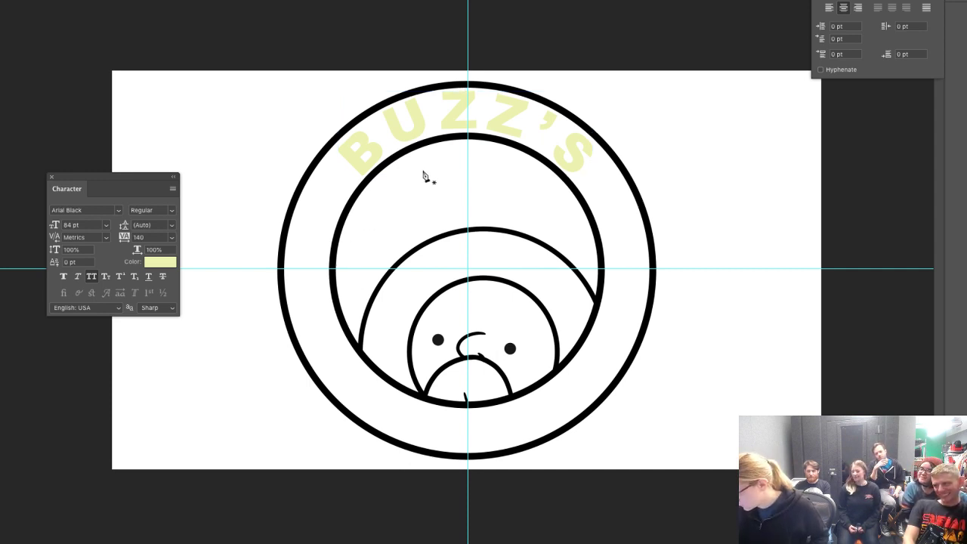
{"action": "key", "text": "a"}
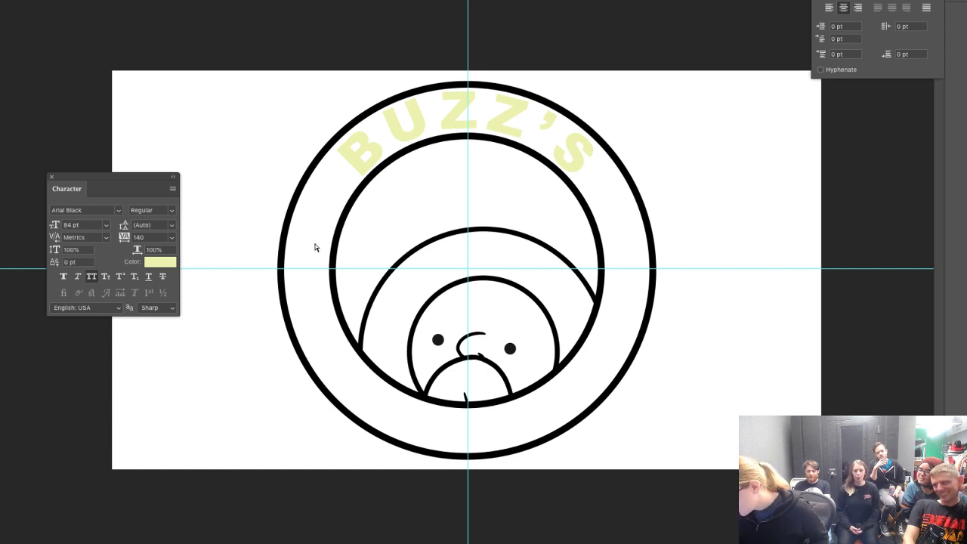
{"action": "left_click_drag", "start_coordinate": [313, 234], "coordinate": [356, 306]}
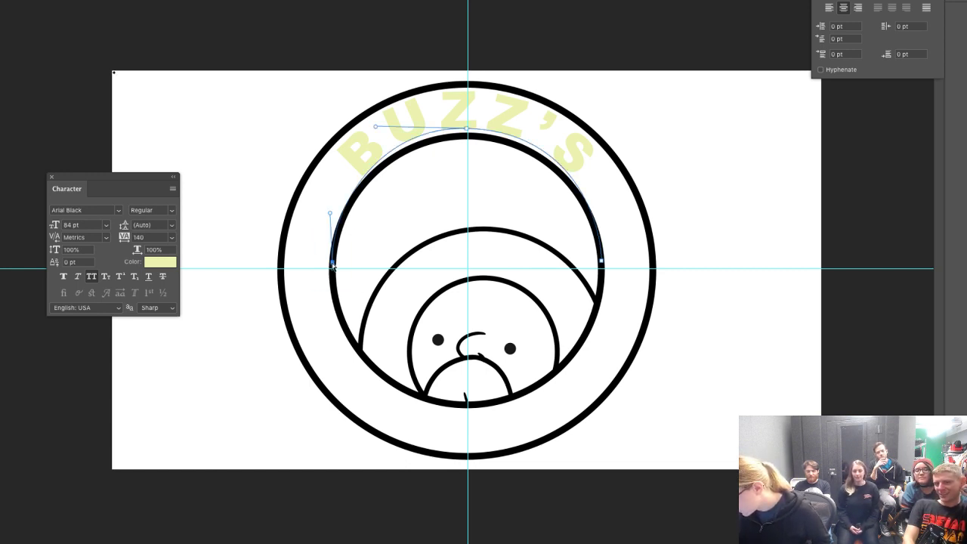
{"action": "left_click_drag", "start_coordinate": [332, 263], "coordinate": [323, 264]}
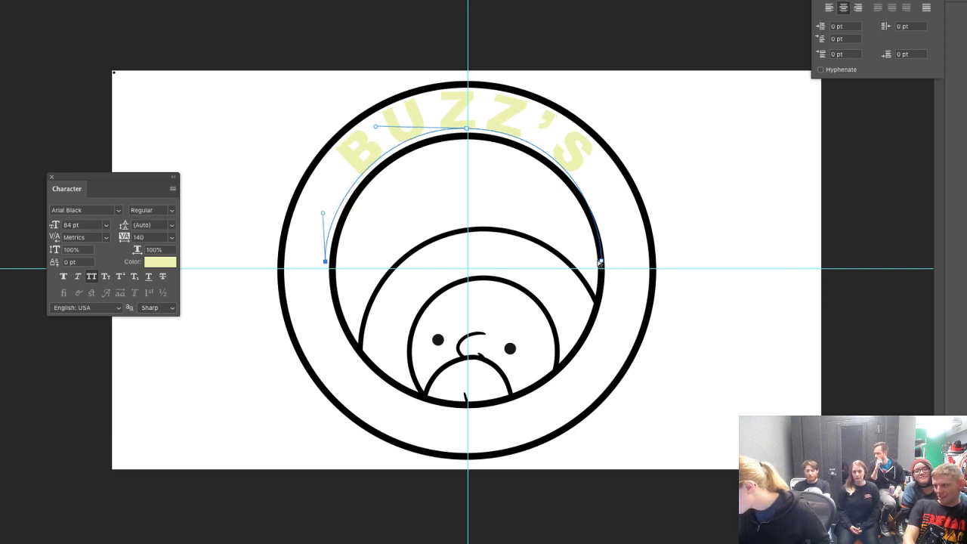
{"action": "left_click_drag", "start_coordinate": [601, 260], "coordinate": [609, 261]}
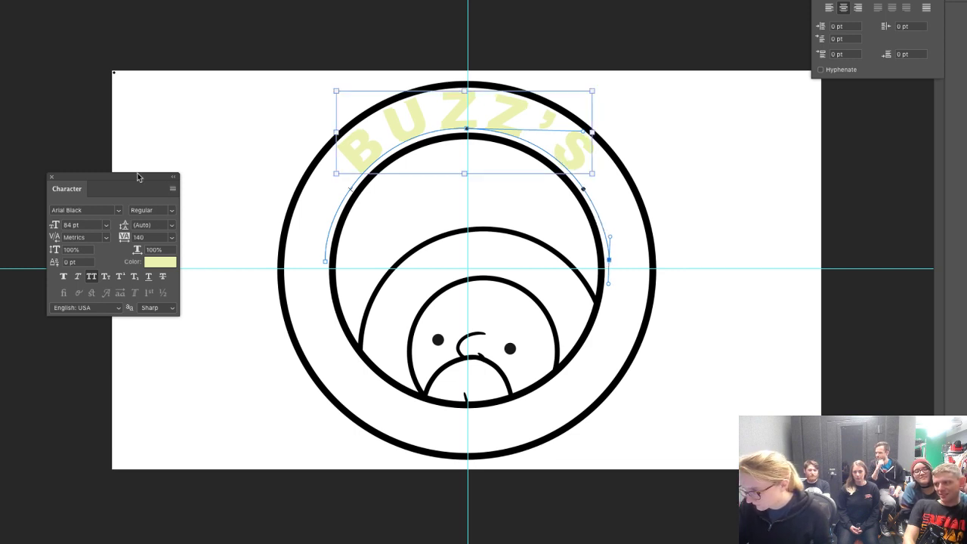
Change the path text's colour to black, 000000
{"action": "left_click", "coordinate": [157, 262]}
{"action": "left_click", "coordinate": [152, 386]}
{"action": "type", "text": "000000"}
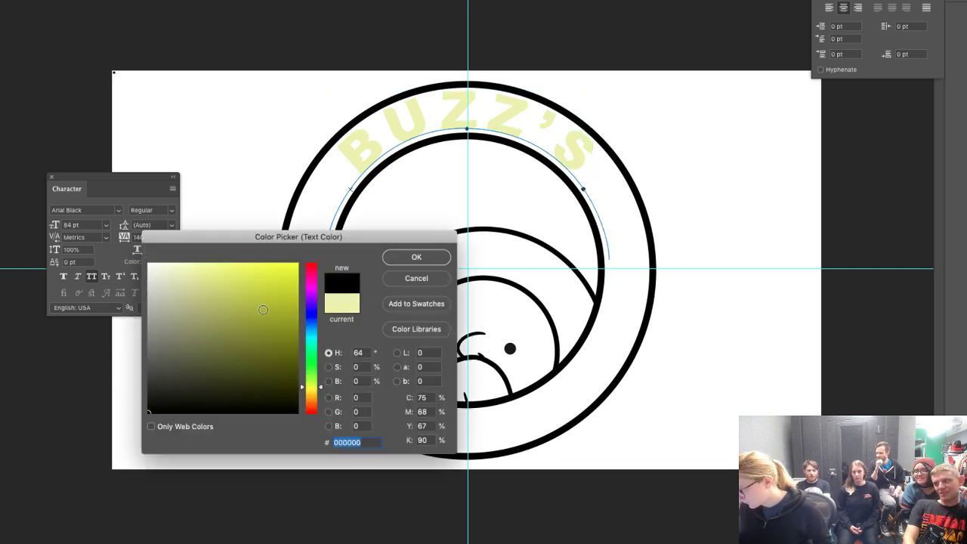
{"action": "key", "text": "Return"}
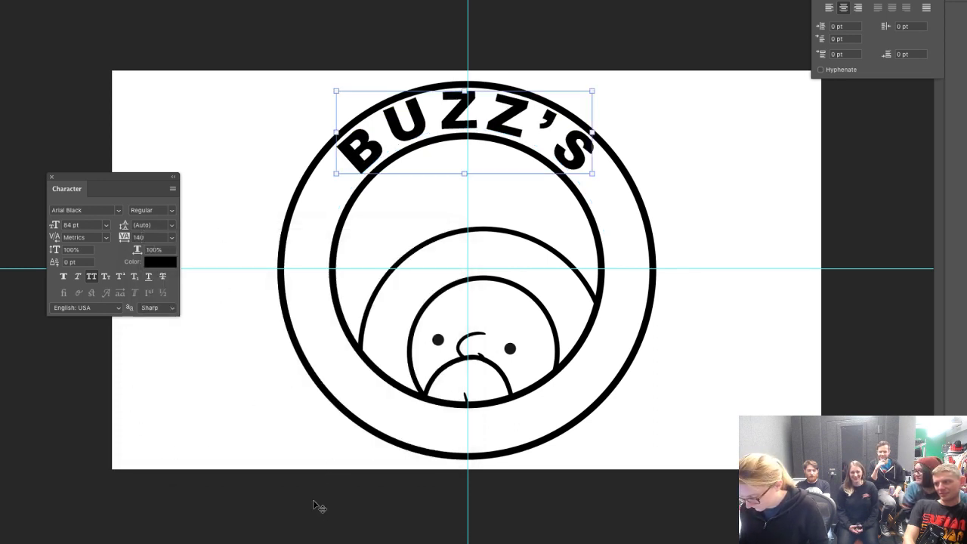
Try to place text on an ellipse path drawn around the inner ring's outer edge, and discard it
{"action": "key", "text": "u"}
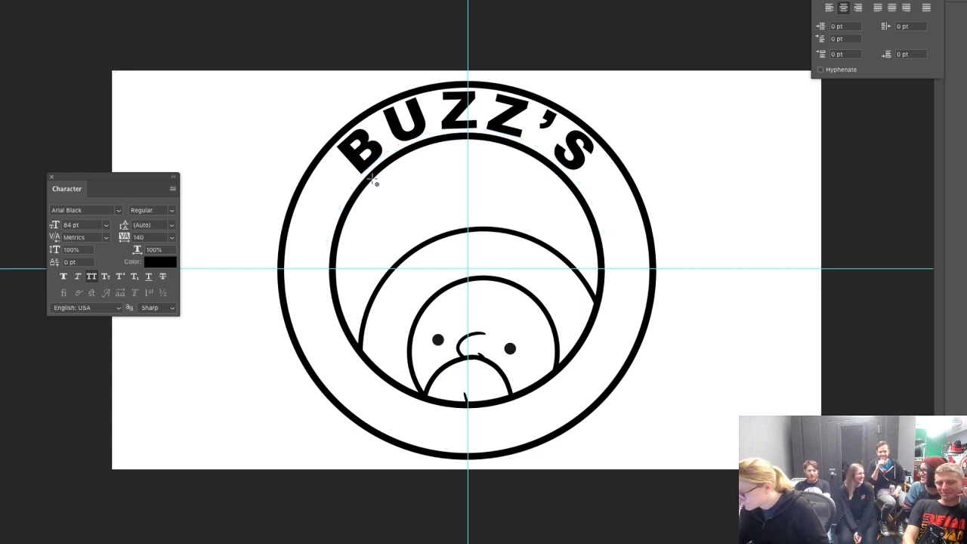
{"action": "left_click_drag", "start_coordinate": [334, 160], "coordinate": [620, 409]}
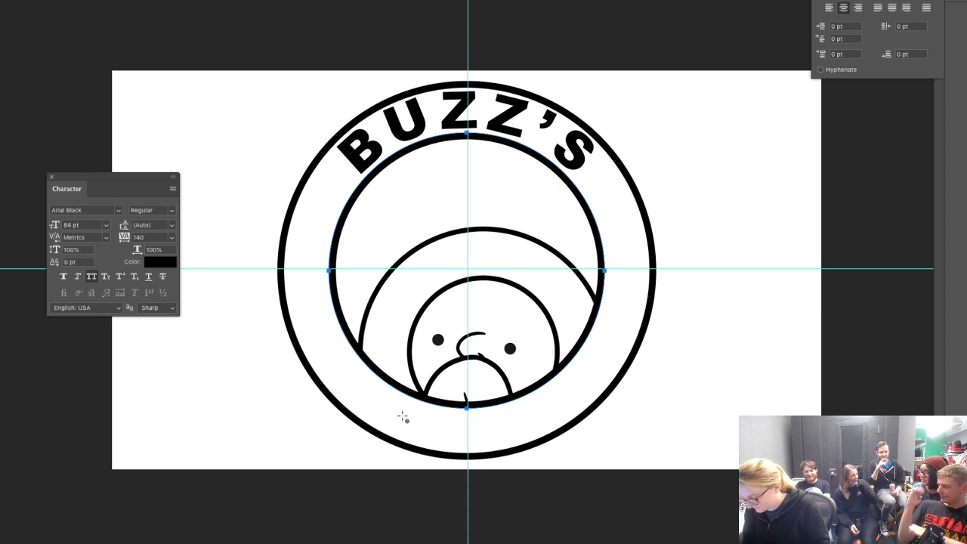
{"action": "left_click", "coordinate": [455, 408]}
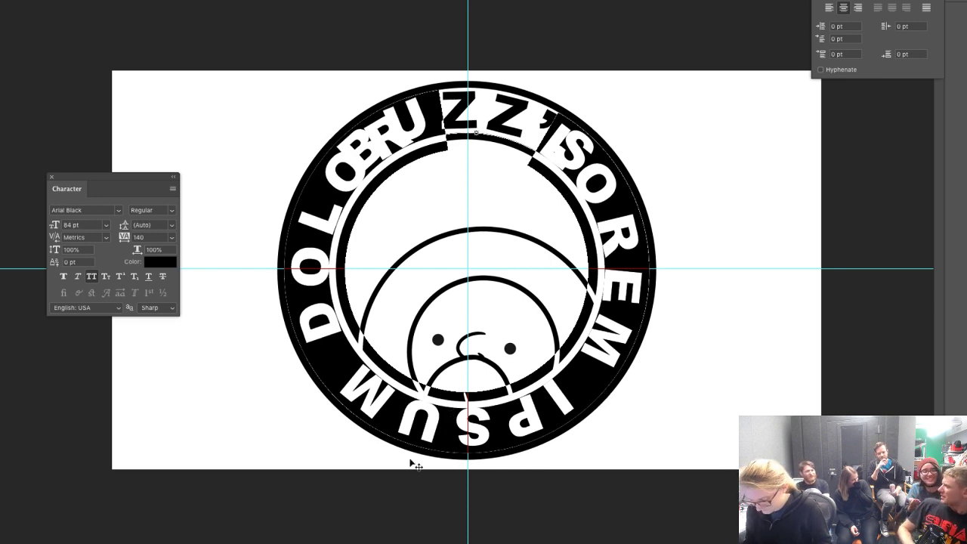
{"action": "key", "text": "Escape"}
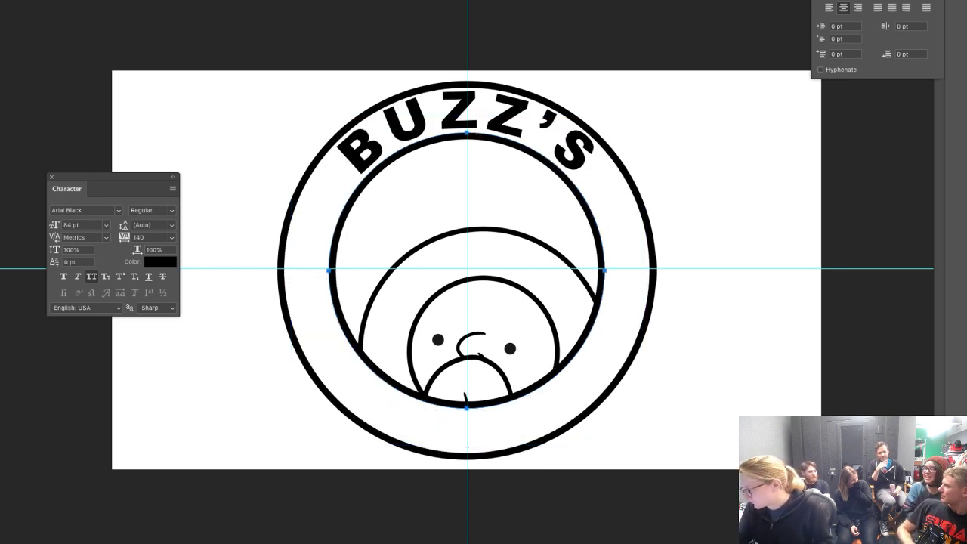
{"action": "left_click", "coordinate": [306, 495]}
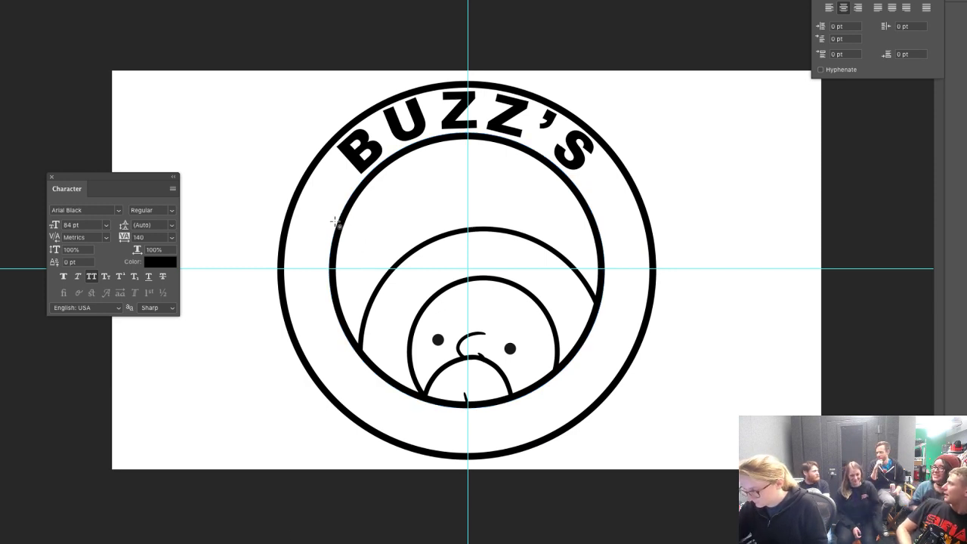
Draw a circular path along the outer ring's inner edge and place the text "HOME COOKING" on it
{"action": "mouse_move", "coordinate": [268, 95]}
{"action": "left_mouse_down"}
{"action": "mouse_move", "coordinate": [600, 415]}
{"action": "mouse_move", "coordinate": [634, 442]}
{"action": "mouse_move", "coordinate": [654, 438]}
{"action": "mouse_move", "coordinate": [675, 453]}
{"action": "left_mouse_up"}
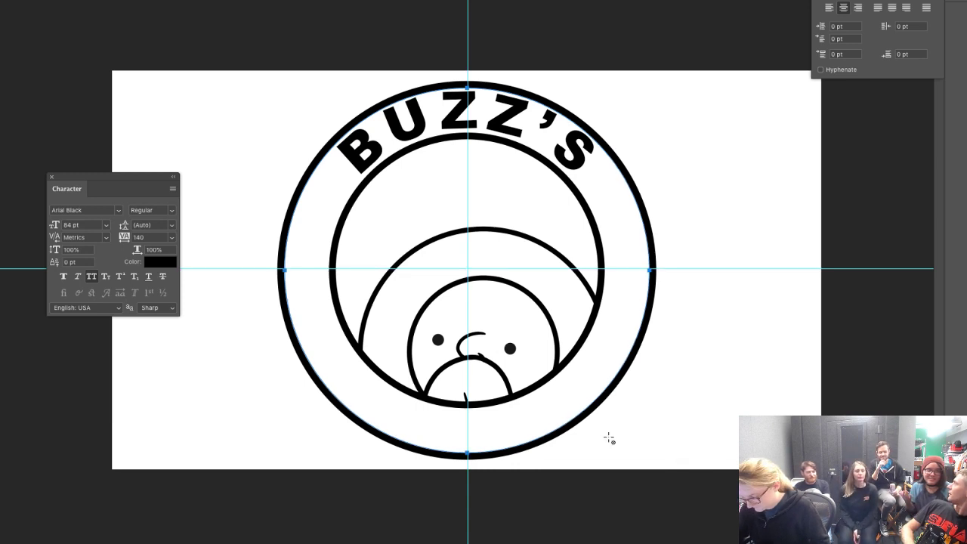
{"action": "left_click", "coordinate": [466, 449]}
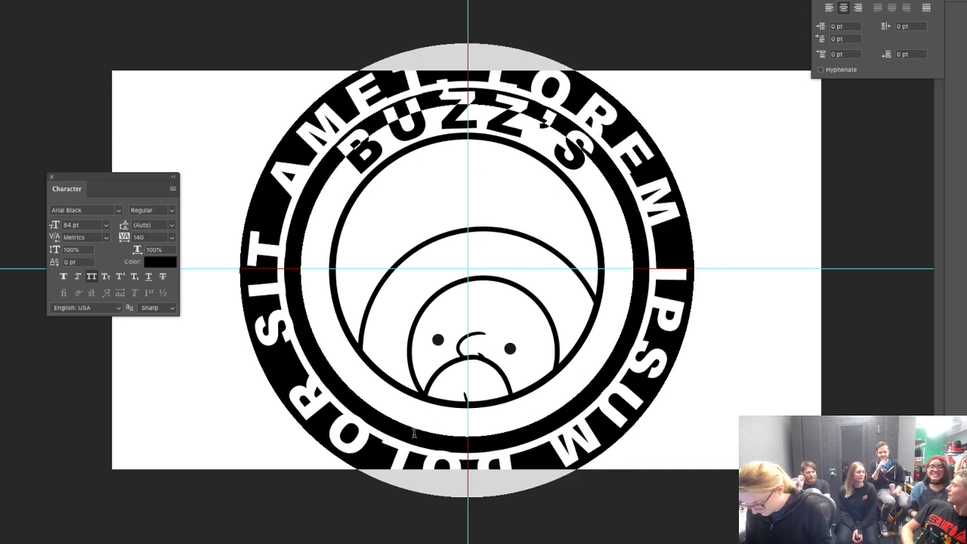
{"action": "type", "text": "HOME COOKING"}
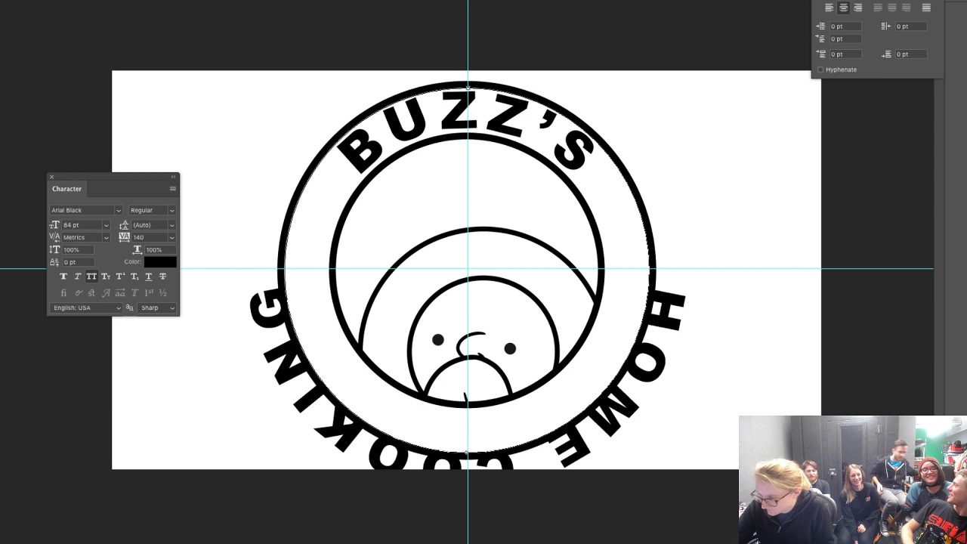
Flip the "HOME COOKING" text to the inside of its path so it reads upright along the bottom
{"action": "left_click", "coordinate": [1, 225]}
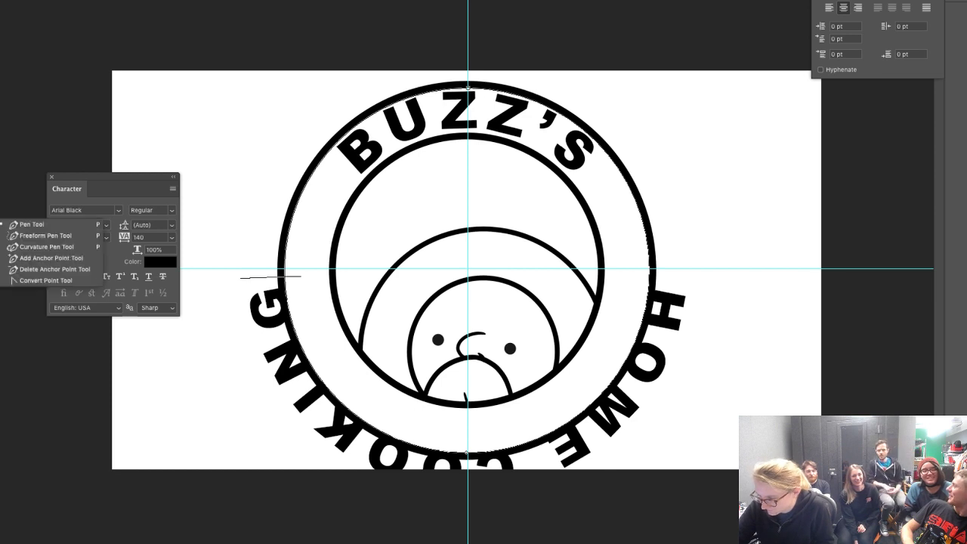
{"action": "left_click", "coordinate": [20, 270]}
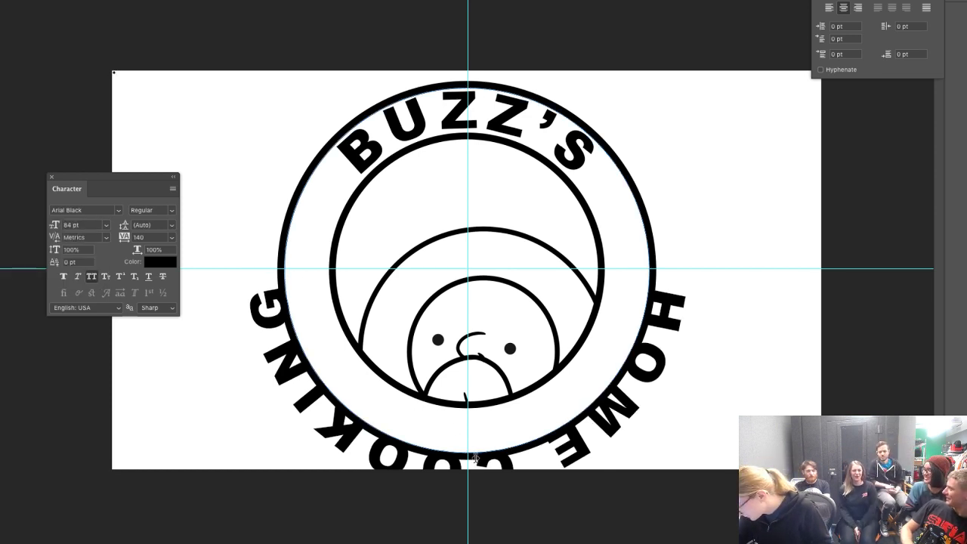
{"action": "left_click_drag", "start_coordinate": [475, 458], "coordinate": [476, 448]}
{"action": "key", "text": "v"}
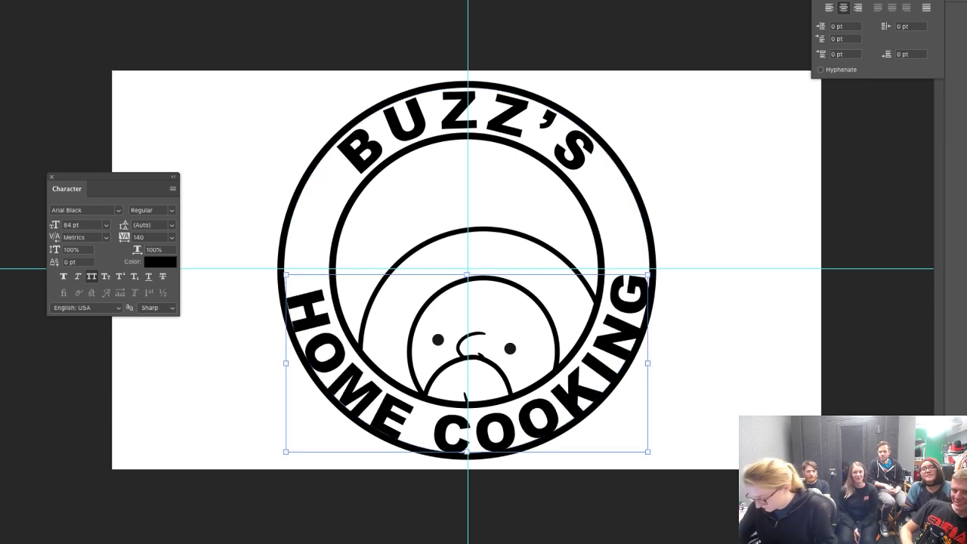
Nudge the "HOME COOKING" text upward so it sits clear of the outer ring at the bottom
{"action": "key", "text": "Up"}
{"action": "key", "text": "Up"}
{"action": "key", "text": "Up"}
{"action": "key", "text": "Up"}
{"action": "key", "text": "Up"}
{"action": "key", "text": "Up"}
{"action": "key", "text": "Up"}
{"action": "key", "text": "Up"}
{"action": "key", "text": "Up"}
{"action": "key", "text": "Up"}
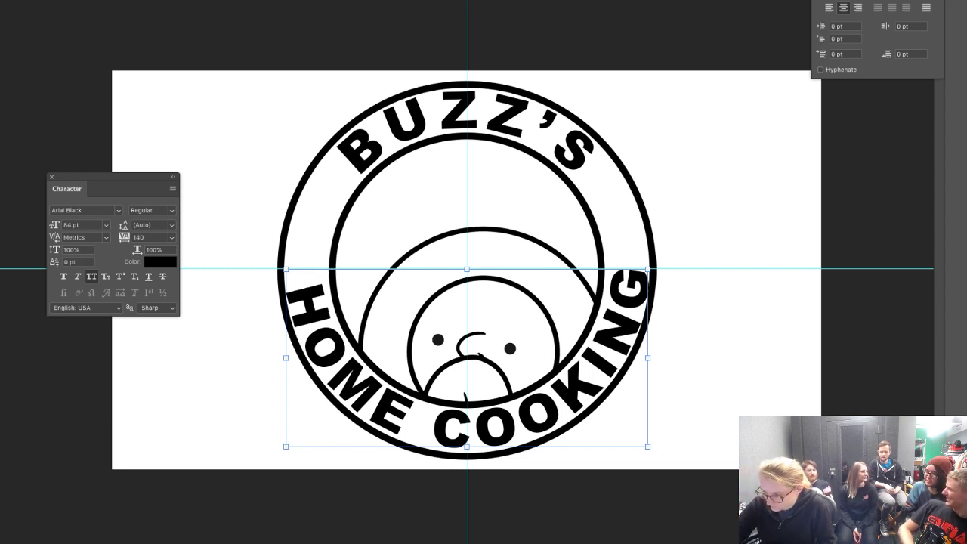
{"action": "key", "text": "Return"}
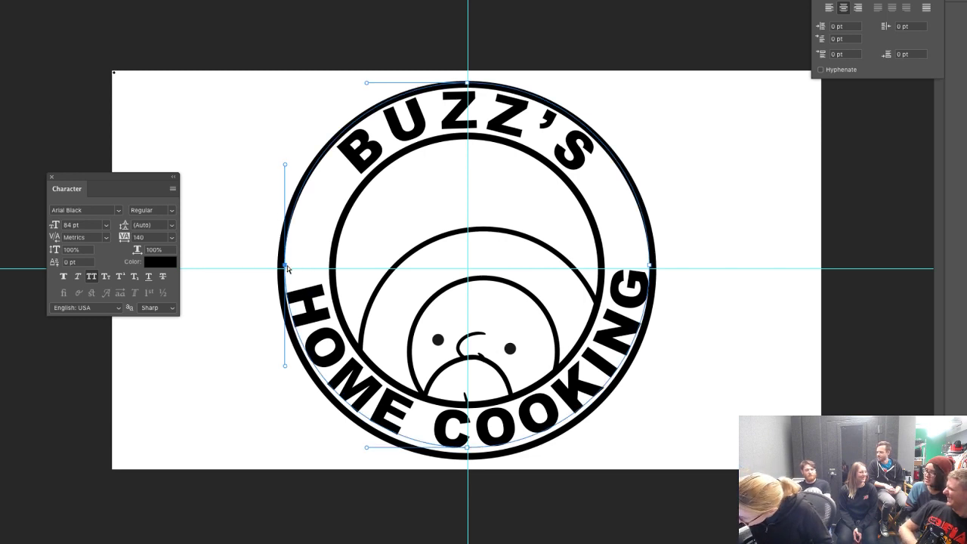
Move the left, right and top anchors of the "HOME COOKING" path slightly inward from the outer ring
{"action": "left_click_drag", "start_coordinate": [285, 266], "coordinate": [289, 266]}
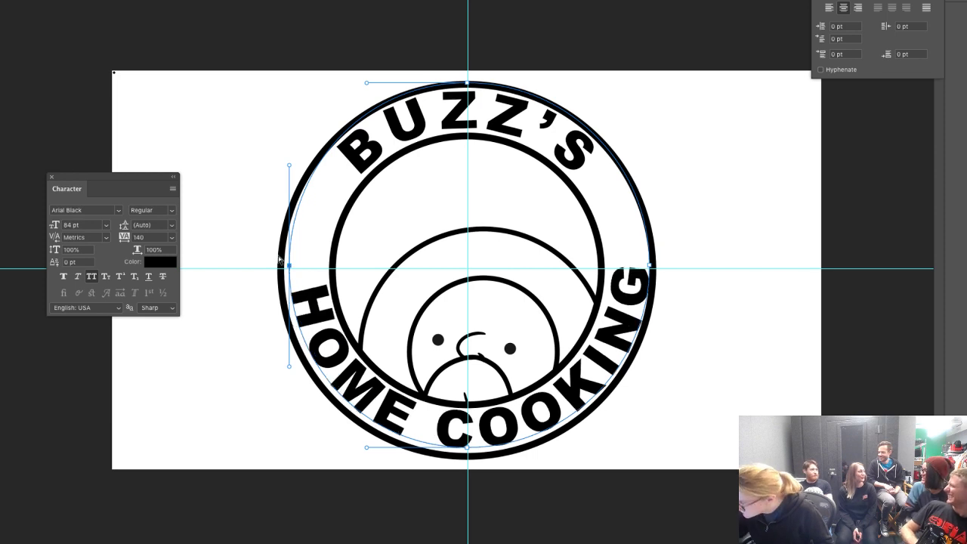
{"action": "left_click_drag", "start_coordinate": [650, 266], "coordinate": [644, 267]}
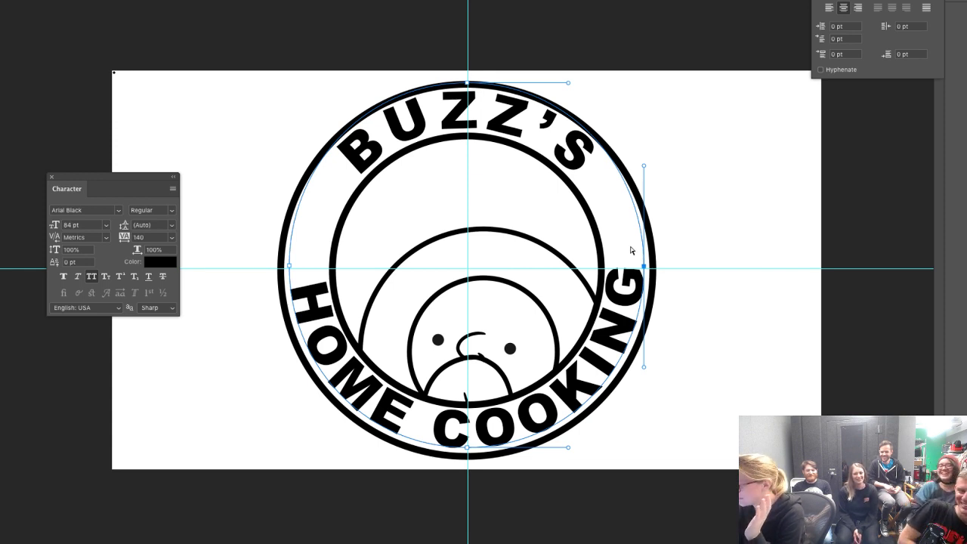
{"action": "left_click_drag", "start_coordinate": [467, 84], "coordinate": [467, 95]}
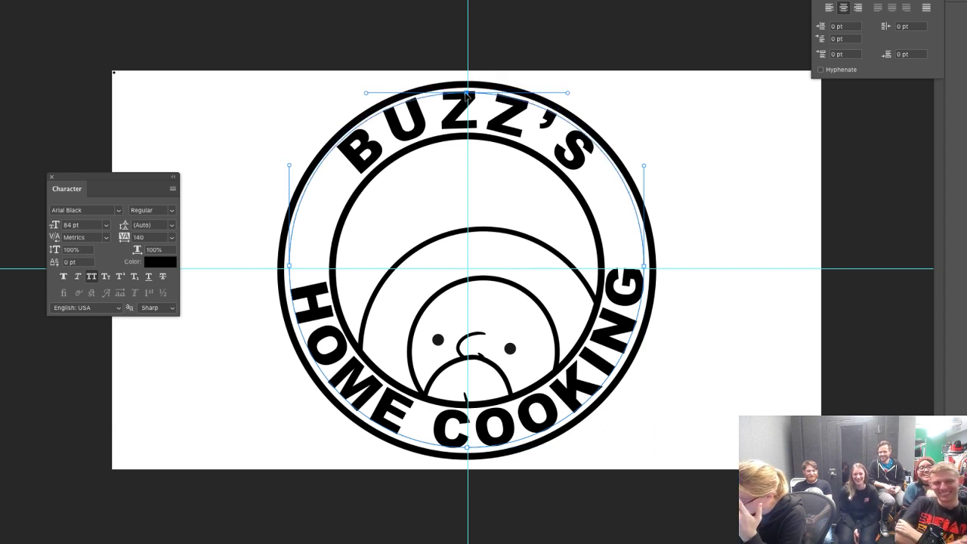
Fine-tune the curve handles and side anchors of the "HOME COOKING" path and finish editing the path
{"action": "left_click_drag", "start_coordinate": [365, 93], "coordinate": [370, 93]}
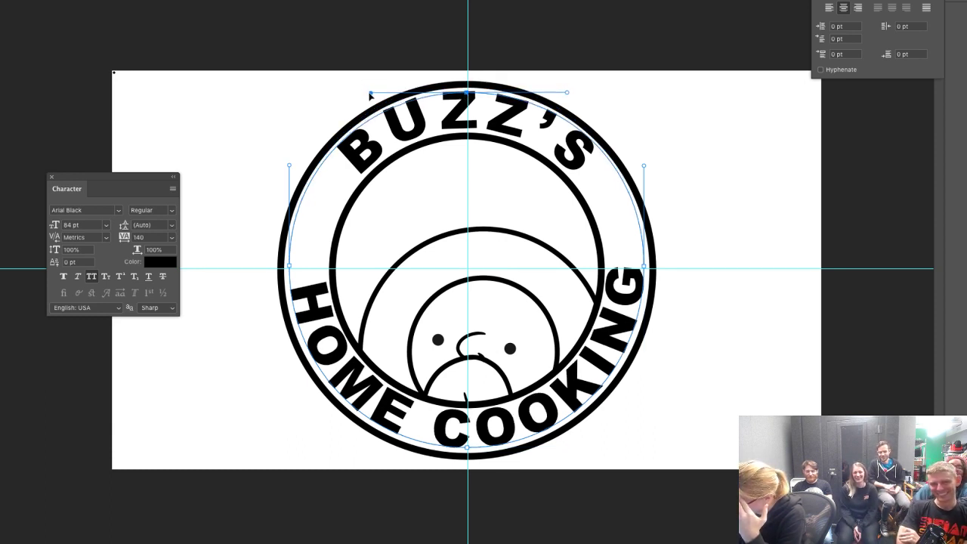
{"action": "left_click", "coordinate": [289, 268]}
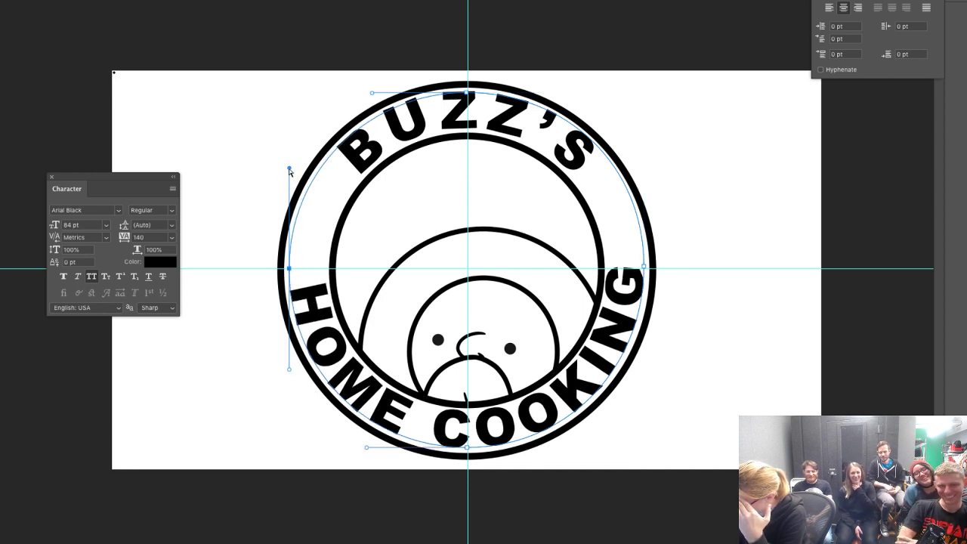
{"action": "left_click", "coordinate": [644, 268]}
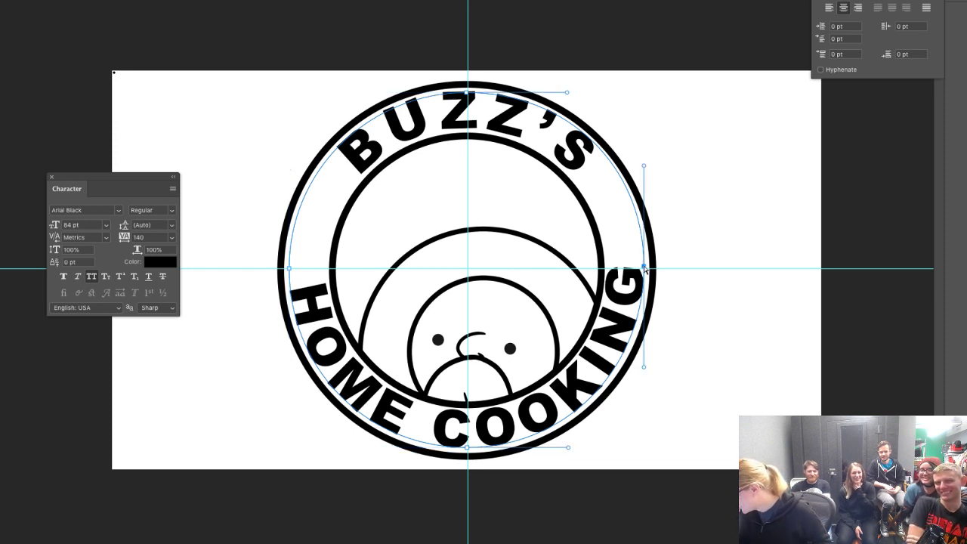
{"action": "left_click_drag", "start_coordinate": [643, 165], "coordinate": [645, 177]}
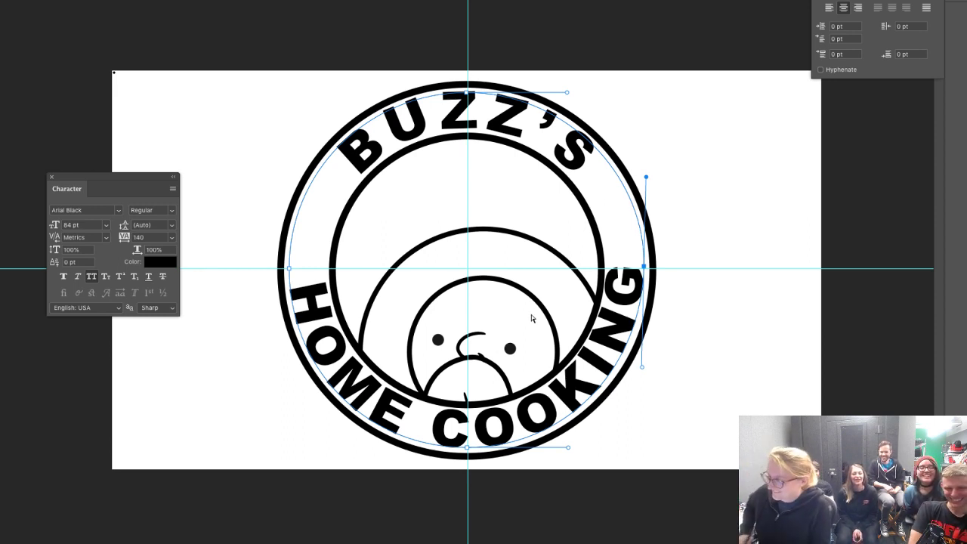
{"action": "left_click", "coordinate": [542, 339], "text": "alt+super"}
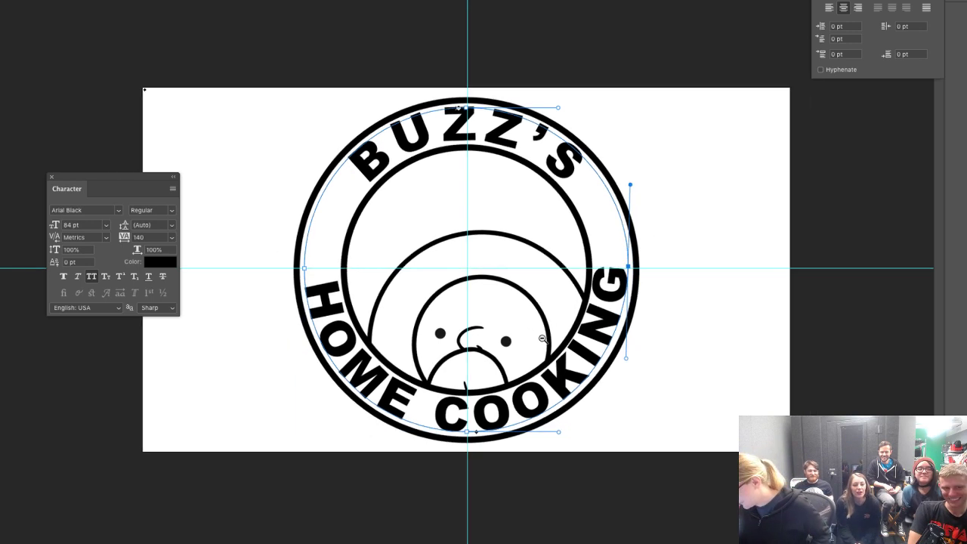
{"action": "key", "text": "ctrl+minus"}
{"action": "key", "text": "ctrl+plus"}
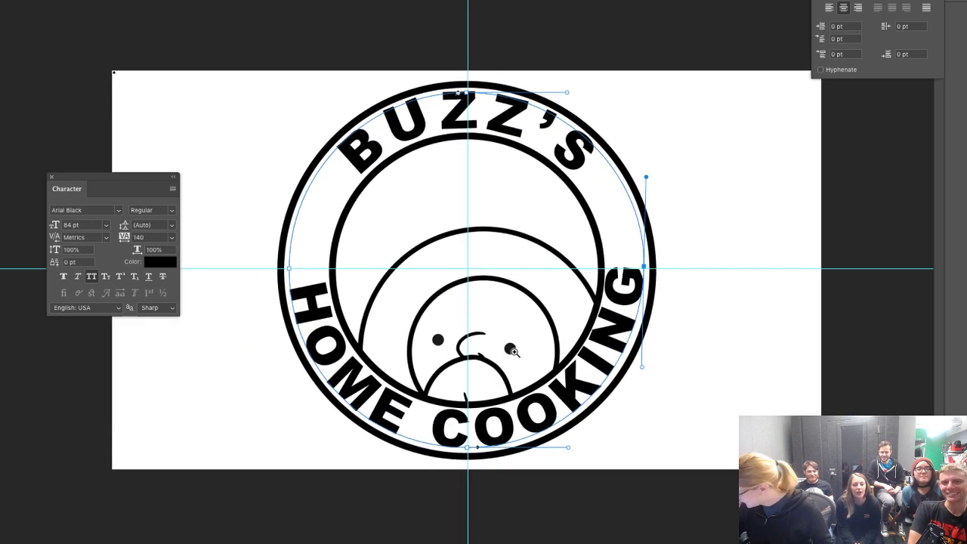
{"action": "key", "text": "Return"}
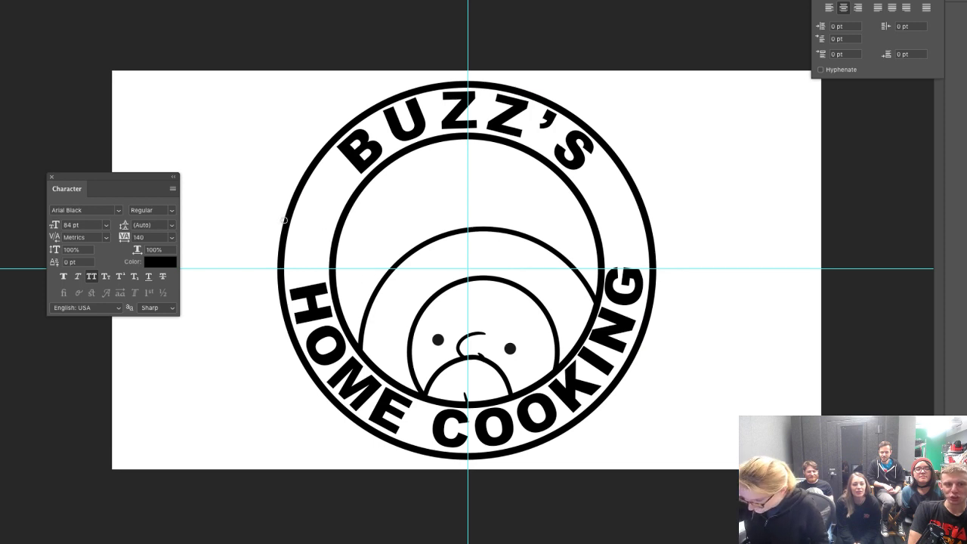
Enlarge the eraser and erase both rings on each side between "BUZZ'S" and "HOME COOKING", leaving matching gaps
{"action": "key", "text": "bracketright"}
{"action": "key", "text": "bracketright"}
{"action": "key", "text": "bracketright"}
{"action": "key", "text": "bracketright"}
{"action": "key", "text": "bracketright"}
{"action": "key", "text": "bracketright"}
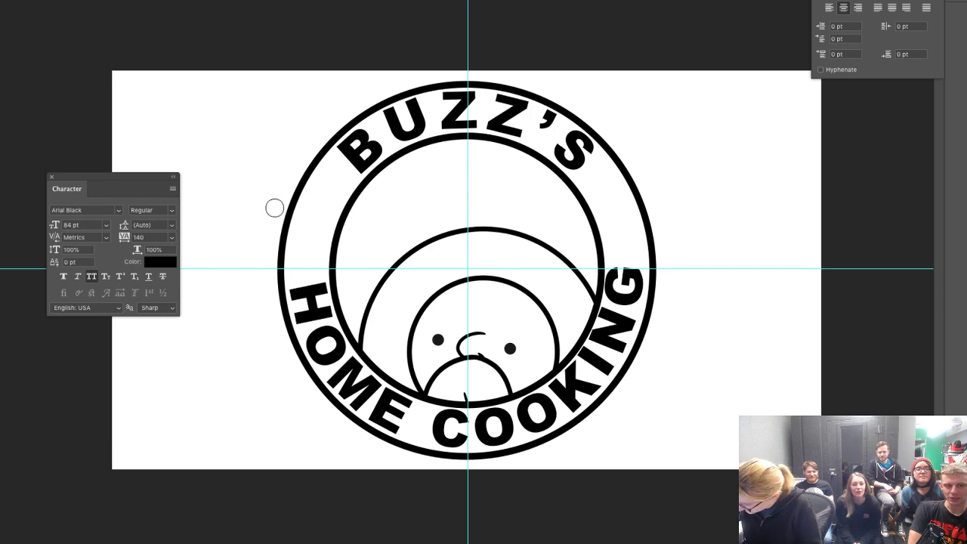
{"action": "mouse_move", "coordinate": [280, 212]}
{"action": "left_mouse_down"}
{"action": "mouse_move", "coordinate": [361, 252]}
{"action": "mouse_move", "coordinate": [275, 197]}
{"action": "mouse_move", "coordinate": [287, 199]}
{"action": "mouse_move", "coordinate": [289, 172]}
{"action": "mouse_move", "coordinate": [309, 189]}
{"action": "mouse_move", "coordinate": [284, 151]}
{"action": "mouse_move", "coordinate": [314, 163]}
{"action": "mouse_move", "coordinate": [305, 150]}
{"action": "mouse_move", "coordinate": [368, 212]}
{"action": "mouse_move", "coordinate": [303, 153]}
{"action": "mouse_move", "coordinate": [366, 222]}
{"action": "mouse_move", "coordinate": [295, 162]}
{"action": "mouse_move", "coordinate": [349, 224]}
{"action": "mouse_move", "coordinate": [300, 179]}
{"action": "left_mouse_up"}
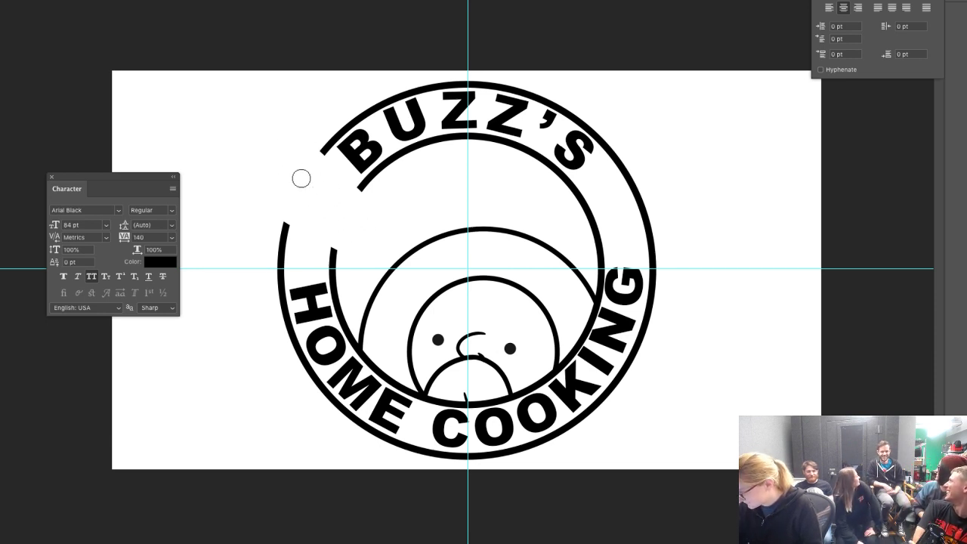
{"action": "mouse_move", "coordinate": [568, 198]}
{"action": "left_mouse_down"}
{"action": "mouse_move", "coordinate": [623, 151]}
{"action": "mouse_move", "coordinate": [566, 207]}
{"action": "mouse_move", "coordinate": [599, 160]}
{"action": "left_mouse_up"}
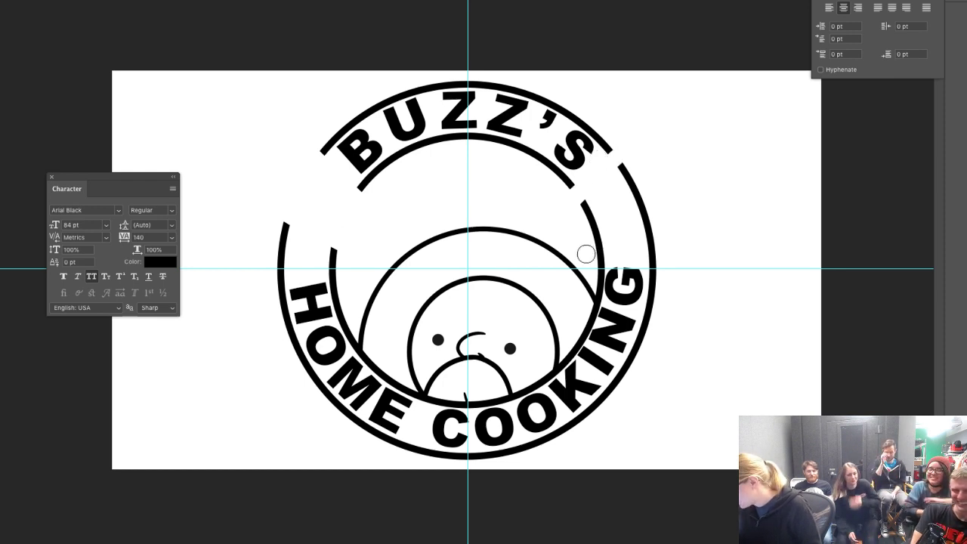
{"action": "left_click_drag", "start_coordinate": [585, 252], "coordinate": [656, 214]}
{"action": "mouse_move", "coordinate": [591, 251]}
{"action": "left_mouse_down"}
{"action": "mouse_move", "coordinate": [582, 201]}
{"action": "mouse_move", "coordinate": [618, 112]}
{"action": "mouse_move", "coordinate": [618, 176]}
{"action": "mouse_move", "coordinate": [619, 161]}
{"action": "mouse_move", "coordinate": [644, 215]}
{"action": "left_mouse_up"}
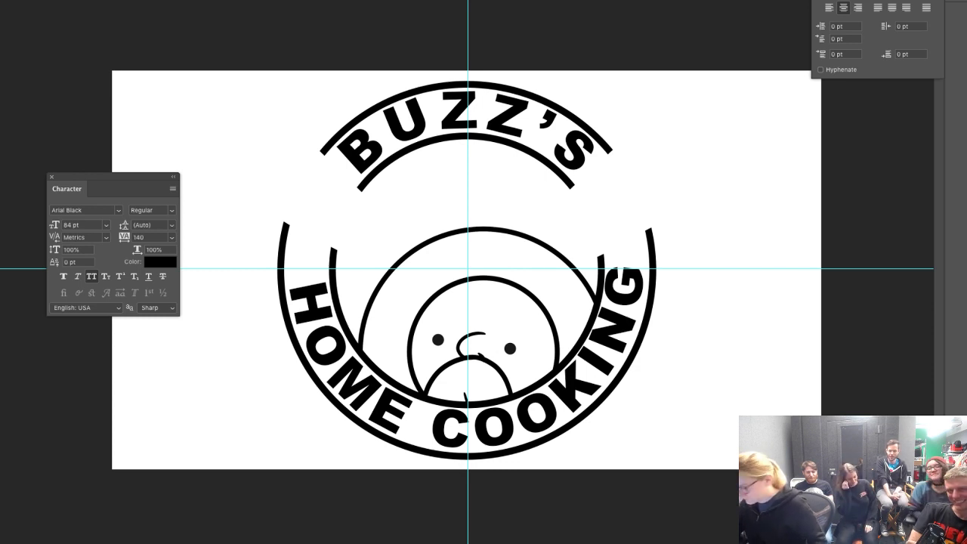
Draw a circular path midway between the two rings and stroke it as a thin black line
{"action": "left_click_drag", "start_coordinate": [337, 162], "coordinate": [635, 436]}
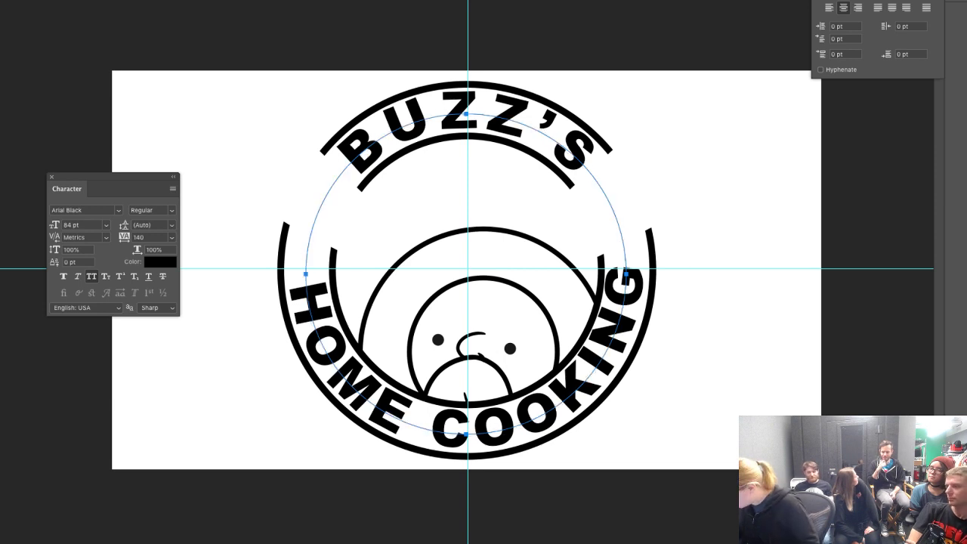
{"action": "key", "text": "ctrl+z"}
{"action": "key", "text": "Return"}
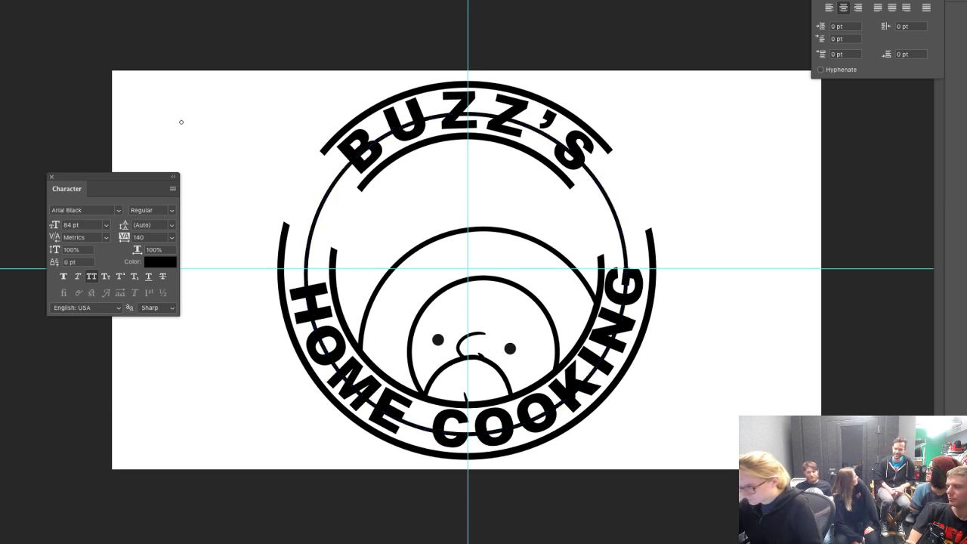
Move the thin middle circle up and slightly right to centre it on the guides
{"action": "key", "text": "ctrl+t"}
{"action": "key", "text": "Up"}
{"action": "key", "text": "Up"}
{"action": "key", "text": "Up"}
{"action": "key", "text": "Up"}
{"action": "key", "text": "Up"}
{"action": "key", "text": "Up"}
{"action": "key", "text": "Up"}
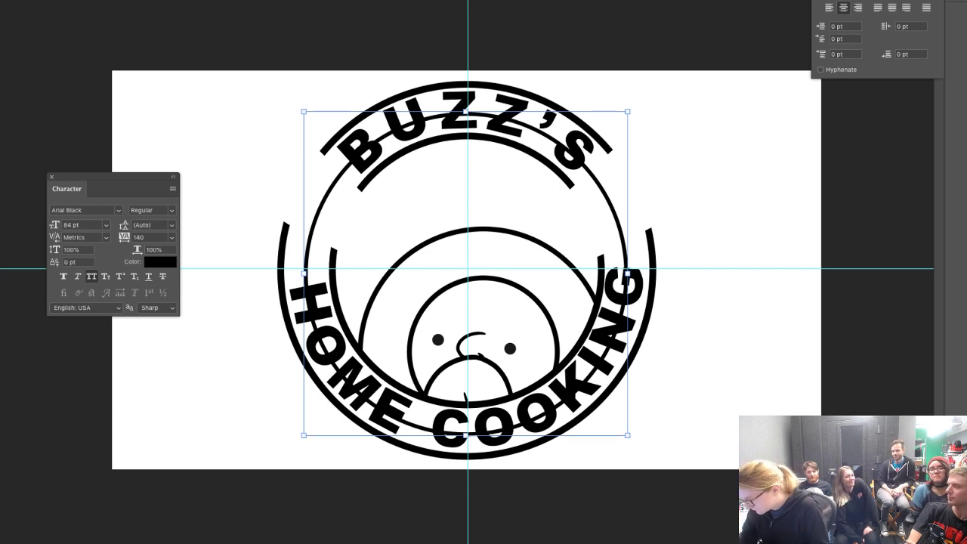
{"action": "key", "text": "Up"}
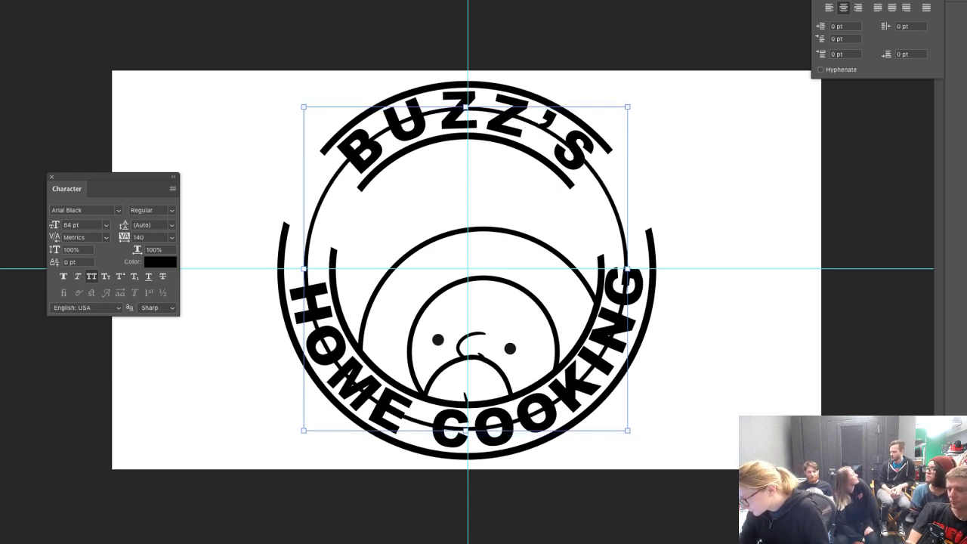
{"action": "key", "text": "Right"}
{"action": "key", "text": "Right"}
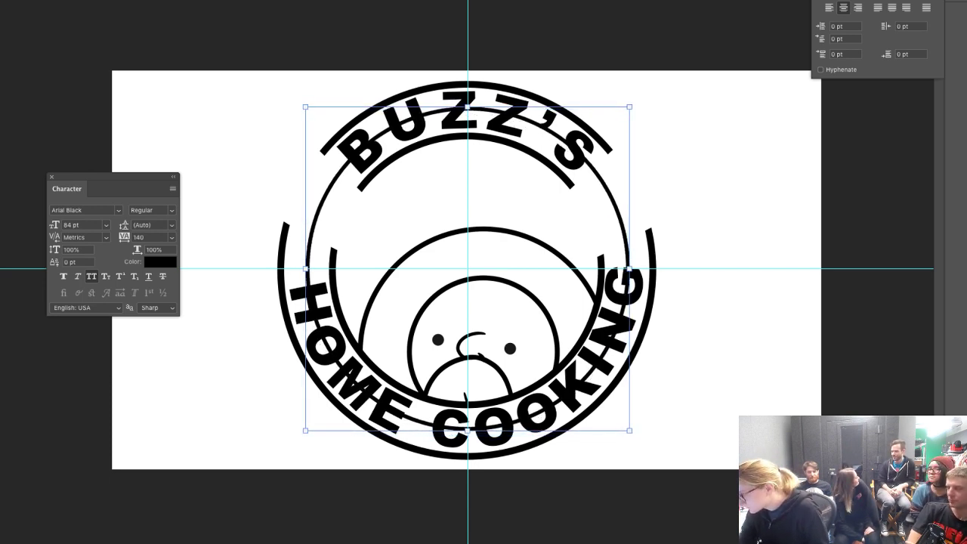
{"action": "key", "text": "Right"}
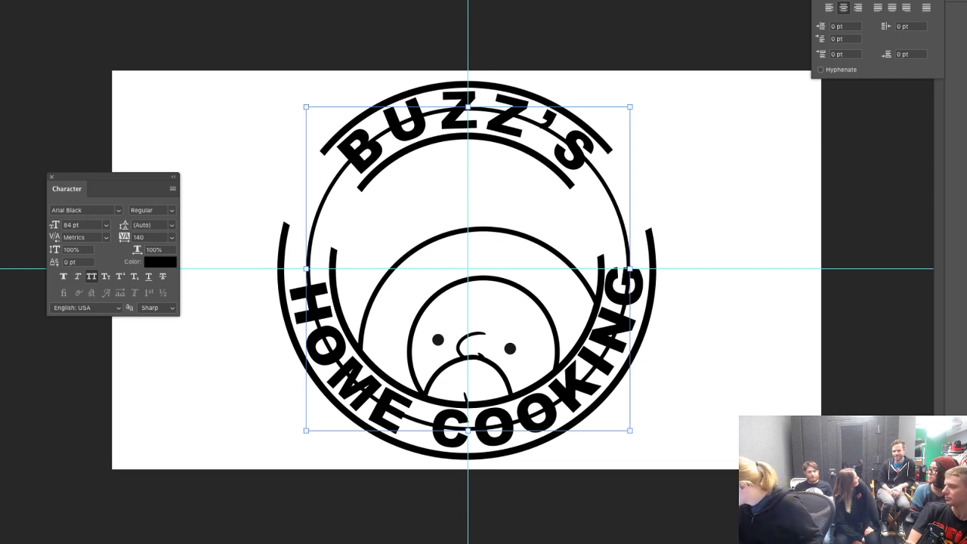
{"action": "key", "text": "Return"}
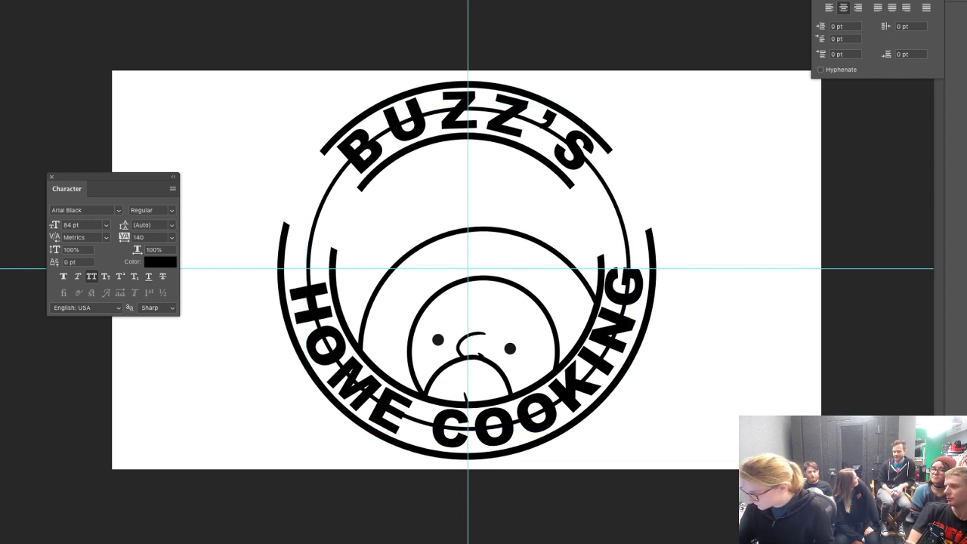
Add two more thin black concentric circles centred on the guides, one outside and one inside the thin middle circle
{"action": "left_click_drag", "start_coordinate": [299, 167], "coordinate": [680, 446]}
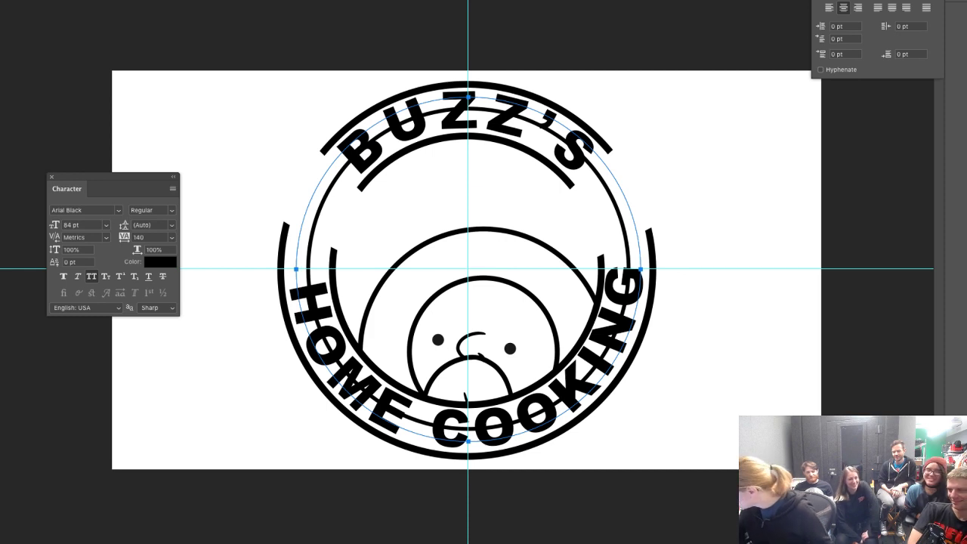
{"action": "key", "text": "super+z"}
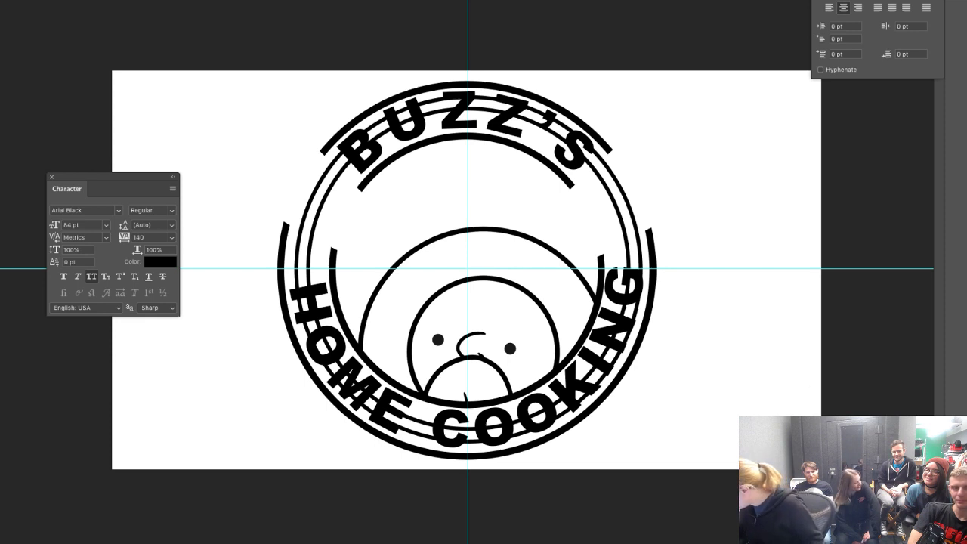
{"action": "left_click_drag", "start_coordinate": [342, 170], "coordinate": [643, 413]}
{"action": "left_click_drag", "start_coordinate": [644, 415], "coordinate": [640, 419]}
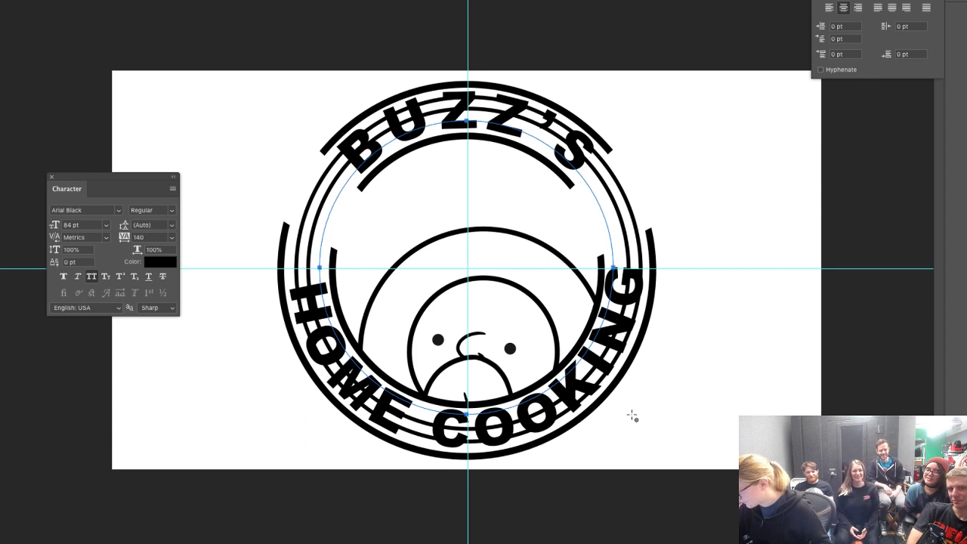
{"action": "key", "text": "super+z"}
{"action": "left_click_drag", "start_coordinate": [323, 128], "coordinate": [622, 413]}
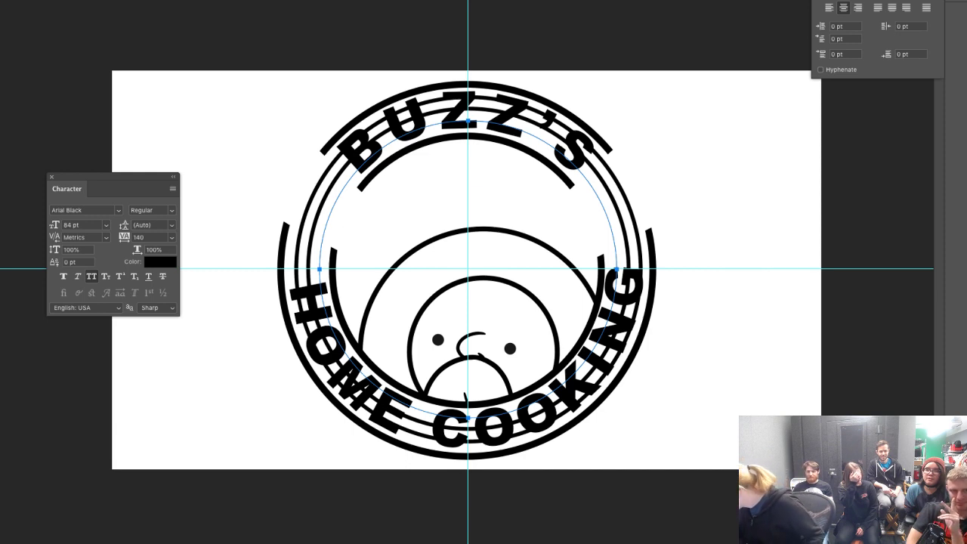
{"action": "key", "text": "Return"}
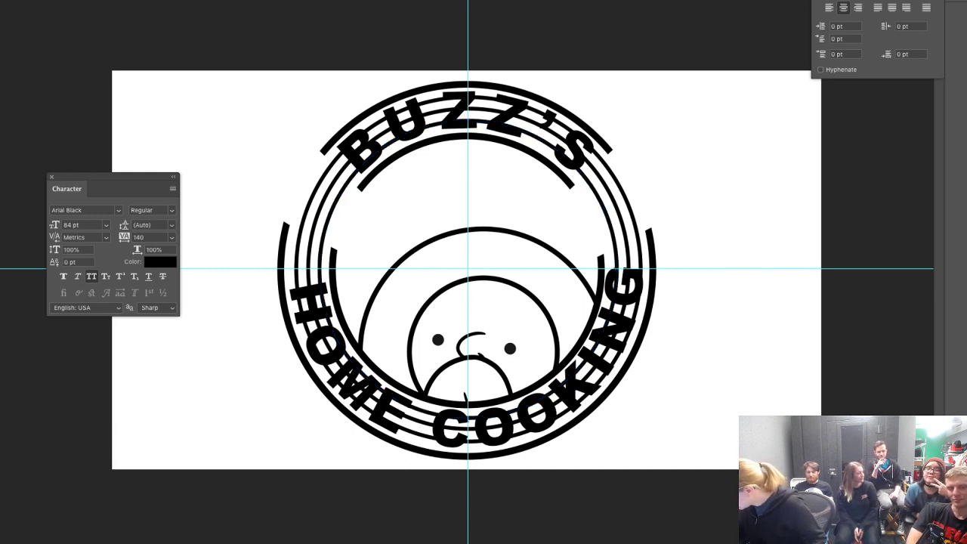
{"action": "key", "text": "super+z"}
{"action": "key", "text": "super+z"}
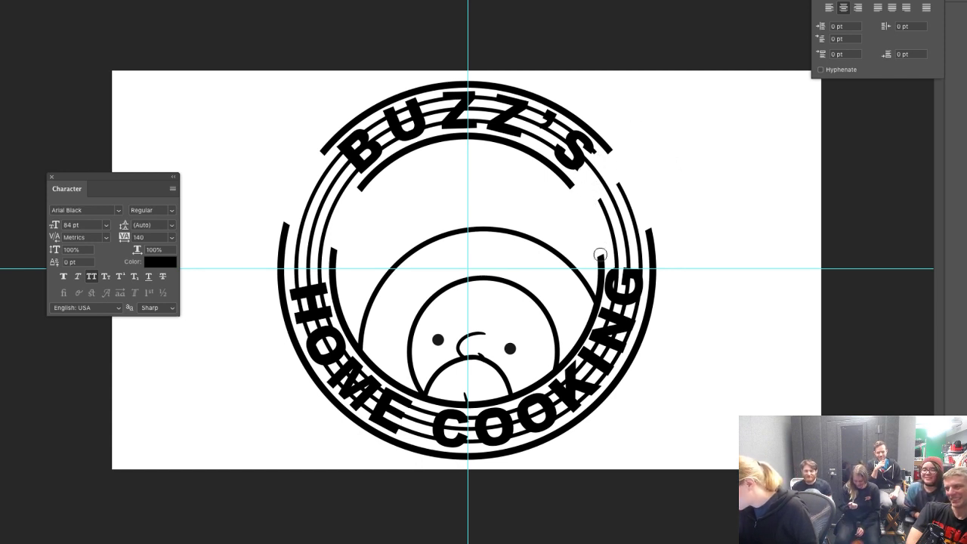
Cut the outer and inner thin circles at both side gaps and delete their segments running behind "BUZZ'S" and "HOME COOKING"
{"action": "mouse_move", "coordinate": [600, 254]}
{"action": "left_mouse_down"}
{"action": "mouse_move", "coordinate": [659, 231]}
{"action": "mouse_move", "coordinate": [653, 219]}
{"action": "left_mouse_up"}
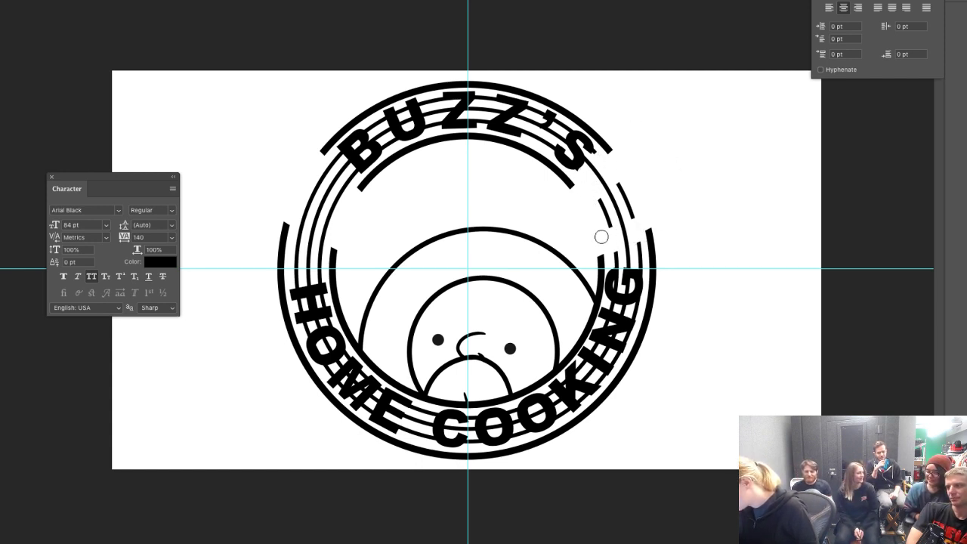
{"action": "key", "text": "ctrl+z"}
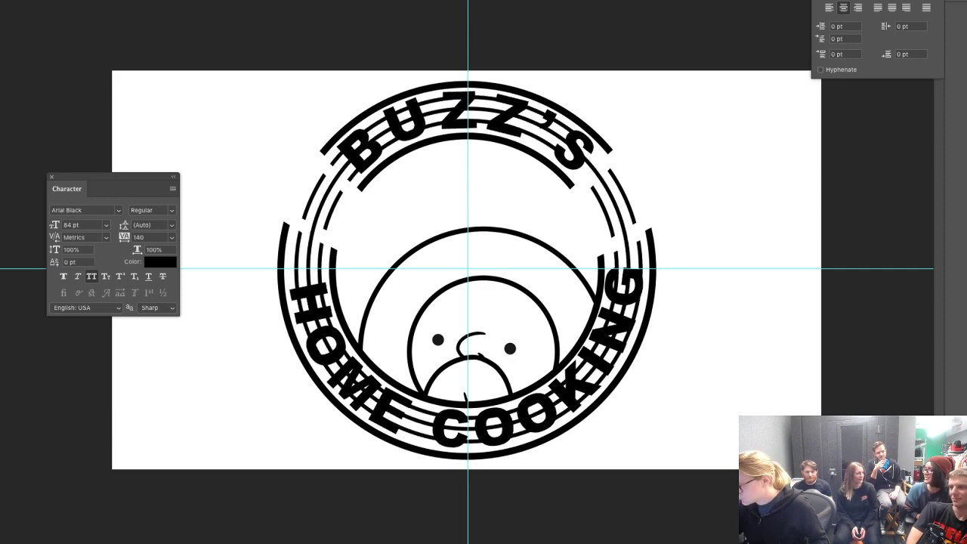
{"action": "left_click", "coordinate": [470, 98]}
{"action": "left_click", "coordinate": [465, 122], "text": "shift"}
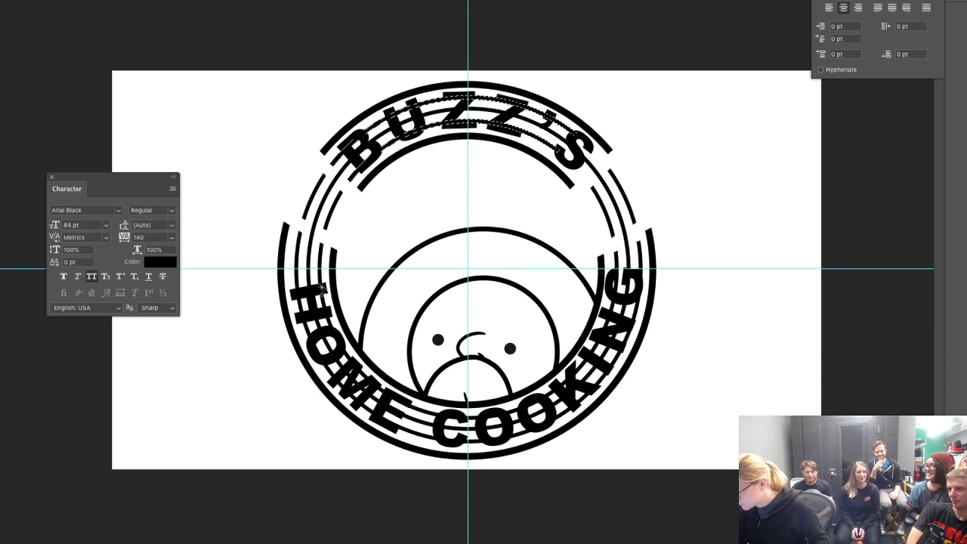
{"action": "left_click", "coordinate": [296, 295], "text": "shift"}
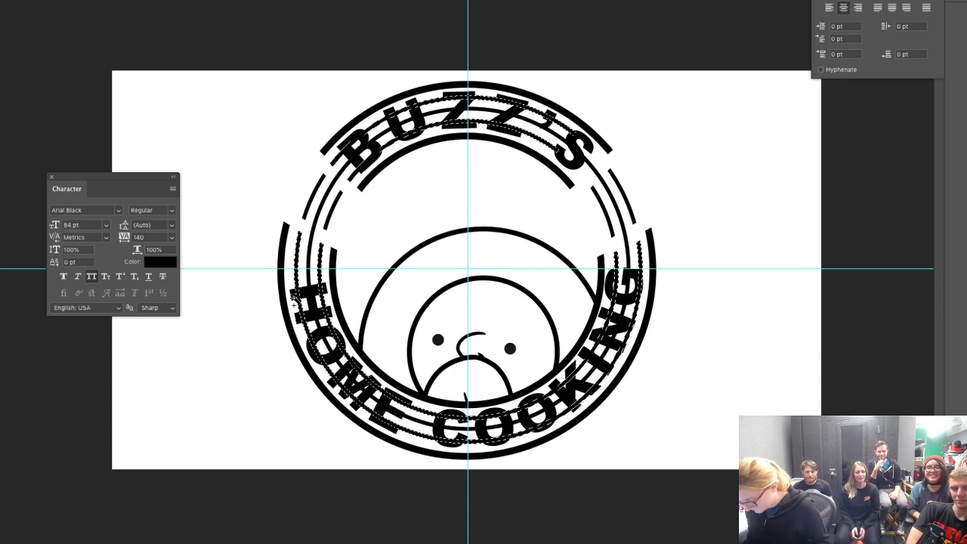
{"action": "key", "text": "ctrl+d"}
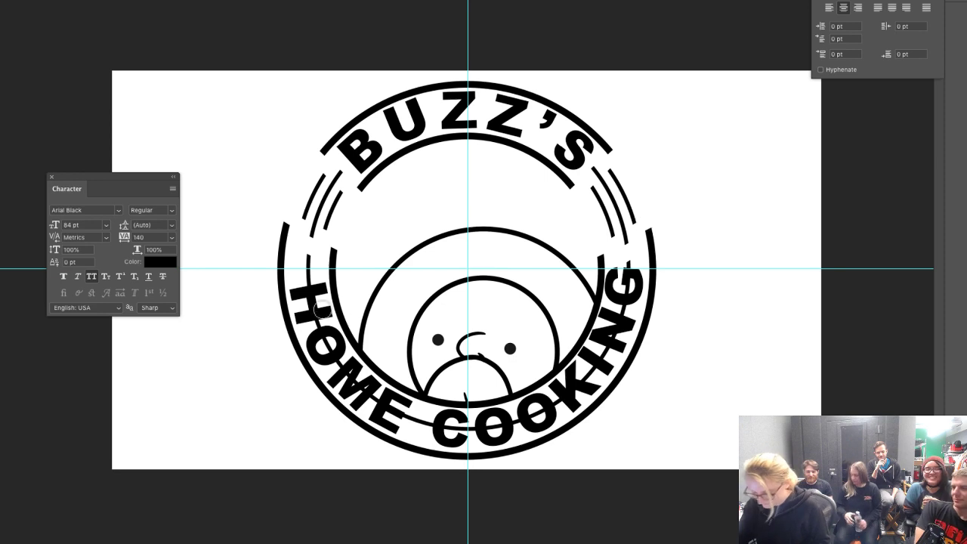
Select the middle thin line running through "HOME COOKING" with the Magic Wand and delete it
{"action": "key", "text": "w"}
{"action": "left_click", "coordinate": [311, 303]}
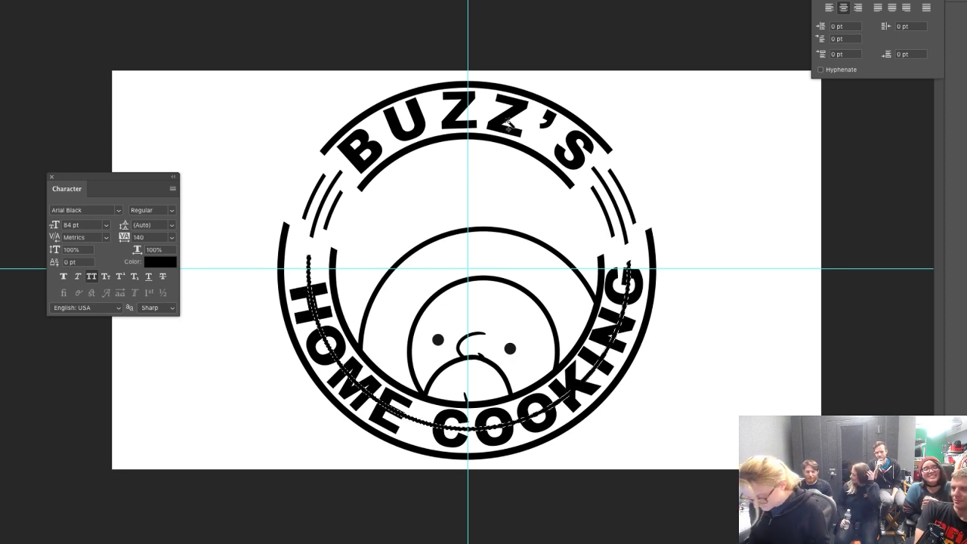
{"action": "key", "text": "BackSpace"}
{"action": "key", "text": "super+d"}
{"action": "key", "text": "e"}
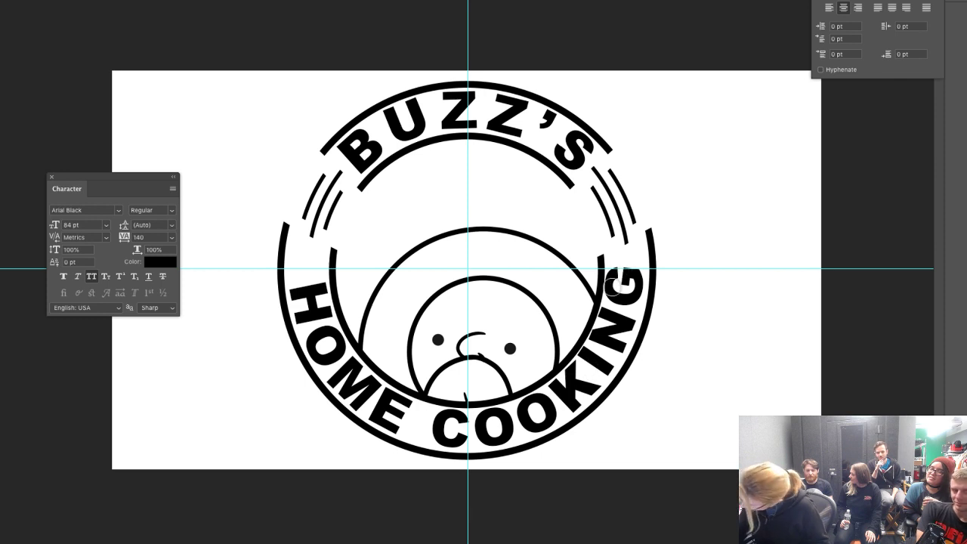
Reshape the "HOME COOKING" text path by shifting its right anchor slightly outward and its bottom anchor slightly down
{"action": "key", "text": "t"}
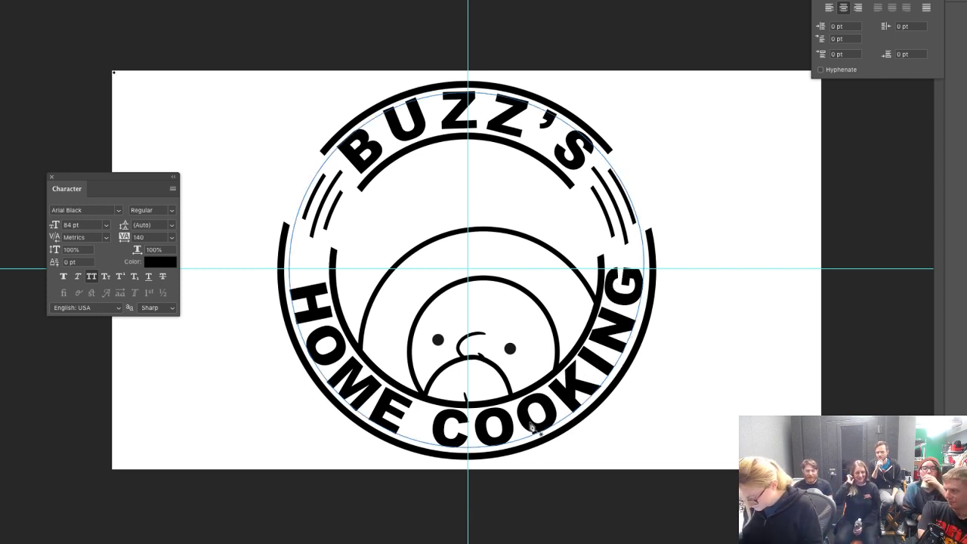
{"action": "left_click", "coordinate": [645, 263]}
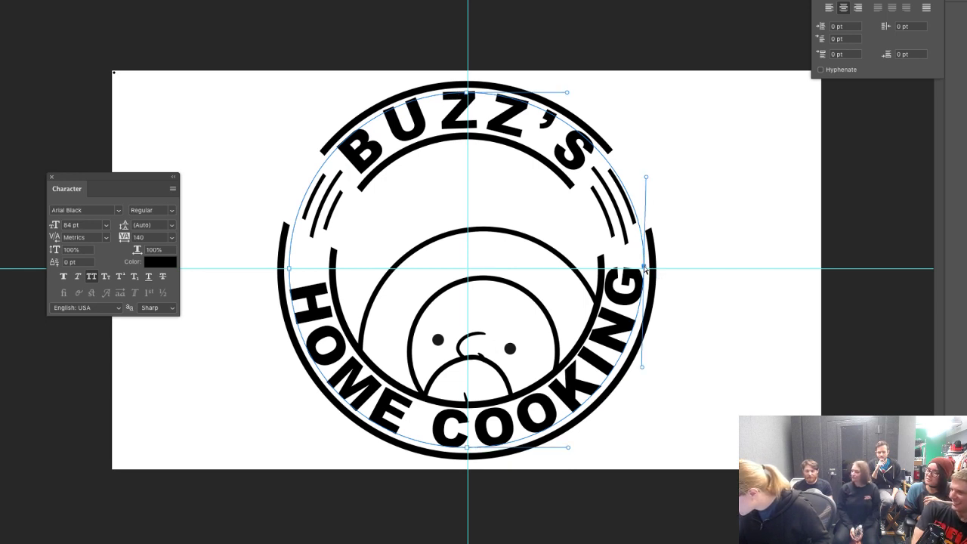
{"action": "left_click_drag", "start_coordinate": [644, 267], "coordinate": [650, 267]}
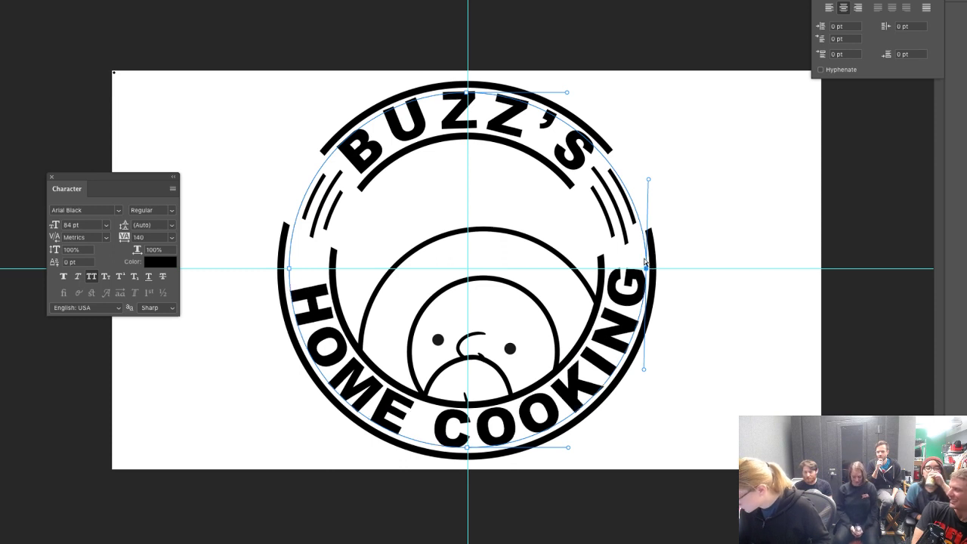
{"action": "left_click_drag", "start_coordinate": [466, 450], "coordinate": [466, 451]}
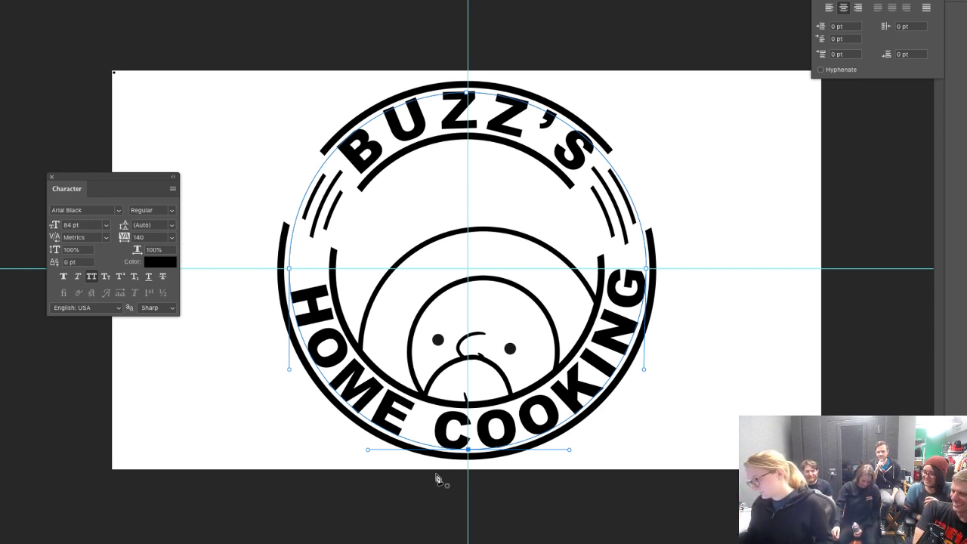
{"action": "key", "text": "Return"}
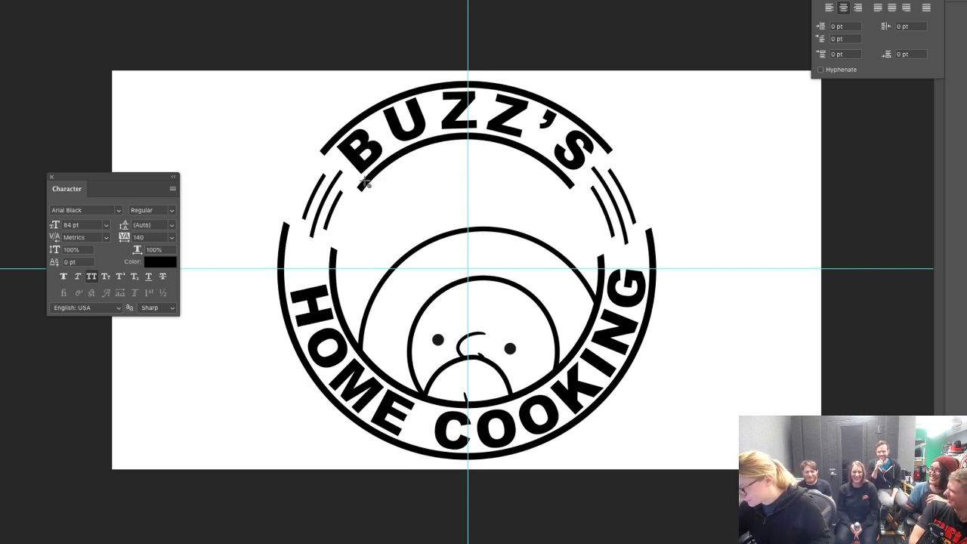
Draw a circular path just inside the inner ring, centre it on the guides and stroke it with a thin black line
{"action": "left_click_drag", "start_coordinate": [367, 184], "coordinate": [586, 396]}
{"action": "key", "text": "space"}
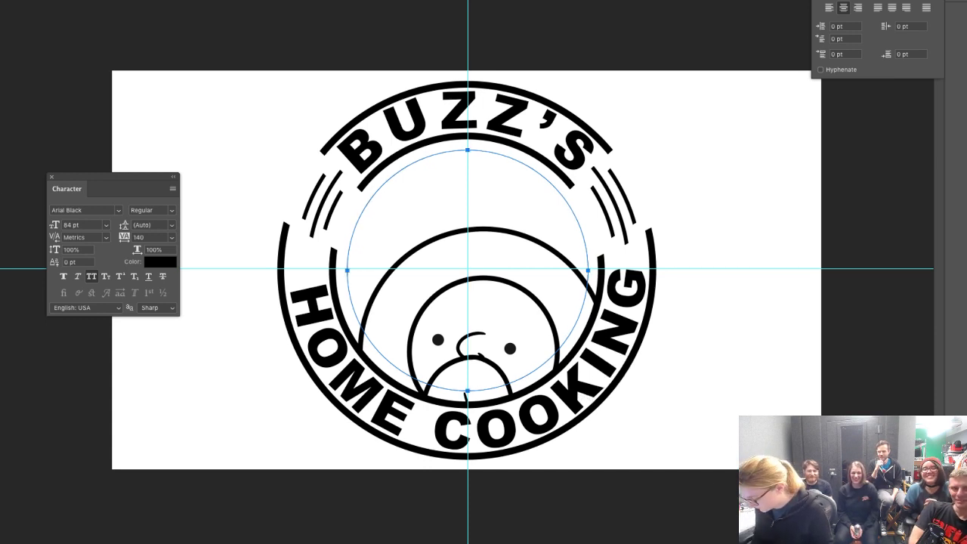
{"action": "key", "text": "Up"}
{"action": "key", "text": "Up"}
{"action": "key", "text": "Right"}
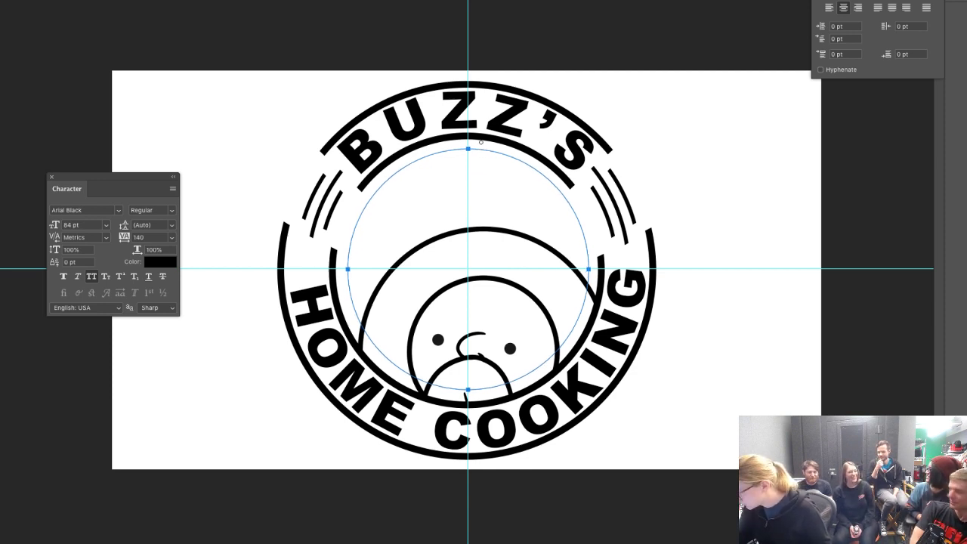
{"action": "key", "text": "Return"}
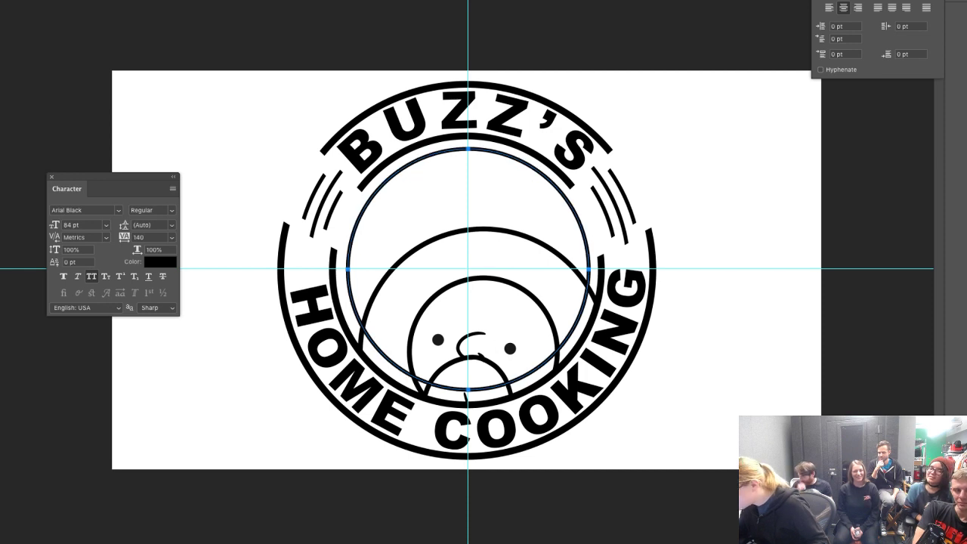
Erase the part of the new inner circle that overlaps the cartoon head, and restore the thin lines in the side gaps
{"action": "key", "text": "Return"}
{"action": "key", "text": "e"}
{"action": "left_click_drag", "start_coordinate": [577, 290], "coordinate": [583, 298]}
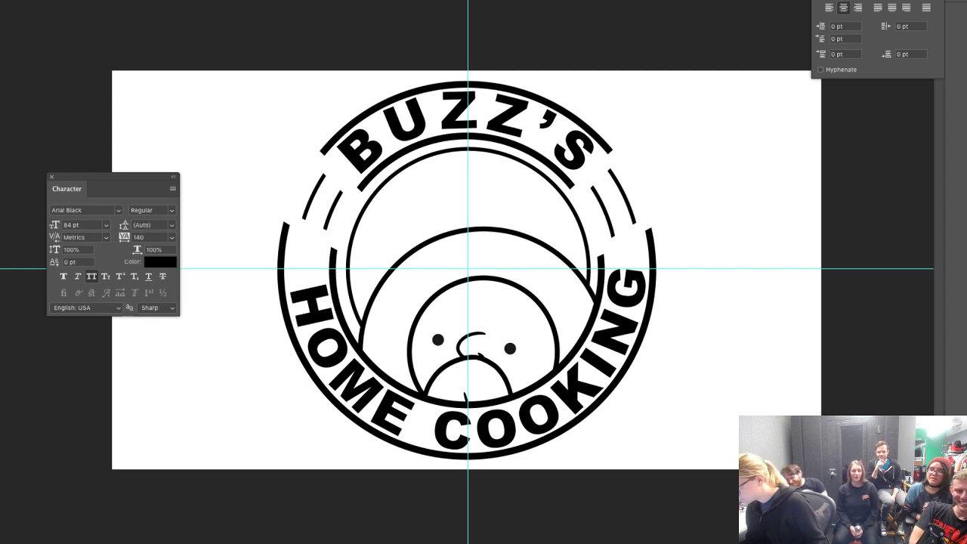
{"action": "key", "text": "super+z"}
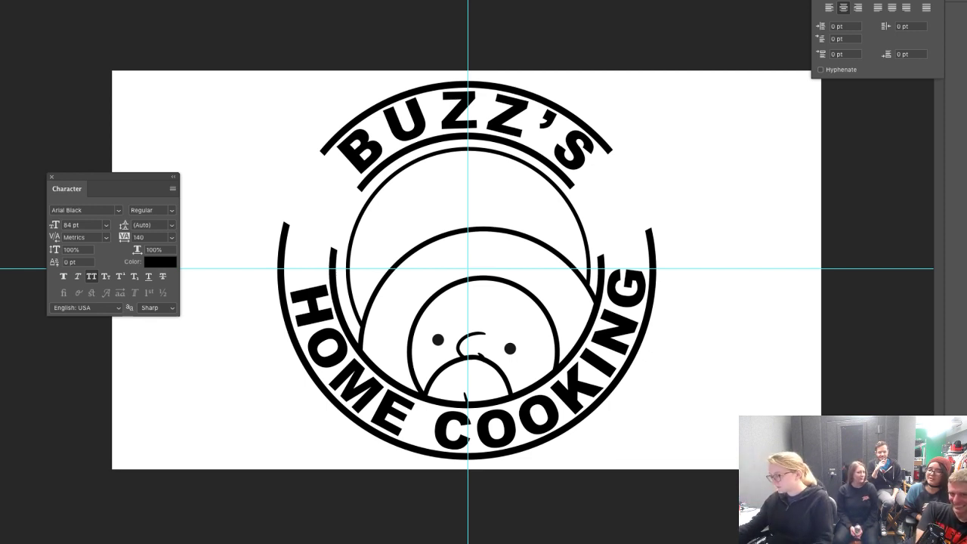
{"action": "key", "text": "ctrl+z"}
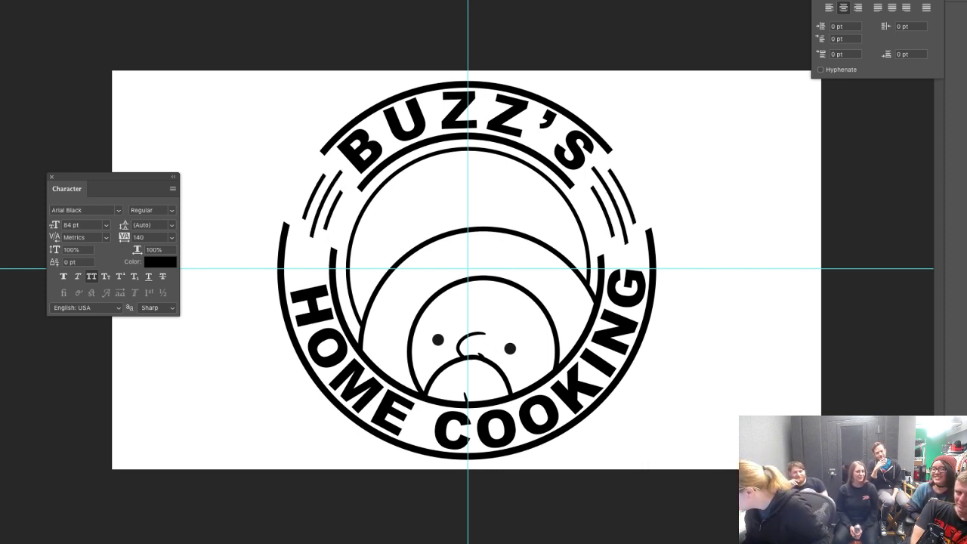
Lasso both eyes and move them slightly right and up on the face
{"action": "key", "text": "l"}
{"action": "mouse_move", "coordinate": [431, 324]}
{"action": "left_mouse_down"}
{"action": "mouse_move", "coordinate": [453, 337]}
{"action": "mouse_move", "coordinate": [525, 344]}
{"action": "mouse_move", "coordinate": [432, 310]}
{"action": "left_mouse_up"}
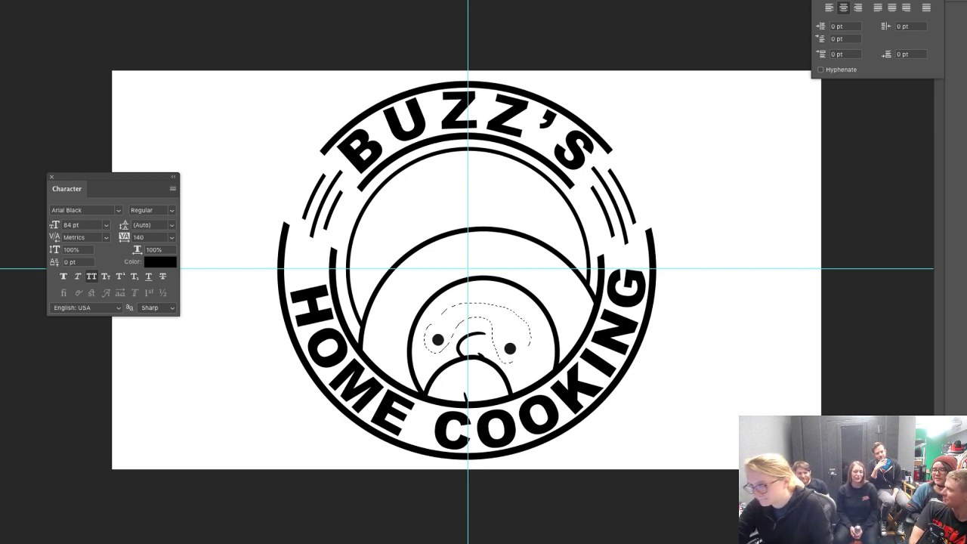
{"action": "key", "text": "ctrl+t"}
{"action": "mouse_move", "coordinate": [510, 350]}
{"action": "left_mouse_down"}
{"action": "mouse_move", "coordinate": [524, 343]}
{"action": "mouse_move", "coordinate": [513, 346]}
{"action": "left_mouse_up"}
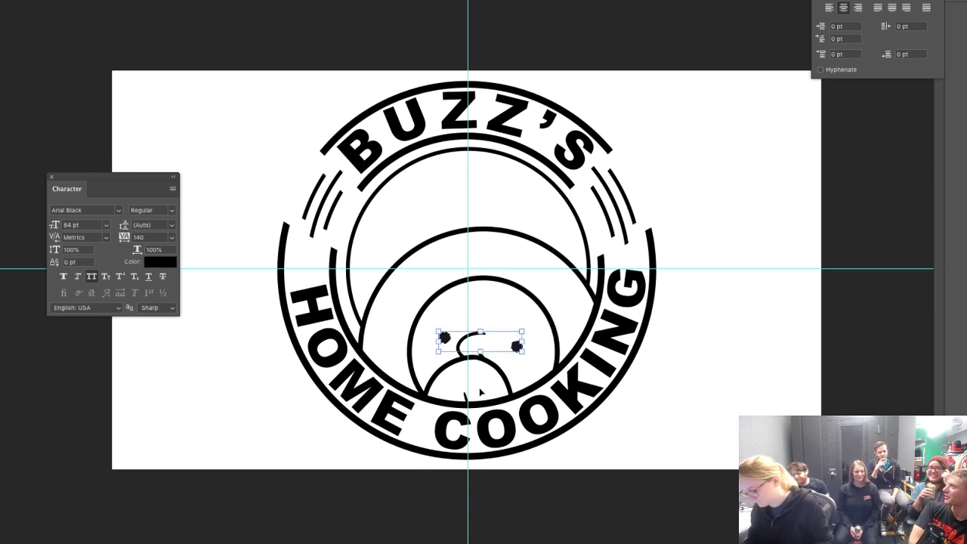
{"action": "key", "text": "Return"}
Try filling the background above the head with dark grey 6b6b6b, and undo the fill
{"action": "key", "text": "z"}
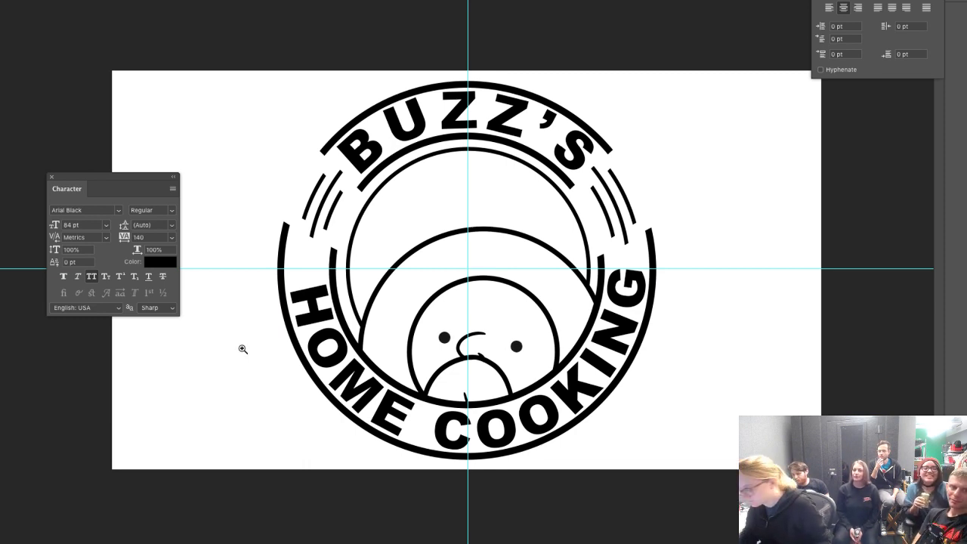
{"action": "left_click", "coordinate": [1, 423]}
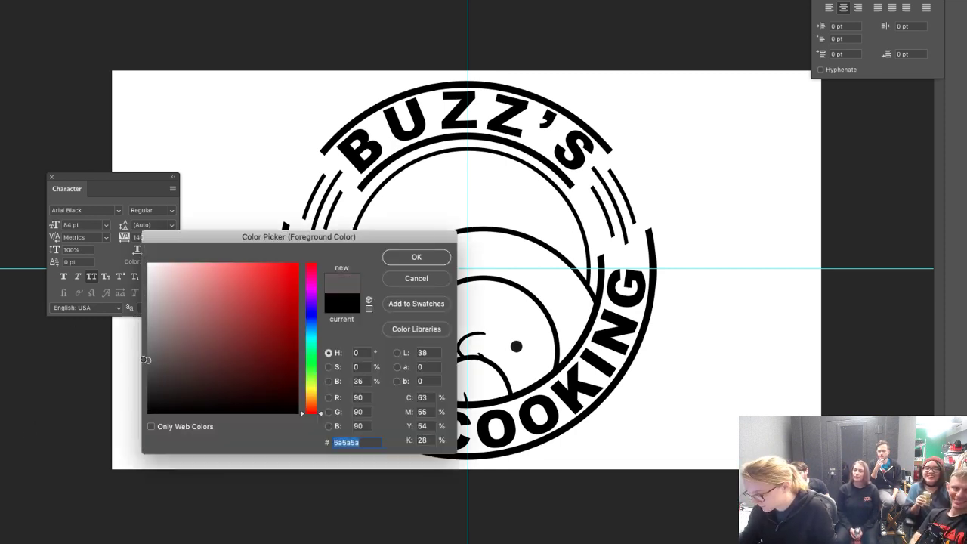
{"action": "left_click", "coordinate": [408, 259]}
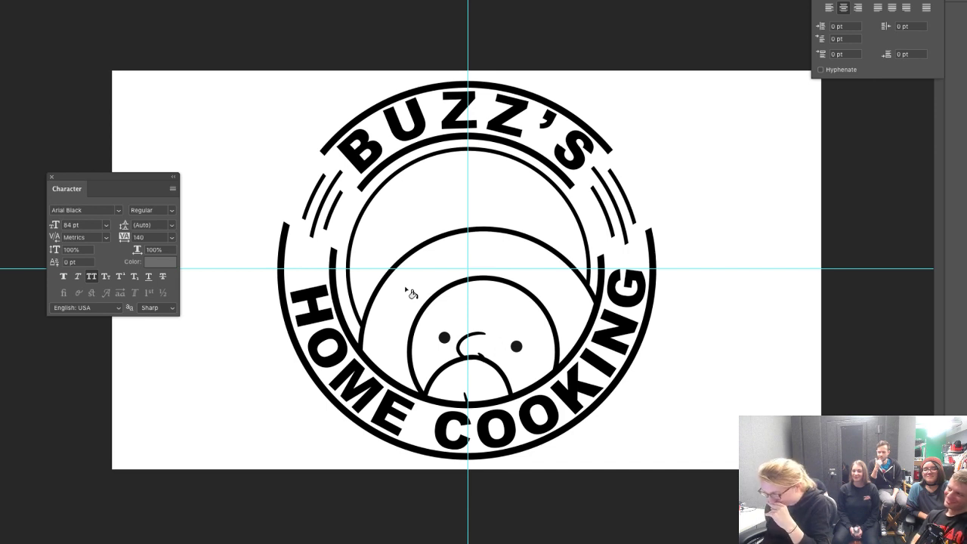
{"action": "left_click", "coordinate": [488, 223]}
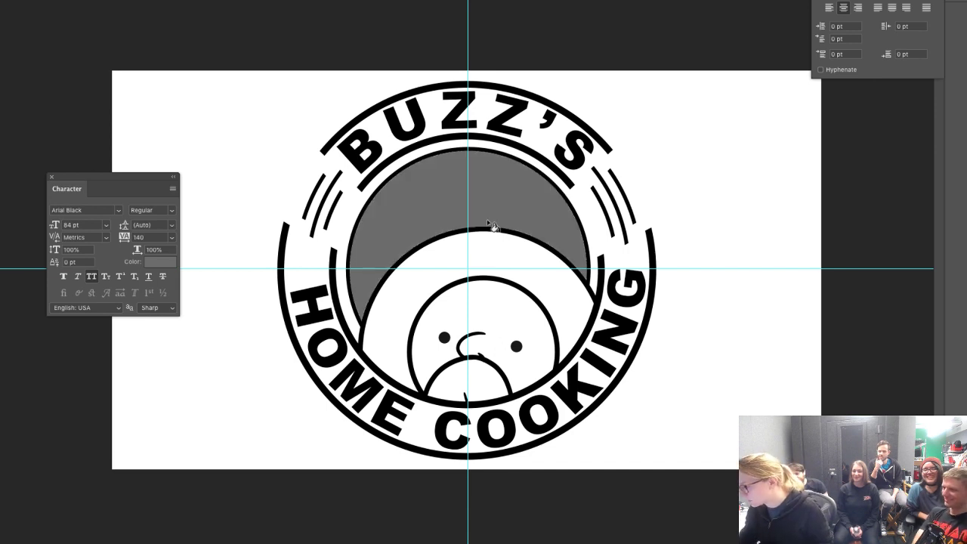
{"action": "key", "text": "ctrl+z"}
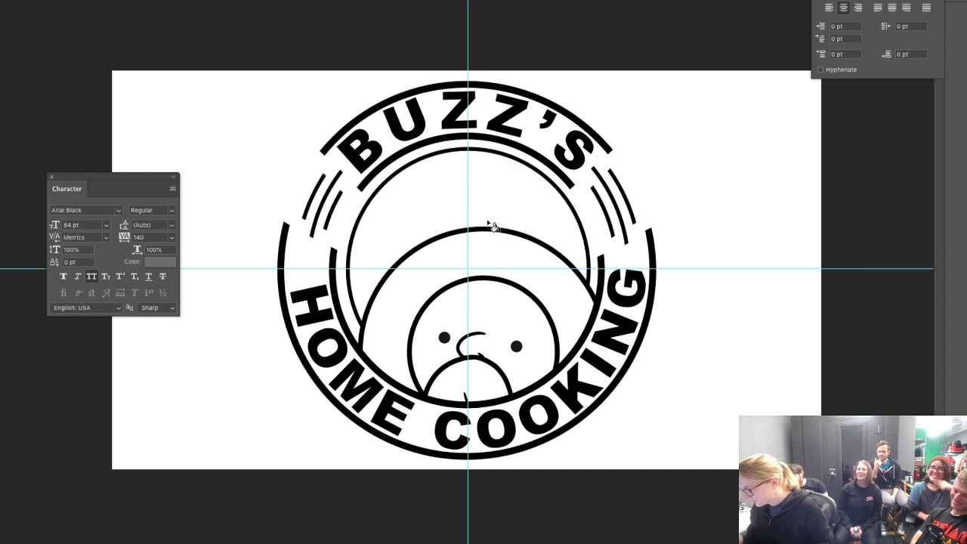
Choose a light orange colour and fill the background inside the inner circle above the head with it
{"action": "left_click", "coordinate": [160, 261]}
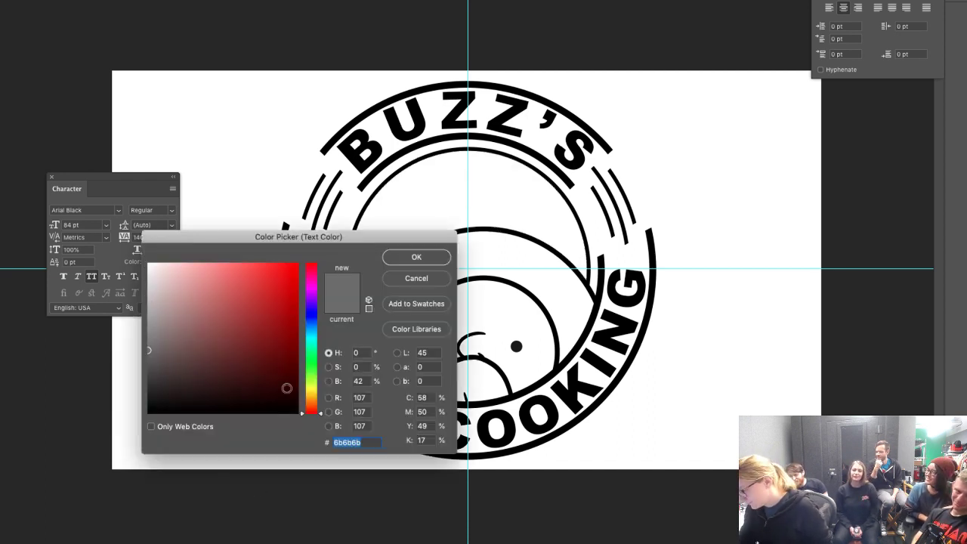
{"action": "left_click", "coordinate": [310, 390]}
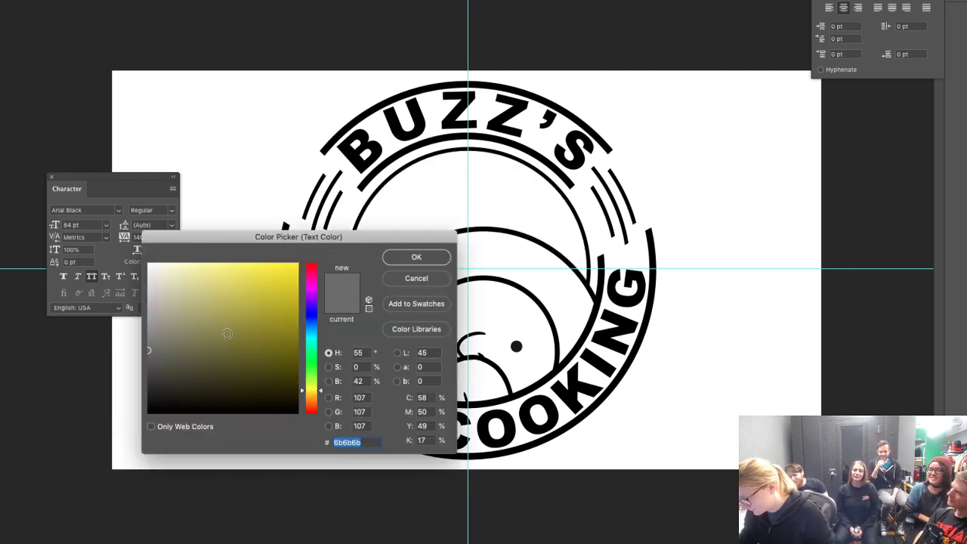
{"action": "left_click", "coordinate": [224, 322]}
{"action": "left_click", "coordinate": [310, 393]}
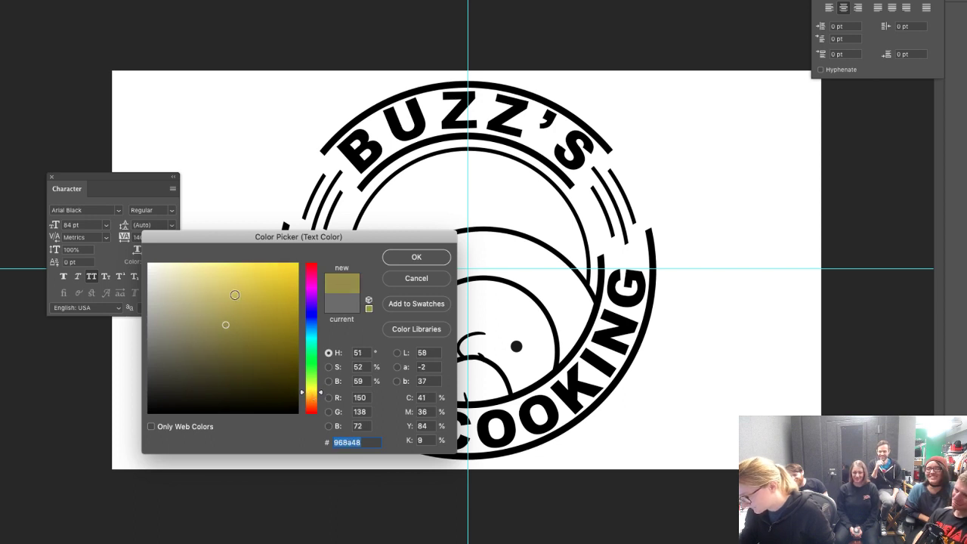
{"action": "left_click", "coordinate": [245, 295]}
{"action": "left_click", "coordinate": [310, 399]}
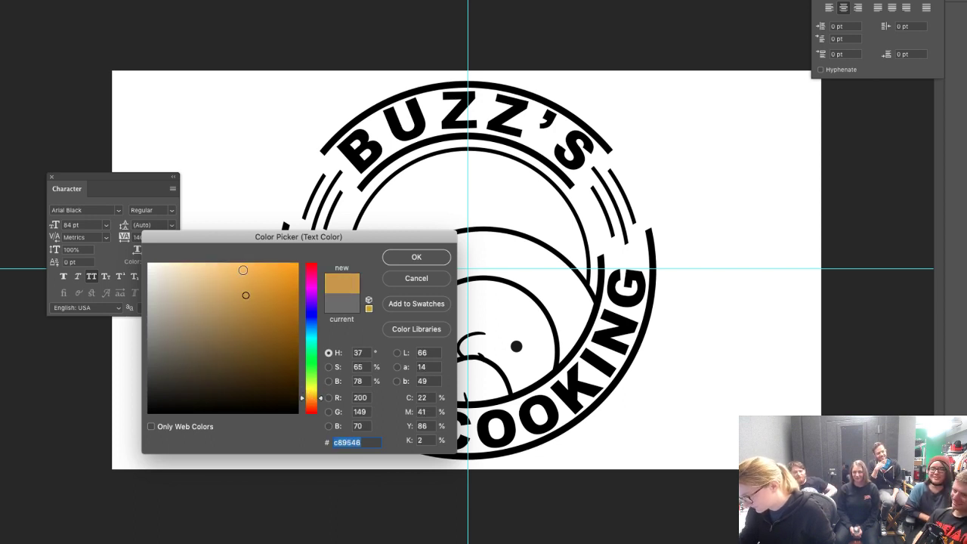
{"action": "left_click", "coordinate": [248, 272]}
{"action": "left_click", "coordinate": [416, 257]}
{"action": "left_click", "coordinate": [443, 200]}
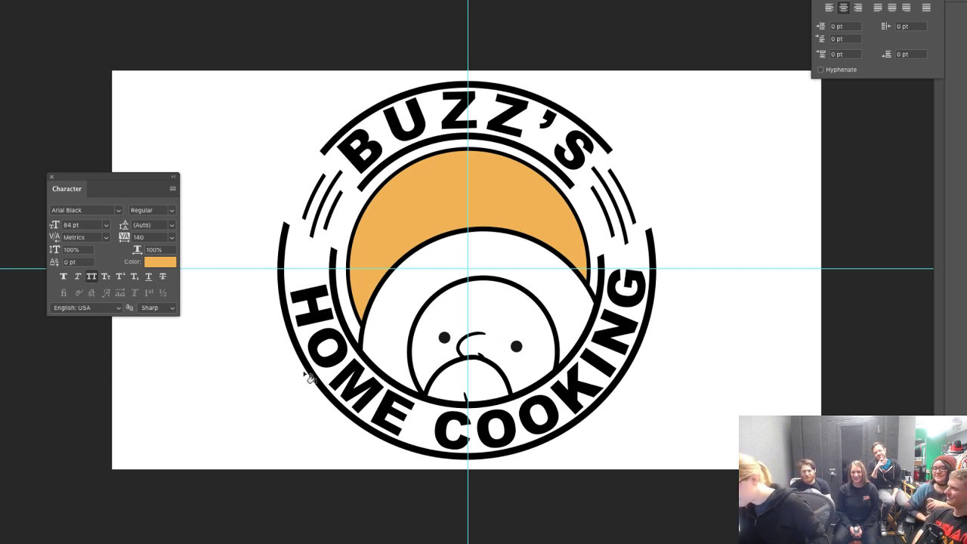
Choose the neutral grey 9a9a9a and fill the large rounded shape around the face and the small arch below the nose
{"action": "left_click", "coordinate": [2, 364]}
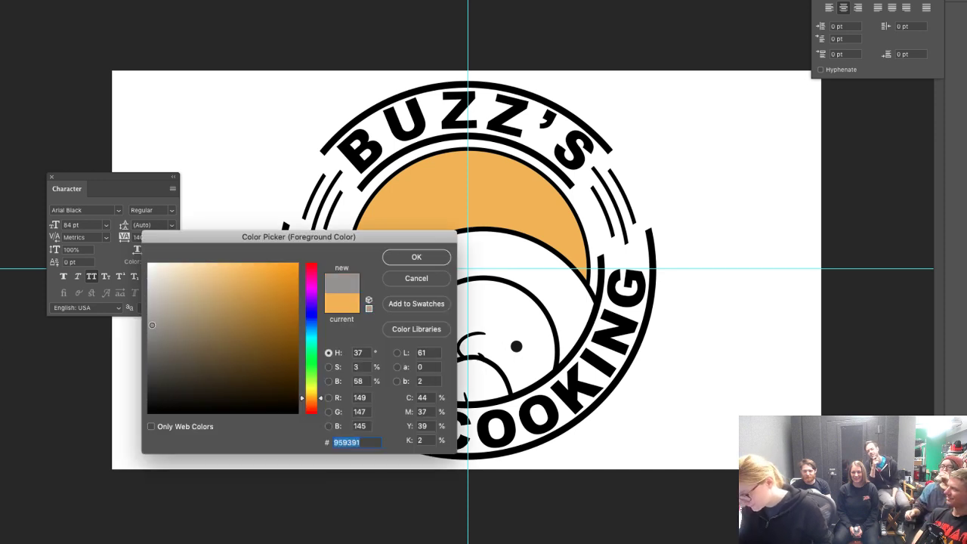
{"action": "left_click", "coordinate": [419, 257]}
{"action": "left_click", "coordinate": [505, 267]}
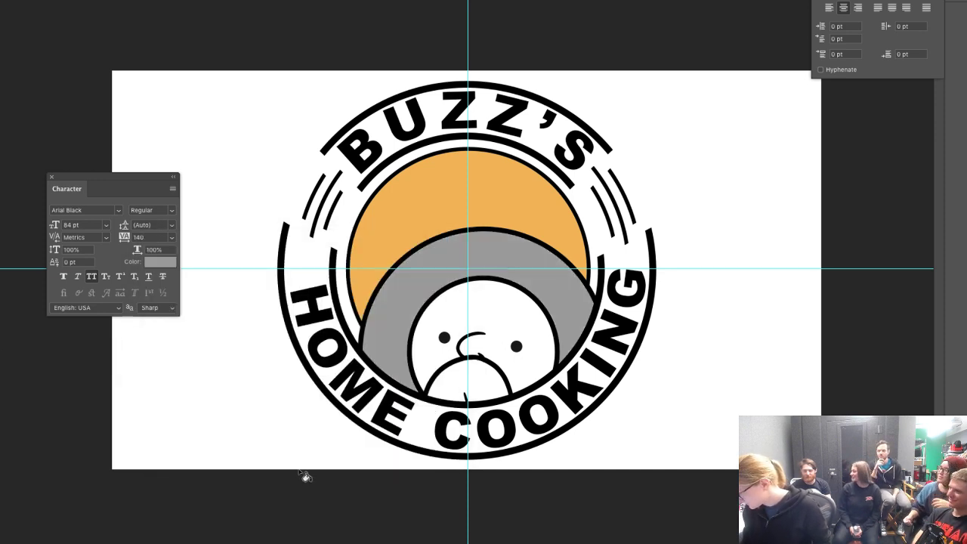
{"action": "left_click", "coordinate": [488, 387]}
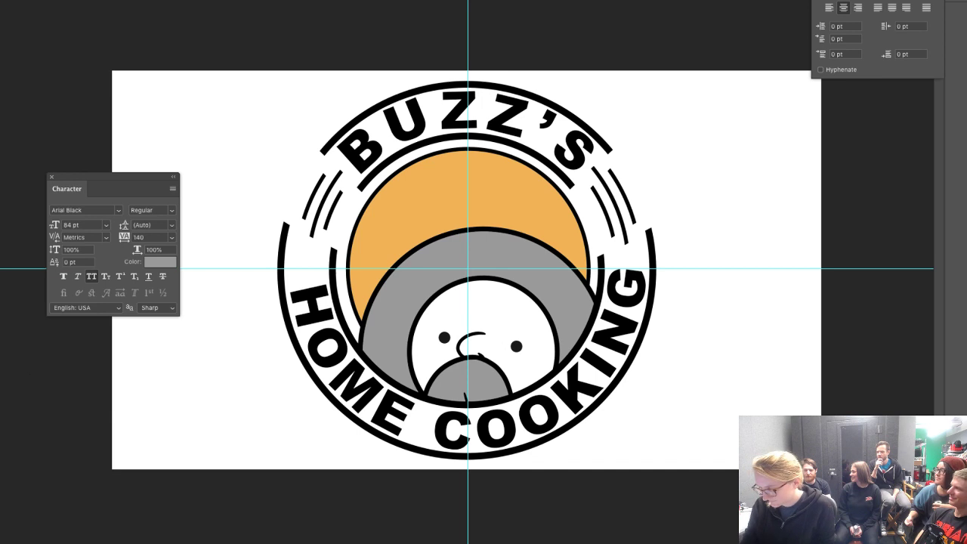
Choose a light peach skin colour and fill the face circle with it
{"action": "left_click", "coordinate": [7, 362]}
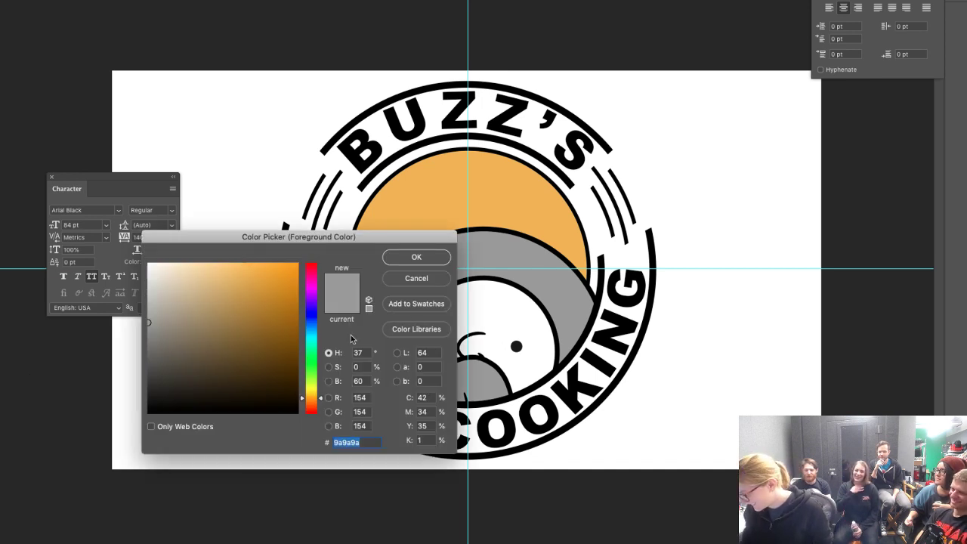
{"action": "left_click", "coordinate": [311, 405]}
{"action": "left_click_drag", "start_coordinate": [202, 270], "coordinate": [196, 272]}
{"action": "left_click", "coordinate": [417, 257]}
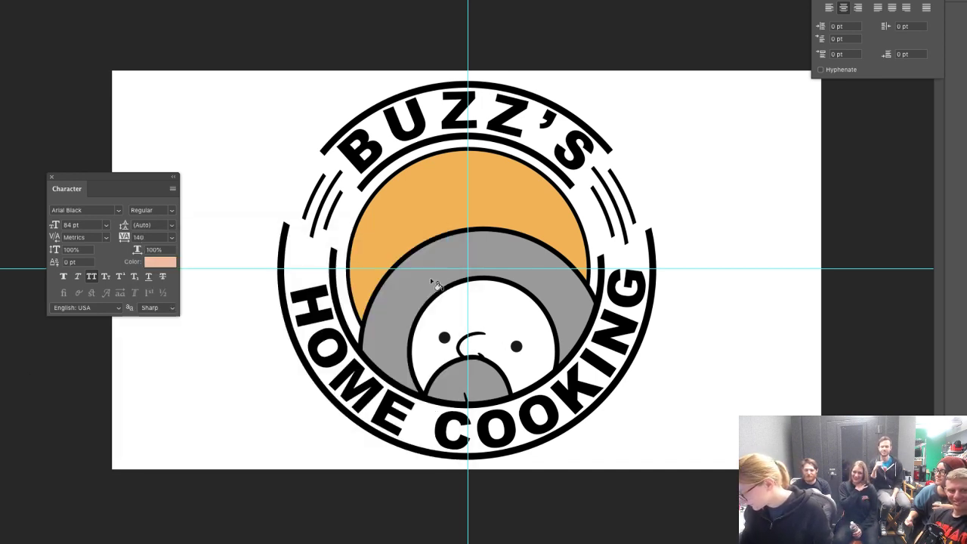
{"action": "left_click", "coordinate": [506, 332]}
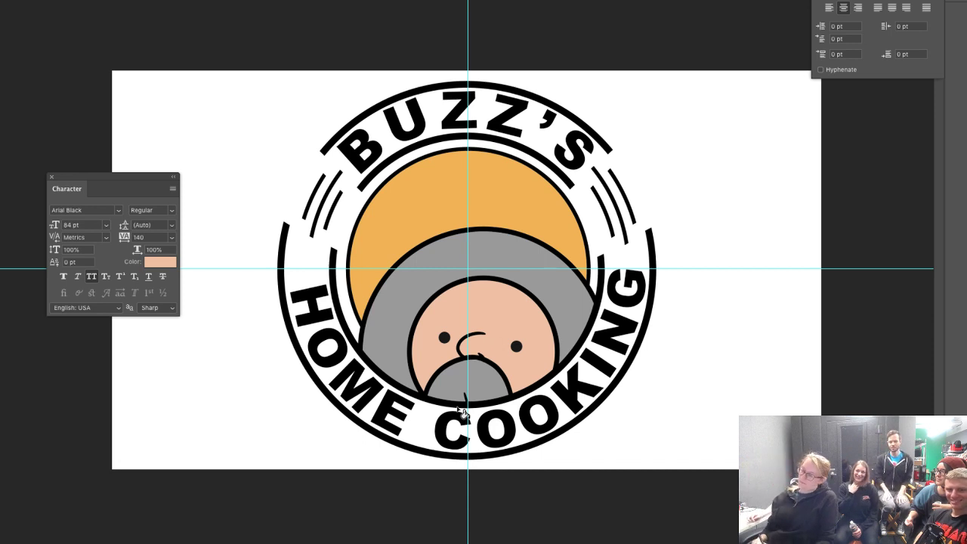
Sample the orange background colour, shift it to a brighter warm yellow, and refill the background above the head
{"action": "left_click", "coordinate": [6, 362]}
{"action": "left_click", "coordinate": [409, 209]}
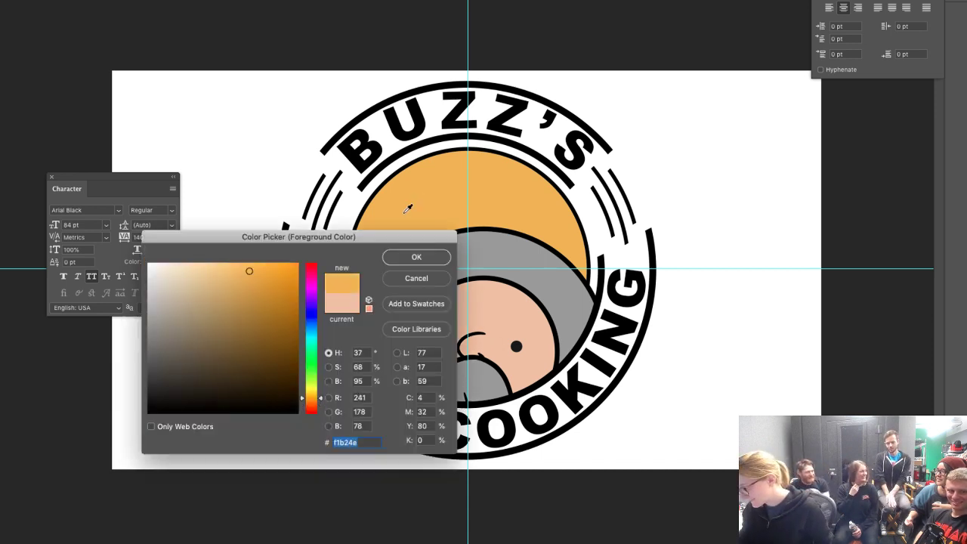
{"action": "left_click", "coordinate": [310, 394]}
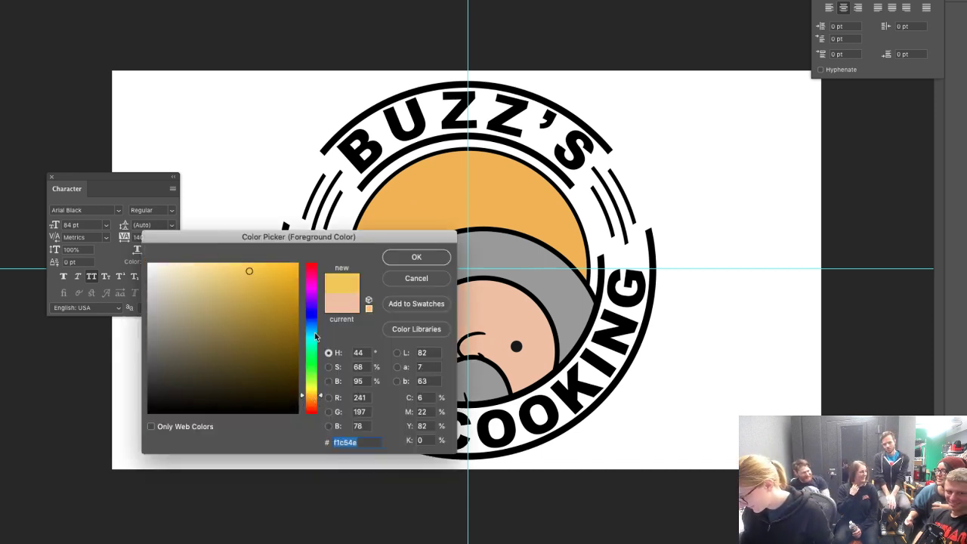
{"action": "left_click_drag", "start_coordinate": [249, 269], "coordinate": [254, 252]}
{"action": "left_click", "coordinate": [420, 258]}
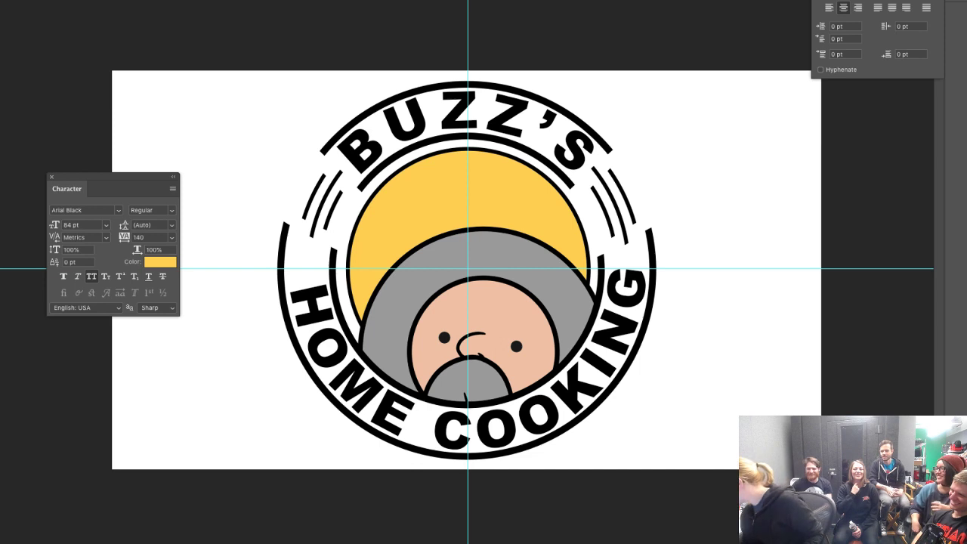
{"action": "key", "text": "Escape"}
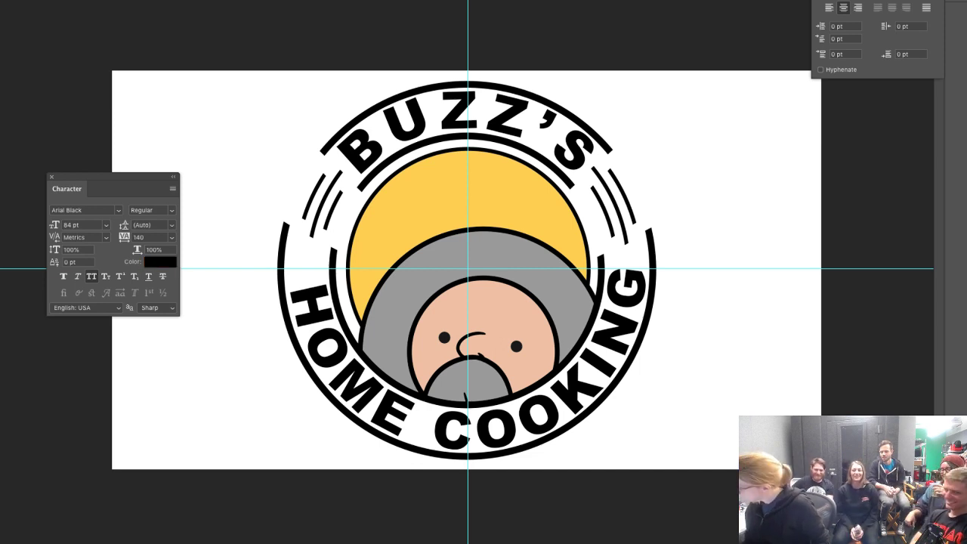
Set the colour of the "BUZZ'S" text to dark navy blue 2a3552
{"action": "left_click", "coordinate": [161, 262]}
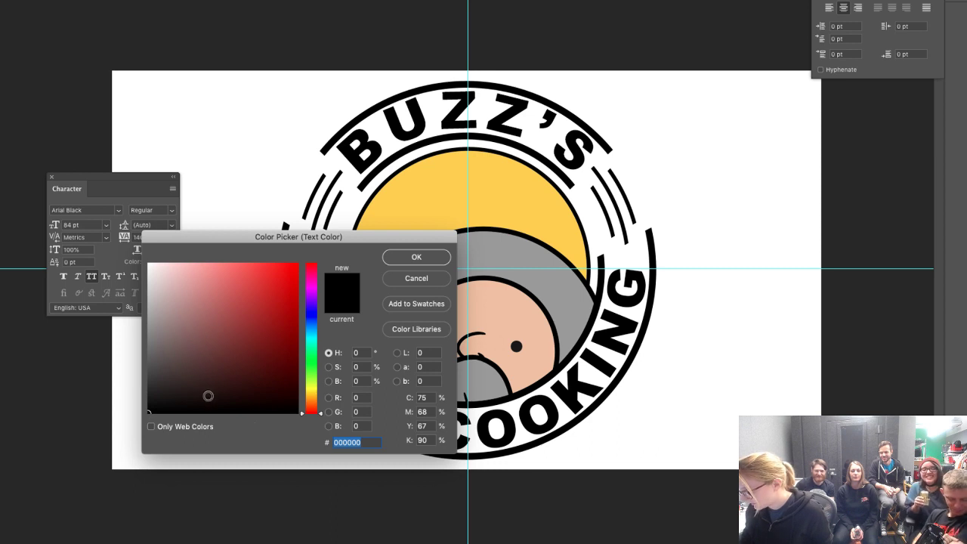
{"action": "left_click", "coordinate": [212, 412]}
{"action": "left_click", "coordinate": [311, 320]}
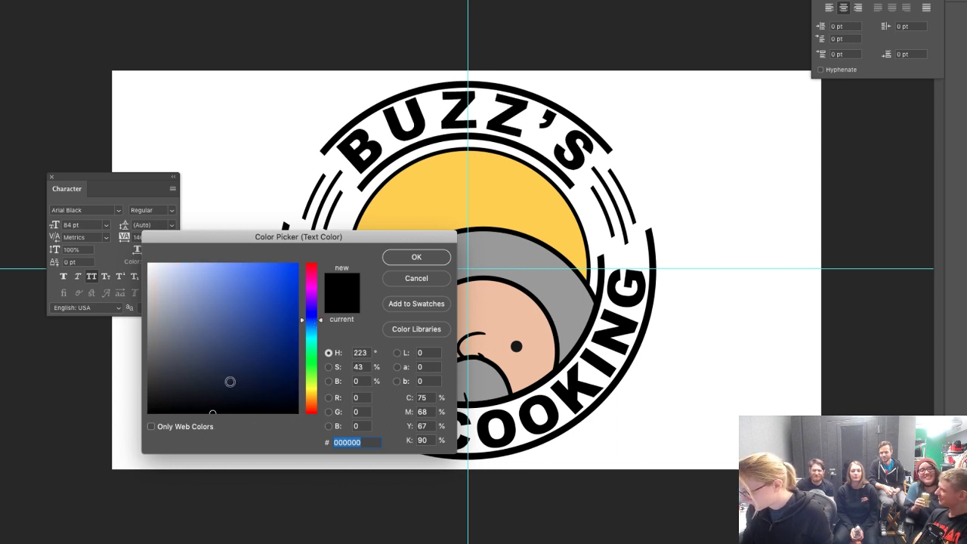
{"action": "left_click", "coordinate": [228, 394]}
{"action": "mouse_move", "coordinate": [228, 392]}
{"action": "left_mouse_down"}
{"action": "mouse_move", "coordinate": [250, 381]}
{"action": "mouse_move", "coordinate": [251, 360]}
{"action": "mouse_move", "coordinate": [233, 373]}
{"action": "left_mouse_up"}
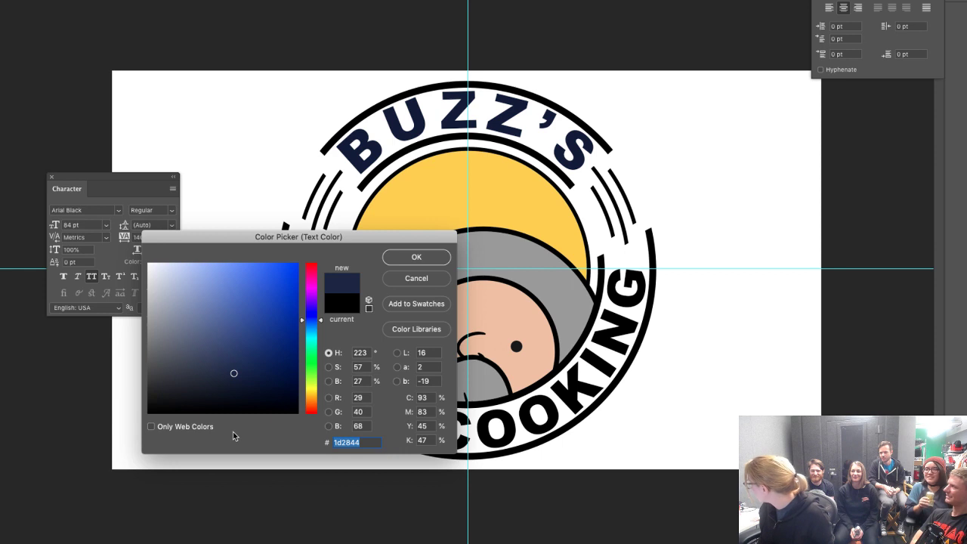
{"action": "left_click", "coordinate": [212, 376]}
{"action": "left_click", "coordinate": [185, 383]}
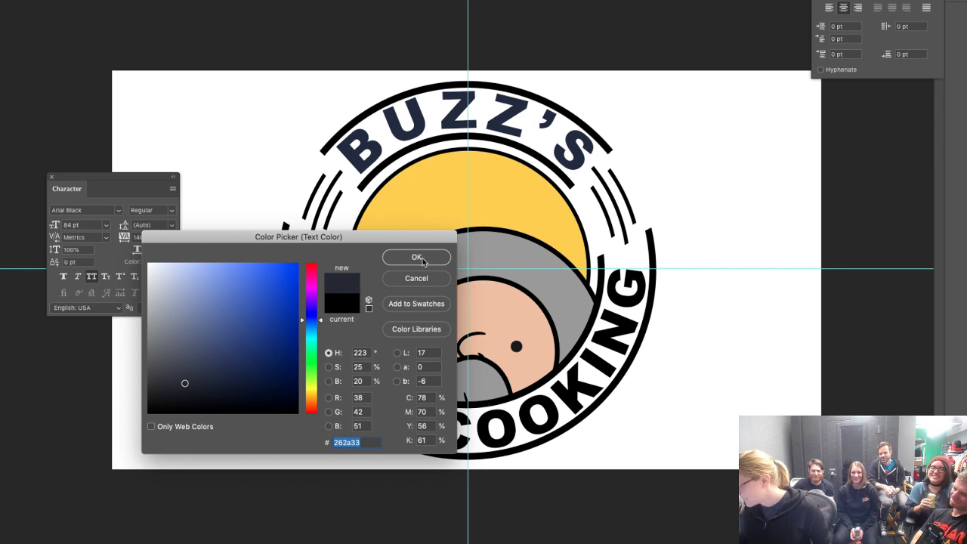
{"action": "left_click_drag", "start_coordinate": [404, 241], "coordinate": [502, 298]}
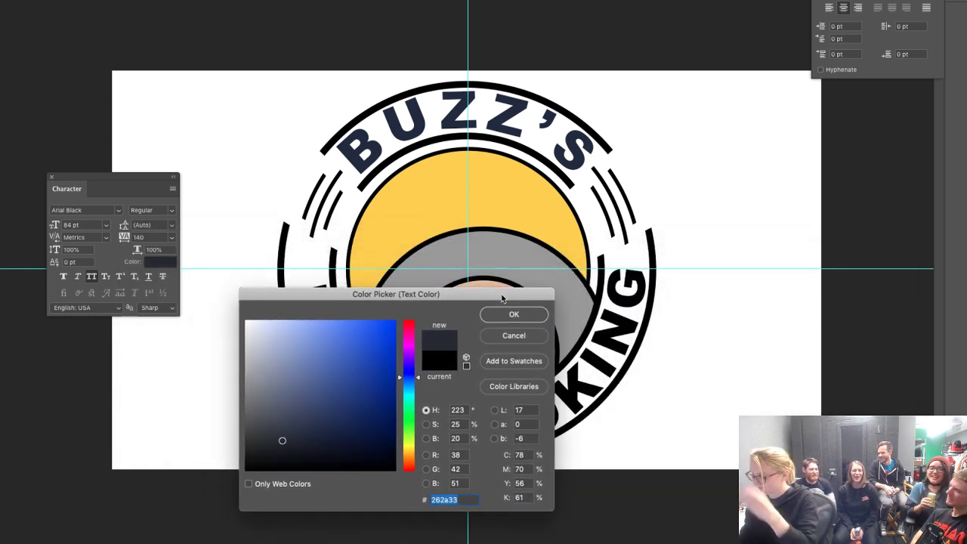
{"action": "left_click", "coordinate": [320, 423]}
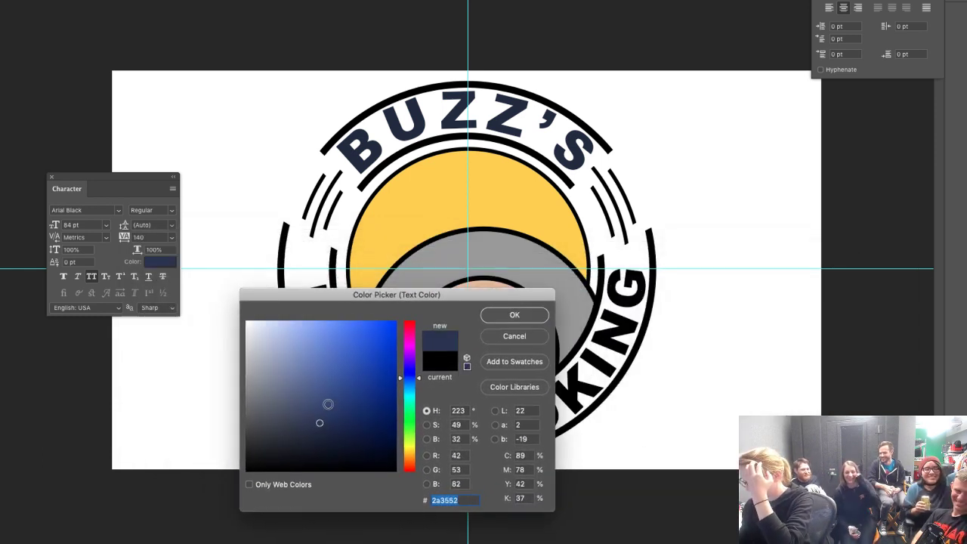
{"action": "left_click", "coordinate": [514, 315]}
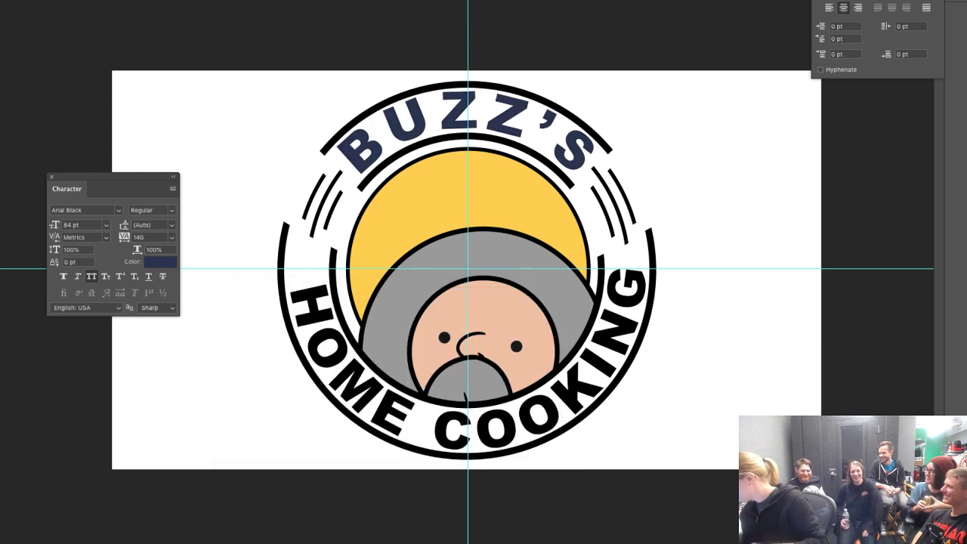
Match the "HOME COOKING" text colour to the navy of the "BUZZ'S" lettering
{"action": "left_click", "coordinate": [159, 263]}
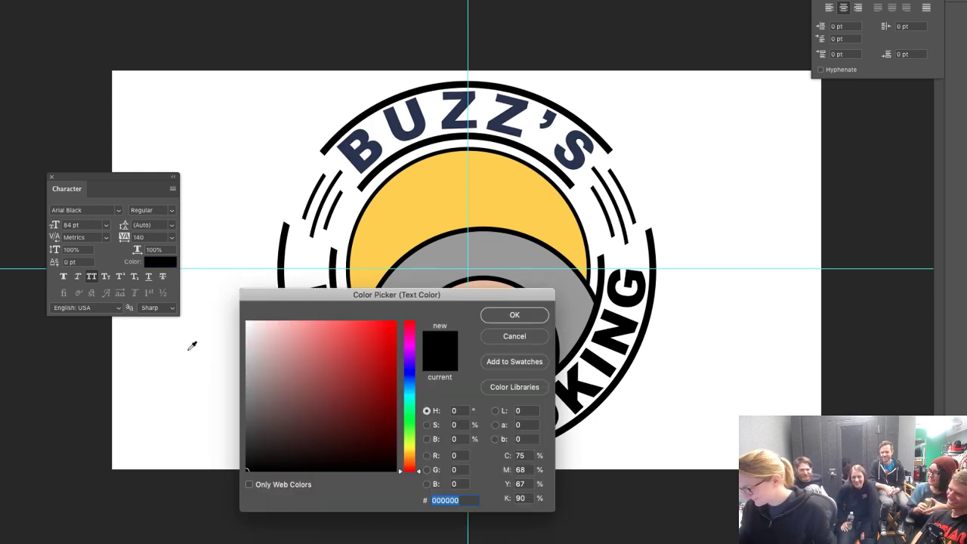
{"action": "left_click", "coordinate": [397, 124]}
{"action": "left_click", "coordinate": [515, 316]}
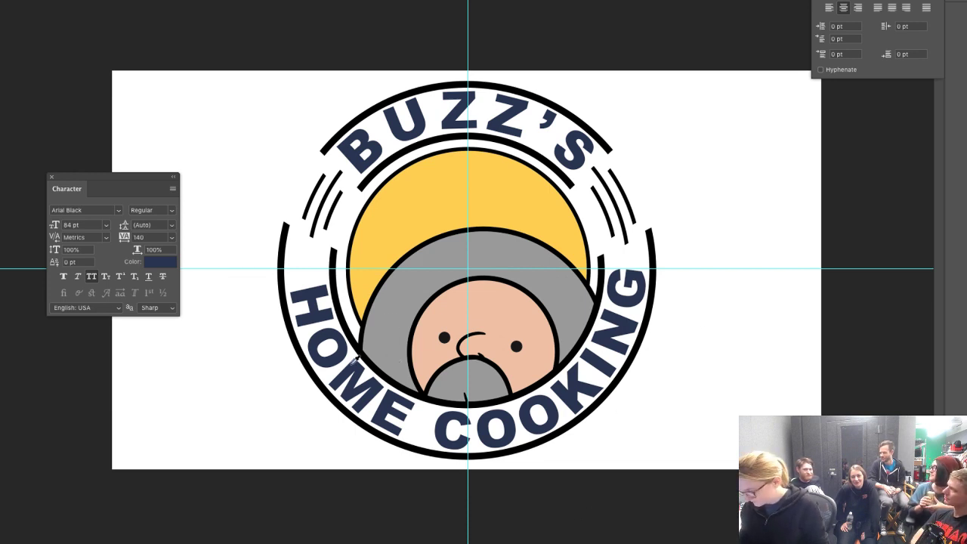
Try filling the face outlines, the lower outer ring and the upper inner arc with navy, and undo the fills
{"action": "left_click", "coordinate": [332, 281]}
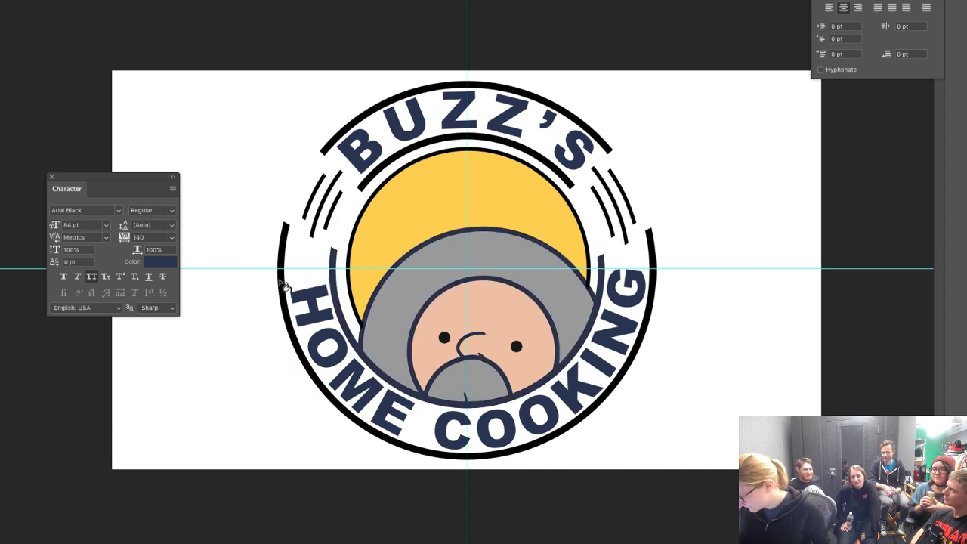
{"action": "left_click", "coordinate": [281, 291]}
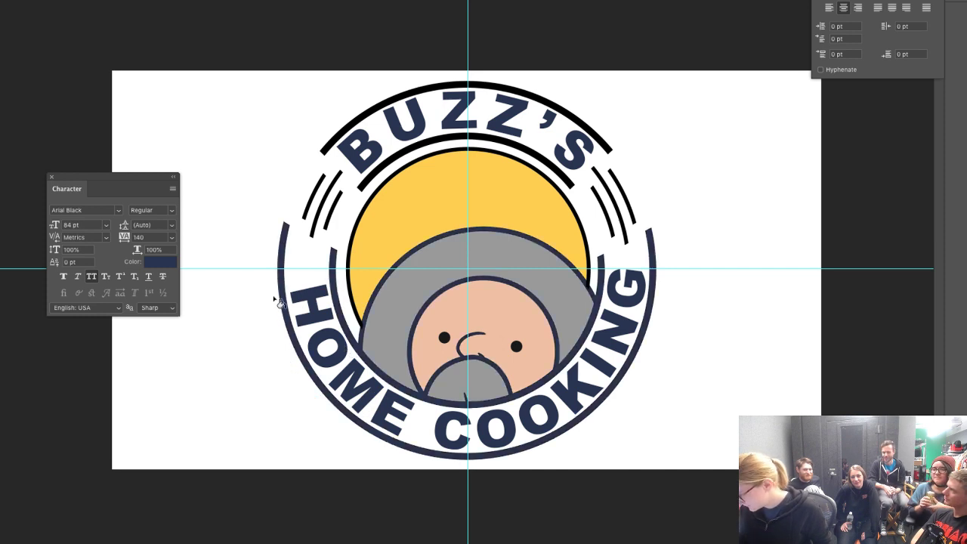
{"action": "left_click", "coordinate": [349, 193]}
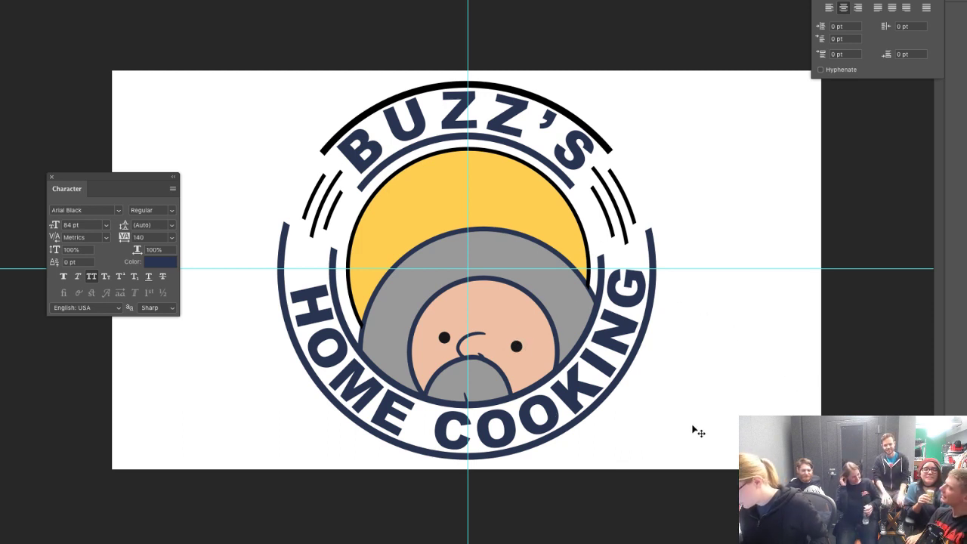
{"action": "key", "text": "super+alt+z"}
{"action": "key", "text": "super+alt+z"}
{"action": "key", "text": "super+alt+z"}
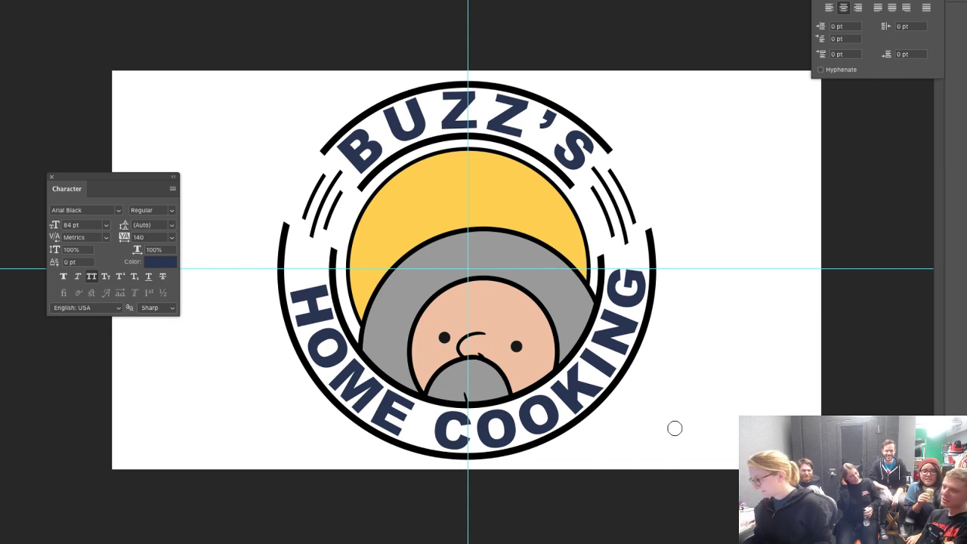
Recolour the "BUZZ'S" and "HOME COOKING" lettering with the yellow sampled from the background above the head
{"action": "left_click", "coordinate": [158, 263]}
{"action": "left_click", "coordinate": [422, 191]}
{"action": "left_click", "coordinate": [511, 316]}
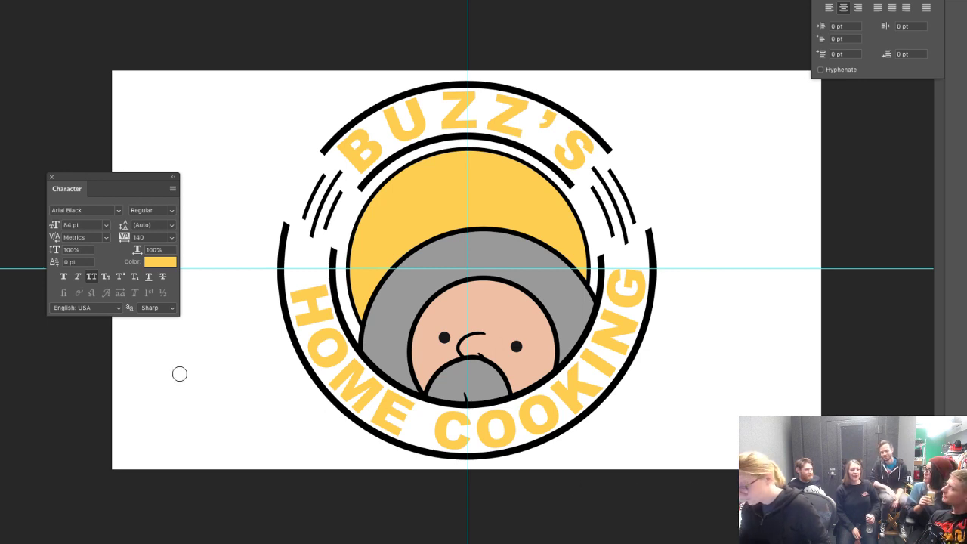
Choose light blue c2edff and fill a full disc the size of the outer ring behind the logo artwork
{"action": "left_click", "coordinate": [2, 327]}
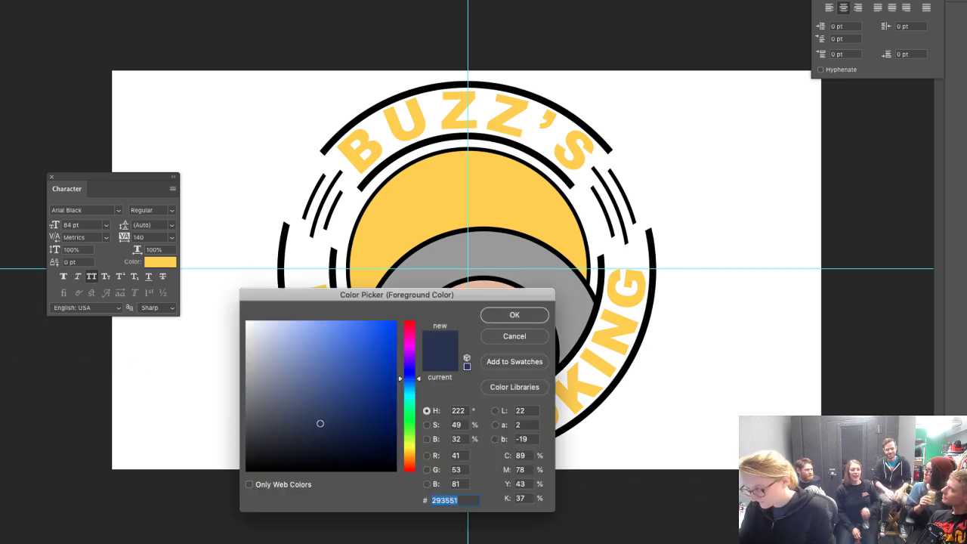
{"action": "left_click", "coordinate": [408, 388]}
{"action": "left_click", "coordinate": [283, 327]}
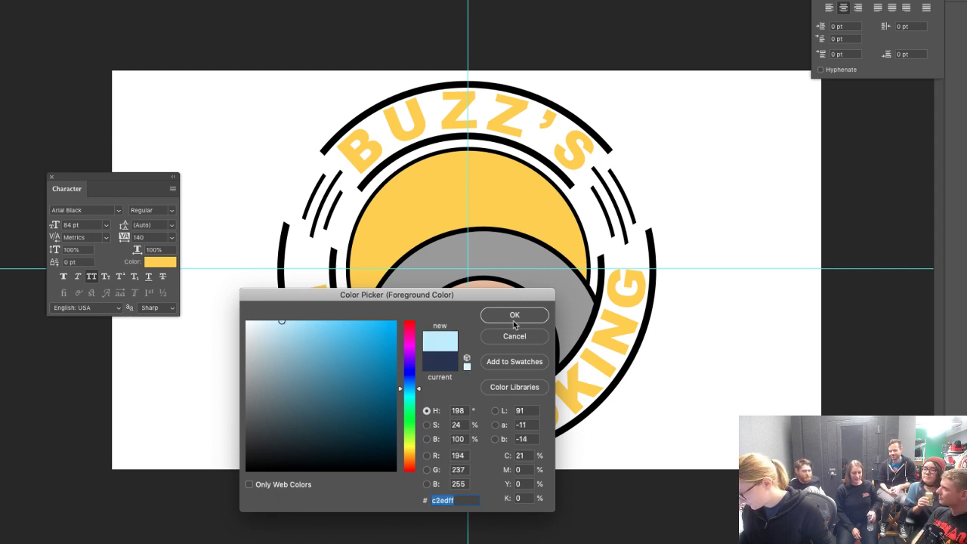
{"action": "left_click", "coordinate": [514, 317]}
{"action": "left_click_drag", "start_coordinate": [303, 123], "coordinate": [687, 459]}
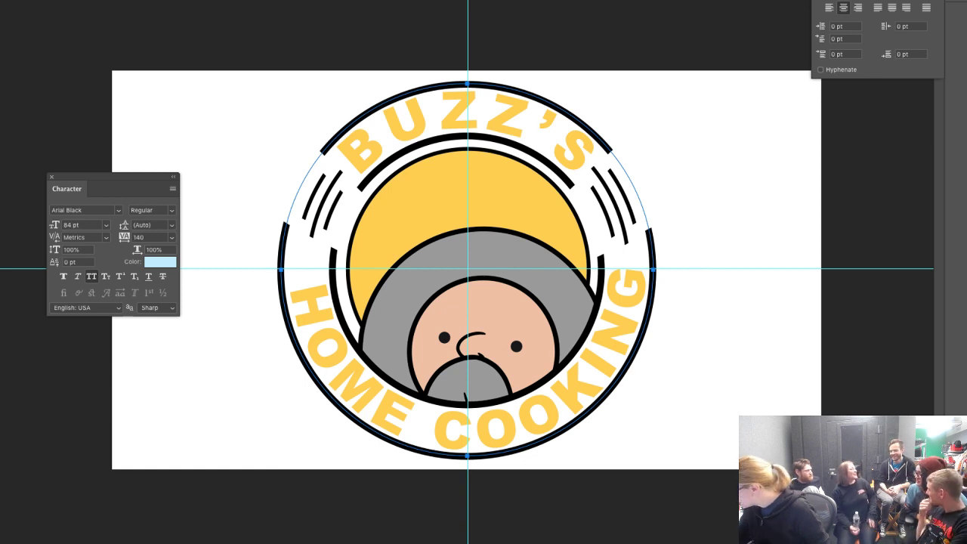
{"action": "key", "text": "alt+BackSpace"}
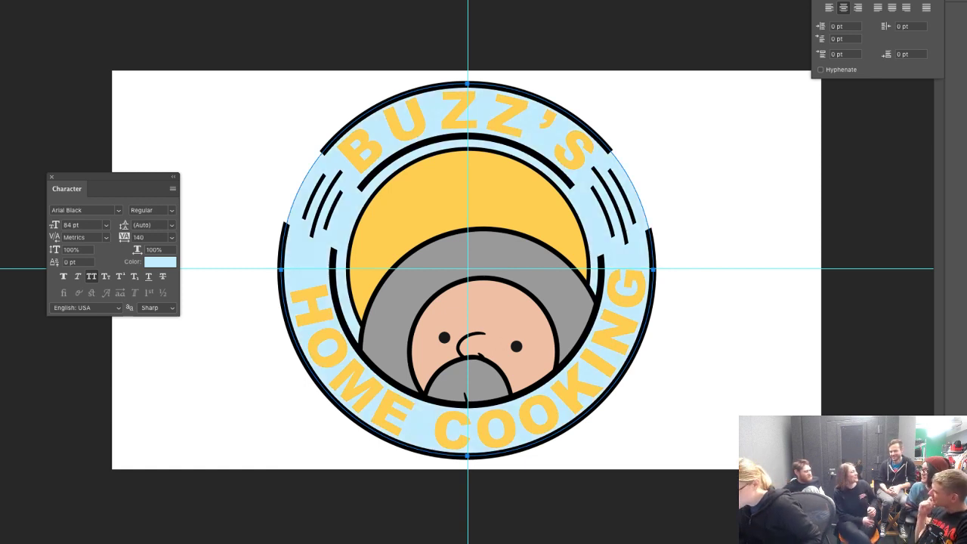
{"action": "key", "text": "Return"}
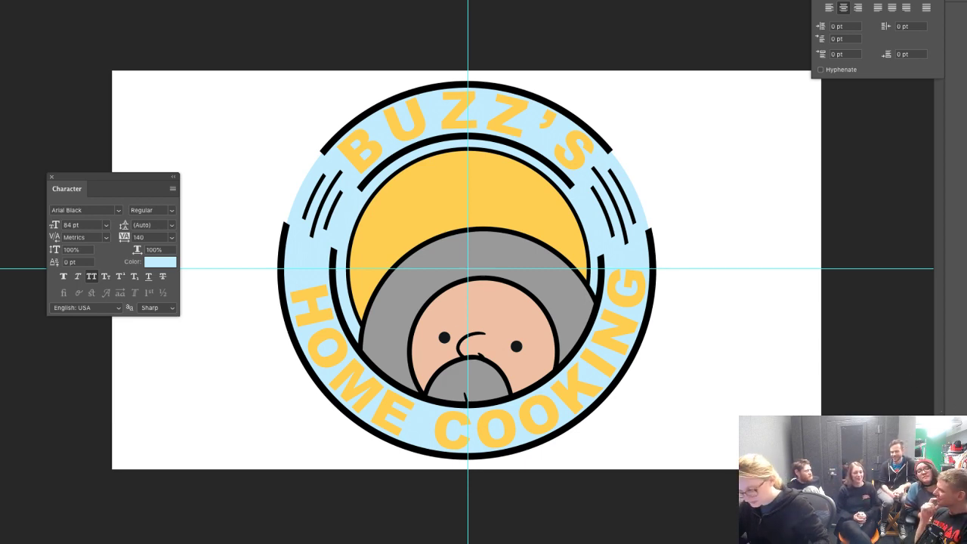
Refill the light blue disc behind the logo with white and hide the white canvas background layer
{"action": "key", "text": "d"}
{"action": "key", "text": "x"}
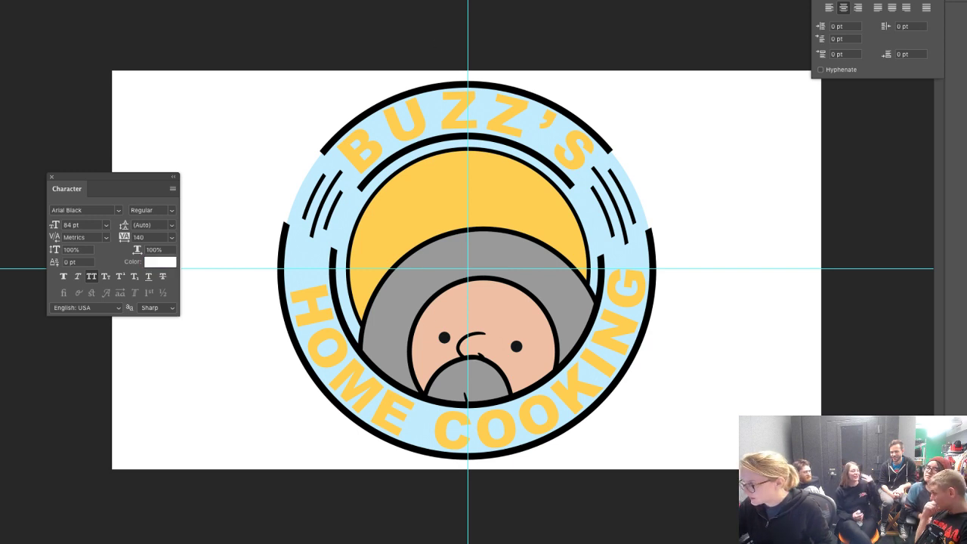
{"action": "left_click", "coordinate": [417, 165]}
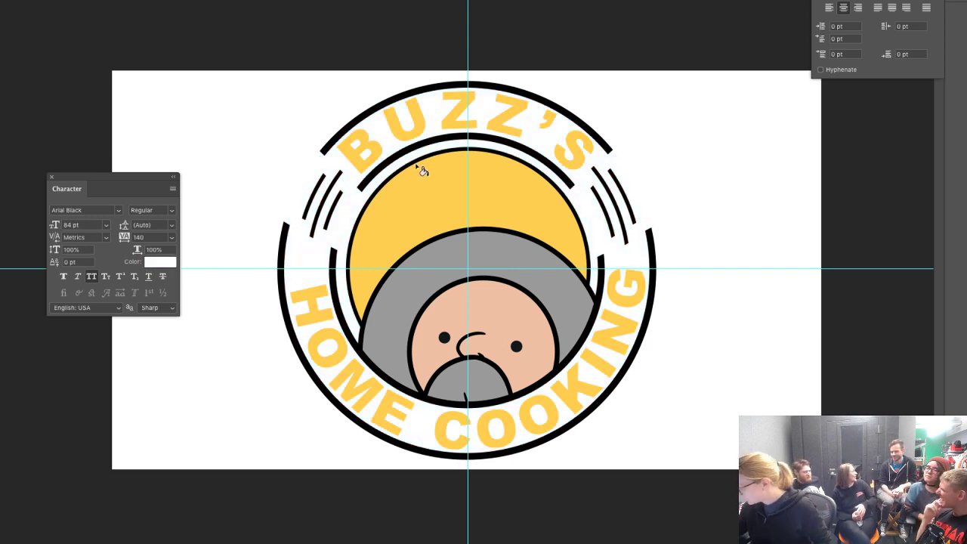
{"action": "key", "text": "super+comma"}
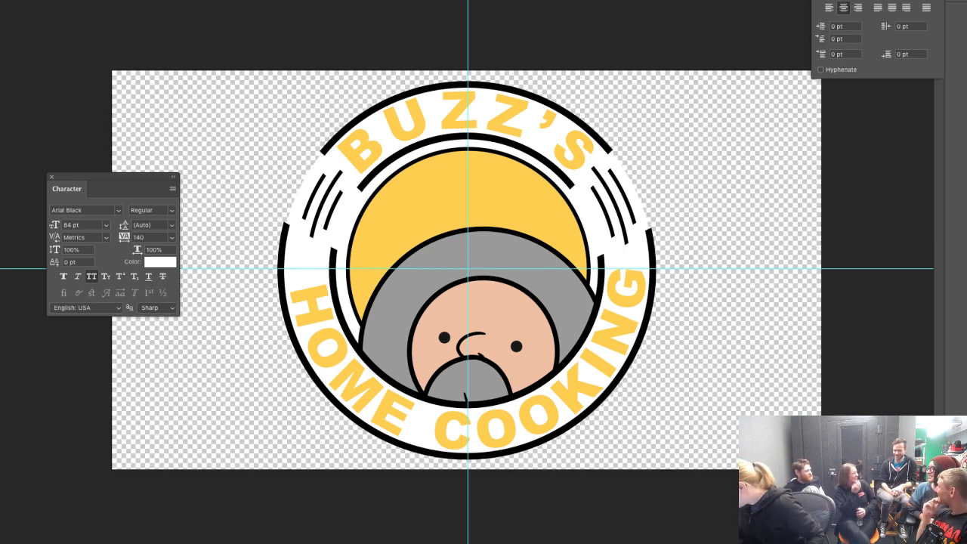
Close the floating character settings and add a 15 px black inside stroke to the "HOME COOKING" lettering
{"action": "key", "text": "alt+bracketright"}
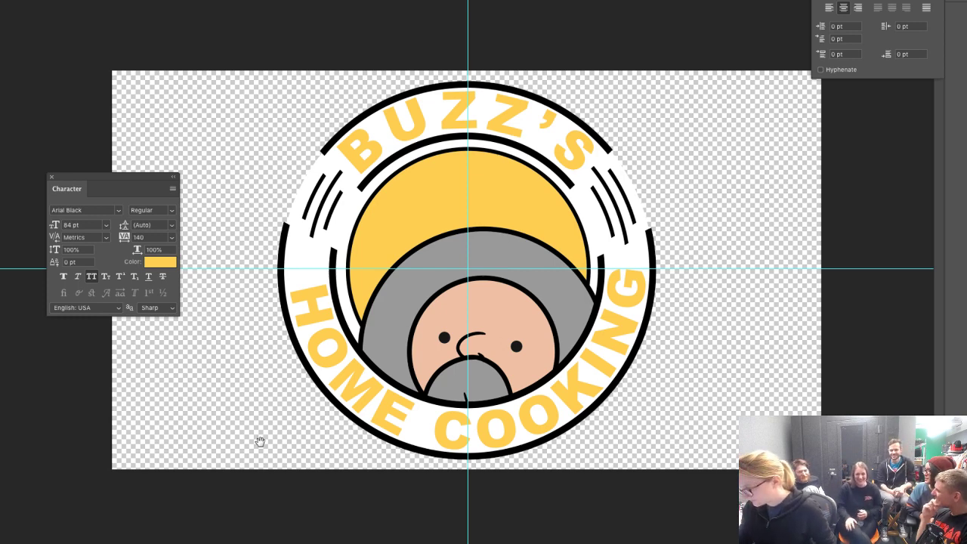
{"action": "left_click", "coordinate": [52, 177]}
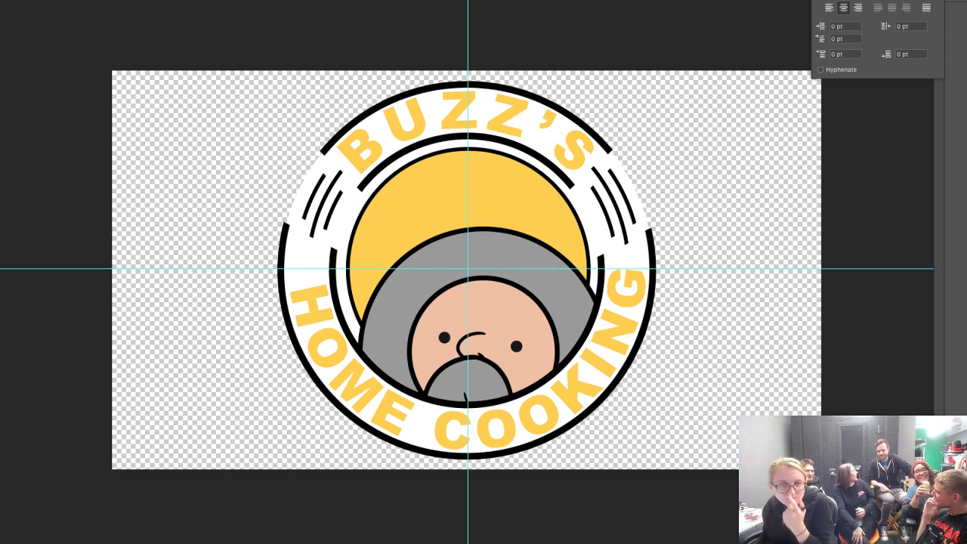
{"action": "mouse_move", "coordinate": [1, 264]}
{"action": "left_mouse_down"}
{"action": "mouse_move", "coordinate": [237, 236]}
{"action": "mouse_move", "coordinate": [228, 154]}
{"action": "mouse_move", "coordinate": [295, 289]}
{"action": "mouse_move", "coordinate": [293, 355]}
{"action": "mouse_move", "coordinate": [257, 299]}
{"action": "left_mouse_up"}
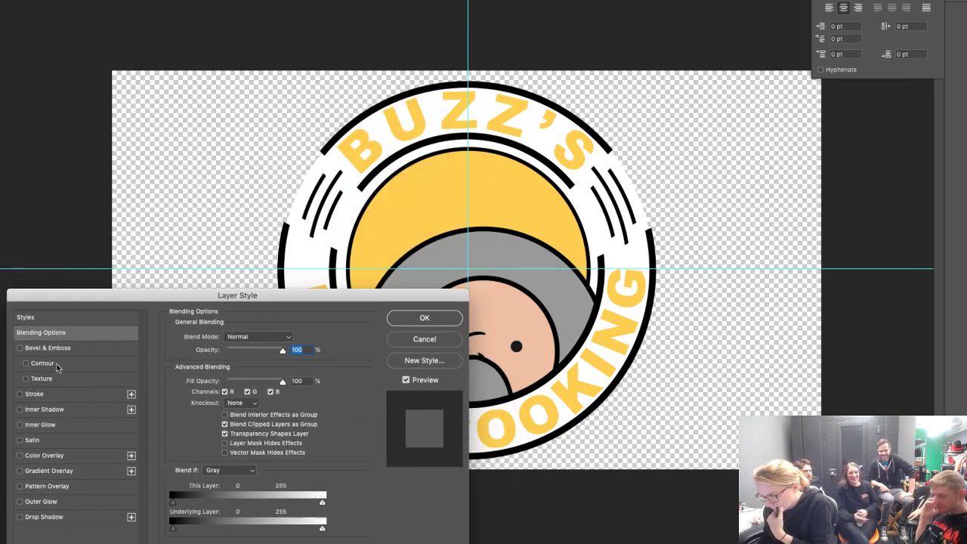
{"action": "left_click", "coordinate": [51, 395]}
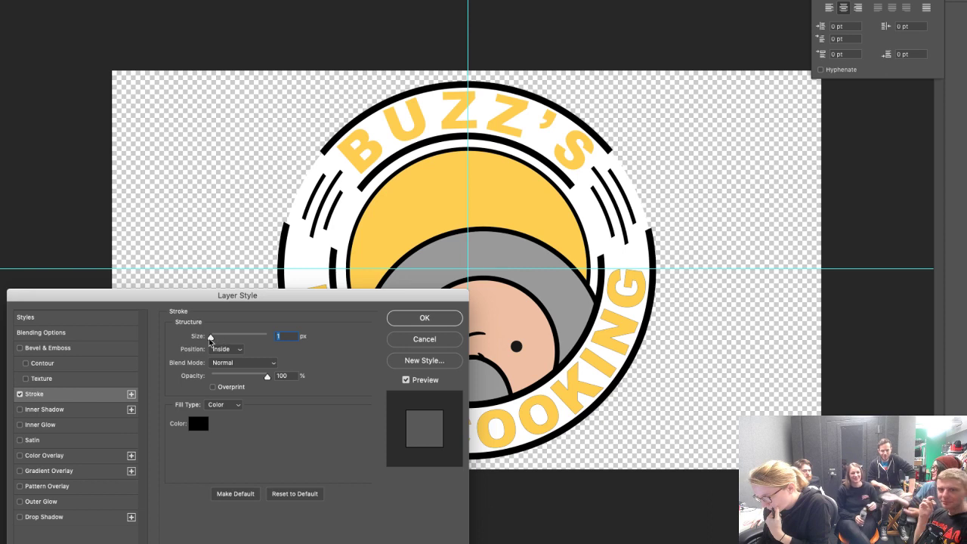
{"action": "type", "text": "3"}
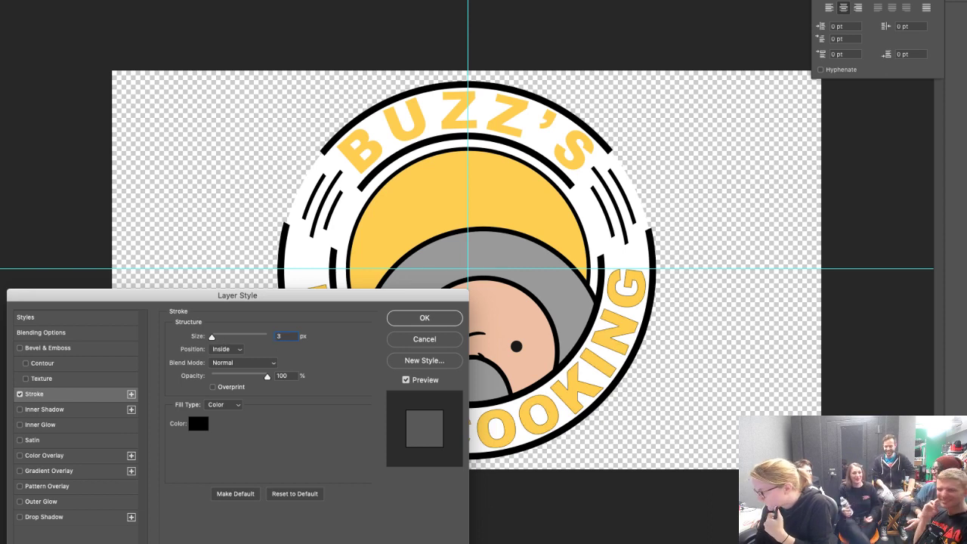
{"action": "type", "text": "10"}
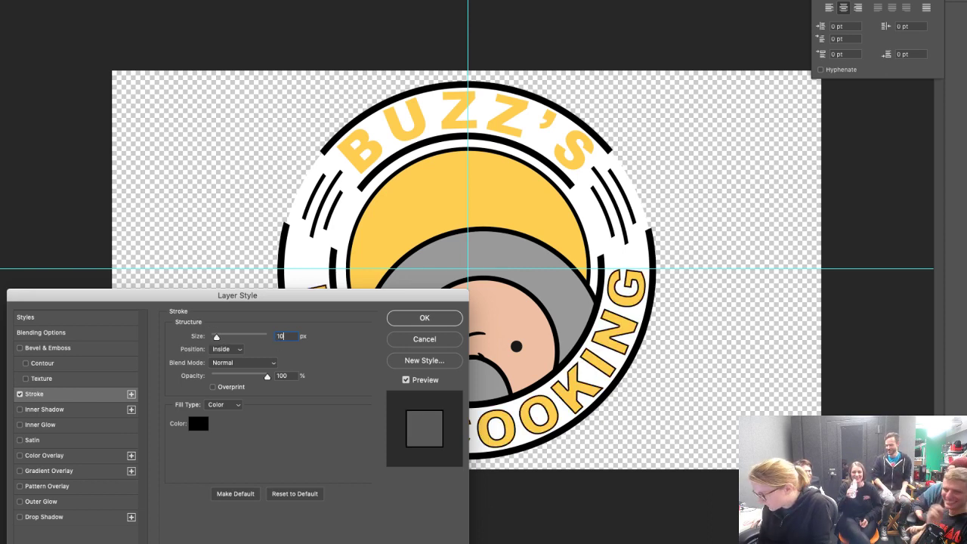
{"action": "key", "text": "BackSpace"}
{"action": "key", "text": "BackSpace"}
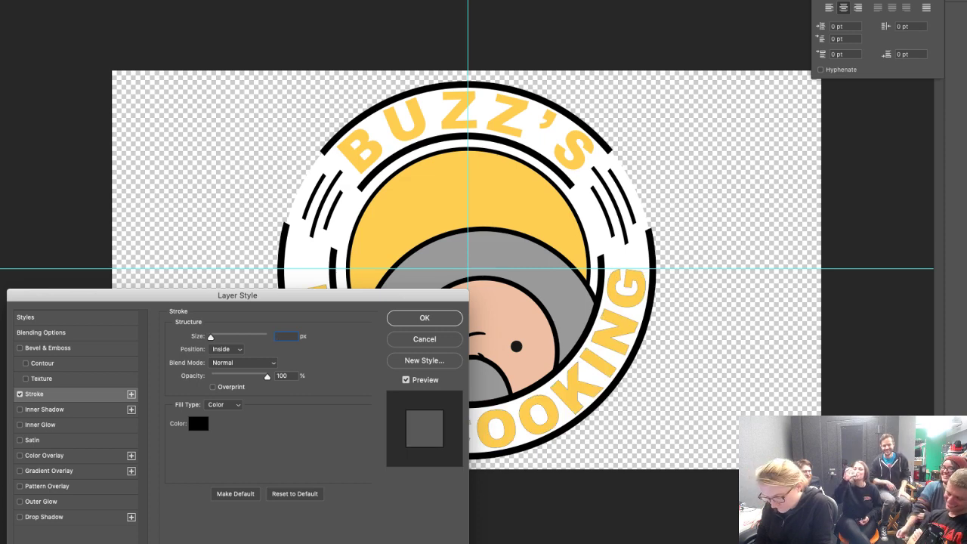
{"action": "type", "text": "15"}
{"action": "left_click_drag", "start_coordinate": [303, 298], "coordinate": [300, 263]}
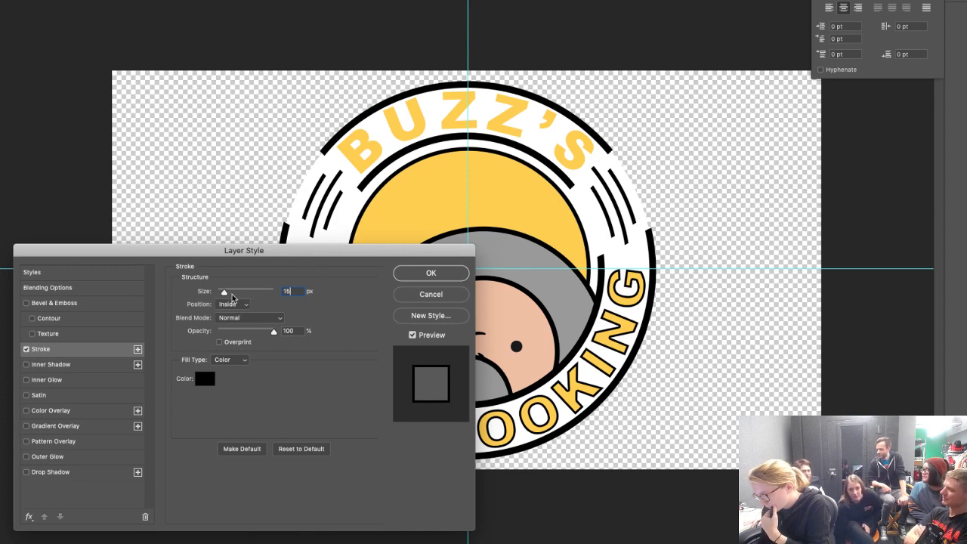
{"action": "left_click_drag", "start_coordinate": [225, 293], "coordinate": [224, 294]}
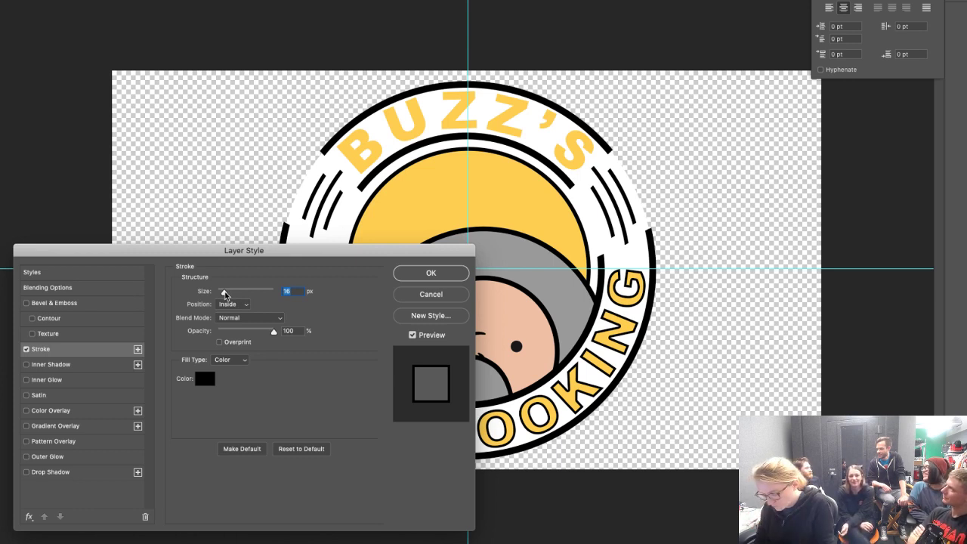
{"action": "type", "text": "15"}
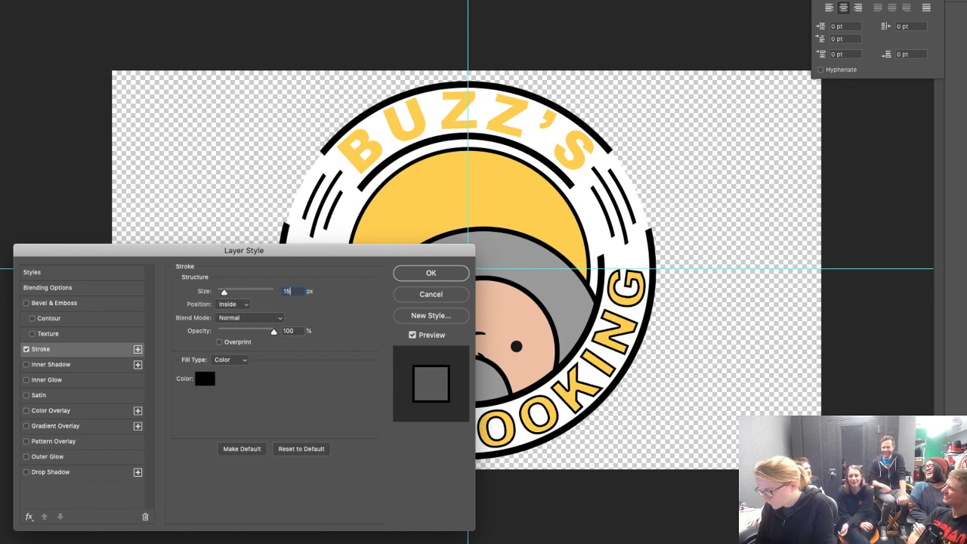
{"action": "left_click", "coordinate": [430, 275]}
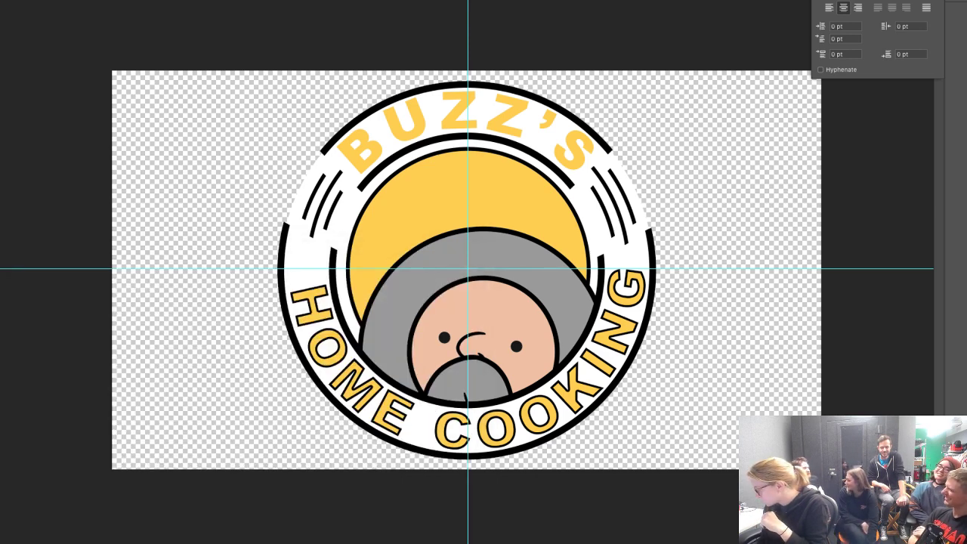
Copy the layer style of the "HOME COOKING" text layer and paste it onto the "BUZZ'S" text layer
{"action": "right_click", "coordinate": [959, 15]}
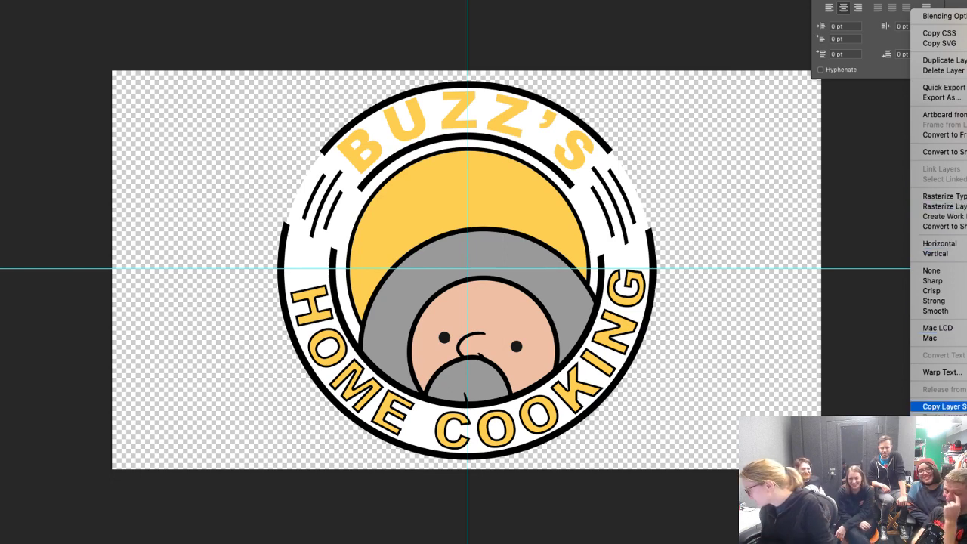
{"action": "left_click", "coordinate": [944, 406]}
{"action": "right_click", "coordinate": [959, 423]}
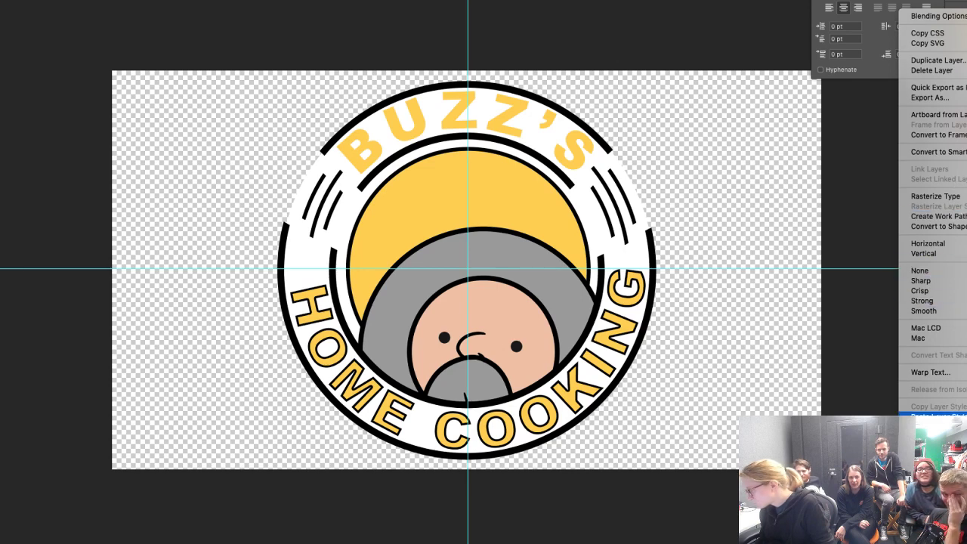
{"action": "left_click", "coordinate": [936, 415]}
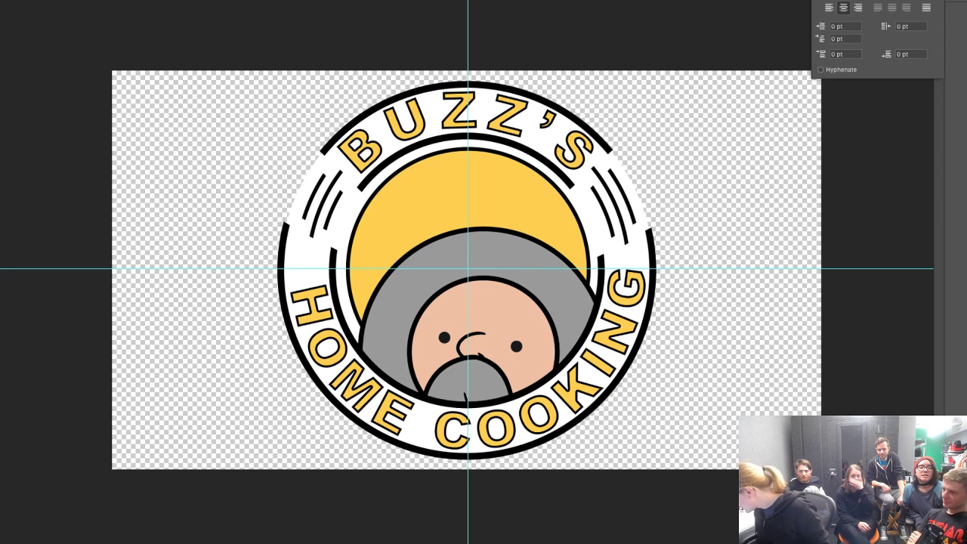
Shift the leftmost anchor point of the "HOME COOKING" circular text path slightly outward towards the outer ring
{"action": "key", "text": "t"}
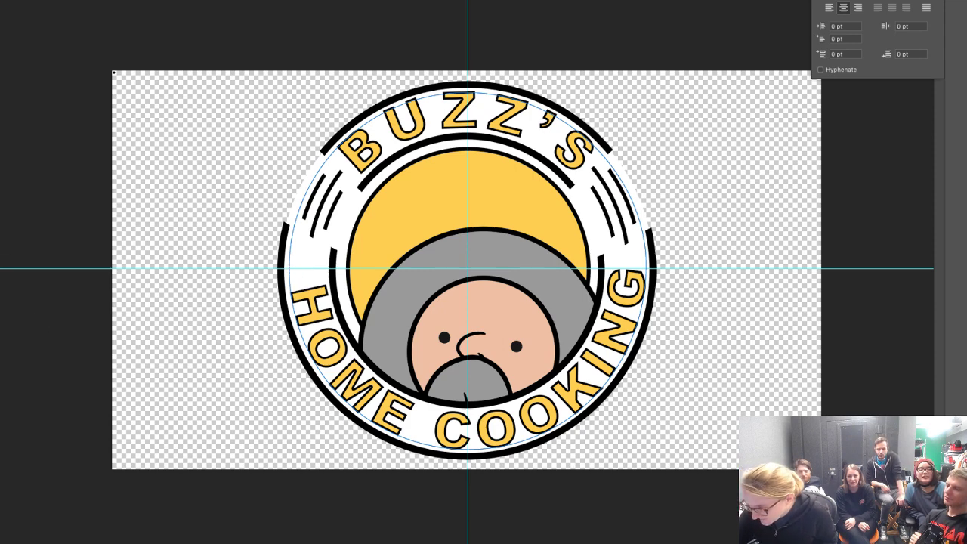
{"action": "left_click", "coordinate": [289, 268]}
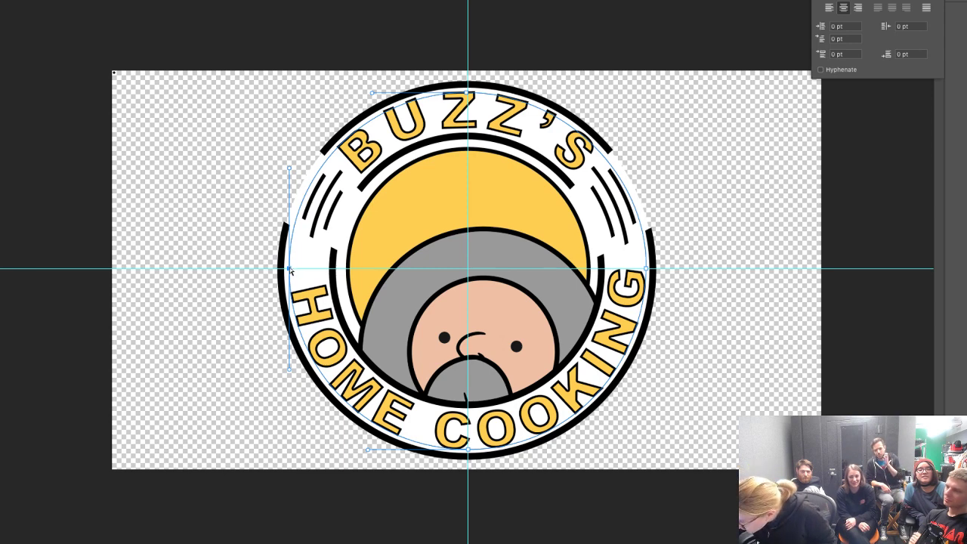
{"action": "left_click_drag", "start_coordinate": [290, 268], "coordinate": [287, 268]}
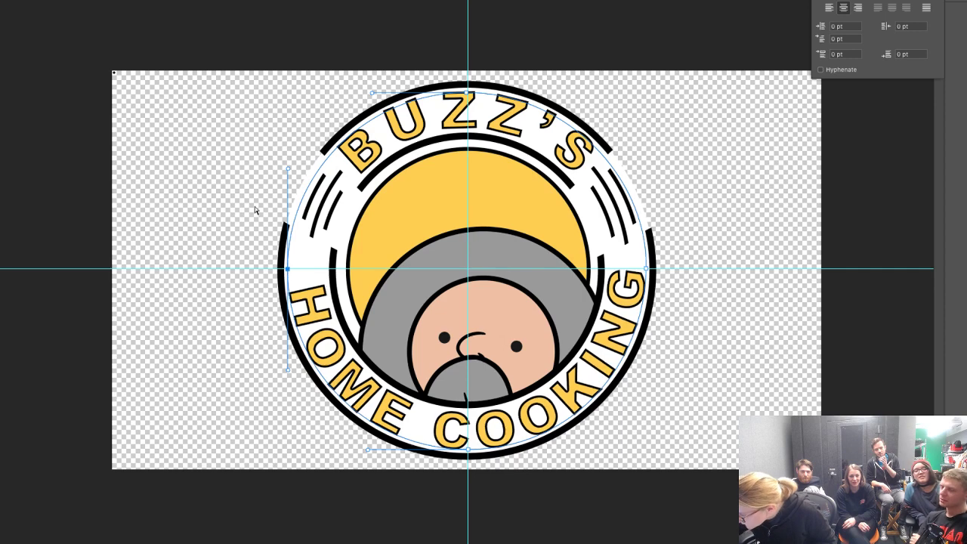
{"action": "left_click", "coordinate": [646, 266]}
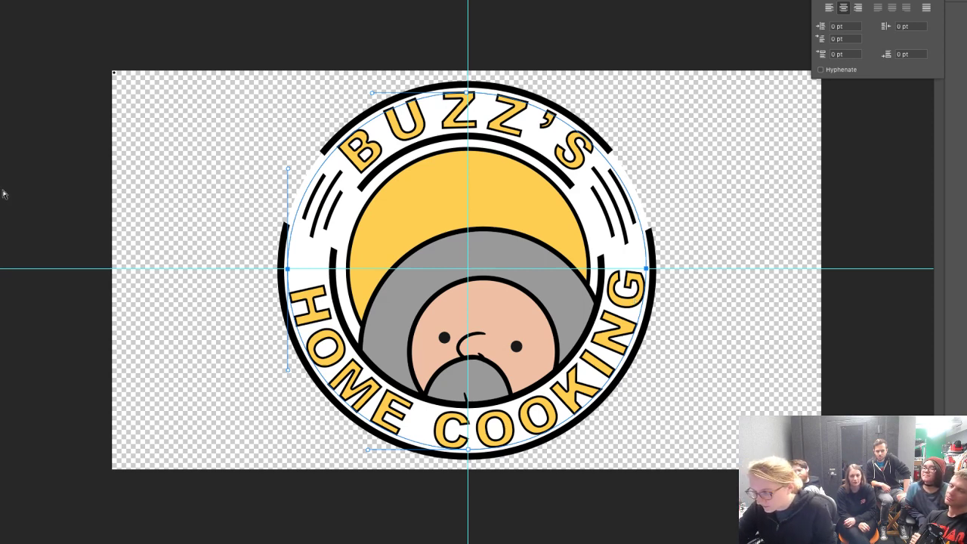
{"action": "left_click", "coordinate": [480, 447]}
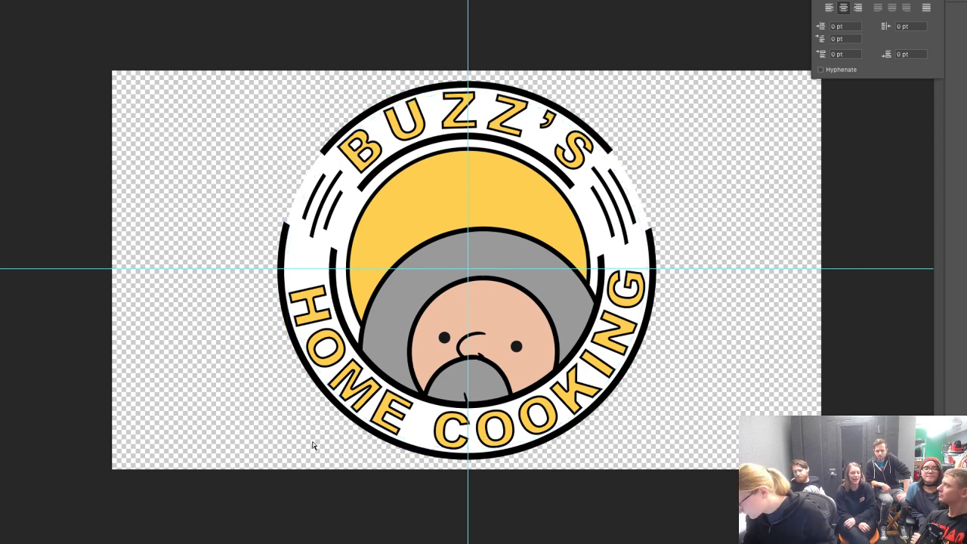
{"action": "left_click", "coordinate": [477, 446]}
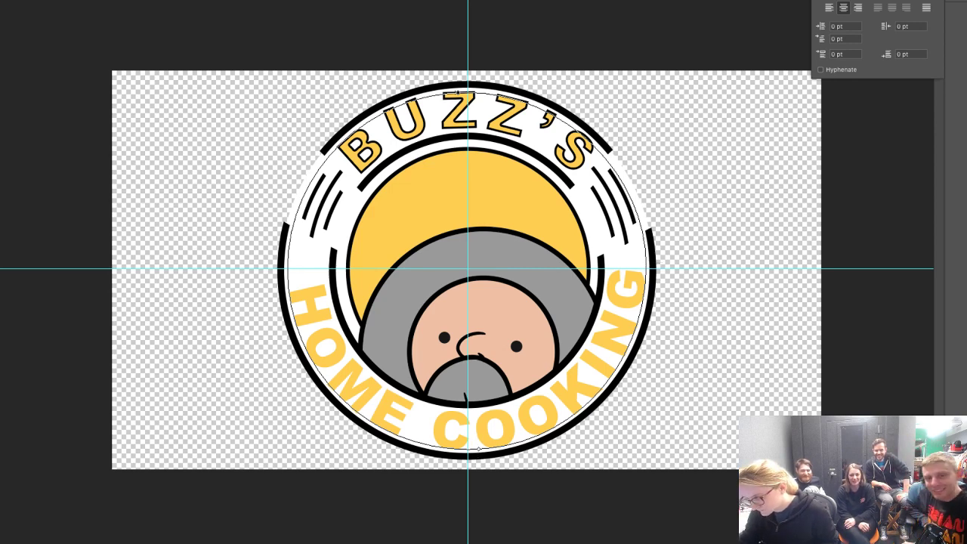
{"action": "key", "text": "ctrl+Return"}
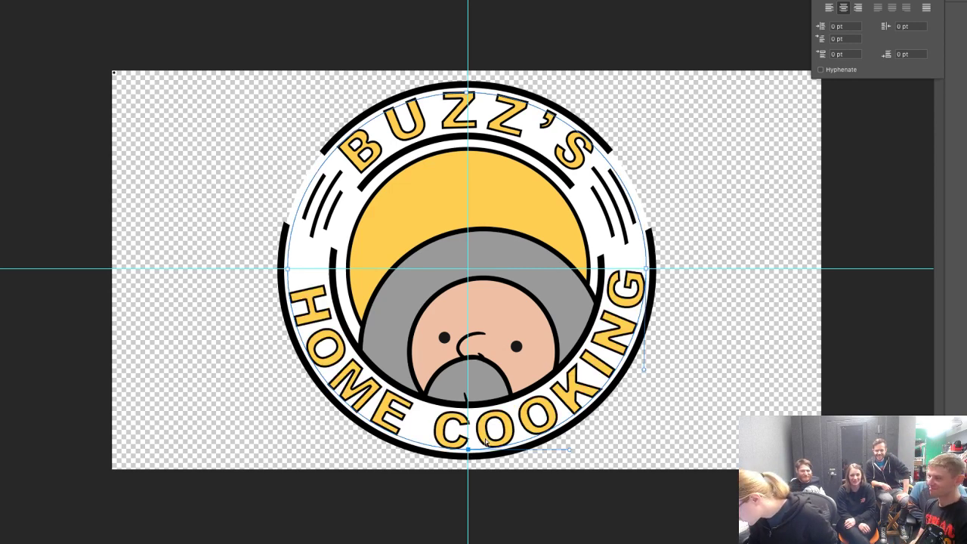
{"action": "key", "text": "Return"}
{"action": "left_click", "coordinate": [3, 240]}
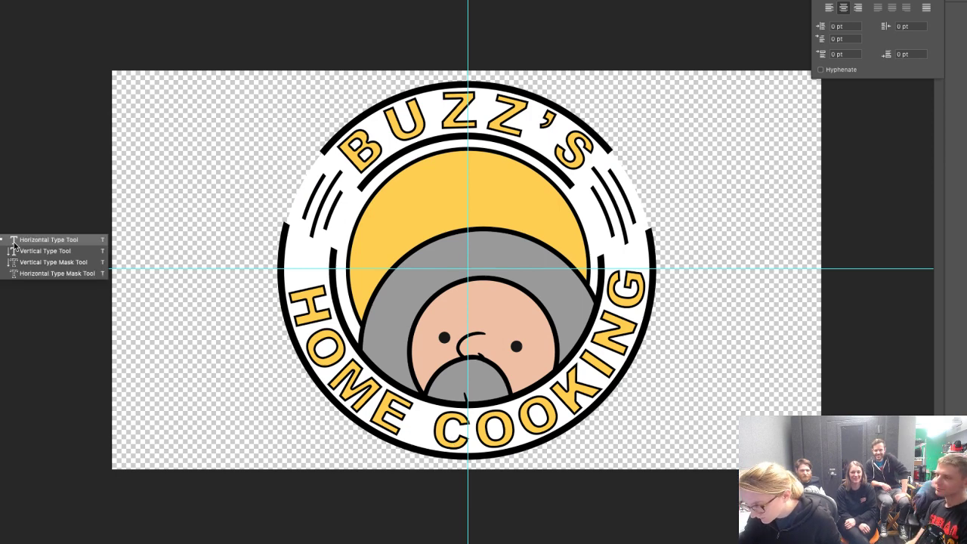
{"action": "left_click", "coordinate": [17, 243]}
{"action": "left_click", "coordinate": [501, 430]}
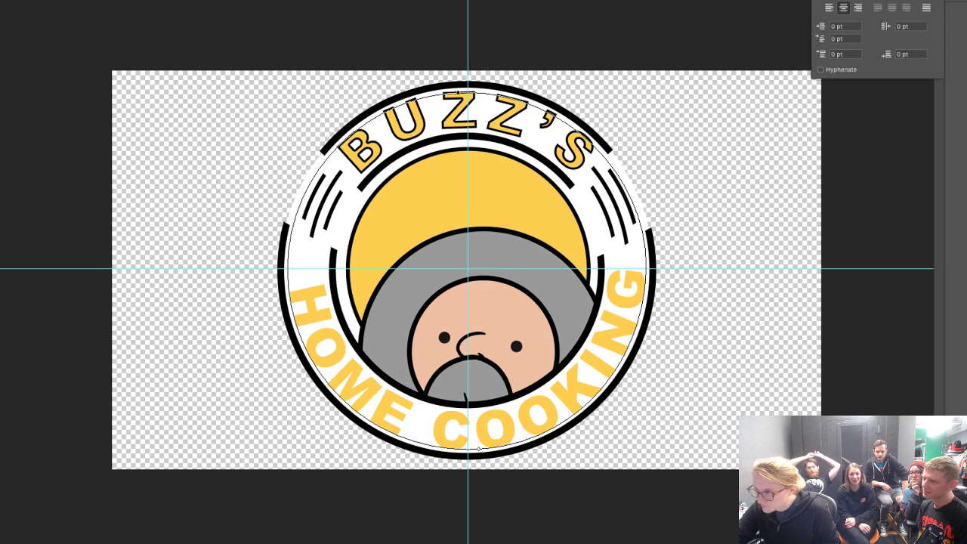
{"action": "key", "text": "ctrl+Return"}
{"action": "key", "text": "t"}
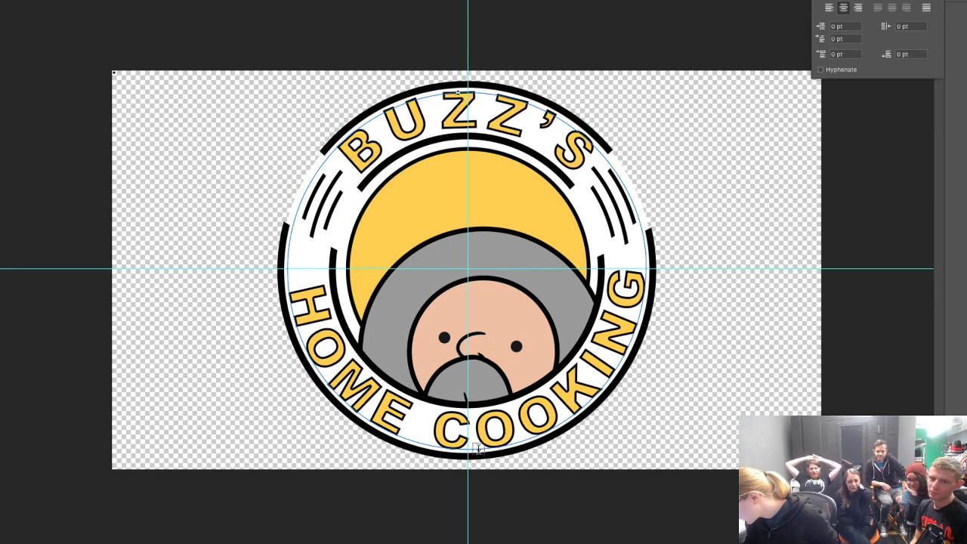
{"action": "left_click_drag", "start_coordinate": [479, 451], "coordinate": [454, 460]}
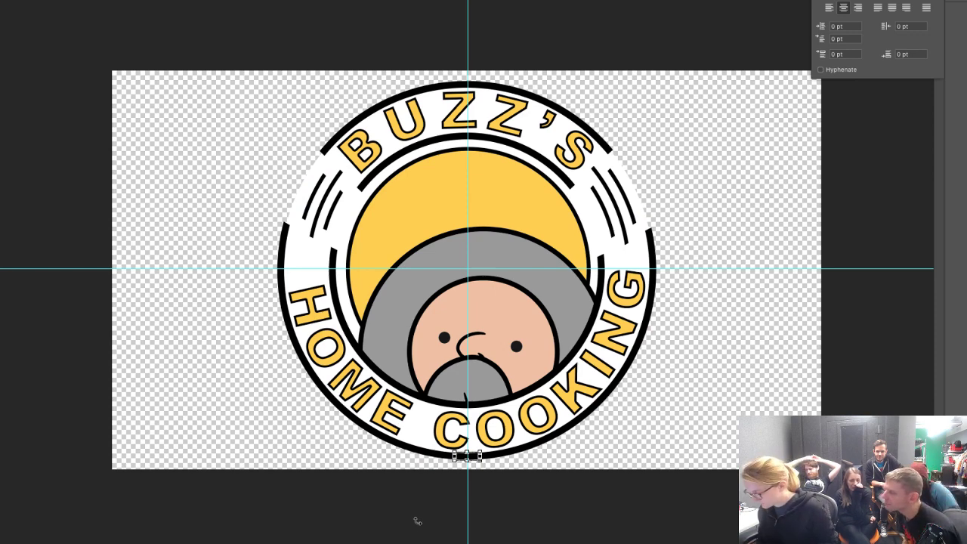
{"action": "key", "text": "Escape"}
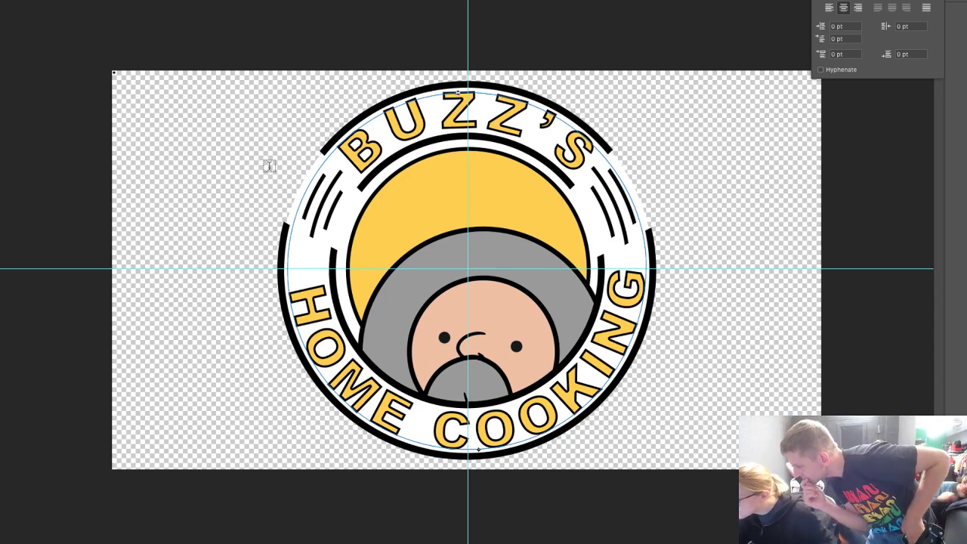
Try sliding the start of the "HOME COOKING" lettering around its circular path
{"action": "left_click", "coordinate": [463, 89]}
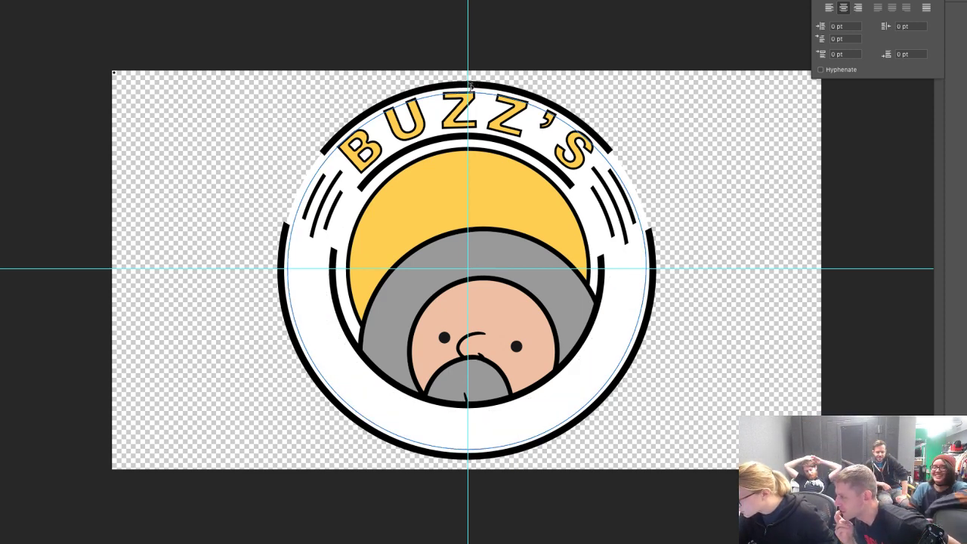
{"action": "key", "text": "ctrl+shift+z"}
{"action": "key", "text": "ctrl+z"}
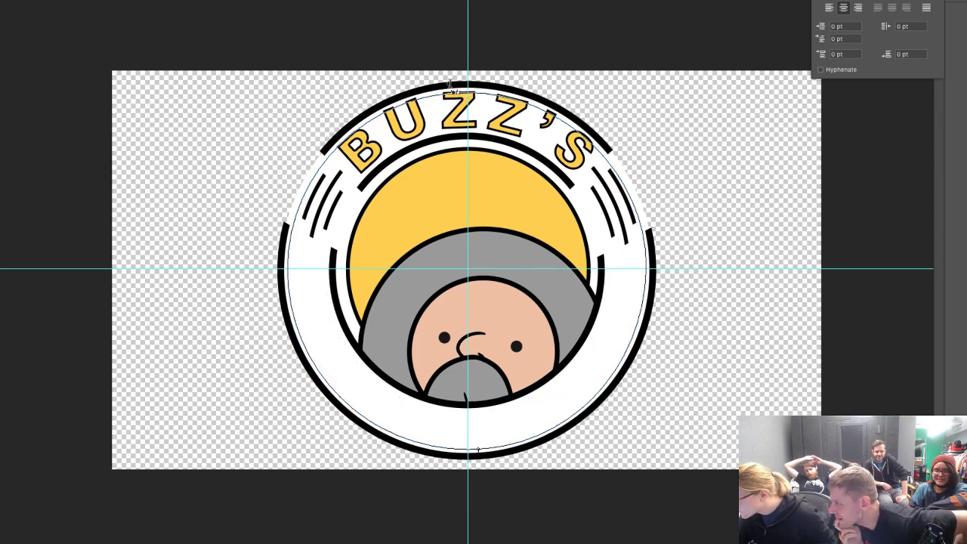
{"action": "left_click_drag", "start_coordinate": [344, 450], "coordinate": [490, 444]}
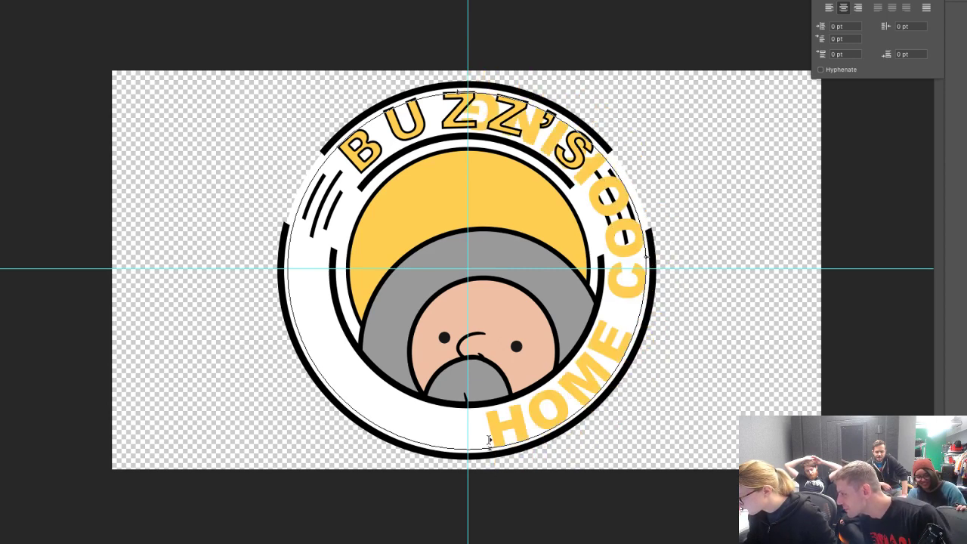
{"action": "left_click_drag", "start_coordinate": [318, 348], "coordinate": [349, 241]}
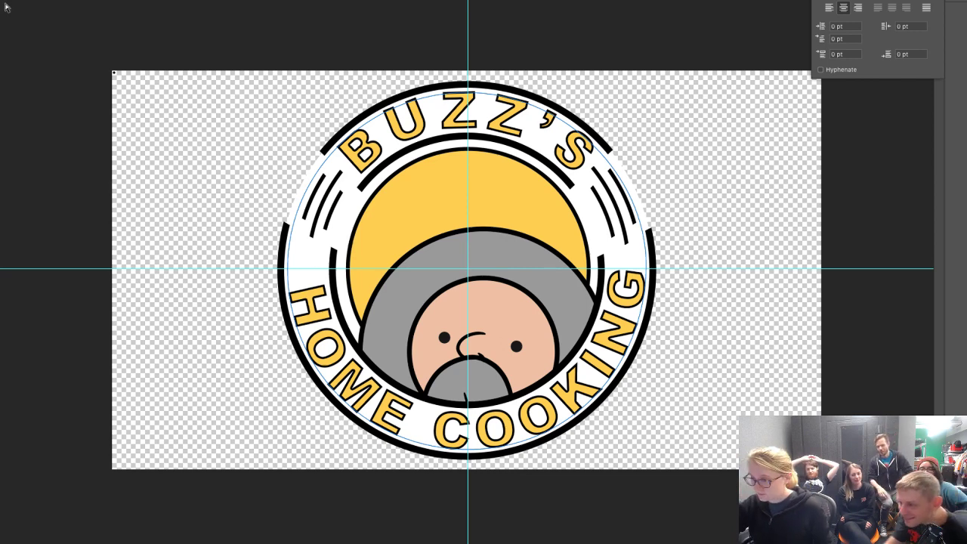
Try shifting the "HOME COOKING" lettering slightly down and to the right within the ring
{"action": "key", "text": "v"}
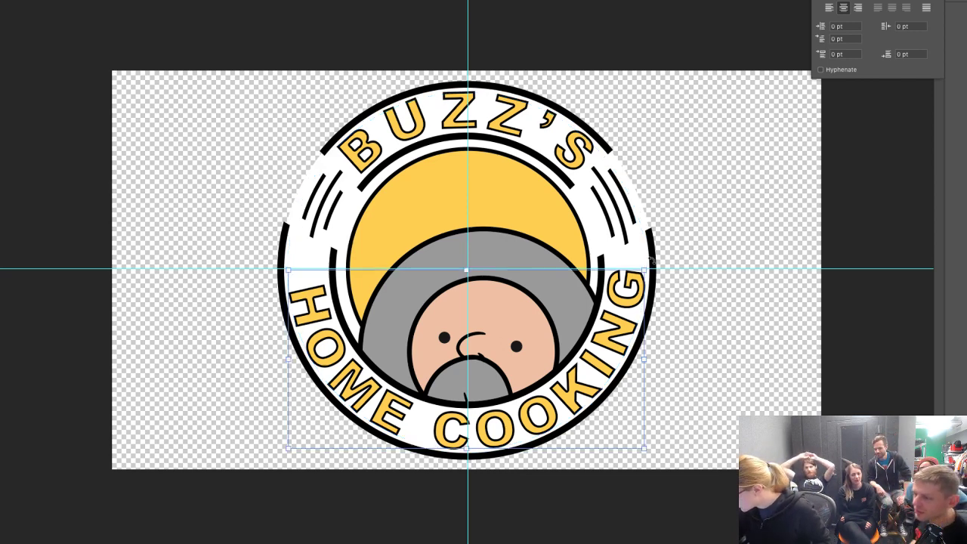
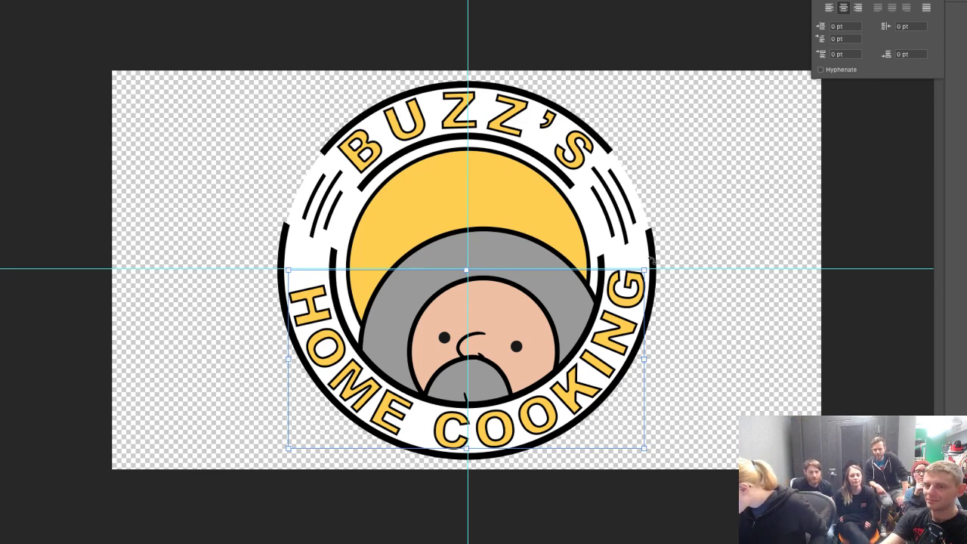
{"action": "left_click_drag", "start_coordinate": [650, 261], "coordinate": [656, 268]}
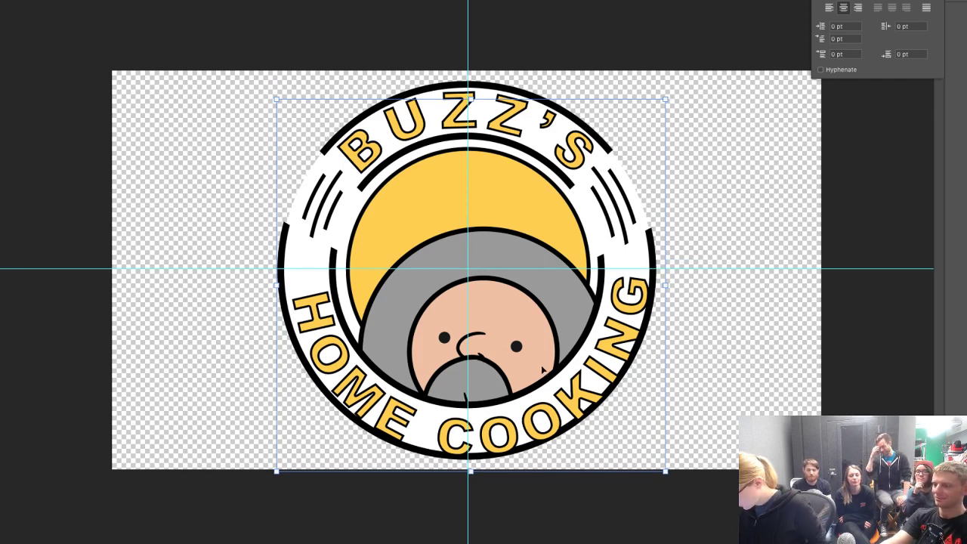
{"action": "key", "text": "Return"}
{"action": "left_click_drag", "start_coordinate": [541, 356], "coordinate": [539, 349]}
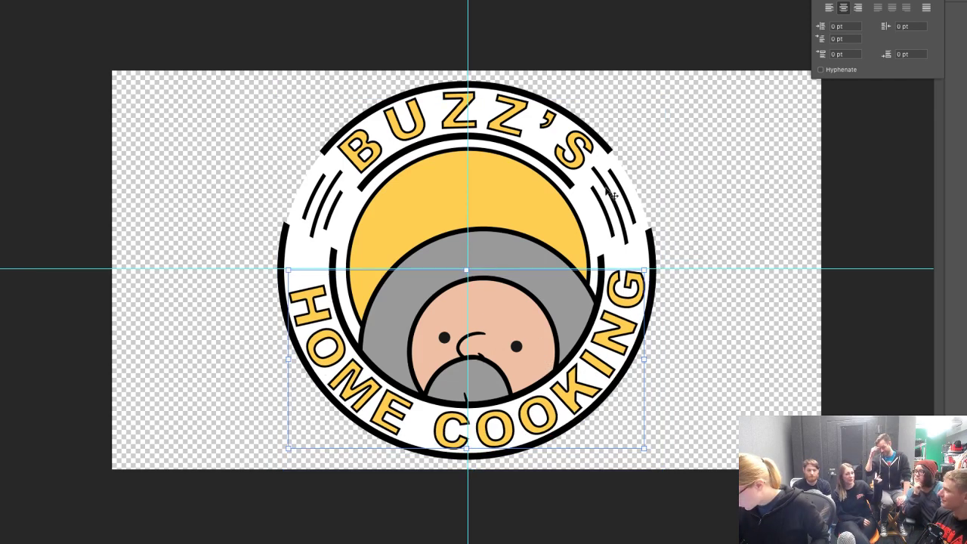
Rotate the "HOME COOKING" lettering slightly clockwise around the logo's centre and show the rulers
{"action": "left_click", "coordinate": [463, 272]}
{"action": "left_click_drag", "start_coordinate": [669, 85], "coordinate": [687, 86]}
{"action": "key", "text": "Return"}
{"action": "key", "text": "ctrl+r"}
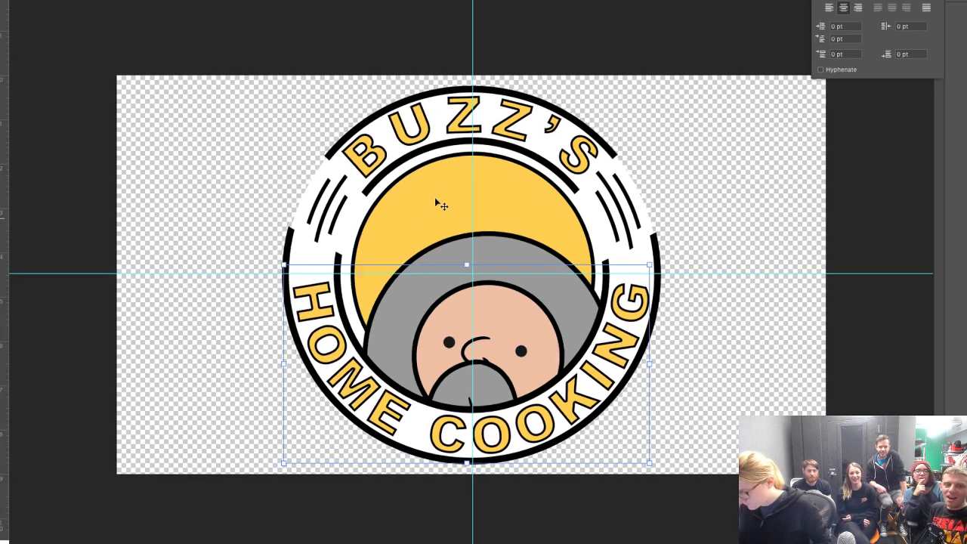
Add a horizontal guide slightly below the centre guide and rotate the "HOME COOKING" lettering slightly counterclockwise around the logo's centre
{"action": "left_click_drag", "start_coordinate": [557, 5], "coordinate": [634, 282]}
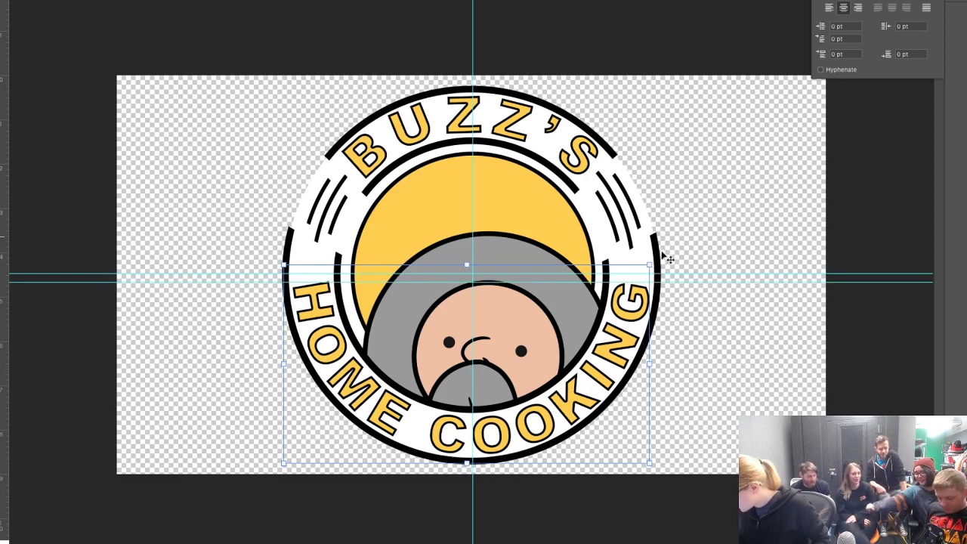
{"action": "left_click", "coordinate": [655, 261]}
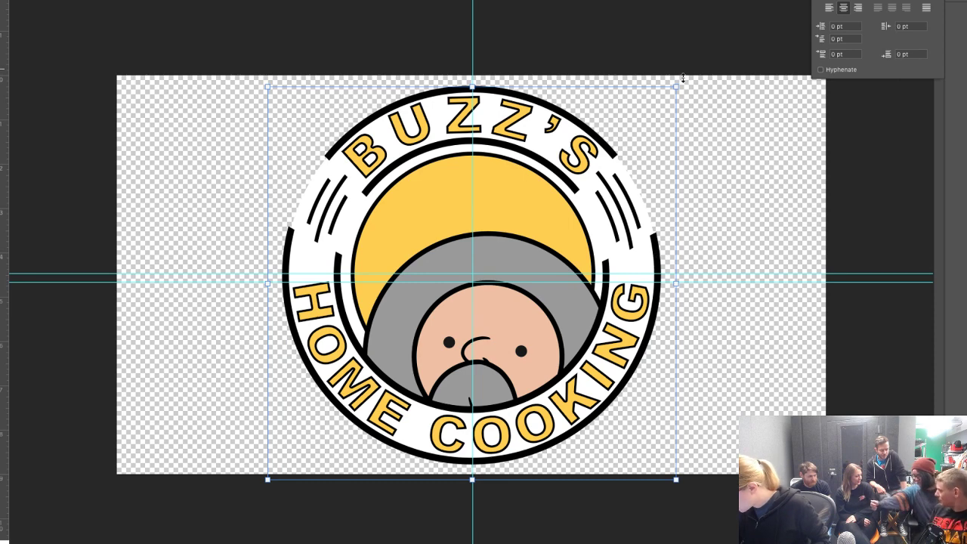
{"action": "left_click_drag", "start_coordinate": [683, 78], "coordinate": [681, 74]}
{"action": "key", "text": "Return"}
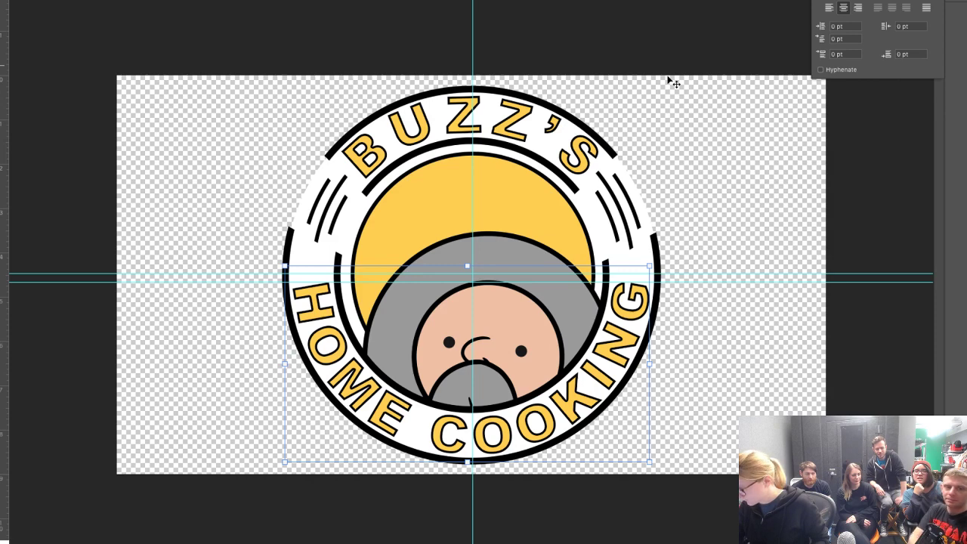
Close the floating paragraph settings, remove the lower of the two horizontal guides and hide the rulers
{"action": "key", "text": "z"}
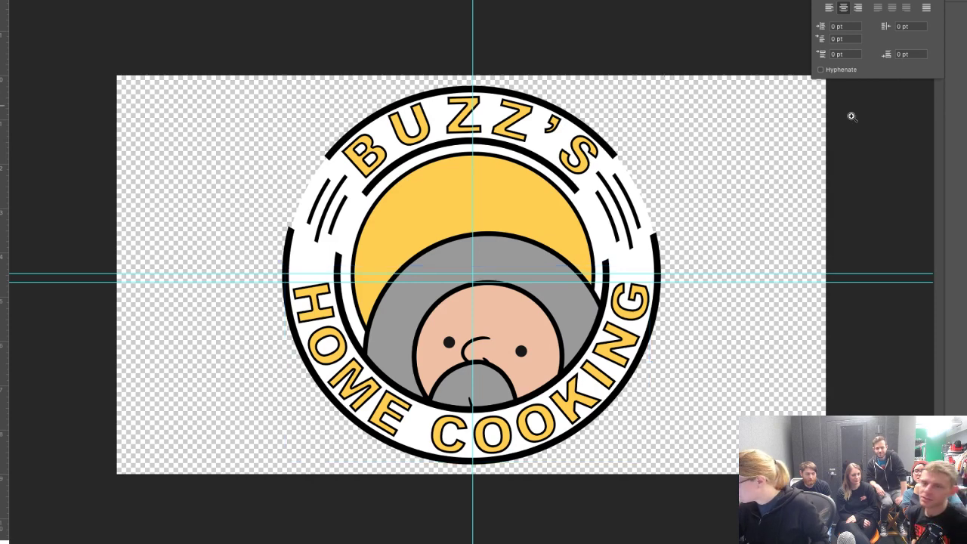
{"action": "left_click", "coordinate": [909, 10]}
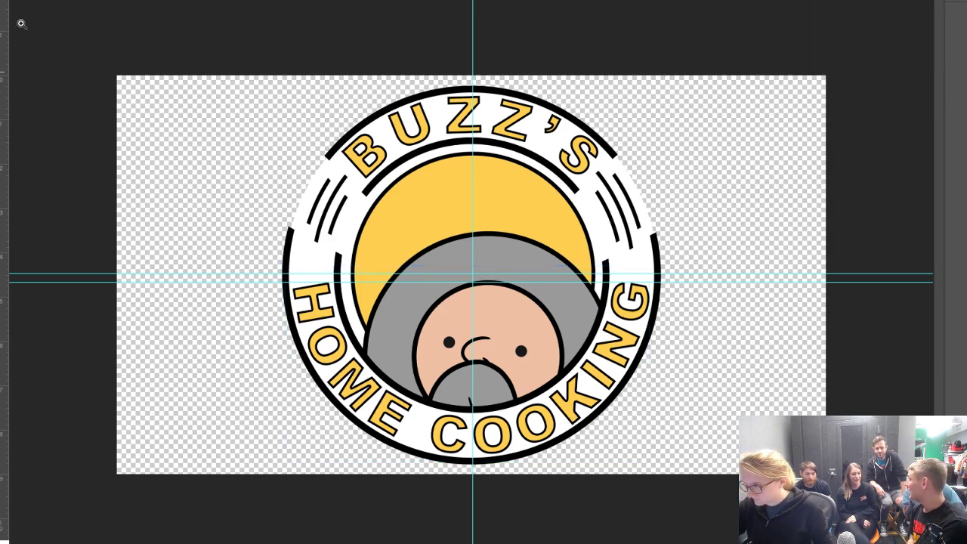
{"action": "key", "text": "v"}
{"action": "left_click_drag", "start_coordinate": [134, 281], "coordinate": [136, 1]}
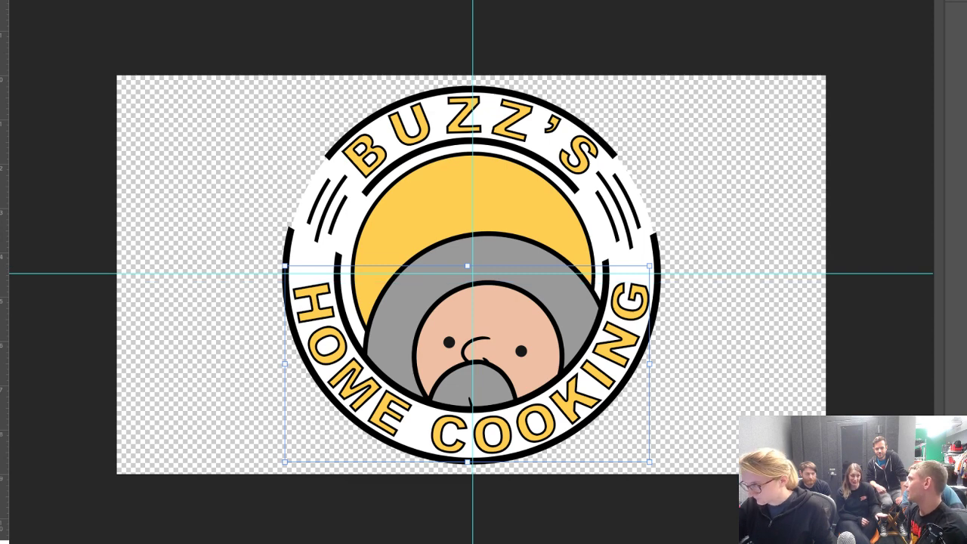
{"action": "key", "text": "ctrl+r"}
{"action": "key", "text": "z"}
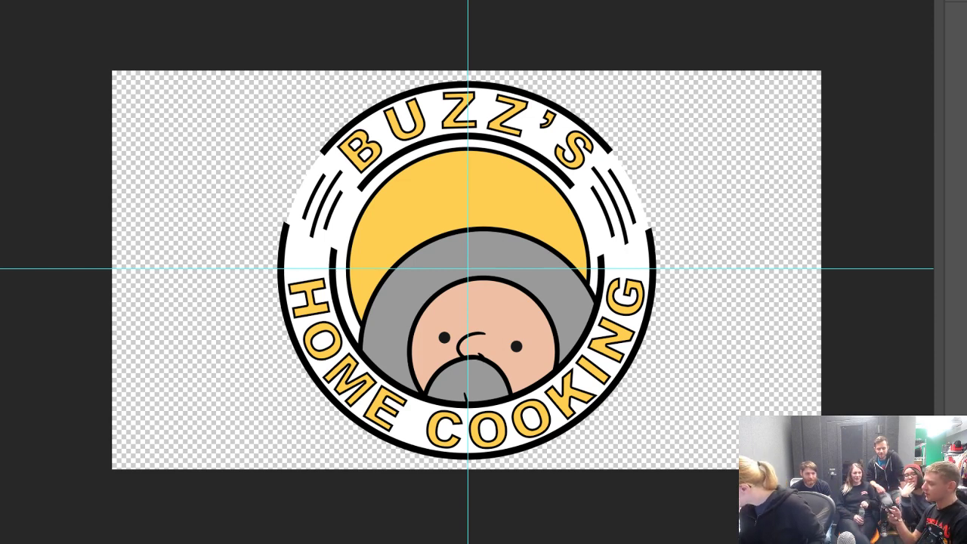
Try blue 47abff, black, dark grey and the grey sampled from the hair as the text colour of all the lettering
{"action": "left_click", "coordinate": [410, 384]}
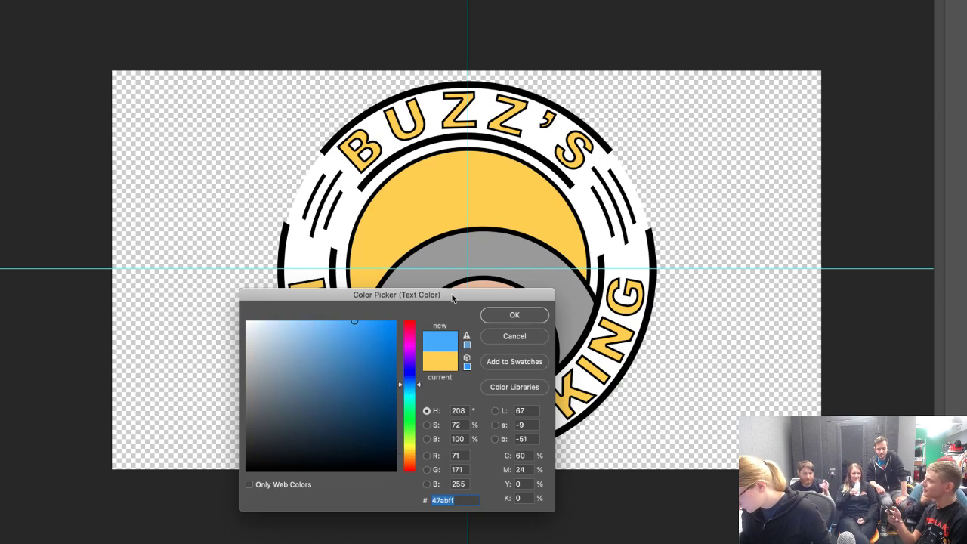
{"action": "left_click_drag", "start_coordinate": [452, 299], "coordinate": [763, 237]}
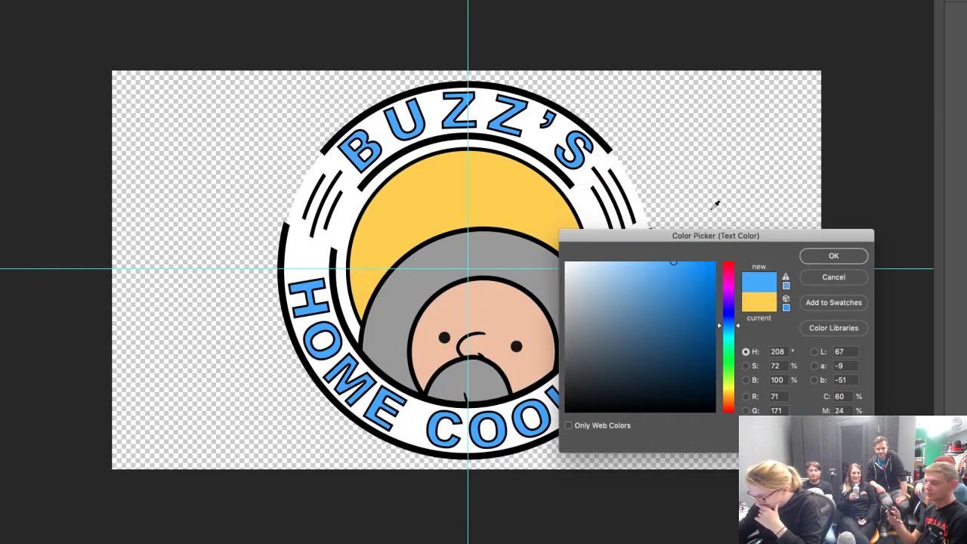
{"action": "left_click", "coordinate": [537, 427]}
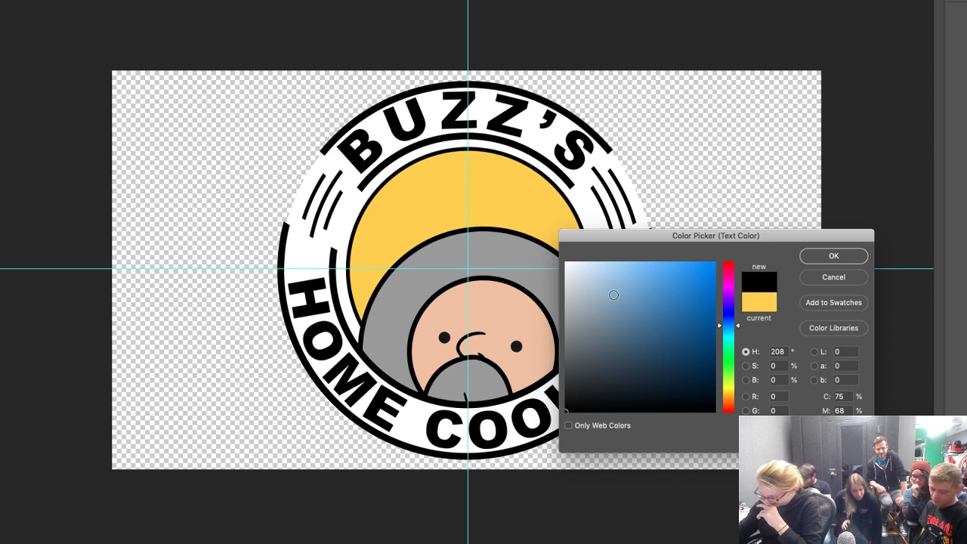
{"action": "left_click", "coordinate": [568, 367]}
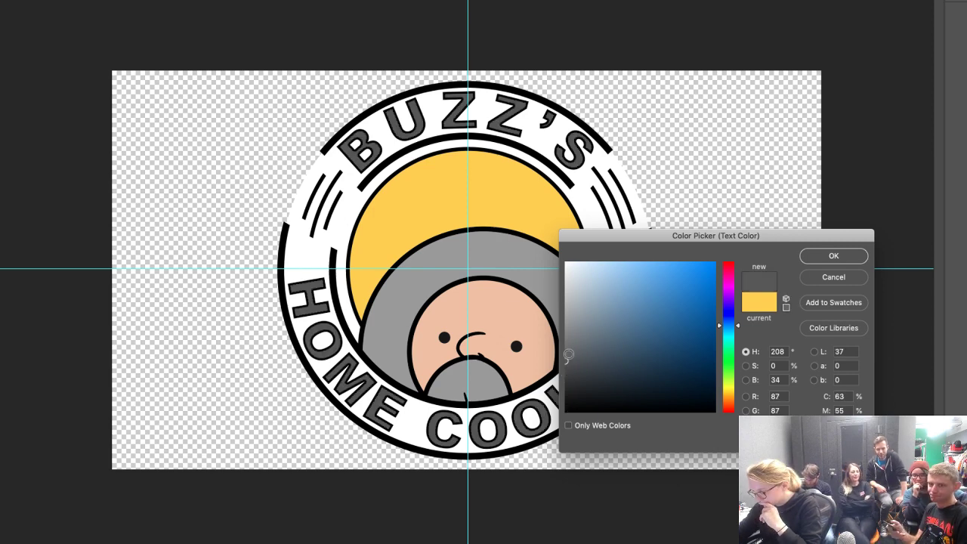
{"action": "left_click", "coordinate": [526, 252]}
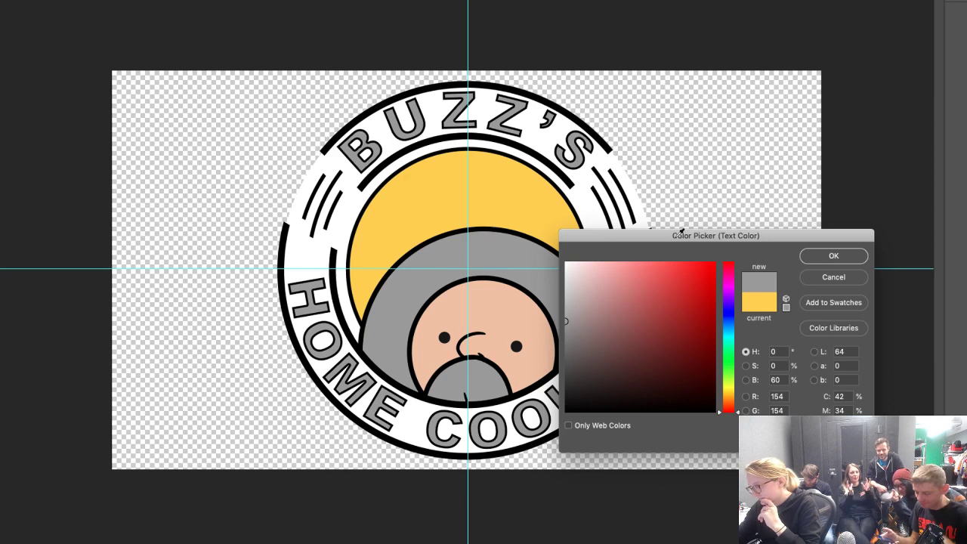
Try dark red, navy blue, dark green and brown as the text colour of both lettering lines
{"action": "left_click", "coordinate": [688, 336]}
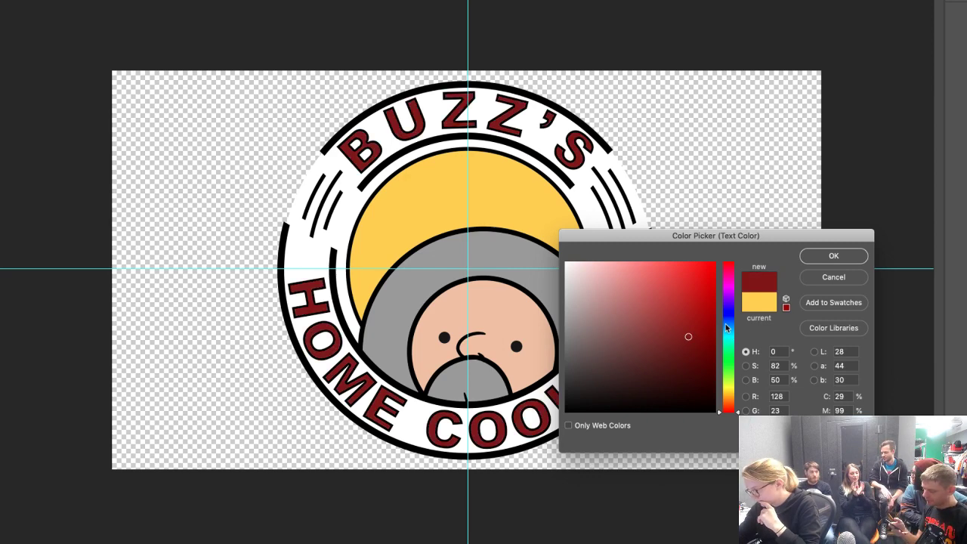
{"action": "left_click", "coordinate": [725, 327]}
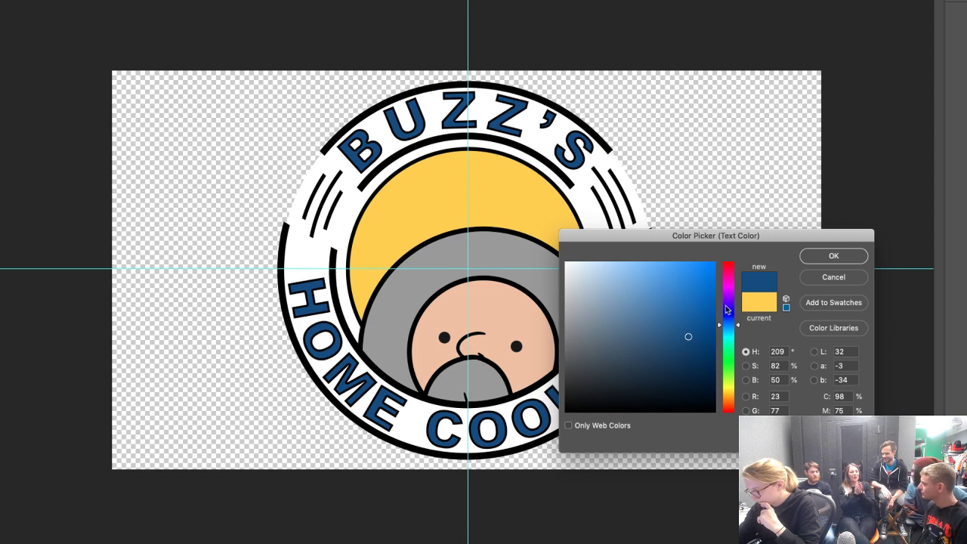
{"action": "left_click", "coordinate": [726, 373]}
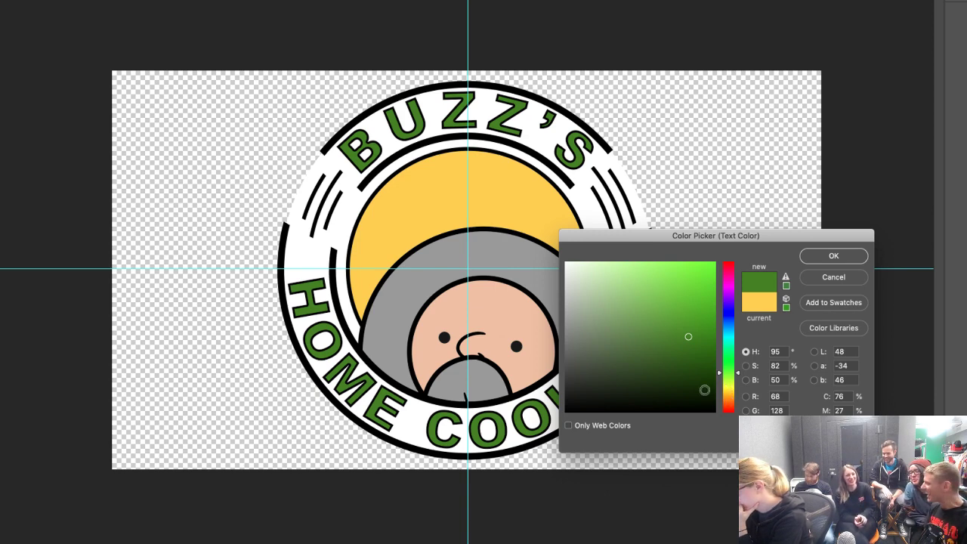
{"action": "left_click", "coordinate": [727, 405]}
{"action": "left_click", "coordinate": [665, 338]}
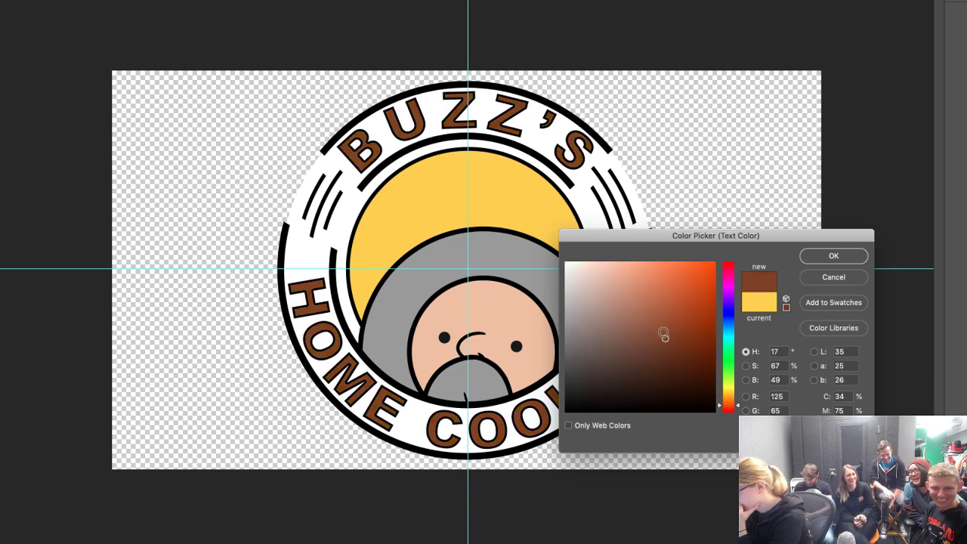
Try a lighter muted brown and several dusty red shades as the lettering's text colour
{"action": "left_click", "coordinate": [649, 339]}
{"action": "mouse_move", "coordinate": [649, 339]}
{"action": "left_mouse_down"}
{"action": "mouse_move", "coordinate": [611, 332]}
{"action": "mouse_move", "coordinate": [614, 312]}
{"action": "mouse_move", "coordinate": [629, 315]}
{"action": "left_mouse_up"}
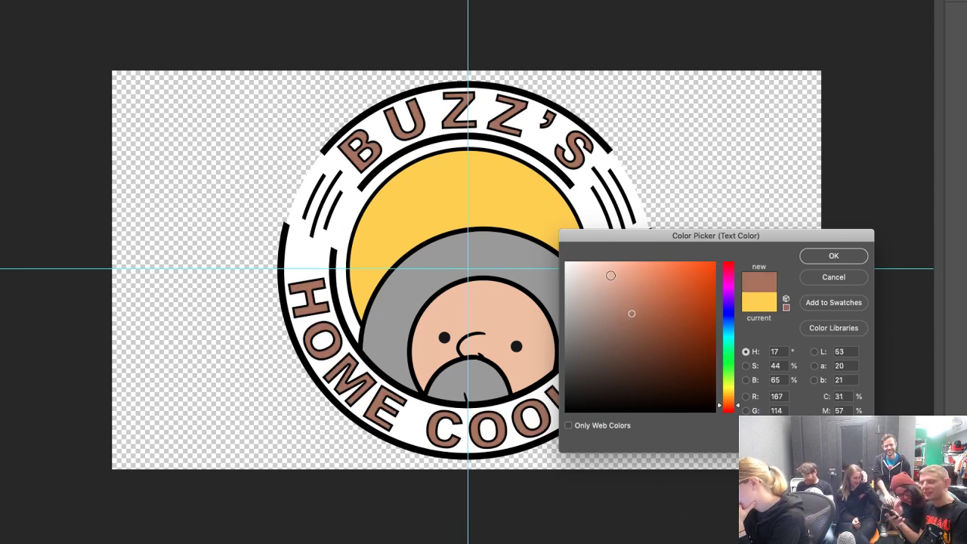
{"action": "left_click_drag", "start_coordinate": [725, 274], "coordinate": [725, 262]}
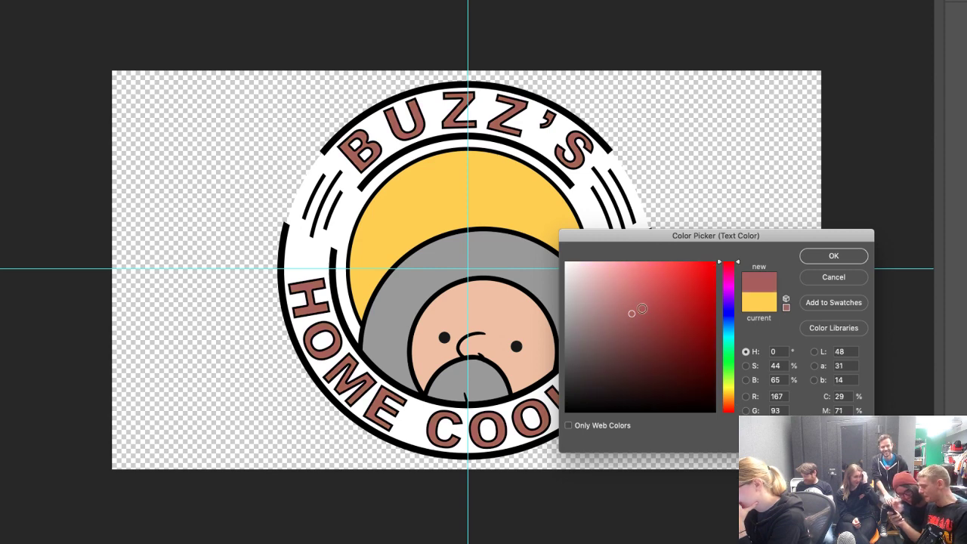
{"action": "left_click", "coordinate": [641, 330]}
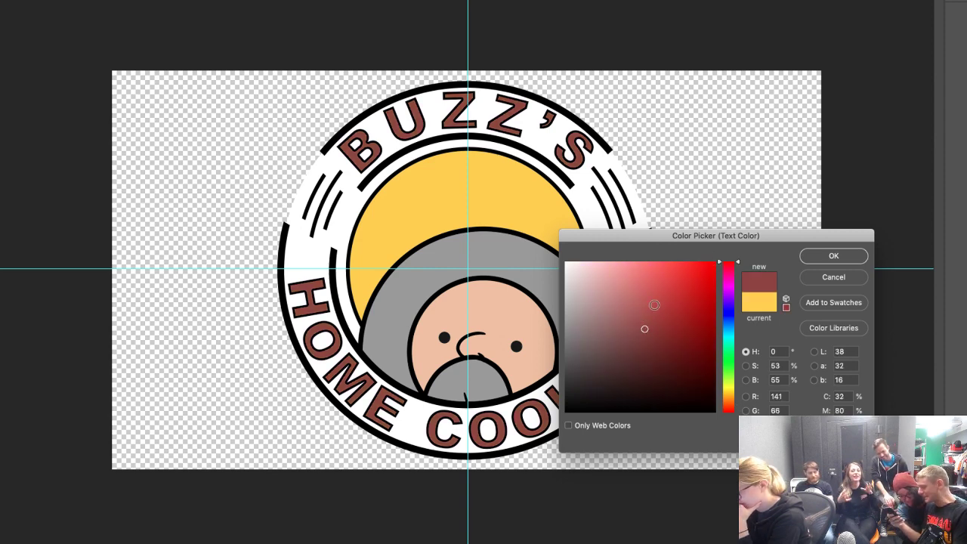
{"action": "left_click", "coordinate": [654, 306]}
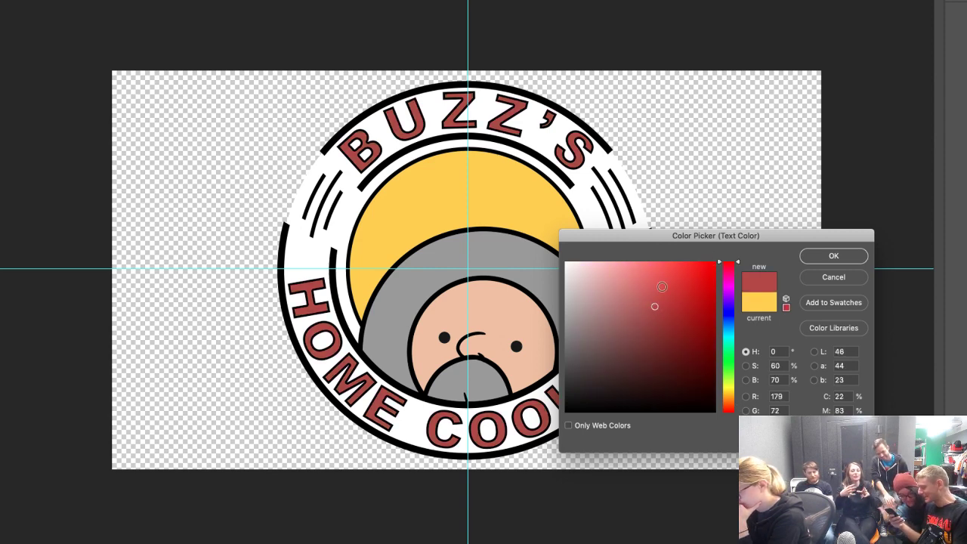
Try terracotta, orange-brown and mid green as the lettering's text colour with the colour picker moved off the logo
{"action": "left_click", "coordinate": [727, 406]}
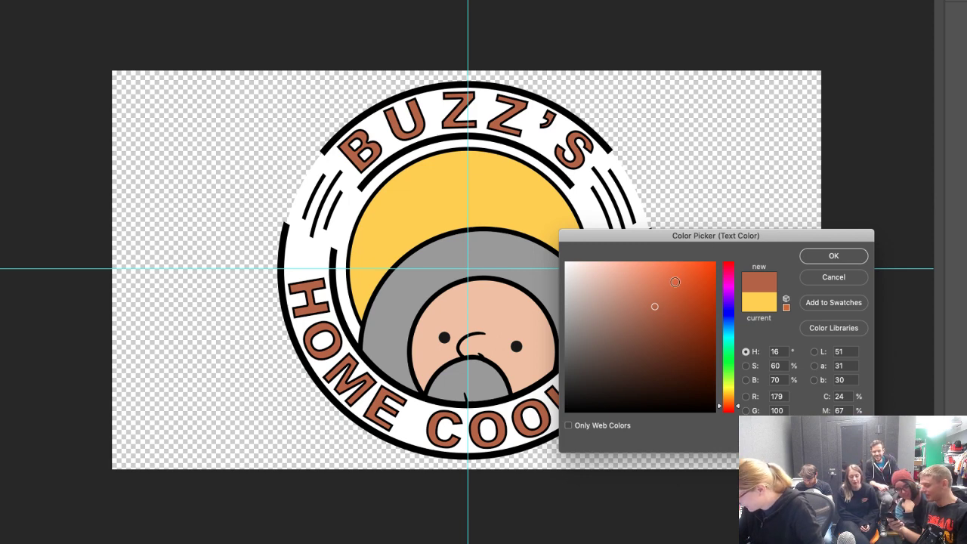
{"action": "left_click_drag", "start_coordinate": [711, 237], "coordinate": [744, 306]}
{"action": "left_click", "coordinate": [762, 469]}
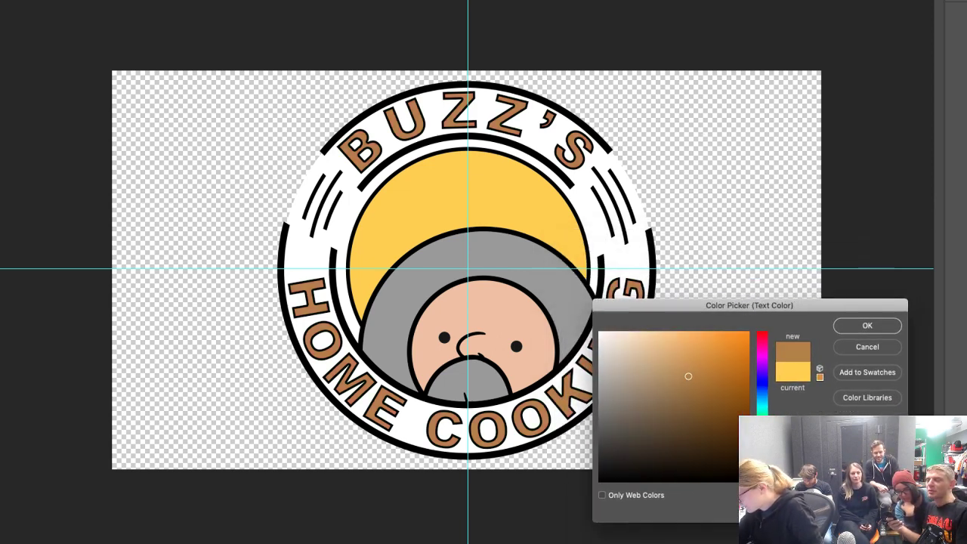
{"action": "left_click_drag", "start_coordinate": [762, 470], "coordinate": [761, 441]}
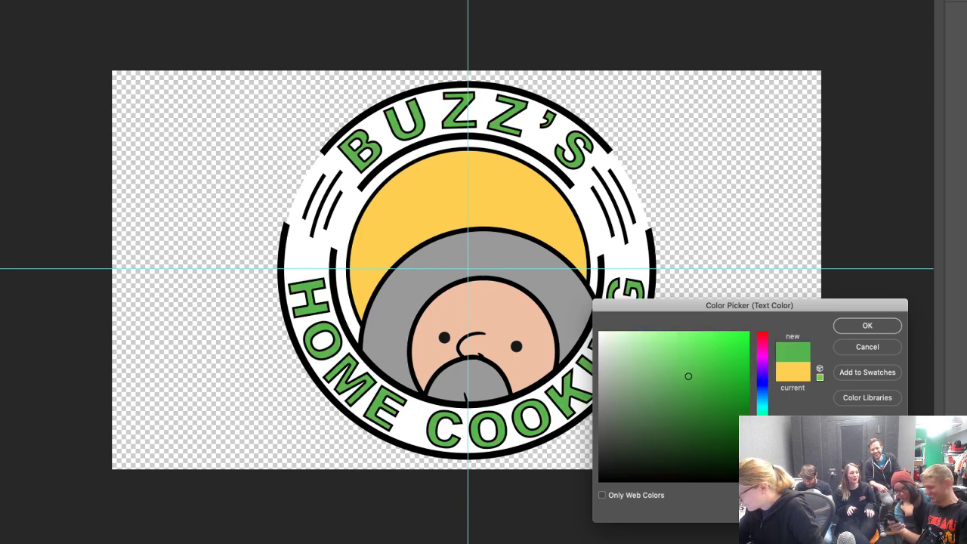
Set the text colour of "BUZZ'S" and "HOME COOKING" to a bright light blue
{"action": "left_click", "coordinate": [763, 401]}
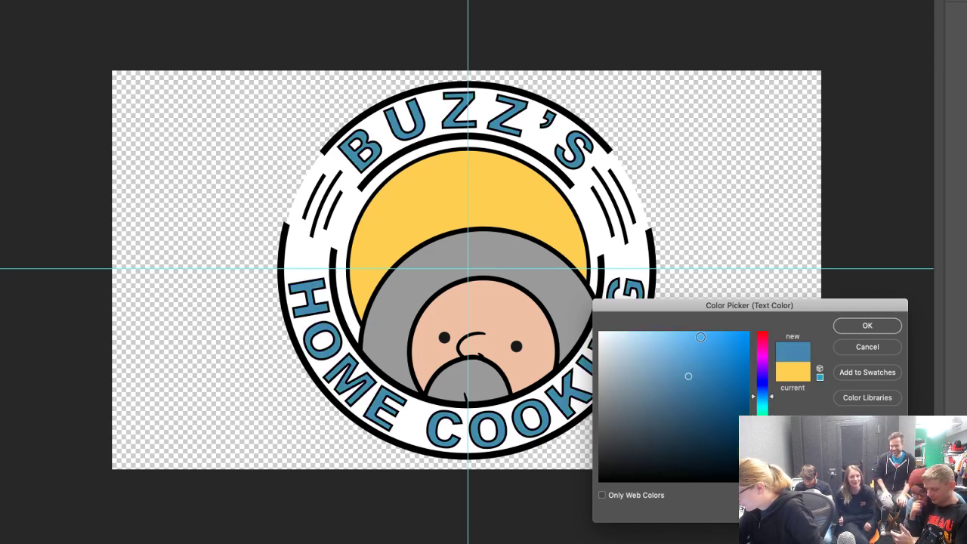
{"action": "left_click", "coordinate": [698, 338]}
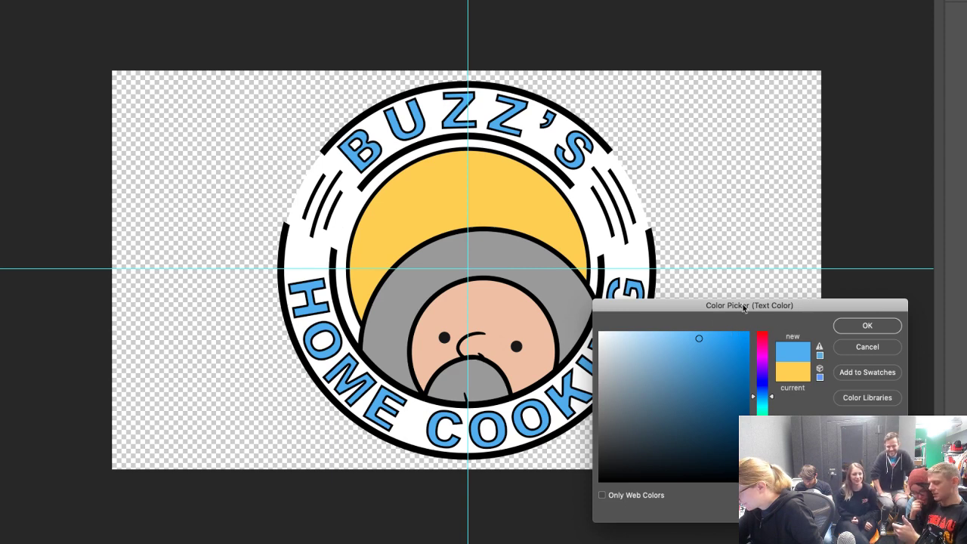
{"action": "left_click", "coordinate": [729, 352]}
{"action": "left_click", "coordinate": [685, 336]}
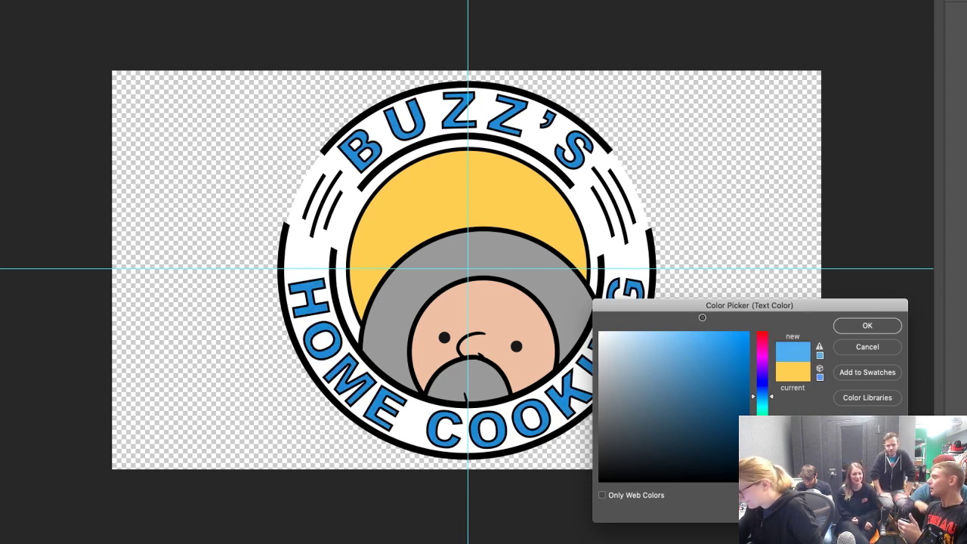
{"action": "left_click", "coordinate": [849, 325]}
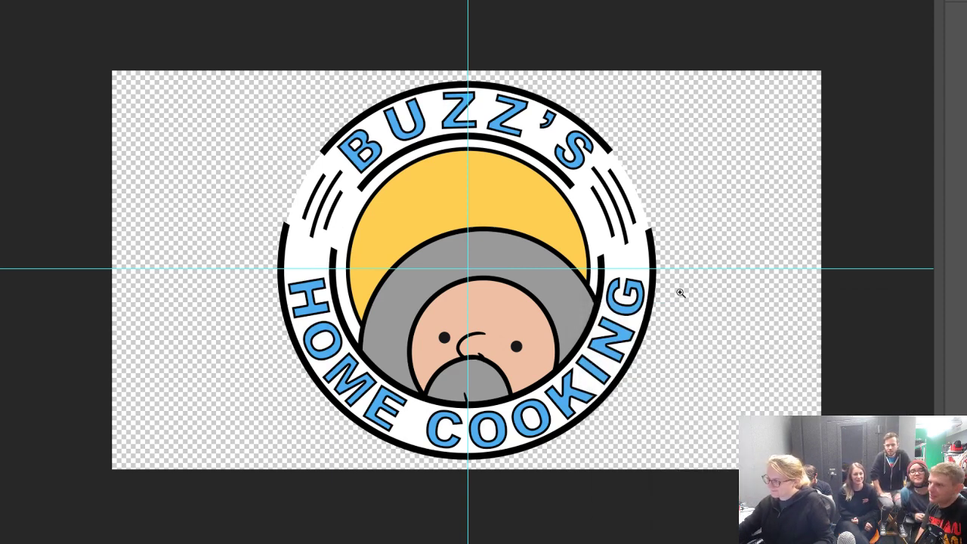
Hide the guides and other extras, and select the yellow area behind the head with the Magic Wand
{"action": "key", "text": "super+h"}
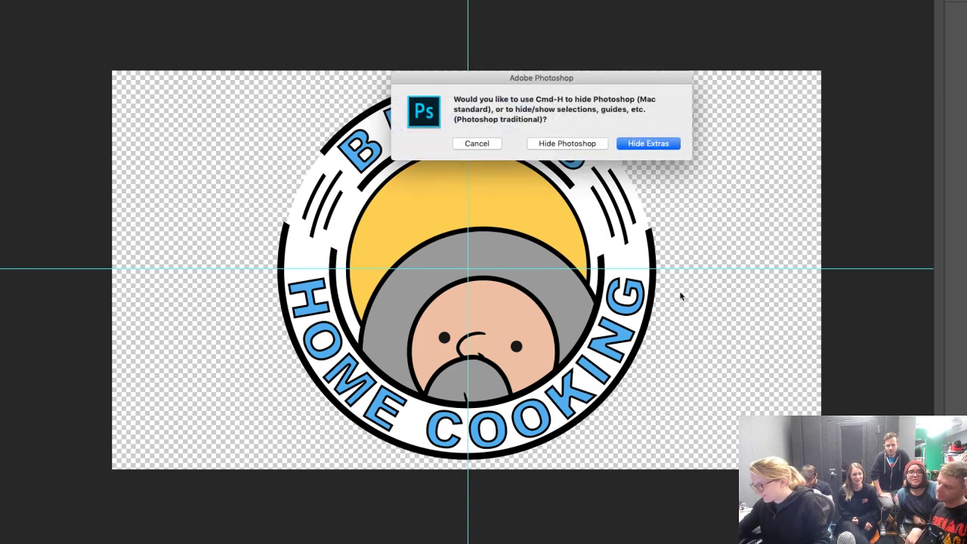
{"action": "left_click", "coordinate": [642, 144]}
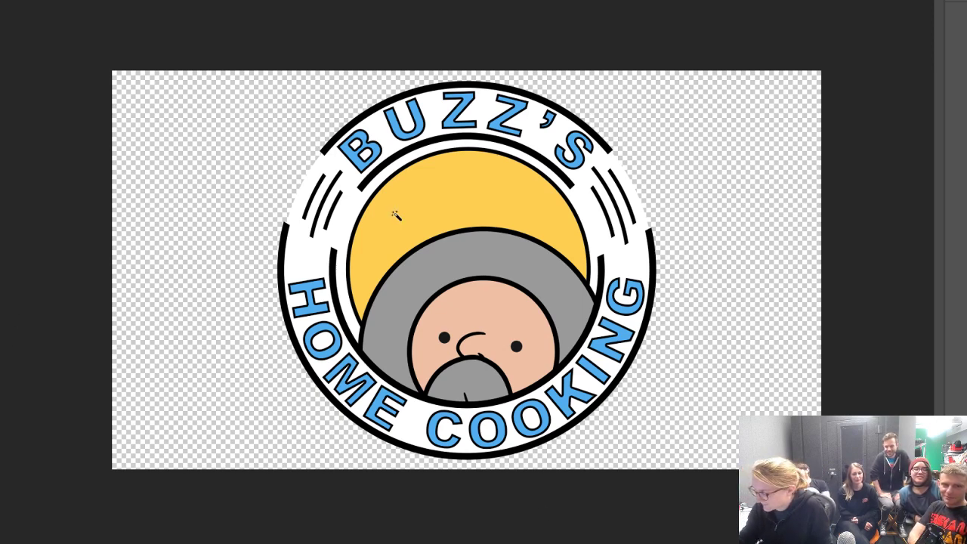
{"action": "left_click", "coordinate": [472, 204]}
{"action": "key", "text": "super+h"}
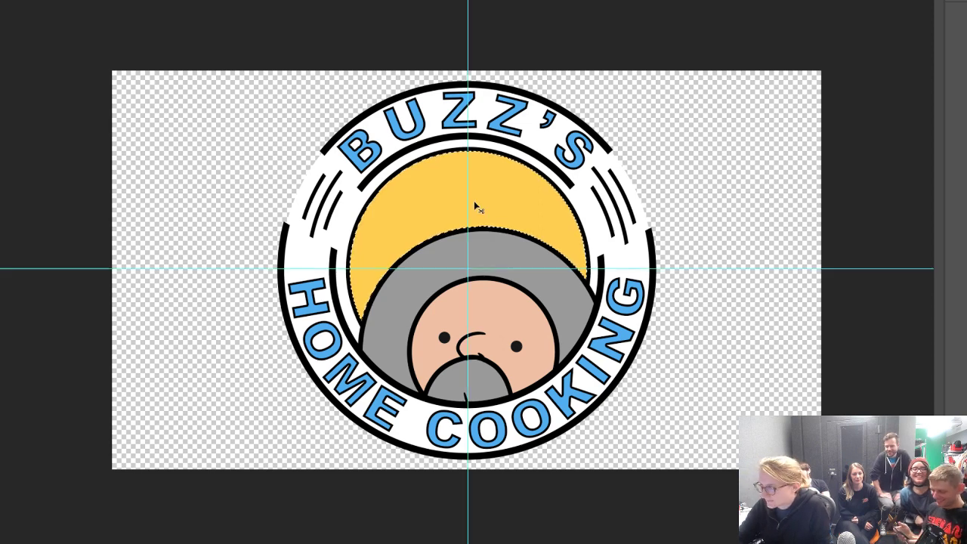
{"action": "key", "text": "super+h"}
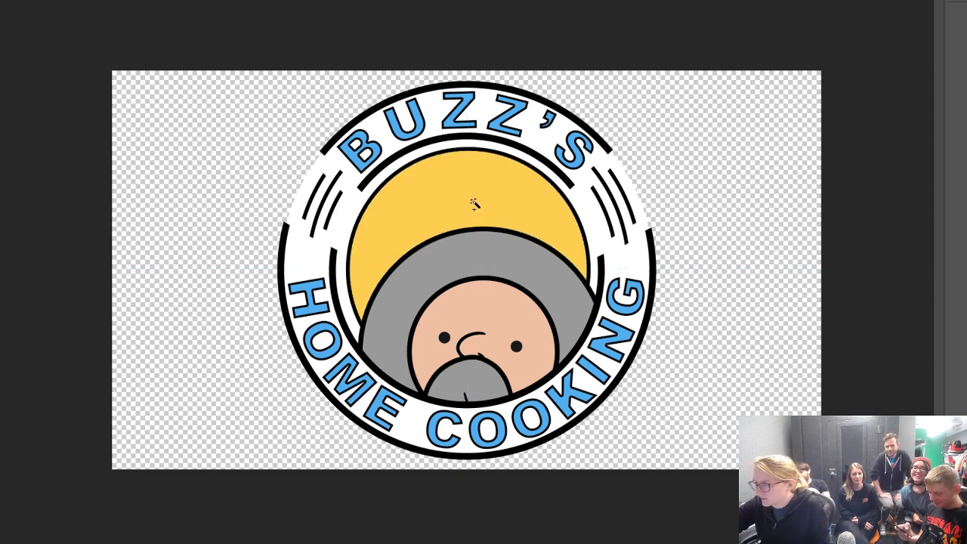
Try a Hue/Saturation adjustment with a hue of -180 on the yellow area behind the head
{"action": "left_click", "coordinate": [136, 0]}
{"action": "mouse_move", "coordinate": [185, 0]}
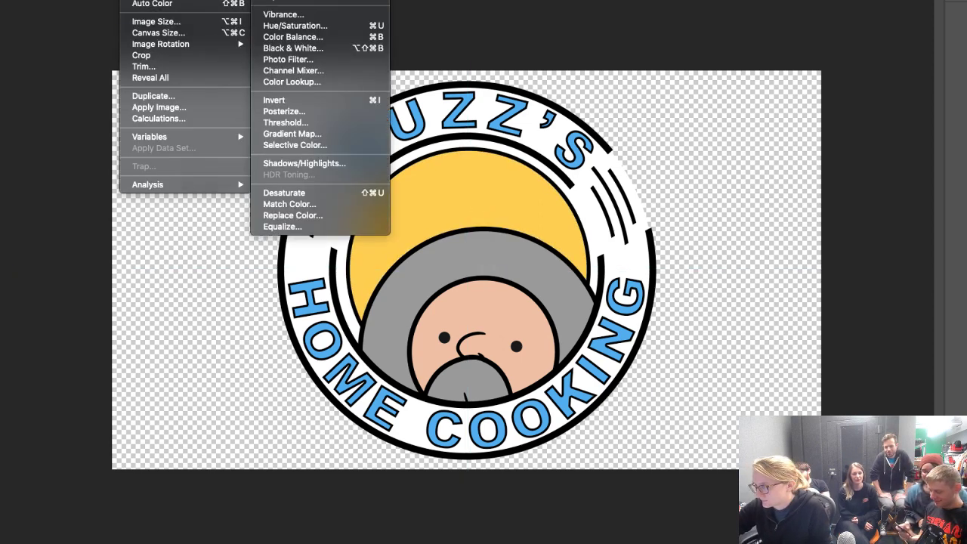
{"action": "left_click", "coordinate": [295, 28]}
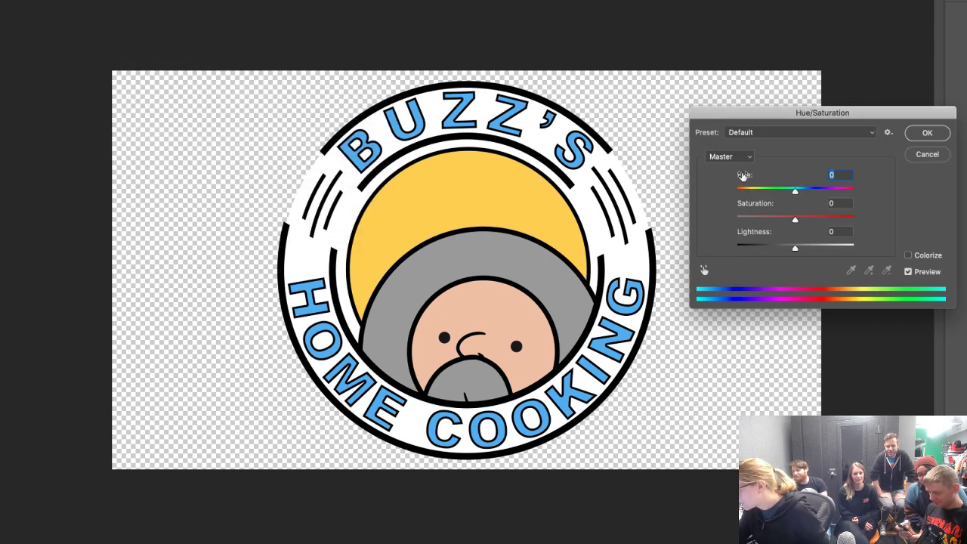
{"action": "left_click_drag", "start_coordinate": [744, 175], "coordinate": [648, 221]}
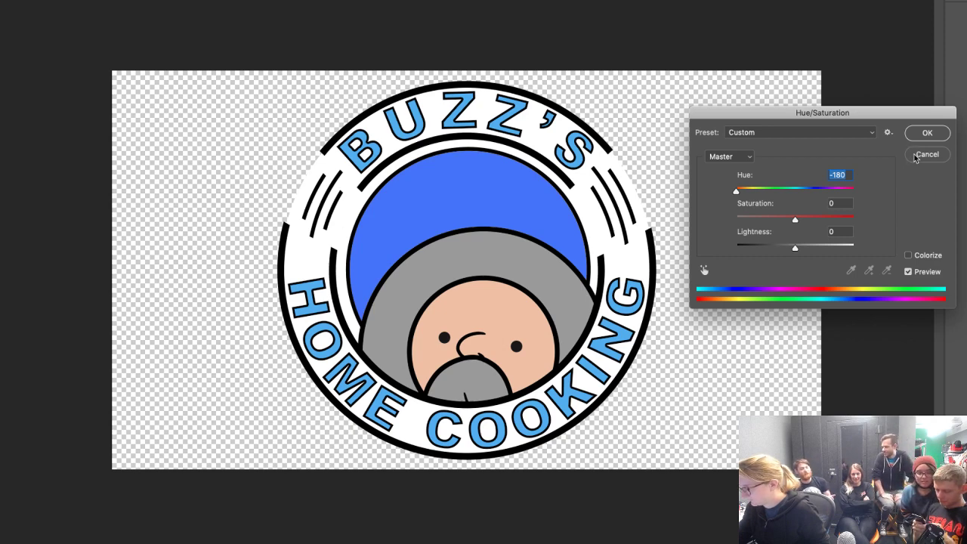
{"action": "left_click", "coordinate": [926, 154]}
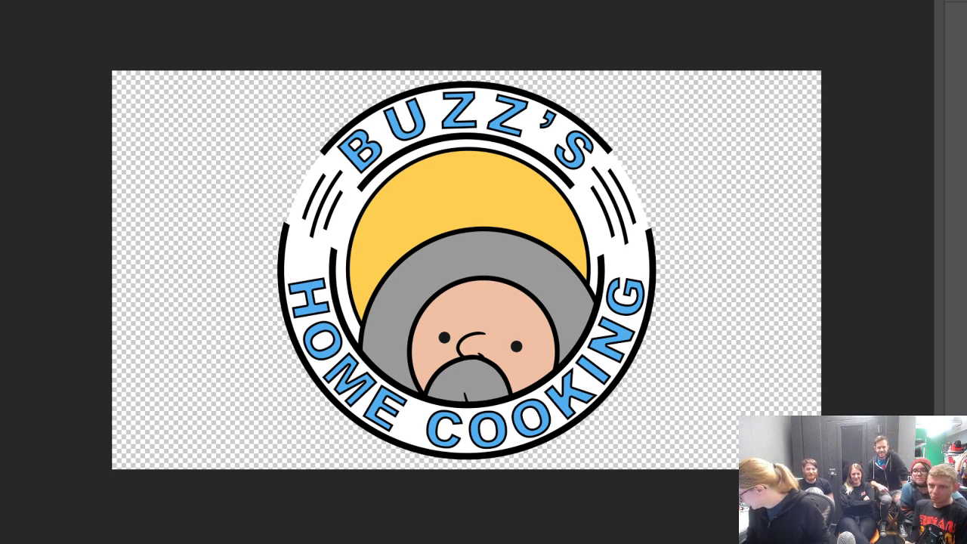
Fill the ring behind "BUZZ'S" and "HOME COOKING" with the yellow sampled from the area behind the head
{"action": "left_click", "coordinate": [2, 446]}
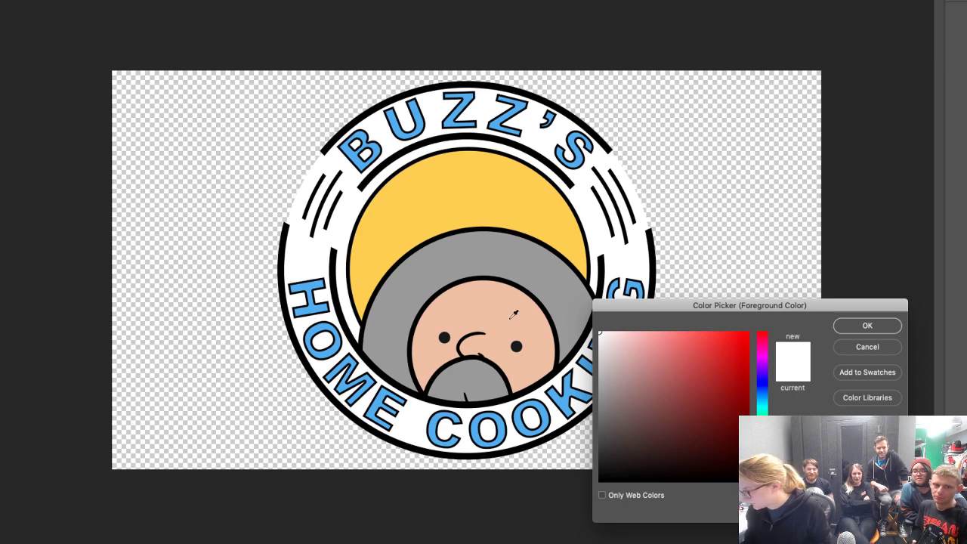
{"action": "left_click", "coordinate": [489, 198]}
{"action": "left_click", "coordinate": [863, 329]}
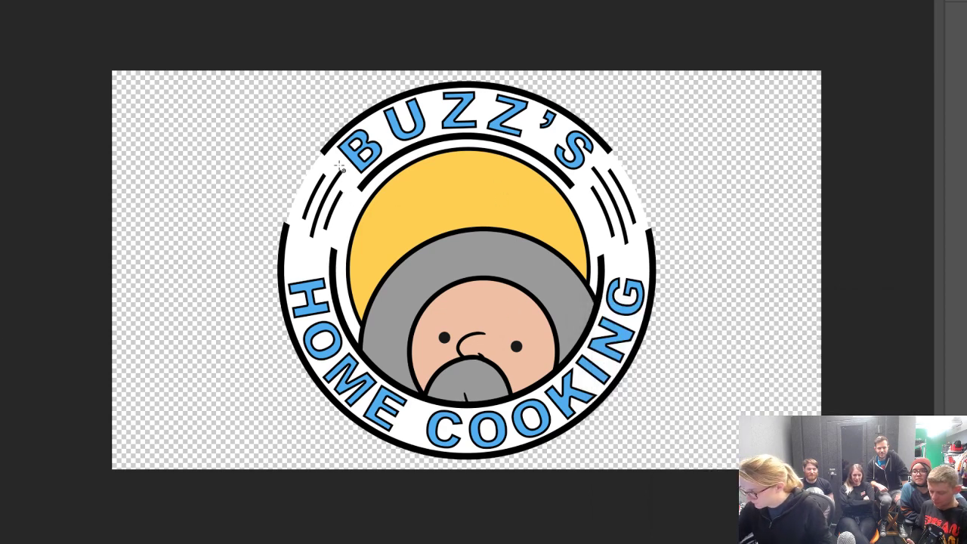
{"action": "left_click_drag", "start_coordinate": [336, 155], "coordinate": [601, 422]}
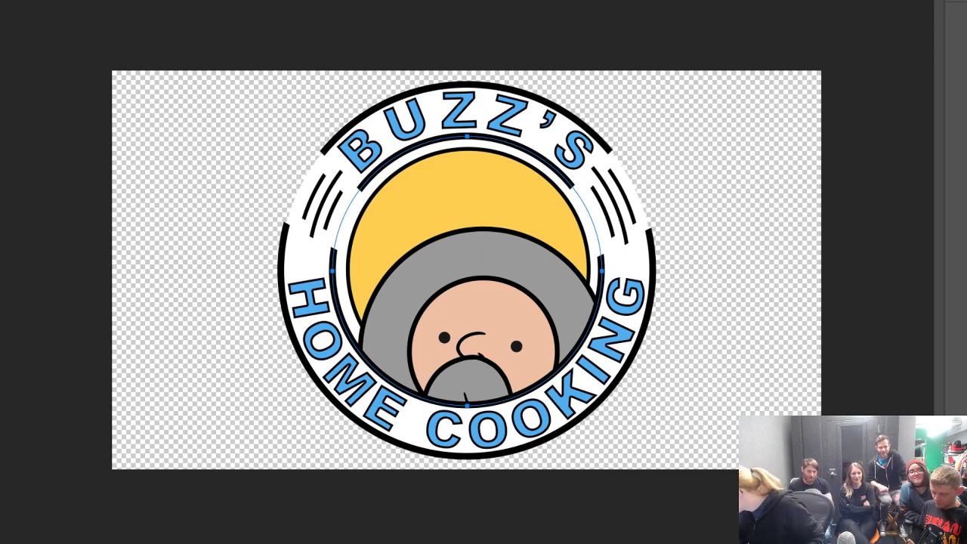
{"action": "key", "text": "ctrl+Return"}
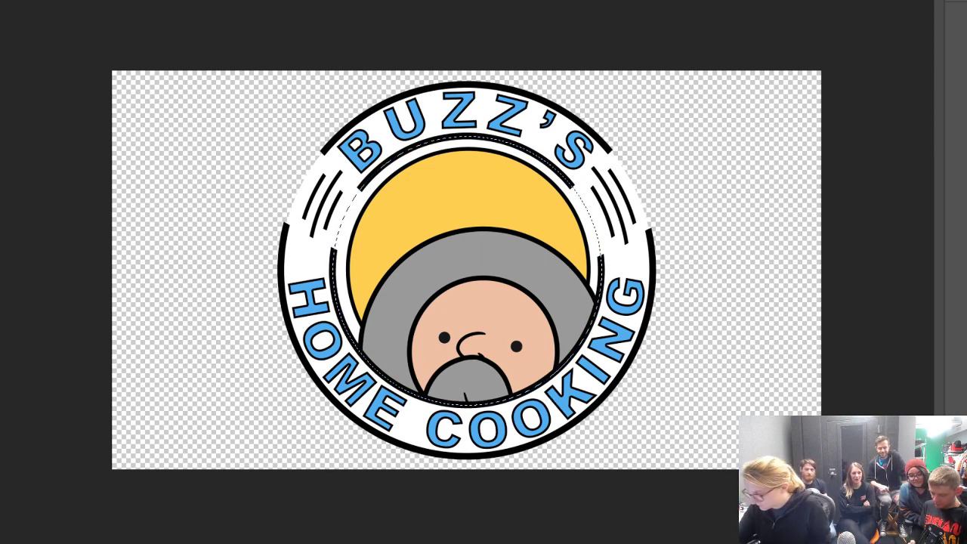
{"action": "left_click", "coordinate": [612, 182]}
{"action": "key", "text": "ctrl+d"}
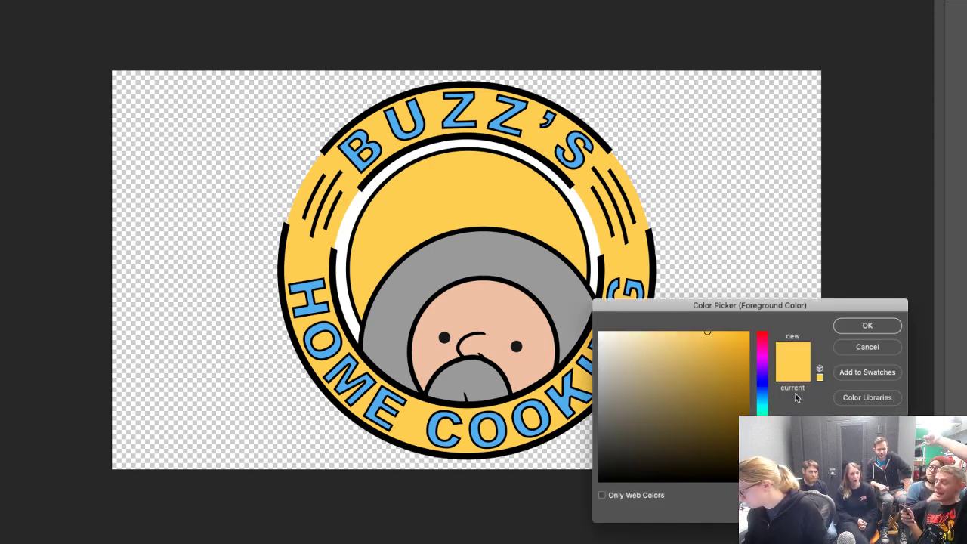
Pick a bright cyan as the foreground colour and fill the lettering ring with it
{"action": "left_click", "coordinate": [763, 404]}
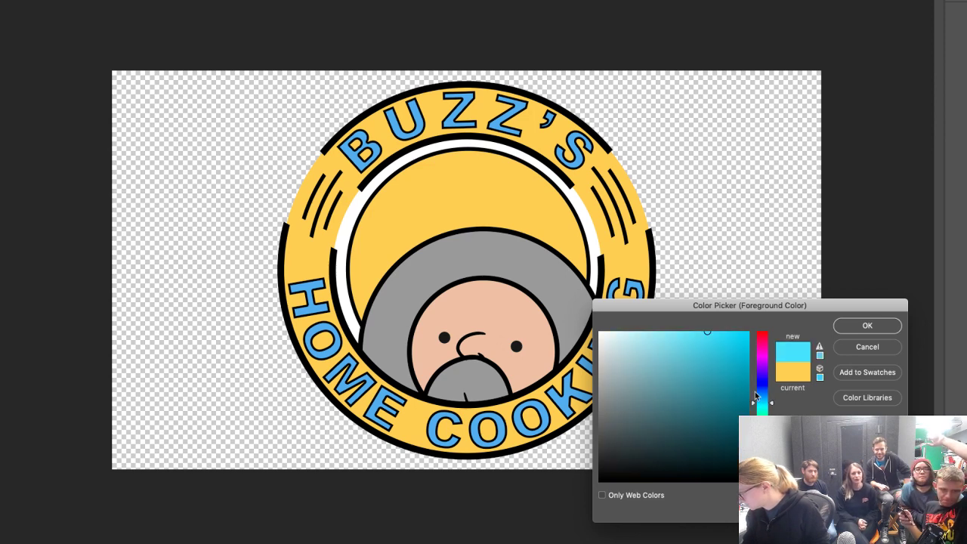
{"action": "left_click", "coordinate": [736, 333]}
{"action": "left_click", "coordinate": [867, 325]}
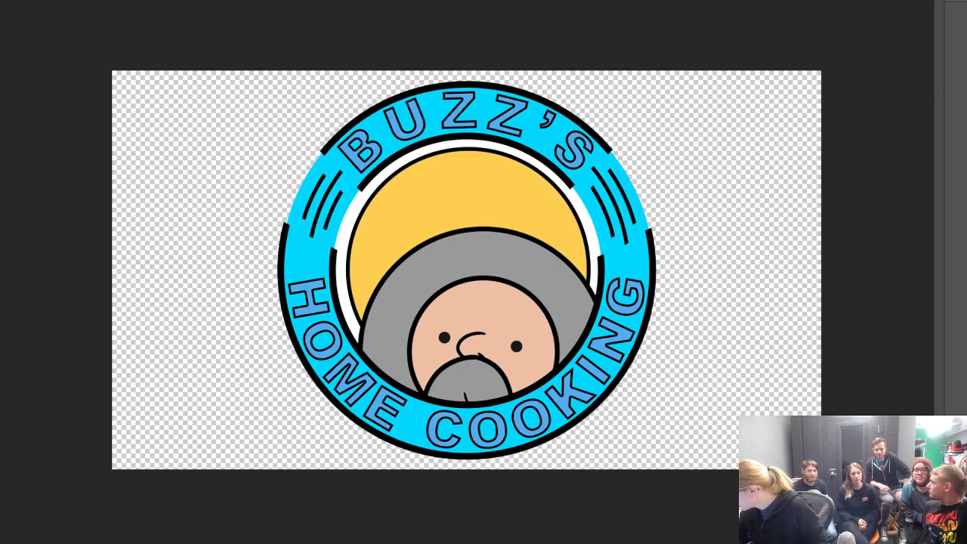
Set the text colour of "HOME COOKING" and "BUZZ'S" to black
{"action": "left_click_drag", "start_coordinate": [637, 444], "coordinate": [563, 509]}
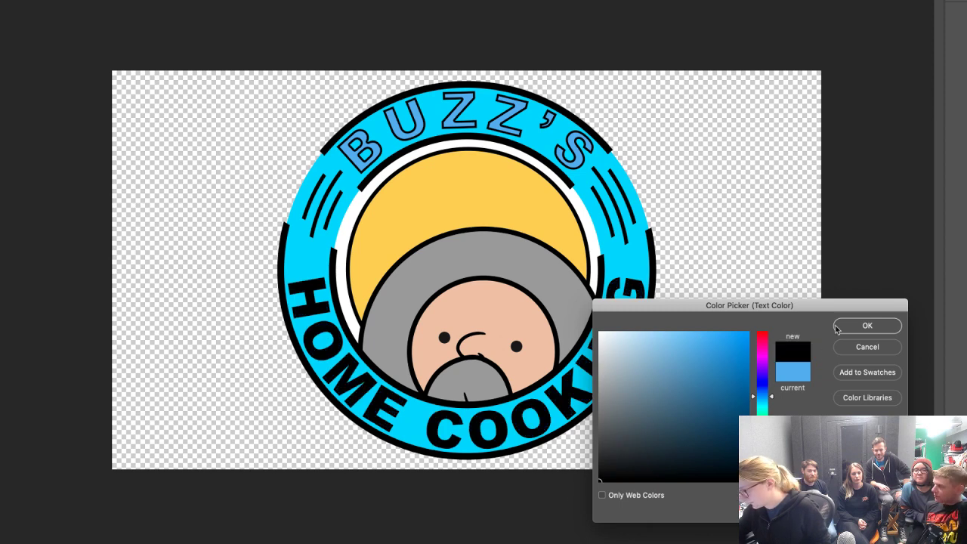
{"action": "left_click", "coordinate": [862, 329]}
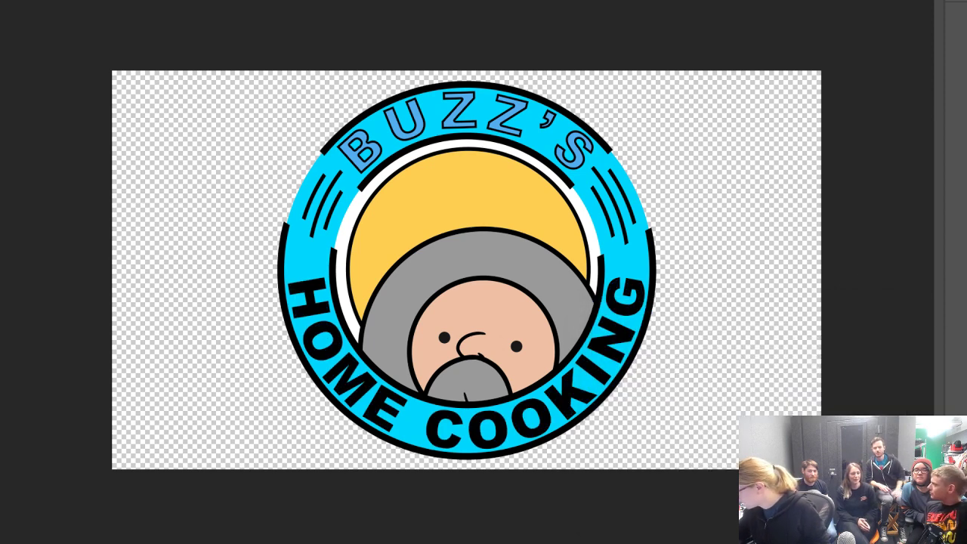
{"action": "left_click_drag", "start_coordinate": [676, 410], "coordinate": [589, 491]}
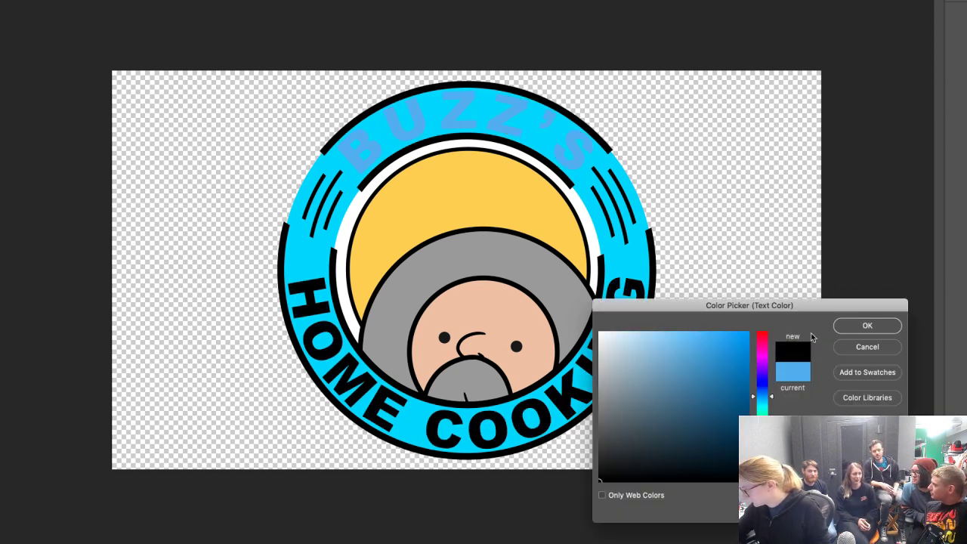
{"action": "left_click", "coordinate": [866, 325]}
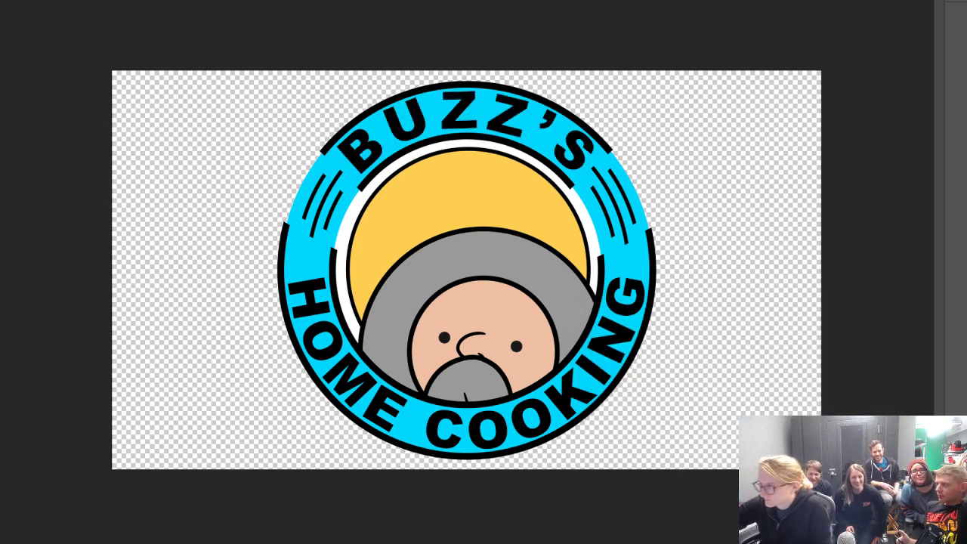
Start a Hue/Saturation adjustment on the cyan ring with a hue of +107 and a lightness of +53
{"action": "left_click", "coordinate": [140, 2]}
{"action": "left_click", "coordinate": [140, 1]}
{"action": "left_click", "coordinate": [140, 2]}
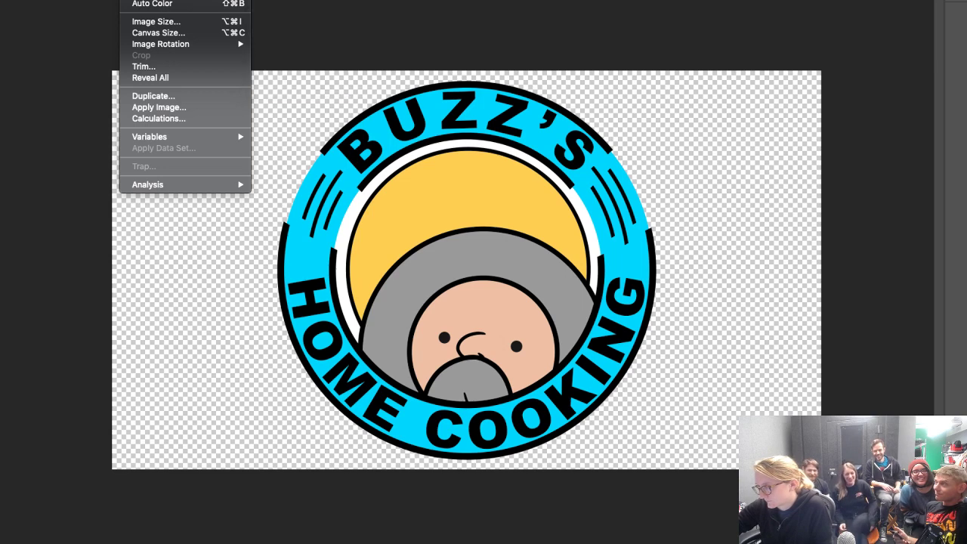
{"action": "mouse_move", "coordinate": [189, 0]}
{"action": "left_click", "coordinate": [306, 27]}
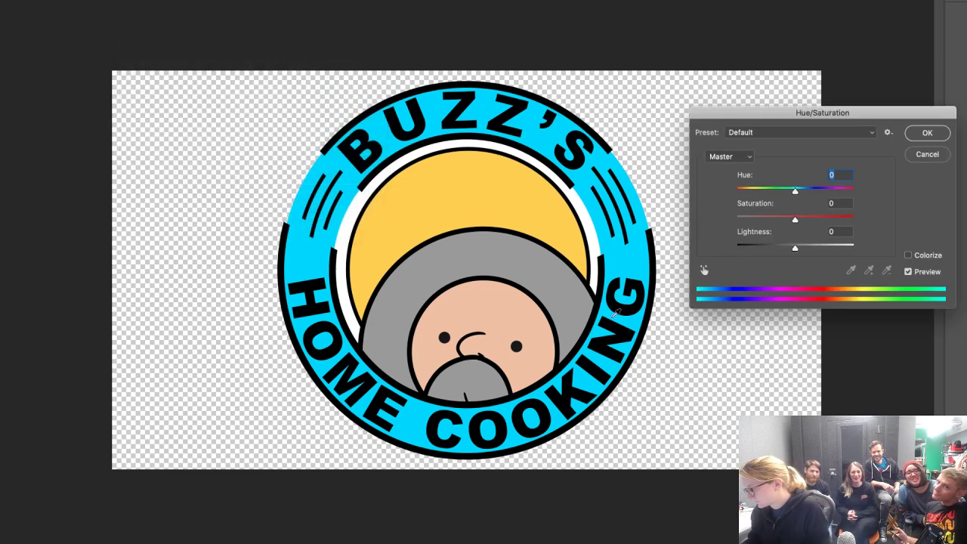
{"action": "left_click_drag", "start_coordinate": [743, 179], "coordinate": [805, 177]}
{"action": "left_click_drag", "start_coordinate": [756, 229], "coordinate": [784, 227]}
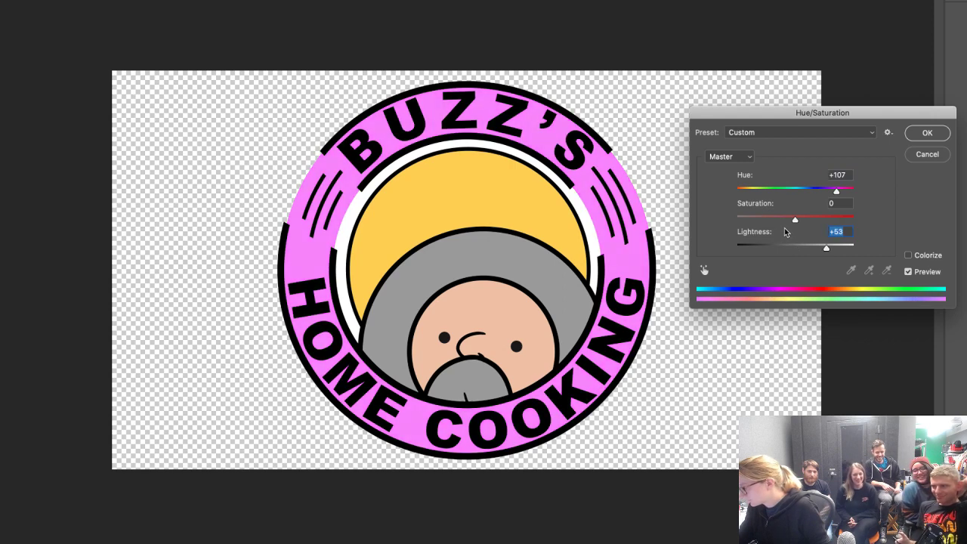
Turn the ring light grey with a hue of -180 and a saturation of -100, lower its lightness slightly, and apply the adjustment
{"action": "left_click_drag", "start_coordinate": [750, 176], "coordinate": [577, 226]}
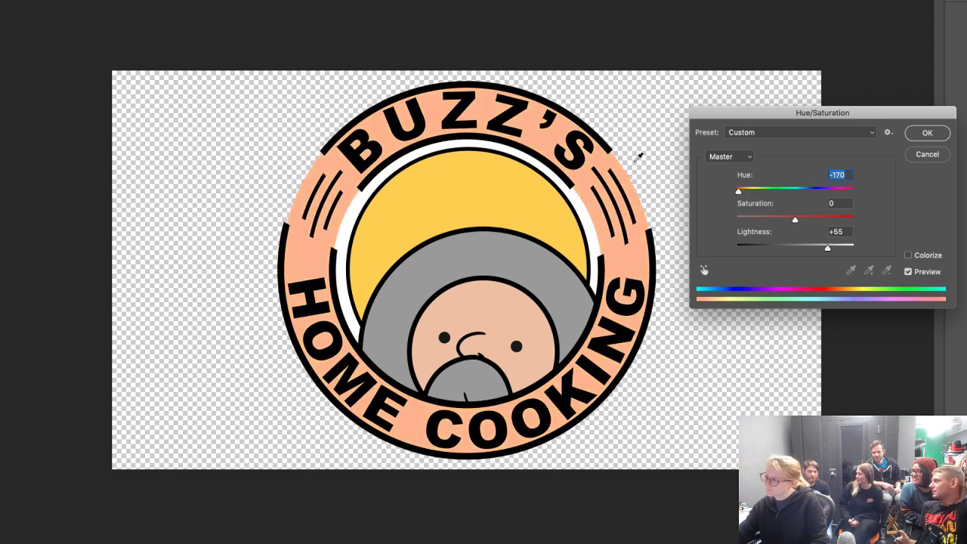
{"action": "left_click_drag", "start_coordinate": [743, 179], "coordinate": [737, 181]}
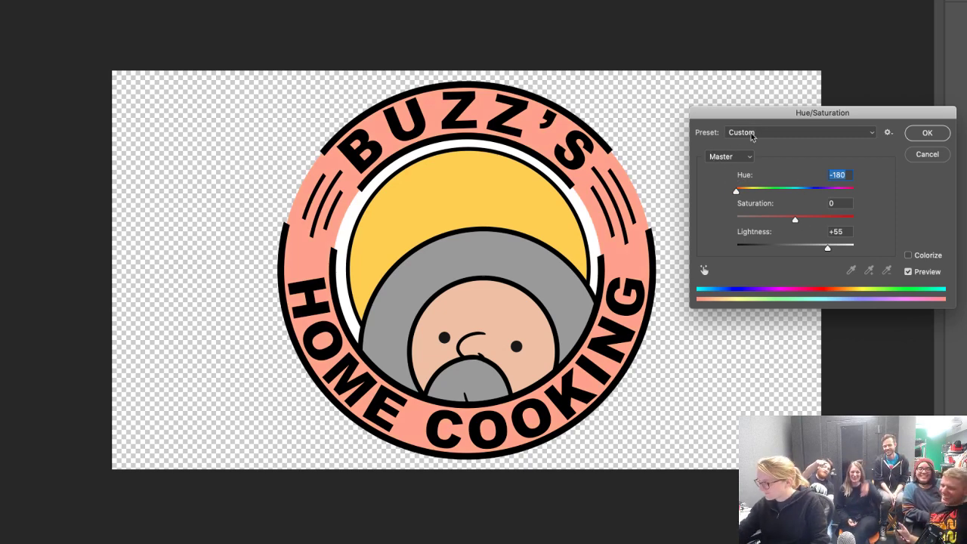
{"action": "left_click_drag", "start_coordinate": [737, 179], "coordinate": [517, 283]}
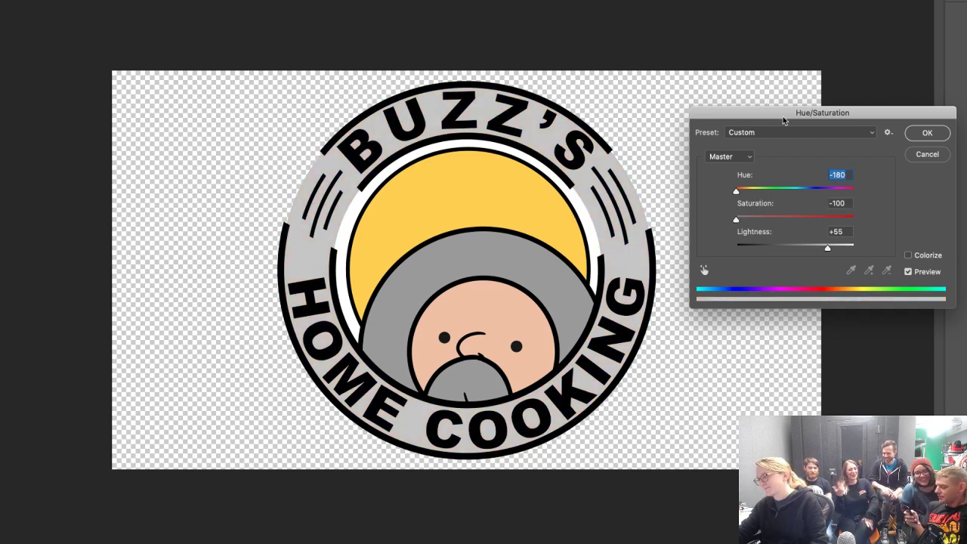
{"action": "left_click_drag", "start_coordinate": [756, 237], "coordinate": [753, 237]}
{"action": "left_click", "coordinate": [923, 133]}
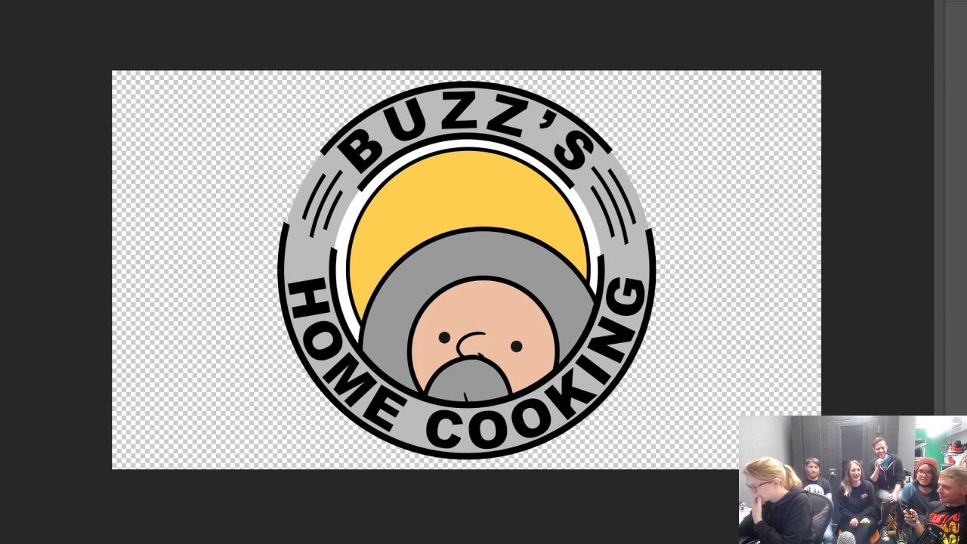
Try white as the text colour of "HOME COOKING" and "BUZZ'S"
{"action": "left_click_drag", "start_coordinate": [627, 366], "coordinate": [598, 331]}
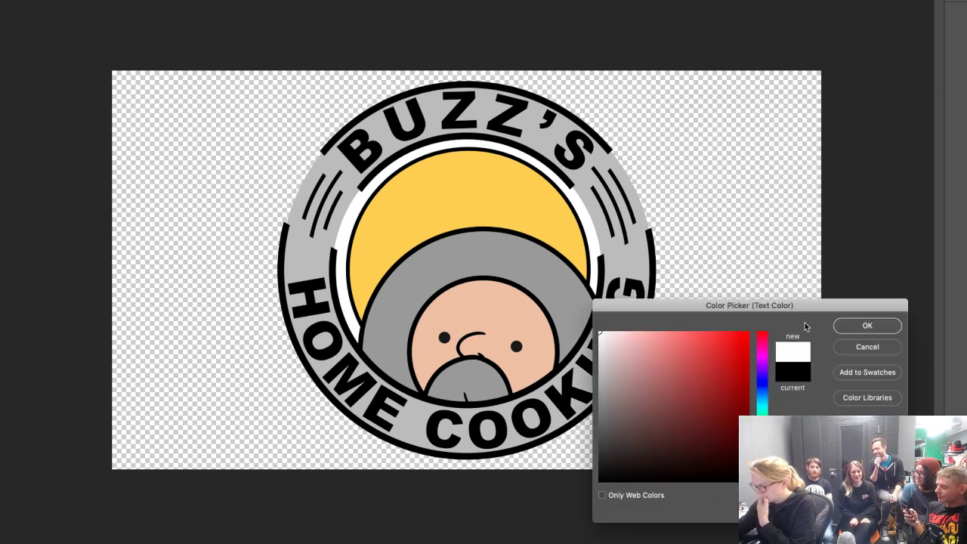
{"action": "left_click", "coordinate": [853, 327]}
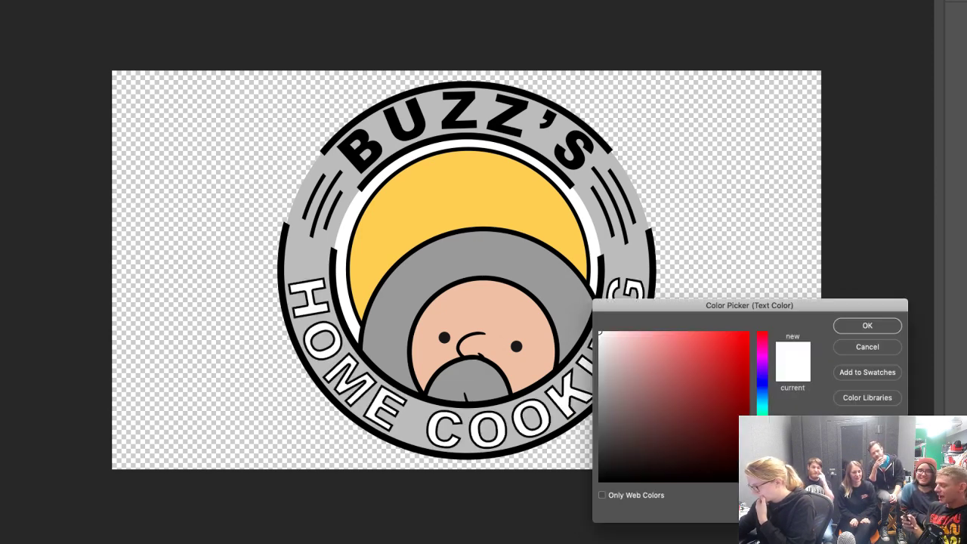
{"action": "left_click_drag", "start_coordinate": [675, 410], "coordinate": [598, 481]}
{"action": "left_click", "coordinate": [852, 326]}
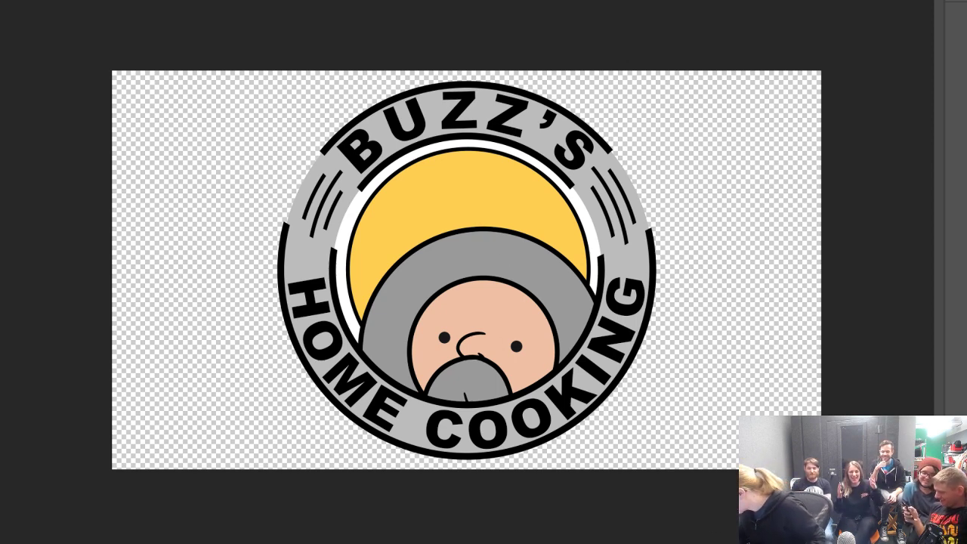
Try a dark grey fill on the grey shape around the face and the beard, and undo both fills
{"action": "left_click", "coordinate": [1, 340]}
{"action": "left_click", "coordinate": [411, 291]}
{"action": "left_click", "coordinate": [600, 422]}
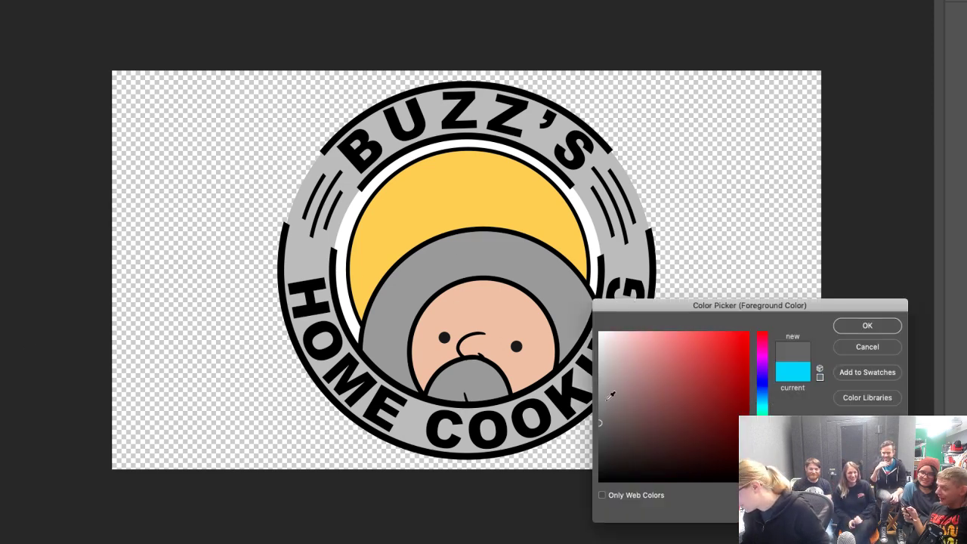
{"action": "left_click", "coordinate": [867, 326]}
{"action": "left_click", "coordinate": [531, 271]}
{"action": "left_click", "coordinate": [472, 378]}
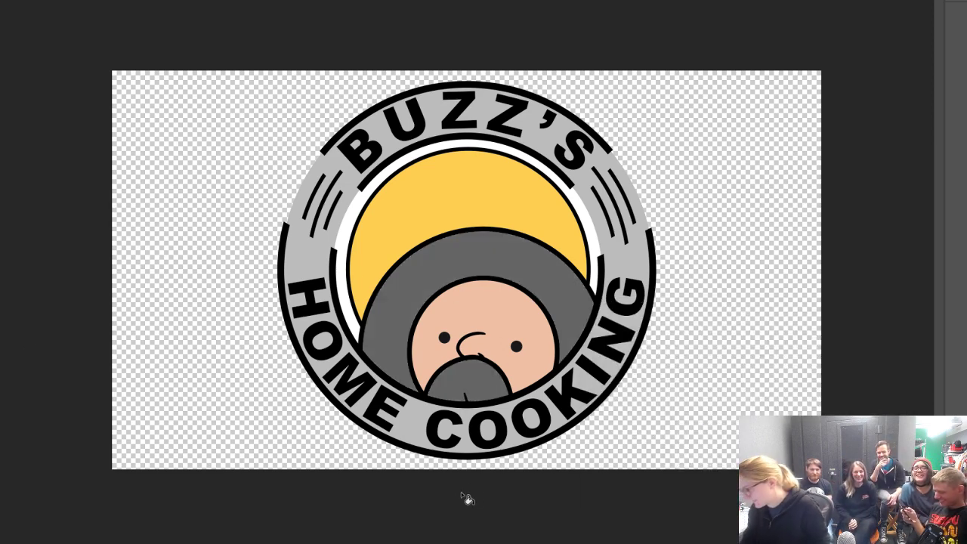
{"action": "key", "text": "ctrl+z"}
{"action": "key", "text": "ctrl+z"}
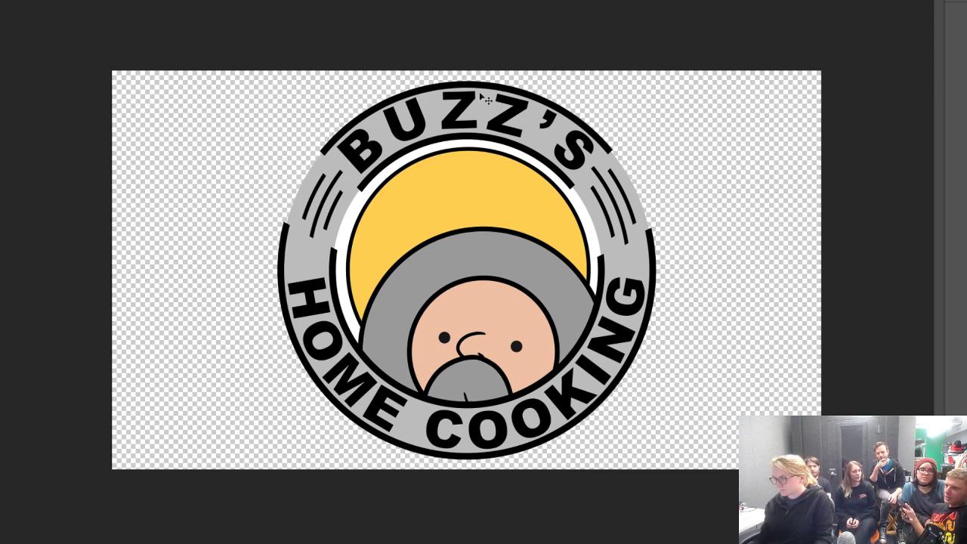
Save the logo document
{"action": "key", "text": "super+s"}
{"action": "left_click_drag", "start_coordinate": [477, 3], "coordinate": [0, 34]}
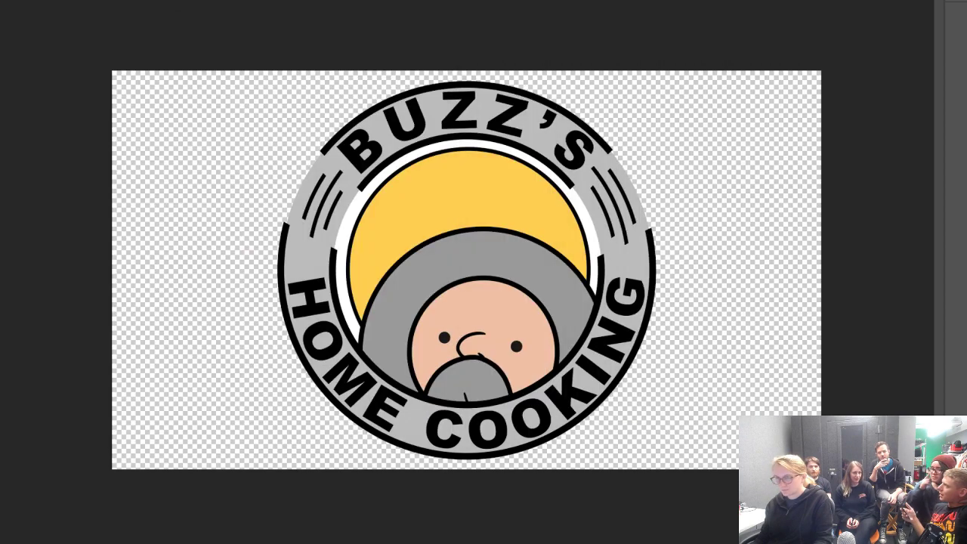